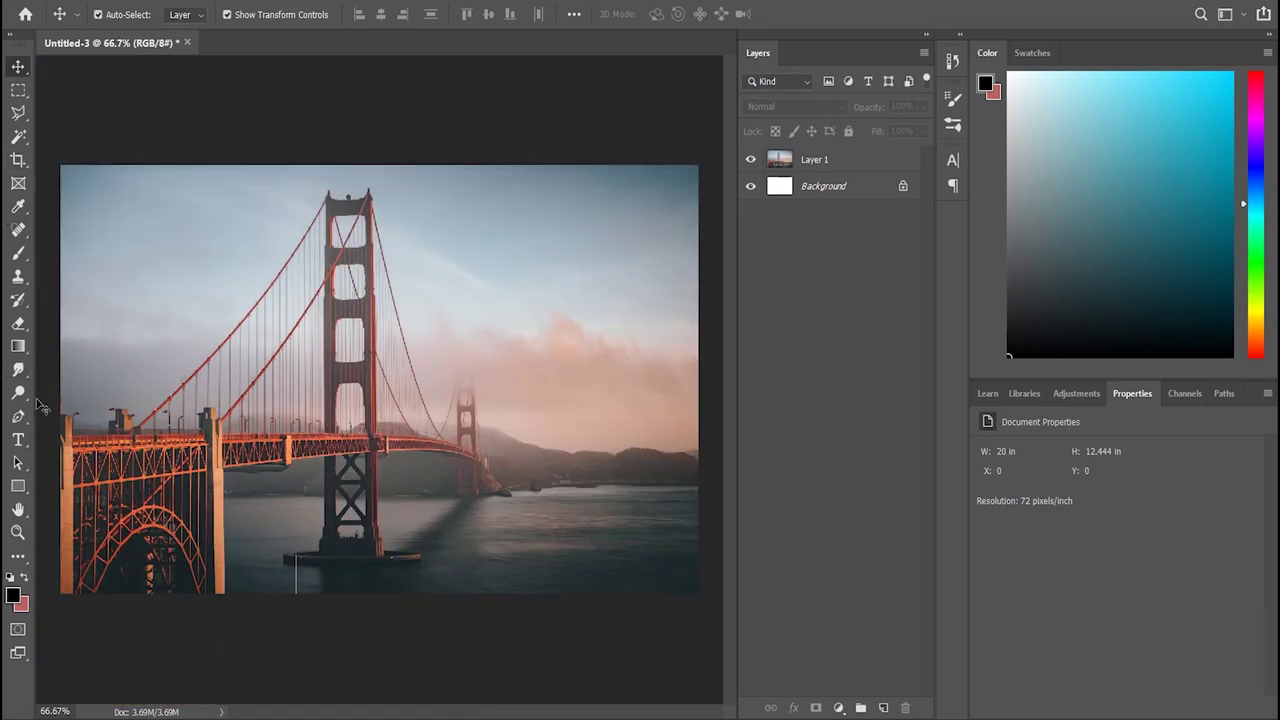
# Step: Draw a rectangle over the middle of the bridge with no fill and a 17.25 px cyan stroke
pyautogui.click(18, 486)
pyautogui.moveTo(370, 273); pyautogui.dragTo(503, 492)
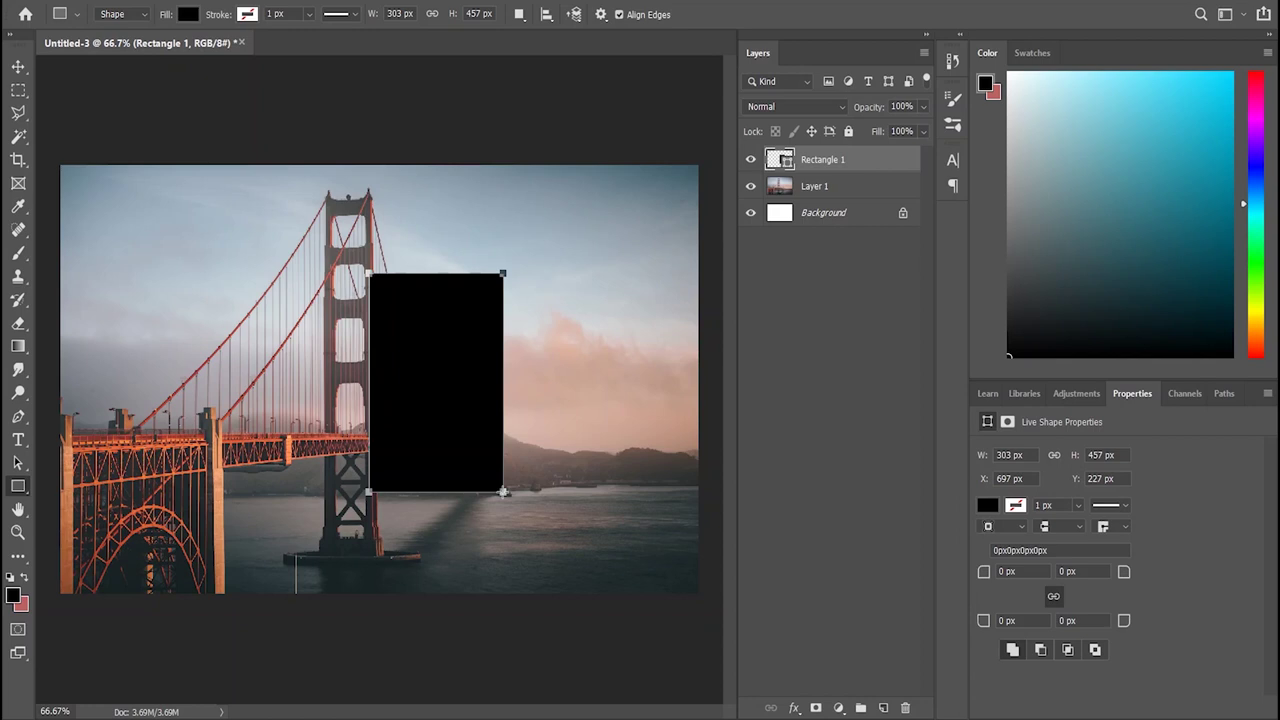
pyautogui.press('v')
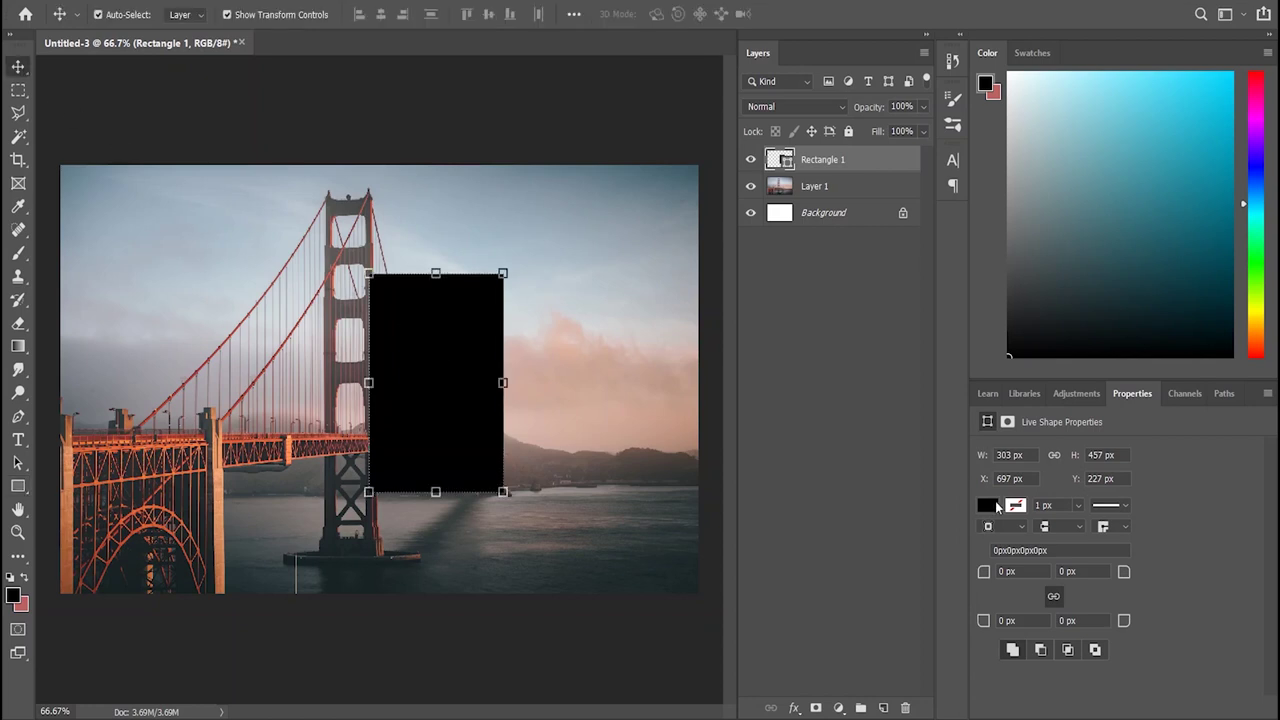
pyautogui.click(987, 505)
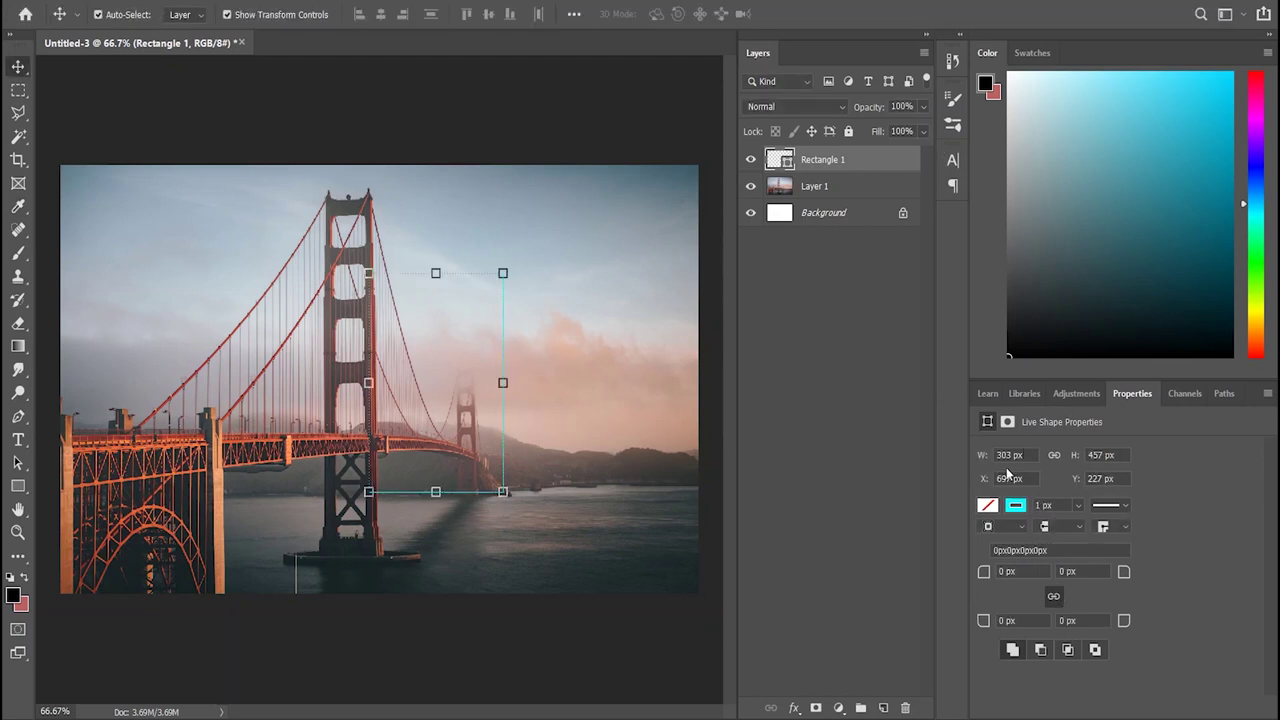
pyautogui.moveTo(1105, 527); pyautogui.dragTo(1199, 588)
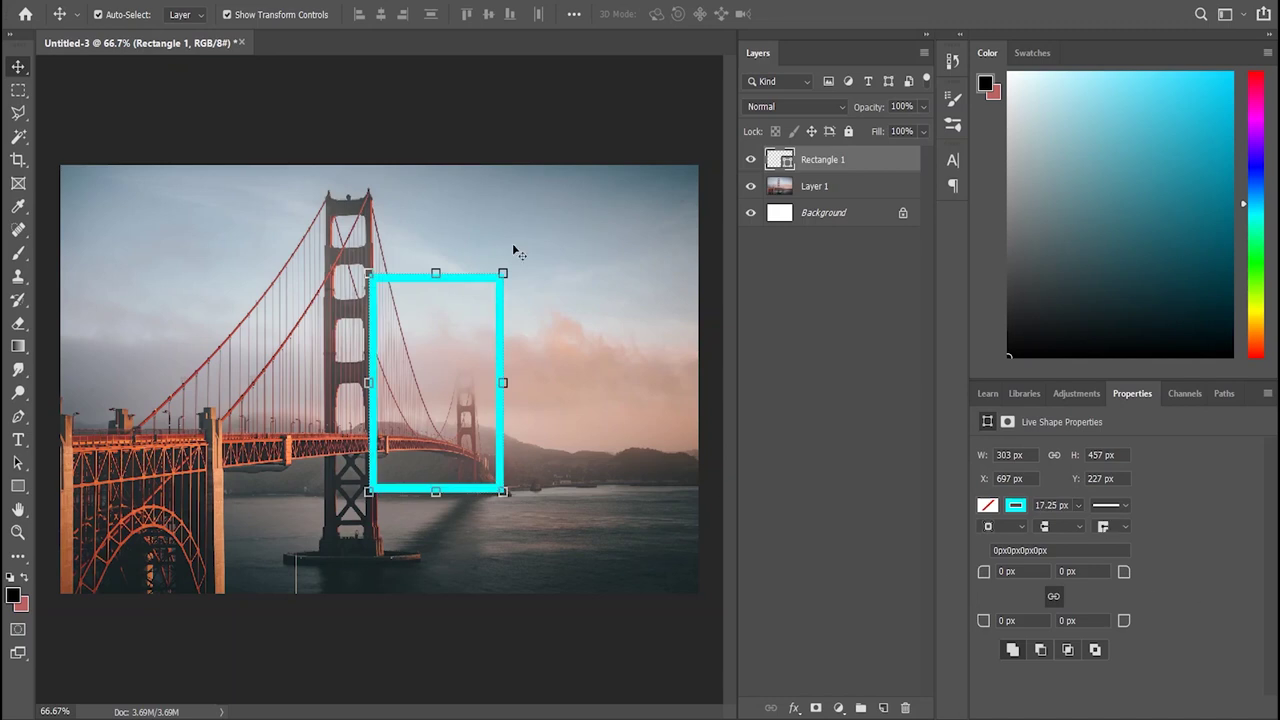
# Step: Scale the cyan rectangle down and position it upright between the bridge towers
pyautogui.moveTo(502, 492); pyautogui.dragTo(462, 394)
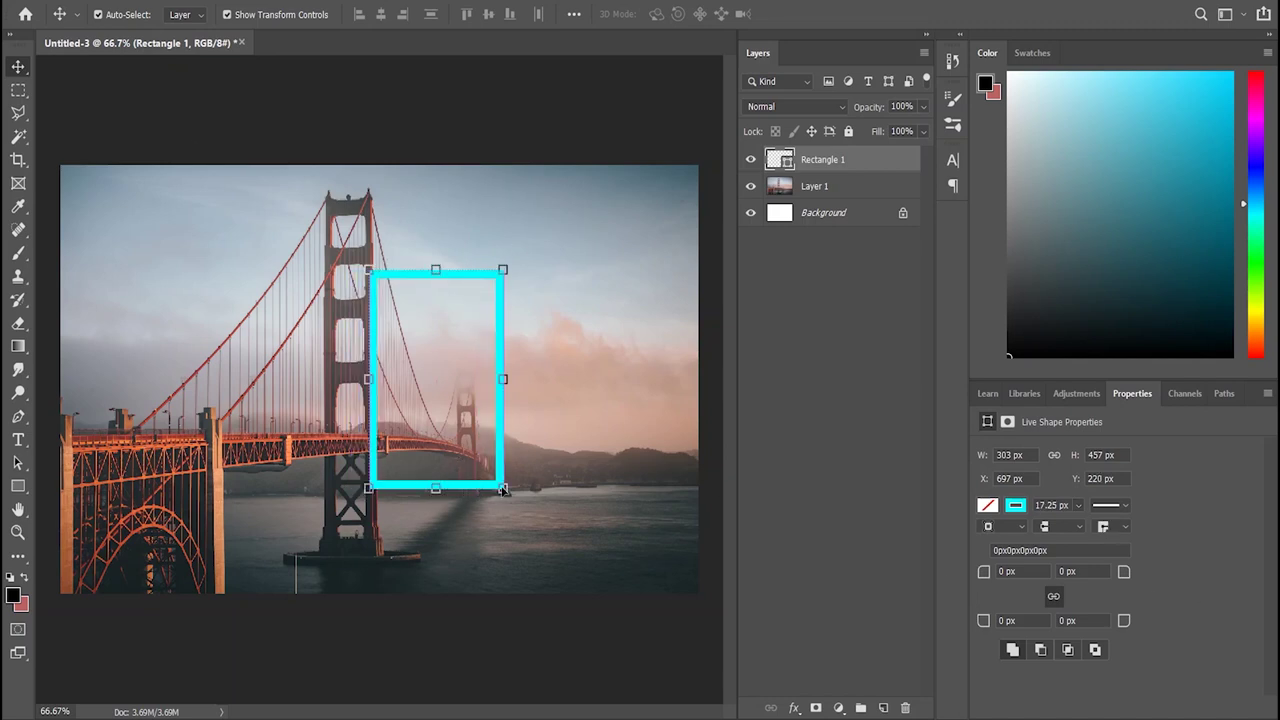
pyautogui.moveTo(430, 330)
pyautogui.mouseDown()
pyautogui.moveTo(446, 418)
pyautogui.moveTo(457, 418)
pyautogui.mouseUp()
pyautogui.press('Down')
pyautogui.press('Down')
pyautogui.press('Down')
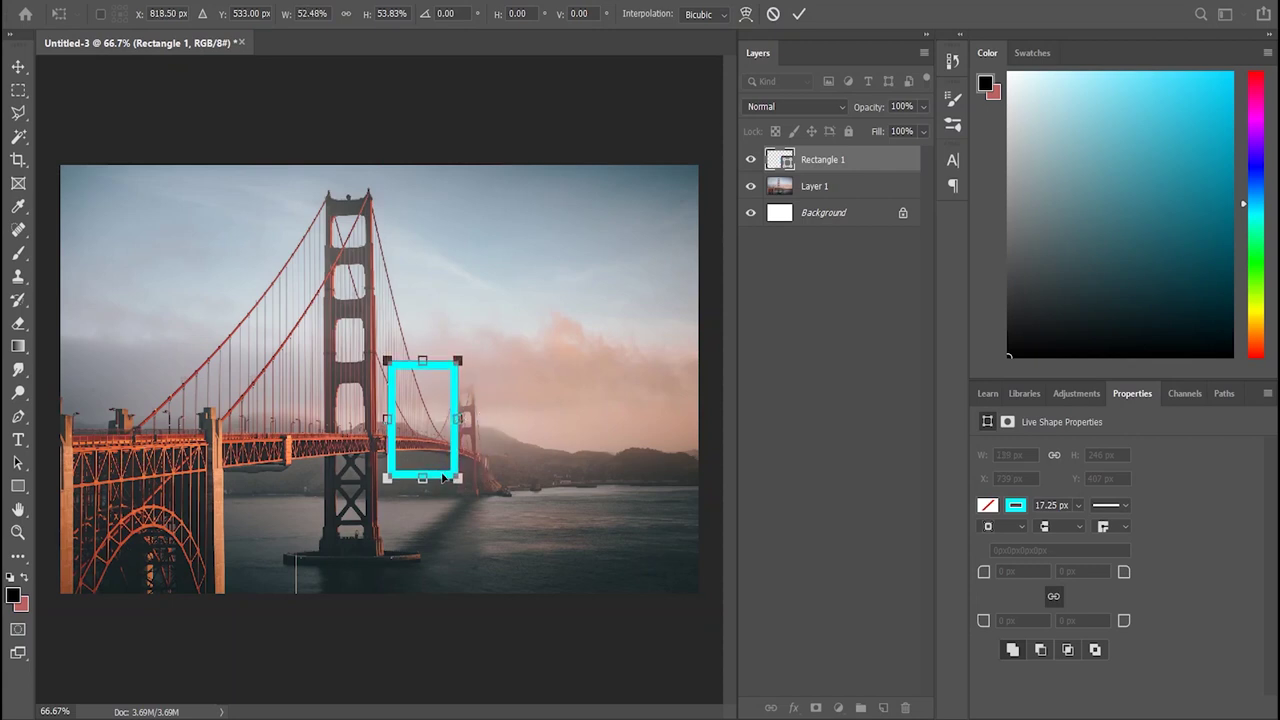
pyautogui.press('Return')
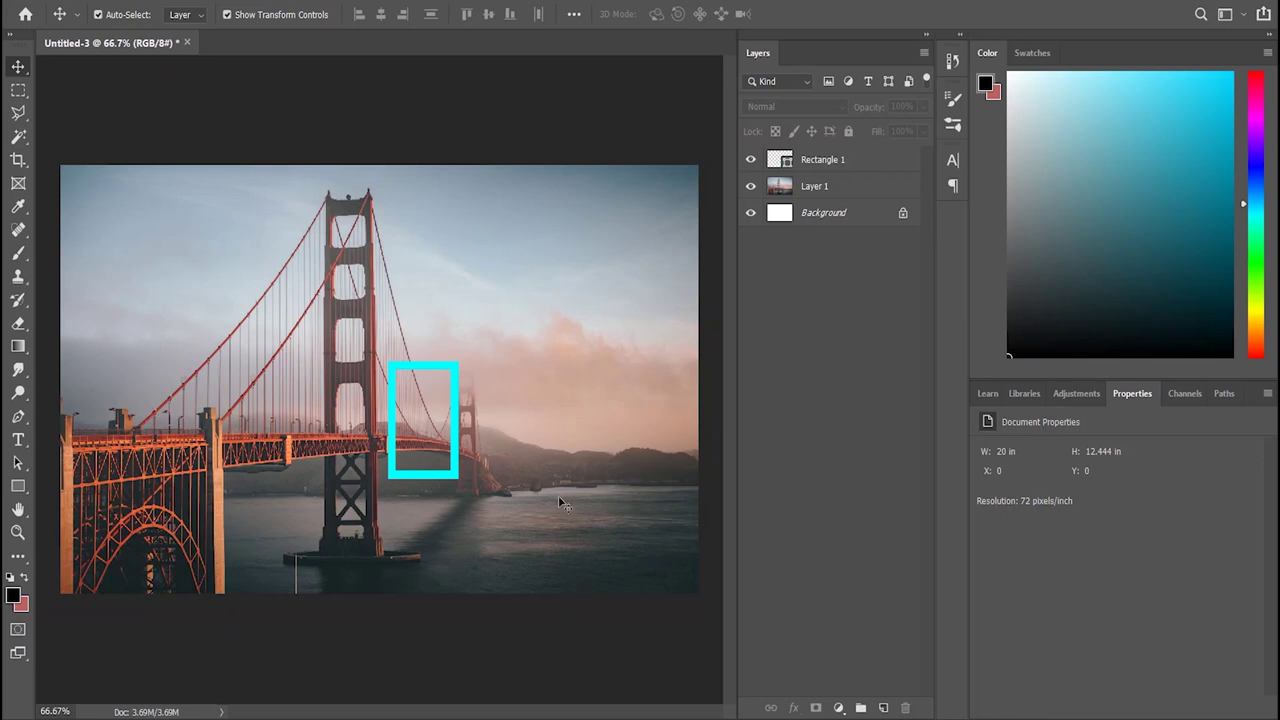
pyautogui.click(846, 188)
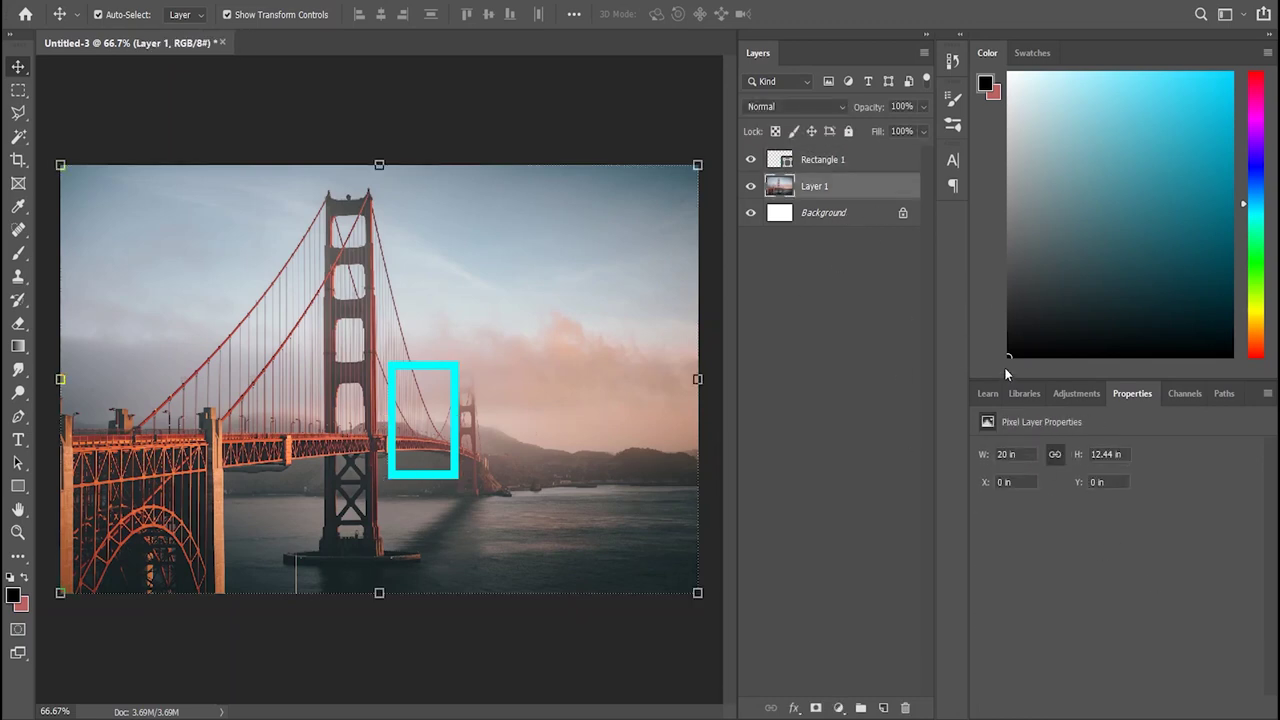
# Step: Add a Hue/Saturation adjustment above the photo with Lightness lowered to -42
pyautogui.click(1076, 393)
pyautogui.click(1005, 457)
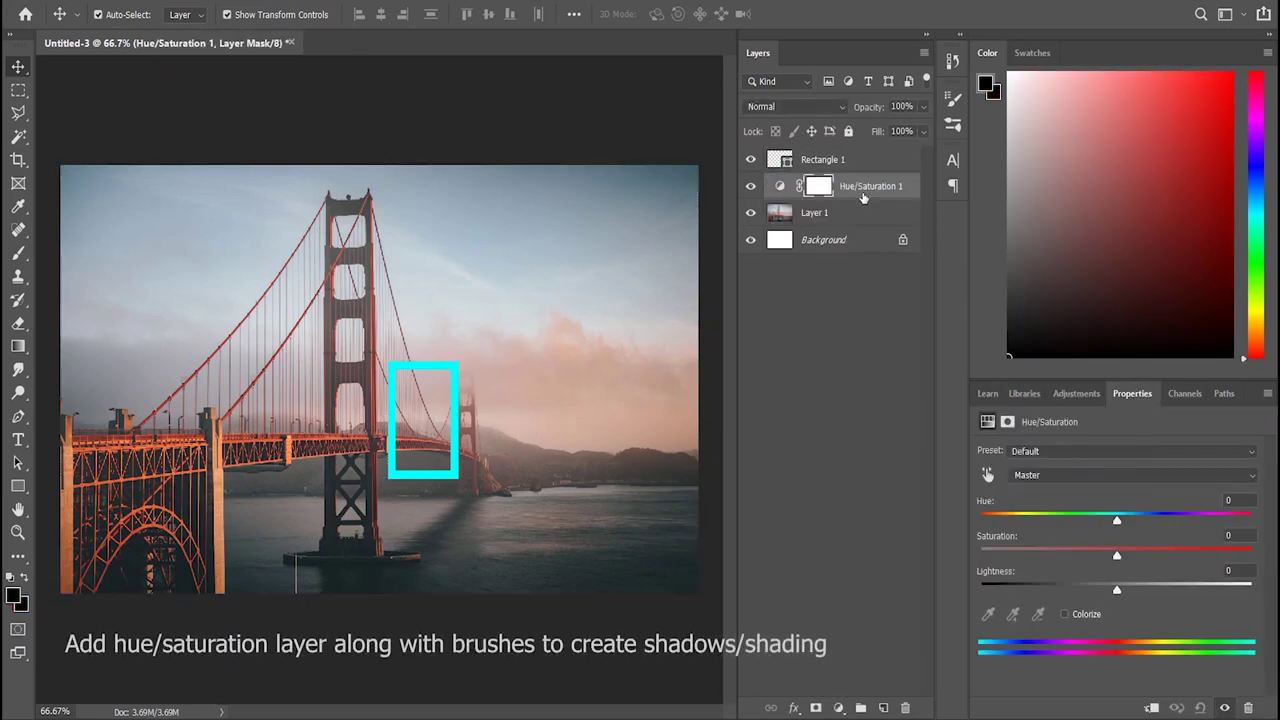
pyautogui.moveTo(1117, 589); pyautogui.dragTo(1063, 591)
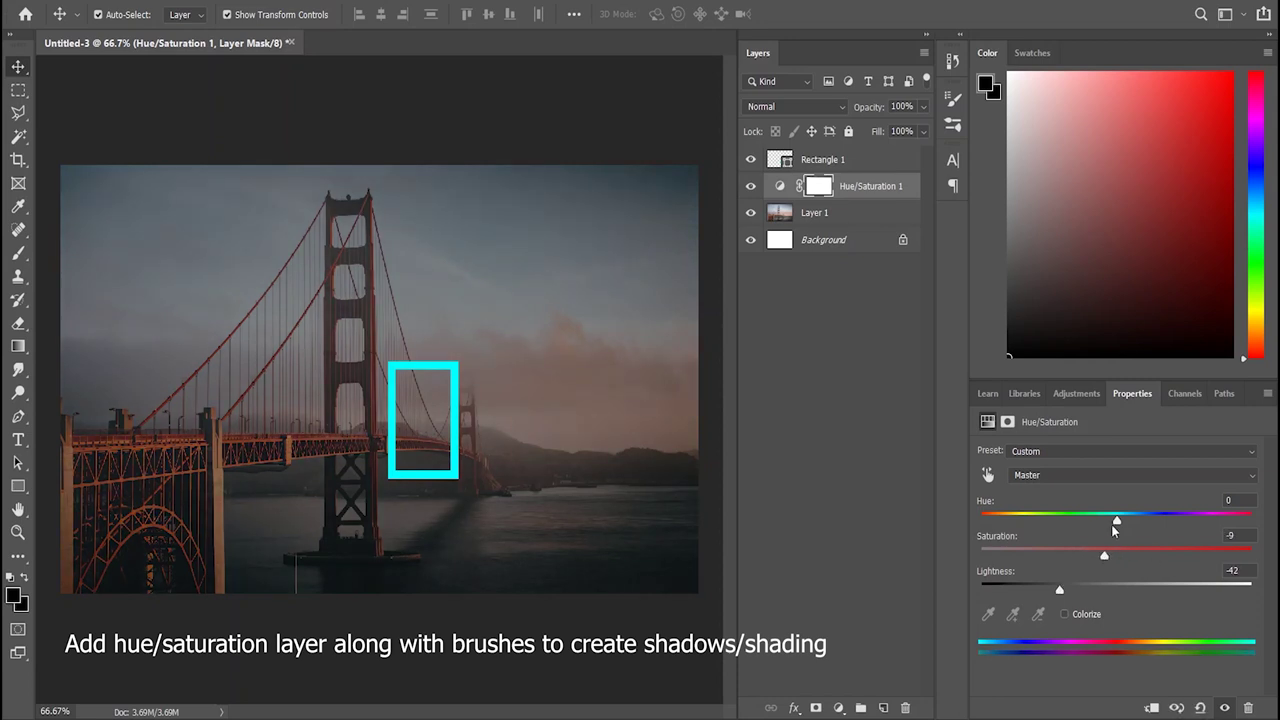
pyautogui.click(862, 330)
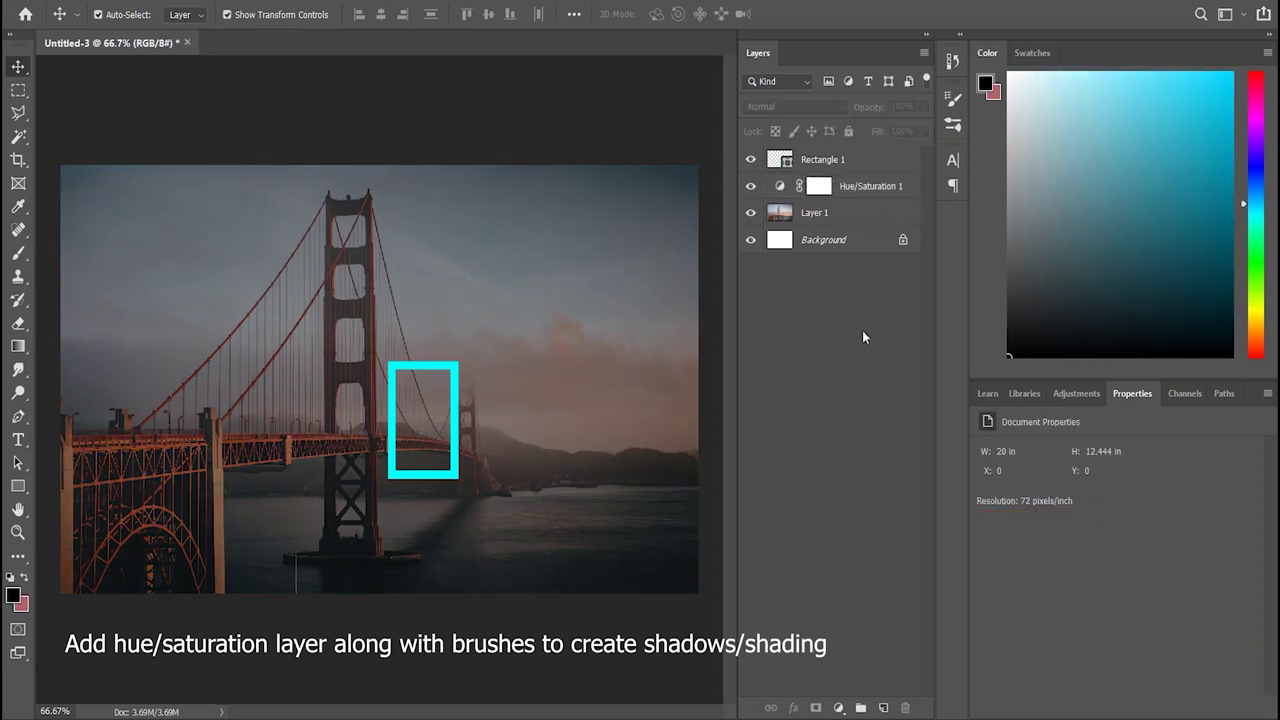
# Step: Create a new Layer 2 just below Rectangle 1 to paint on
pyautogui.click(883, 708)
pyautogui.moveTo(815, 159); pyautogui.dragTo(808, 188)
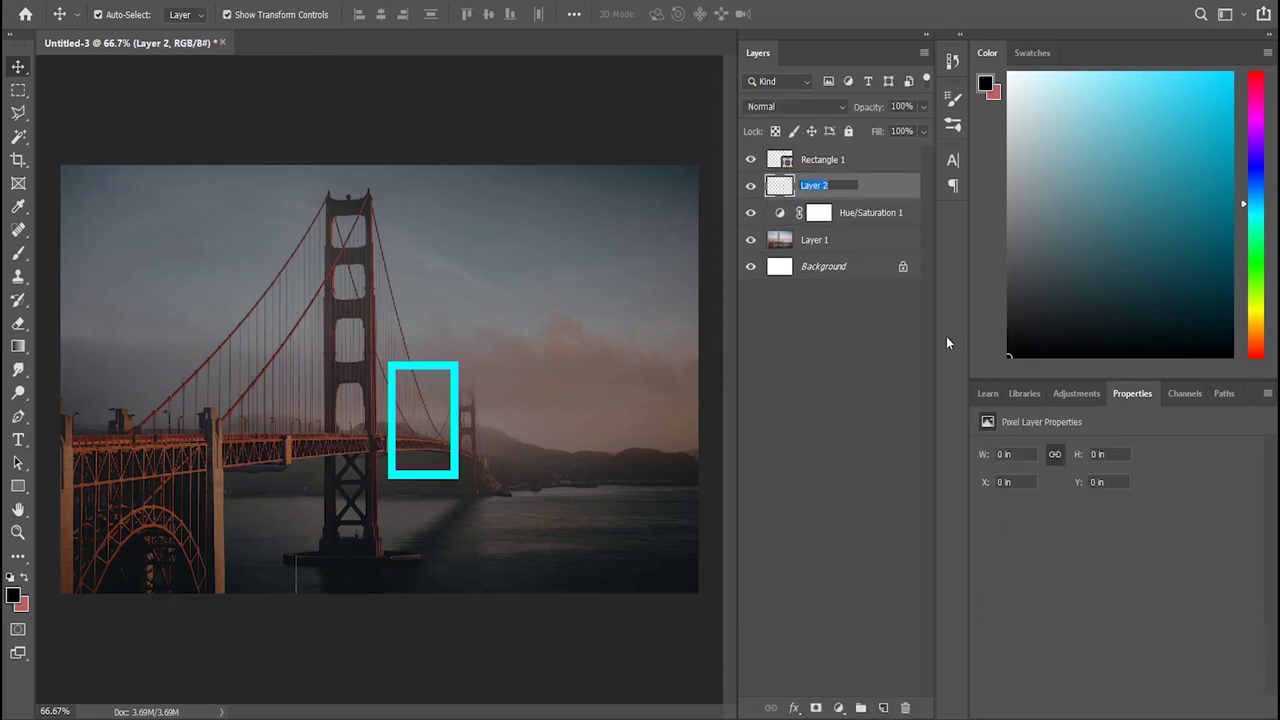
pyautogui.click(860, 345)
pyautogui.click(18, 253)
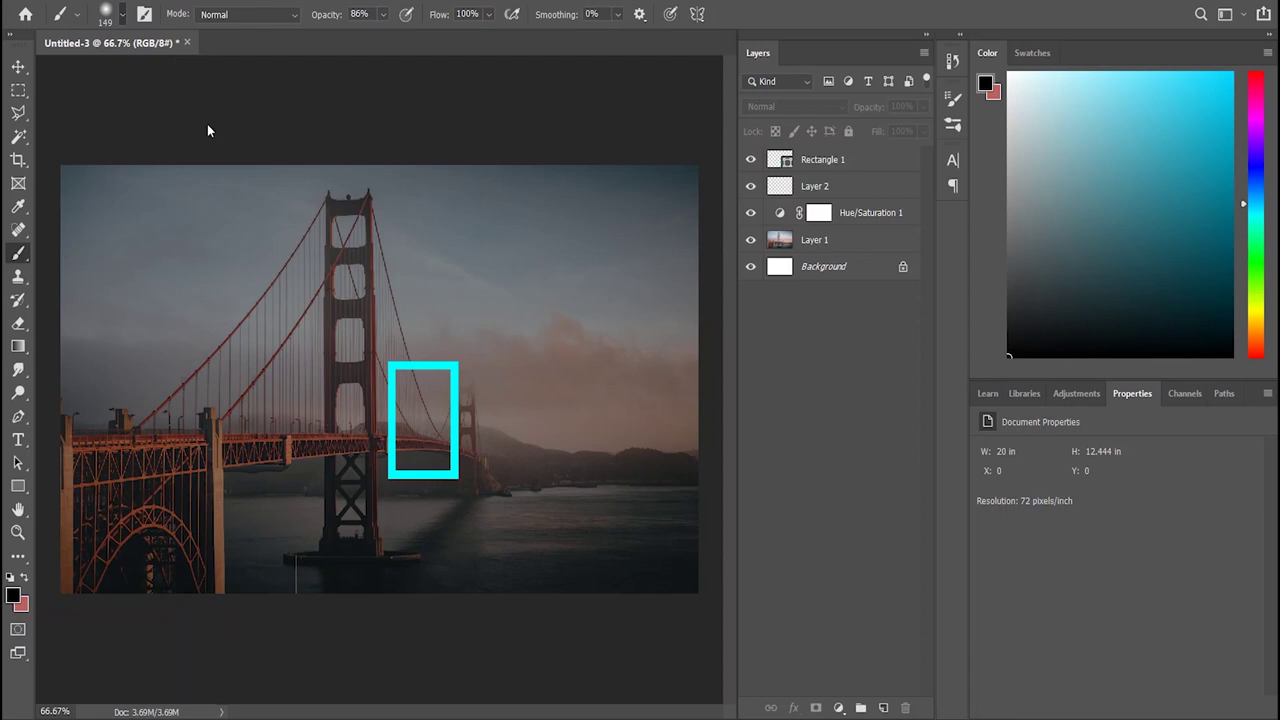
pyautogui.click(879, 189)
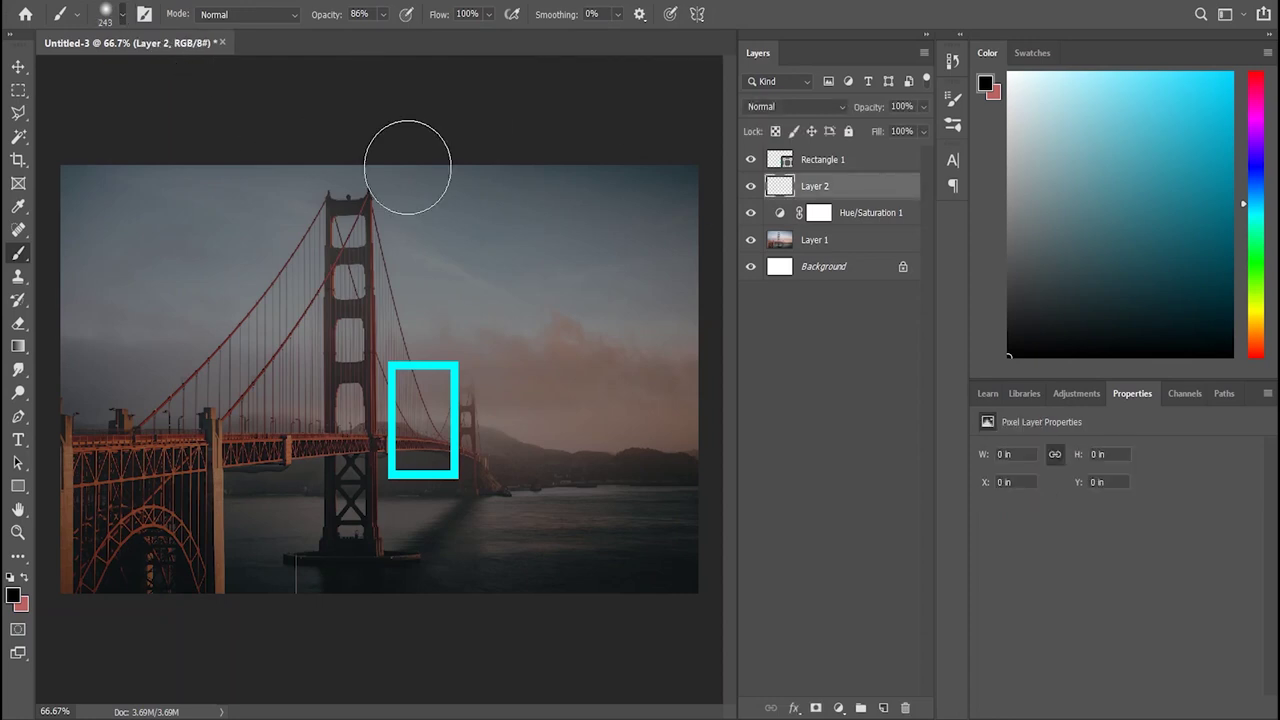
# Step: Paint soft black shading across the upper sky with a large brush at 16% opacity
pyautogui.press(']')
pyautogui.press(']')
pyautogui.press(']')
pyautogui.press('5')
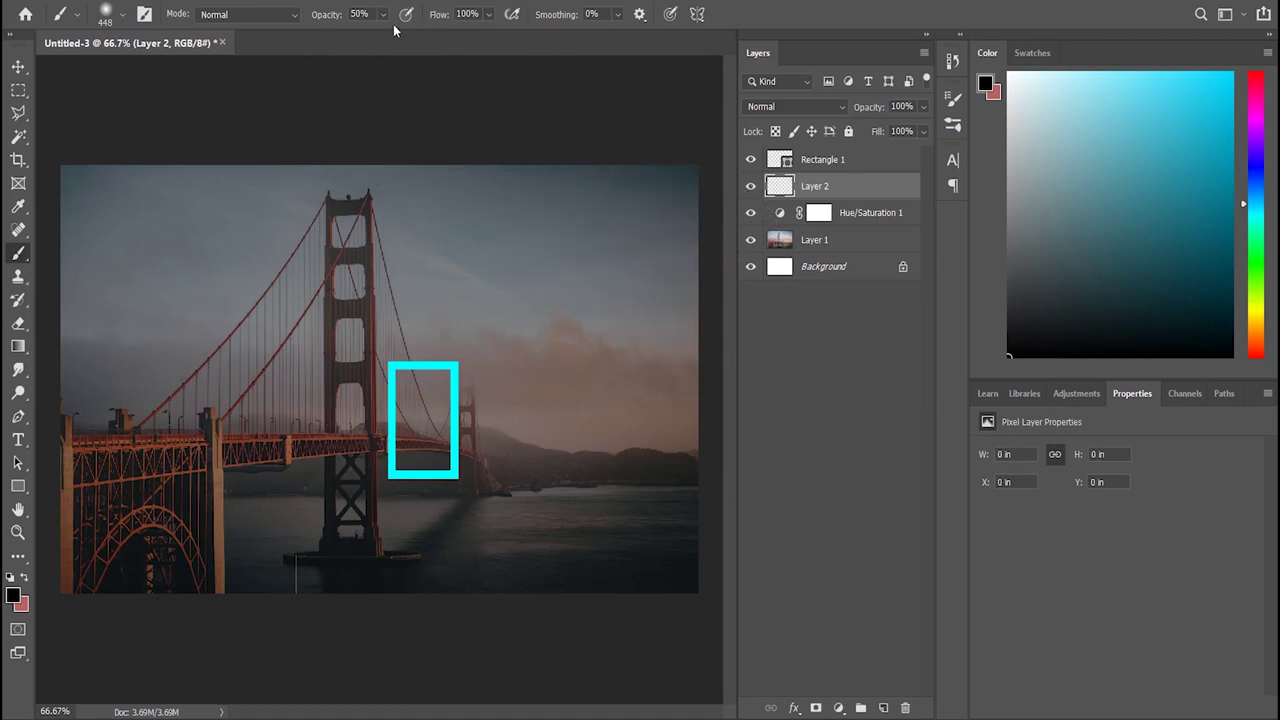
pyautogui.press('1')
pyautogui.press('6')
pyautogui.moveTo(651, 200)
pyautogui.mouseDown()
pyautogui.moveTo(229, 229)
pyautogui.moveTo(109, 214)
pyautogui.moveTo(57, 296)
pyautogui.mouseUp()
pyautogui.moveTo(183, 163)
pyautogui.mouseDown()
pyautogui.moveTo(371, 157)
pyautogui.moveTo(571, 229)
pyautogui.moveTo(670, 555)
pyautogui.moveTo(360, 609)
pyautogui.moveTo(94, 480)
pyautogui.moveTo(95, 535)
pyautogui.moveTo(71, 271)
pyautogui.moveTo(206, 186)
pyautogui.moveTo(114, 414)
pyautogui.moveTo(73, 308)
pyautogui.mouseUp()
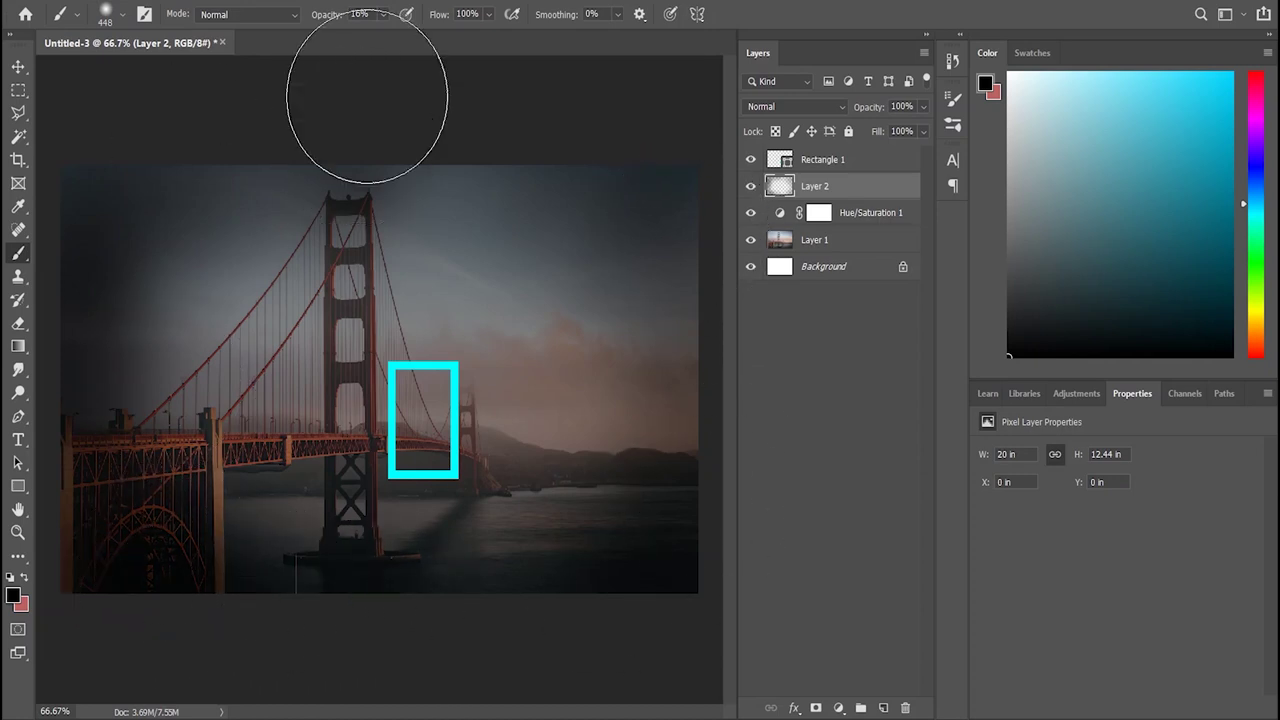
# Step: Faintly darken the lower-left of the image with a bigger brush at 4% opacity
pyautogui.press(']')
pyautogui.press(']')
pyautogui.press(']')
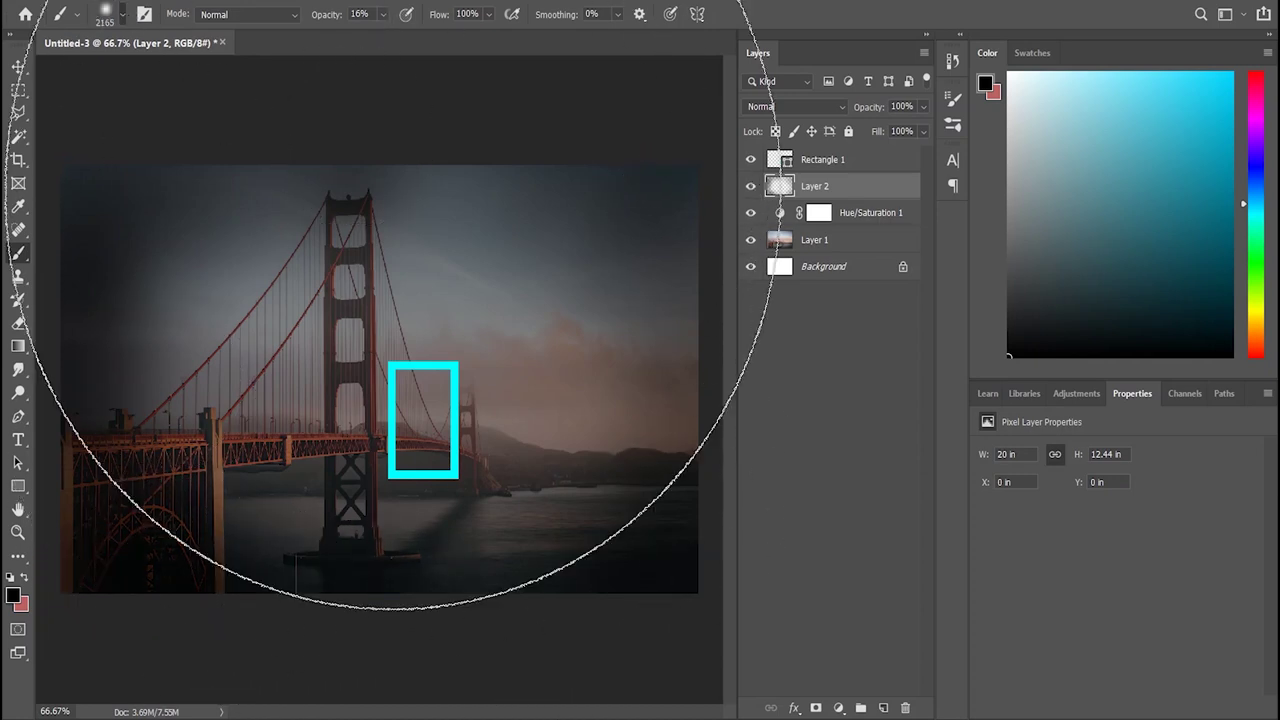
pyautogui.moveTo(381, 16); pyautogui.dragTo(369, 18)
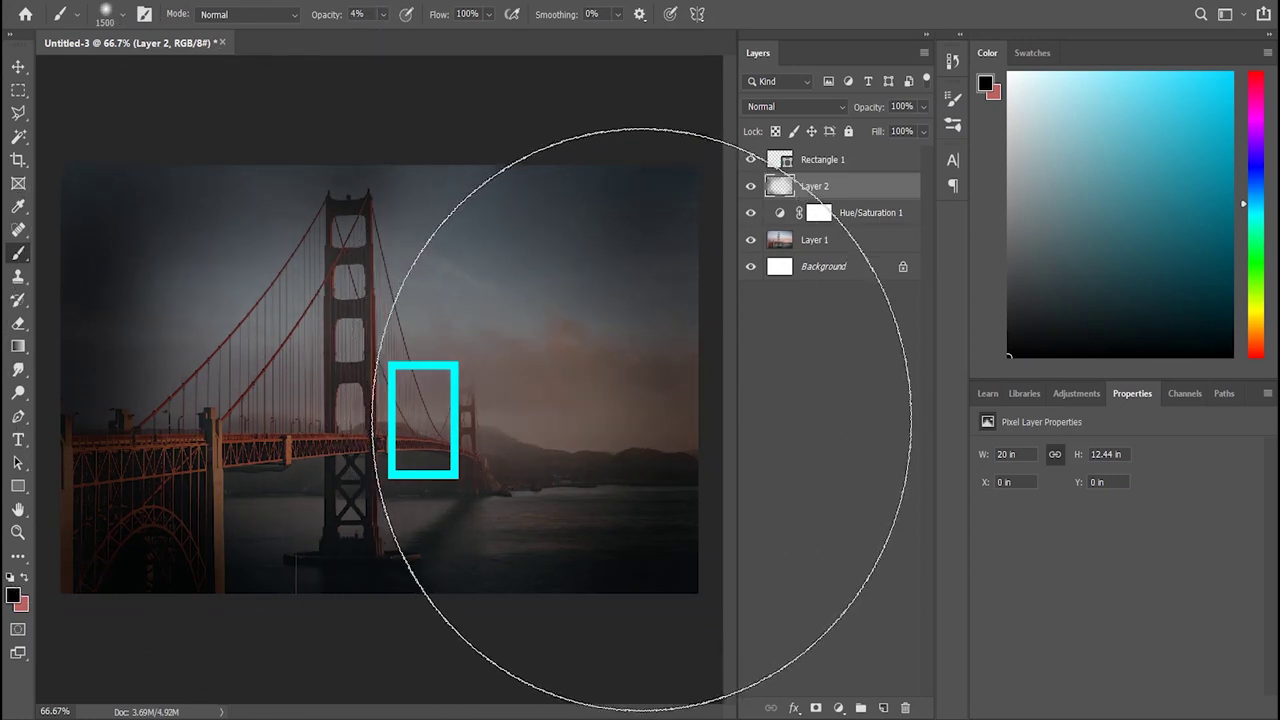
pyautogui.moveTo(120, 520); pyautogui.dragTo(270, 100)
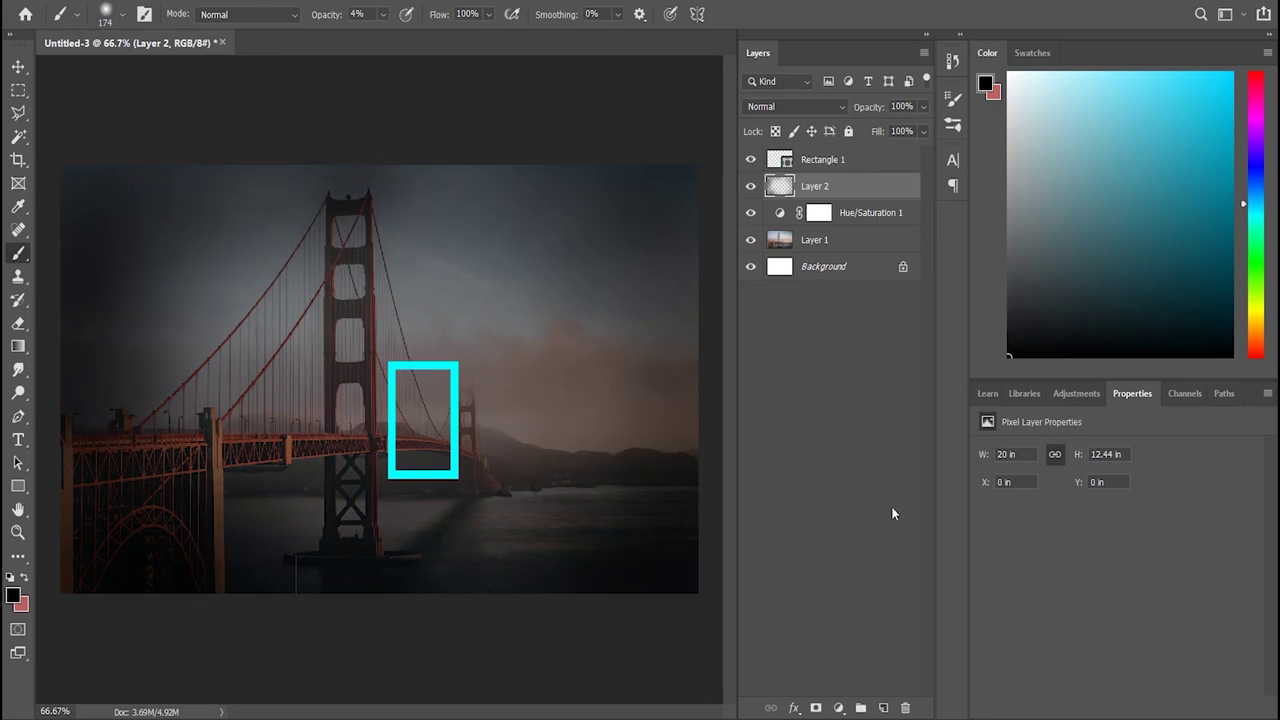
pyautogui.click(18, 66)
pyautogui.click(572, 645)
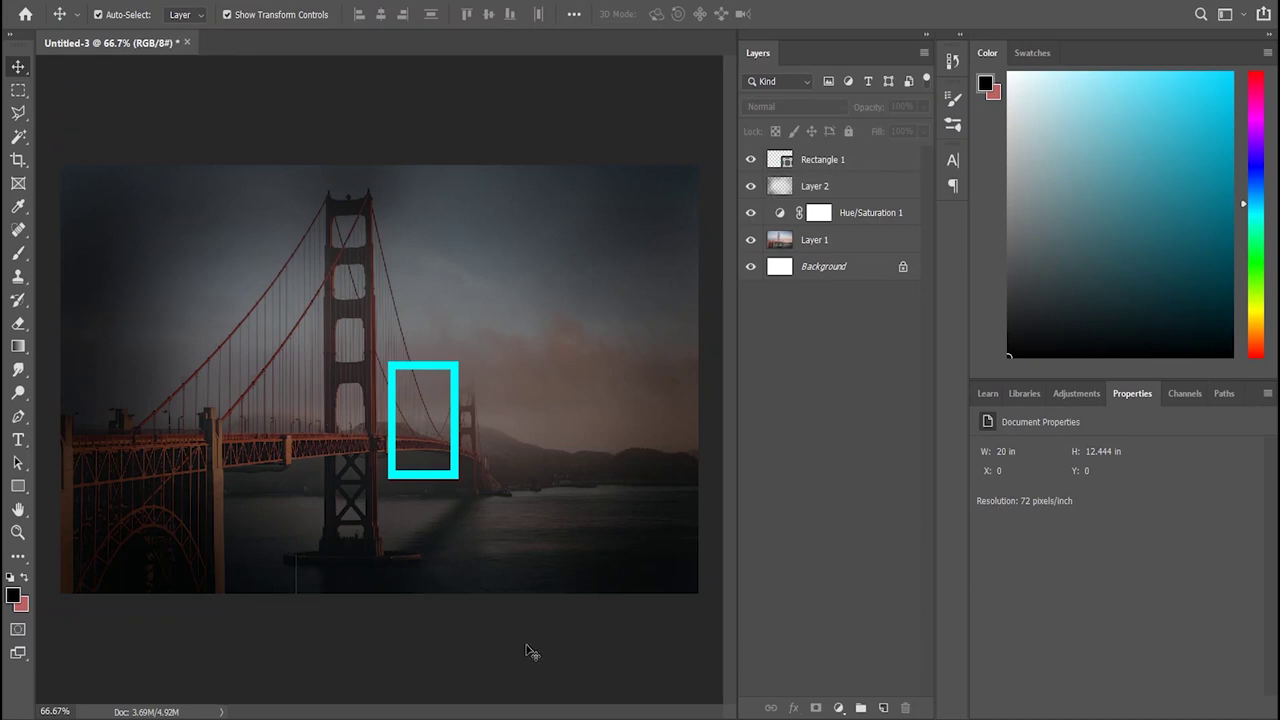
# Step: Select the cyan rectangle shape, zoomed to show it against the bridge
pyautogui.hotkey('ctrl', '+')
pyautogui.hotkey('ctrl', '+')
pyautogui.scroll(-1, 466, 500)
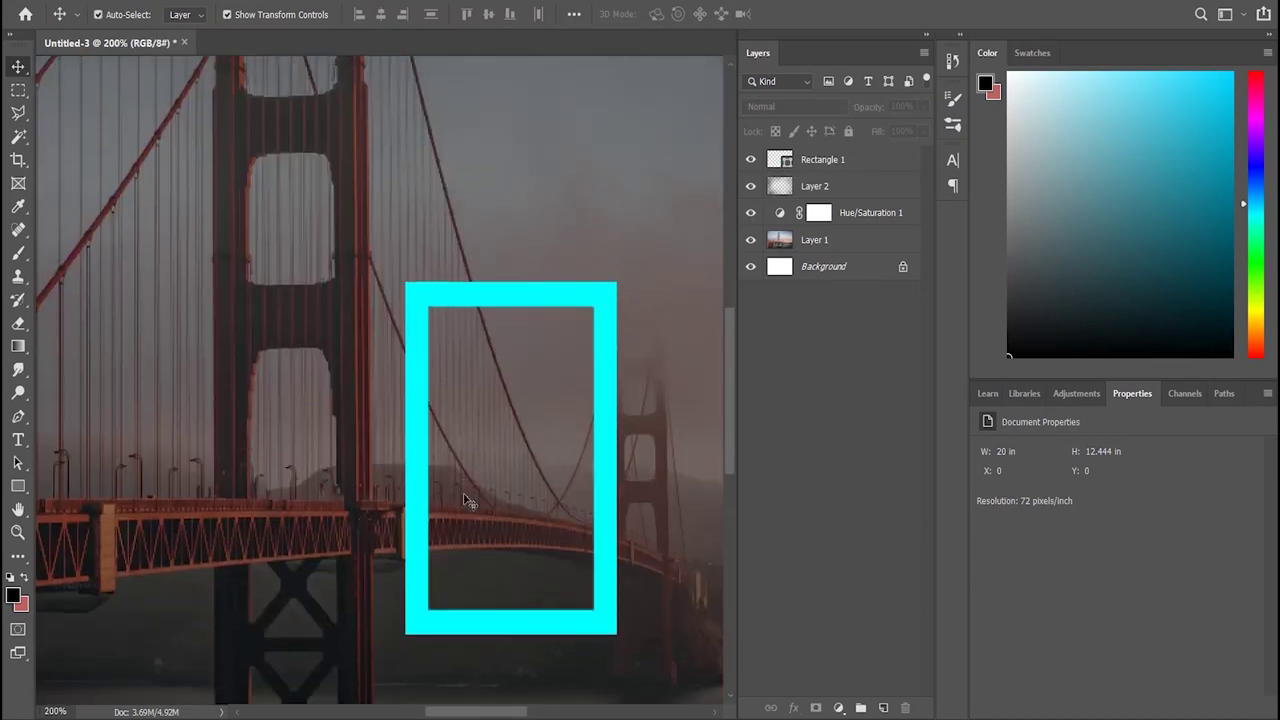
pyautogui.click(612, 460)
pyautogui.hotkey('ctrl', '-')
pyautogui.hotkey('ctrl', '-')
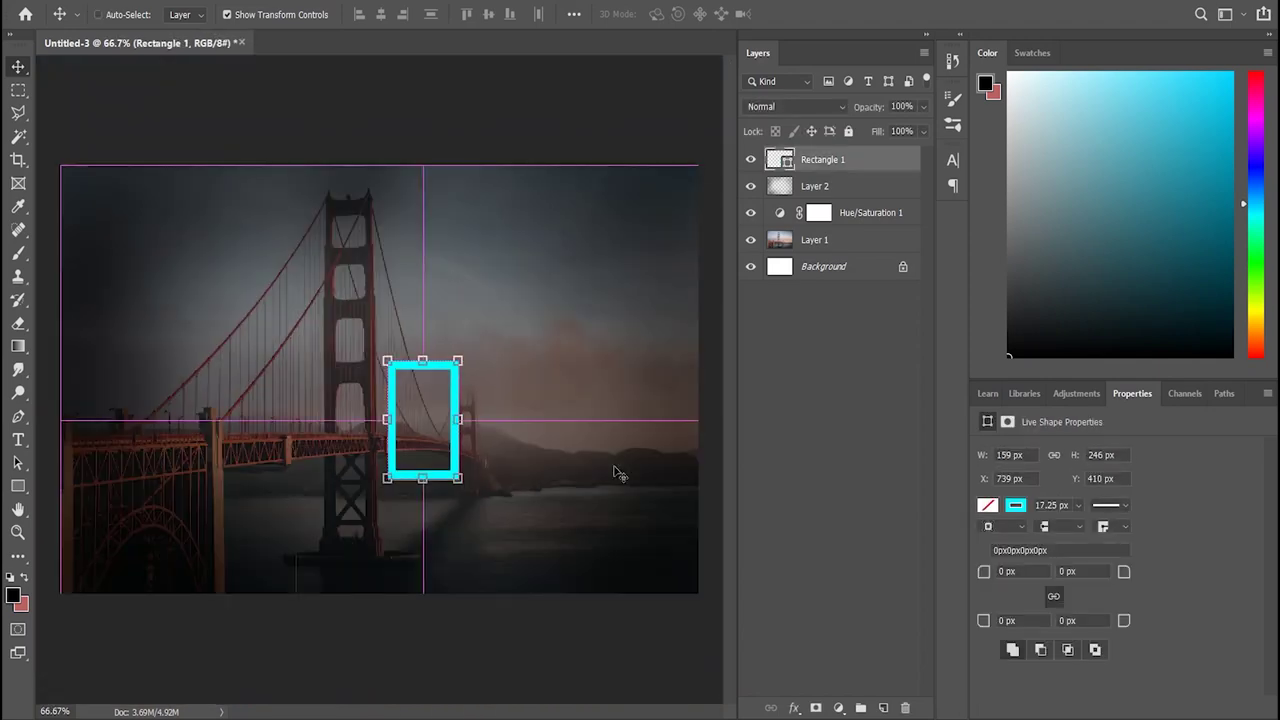
pyautogui.hotkey('ctrl', '+')
pyautogui.hotkey('ctrl', '+')
pyautogui.scroll(-3, 614, 470)
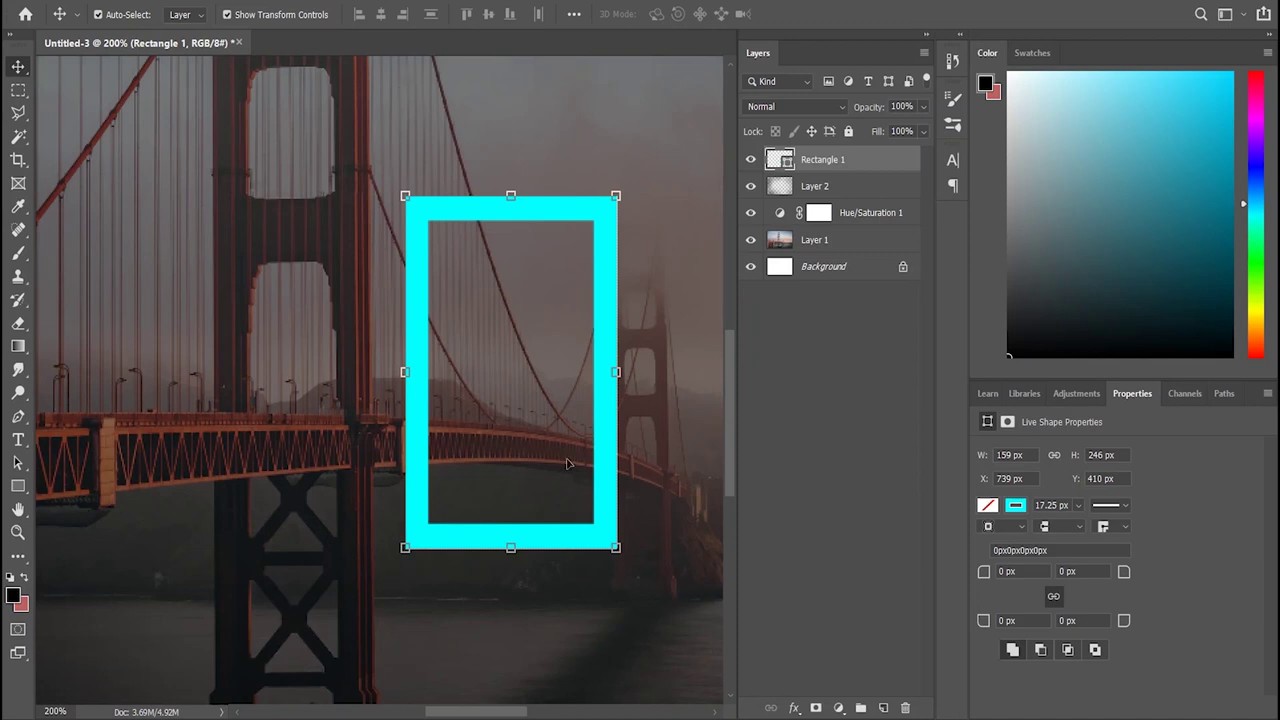
pyautogui.hotkey('ctrl', '-')
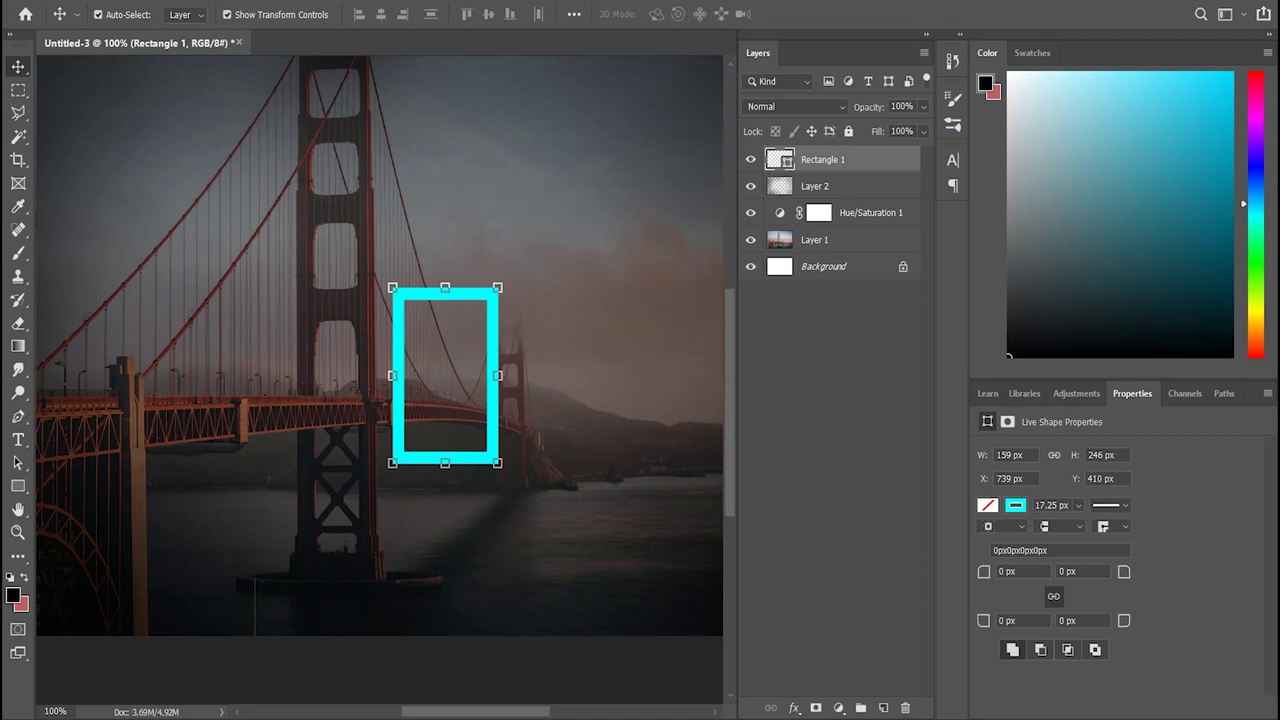
# Step: Skew the rectangle by pulling its top-left corner inward, then nudge it slightly left
pyautogui.hotkey('ctrl', 't')
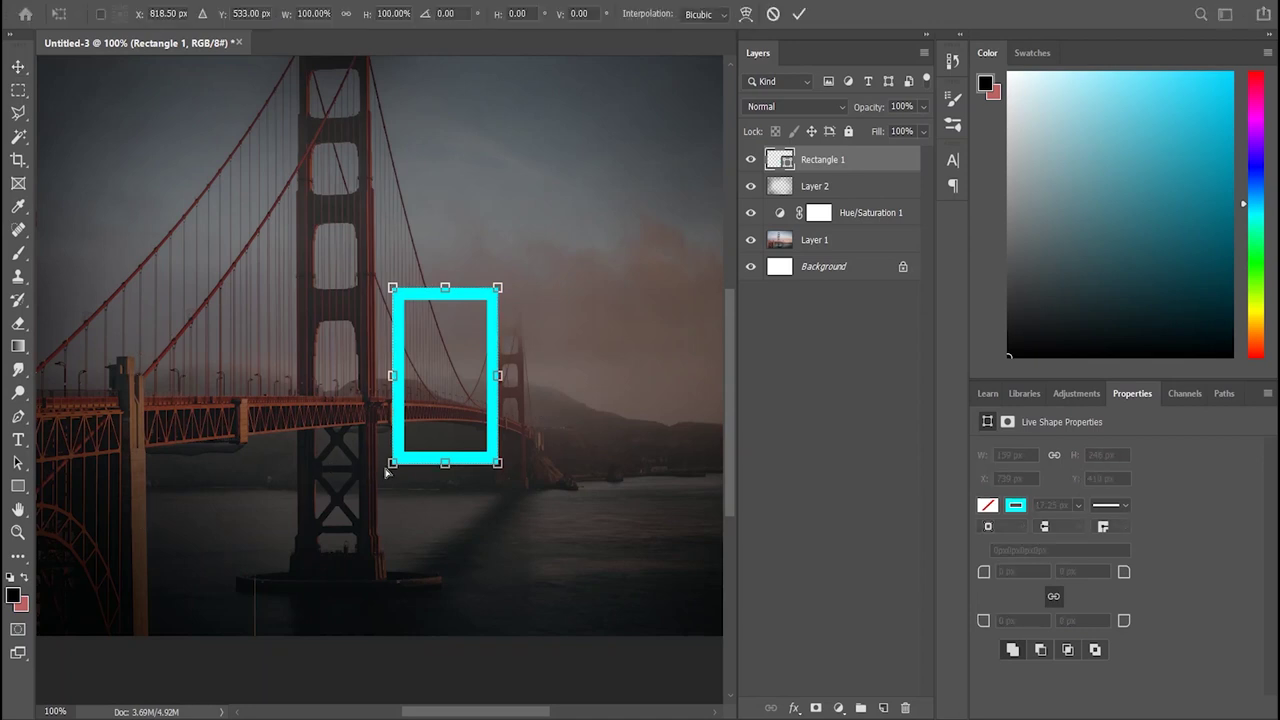
pyautogui.moveTo(394, 290); pyautogui.dragTo(404, 294)
pyautogui.press('Return')
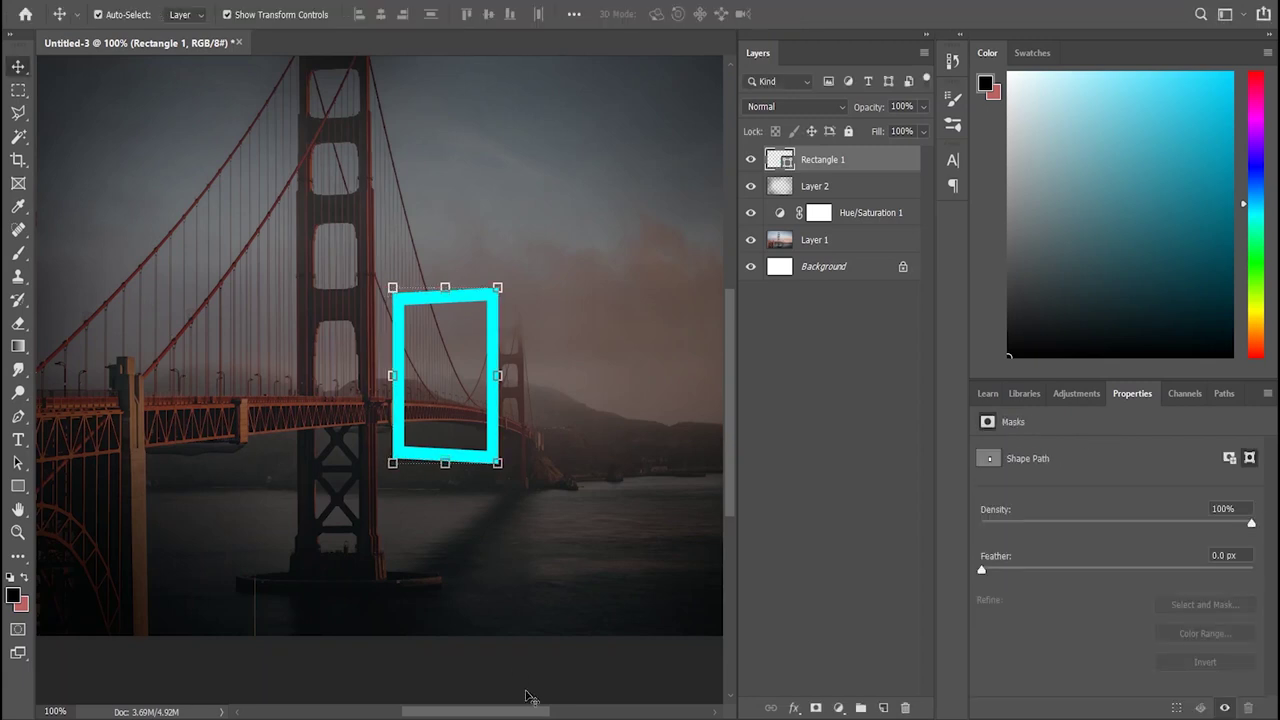
pyautogui.click(529, 697)
pyautogui.moveTo(472, 460); pyautogui.dragTo(467, 458)
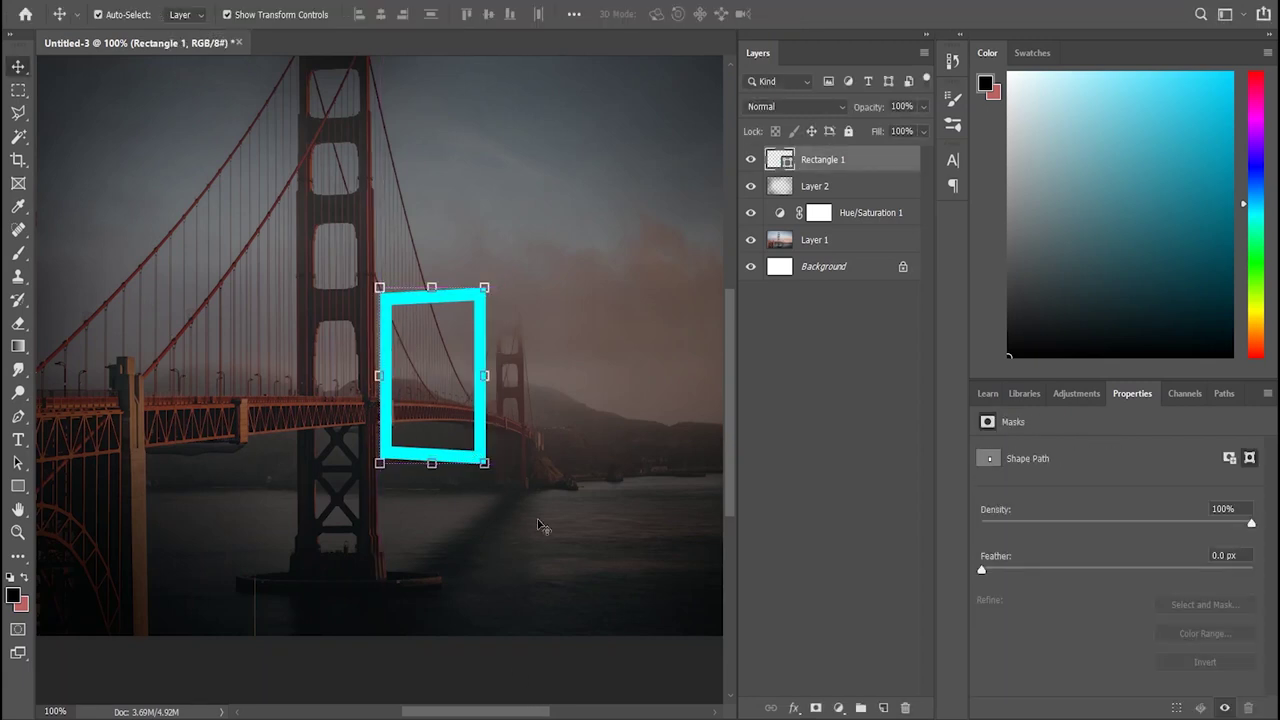
pyautogui.click(540, 665)
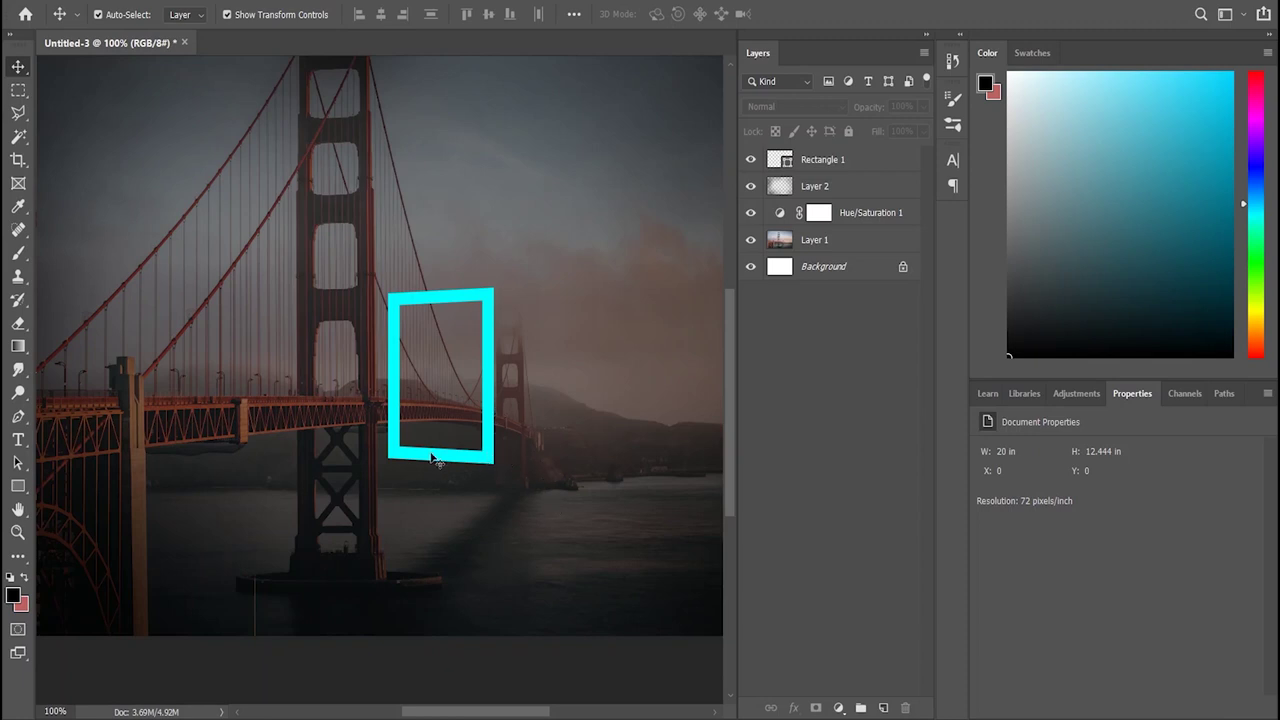
# Step: Zoom in closely on the portal's edges and select the Layer 1 photo layer
pyautogui.scroll(1, 620, 488)
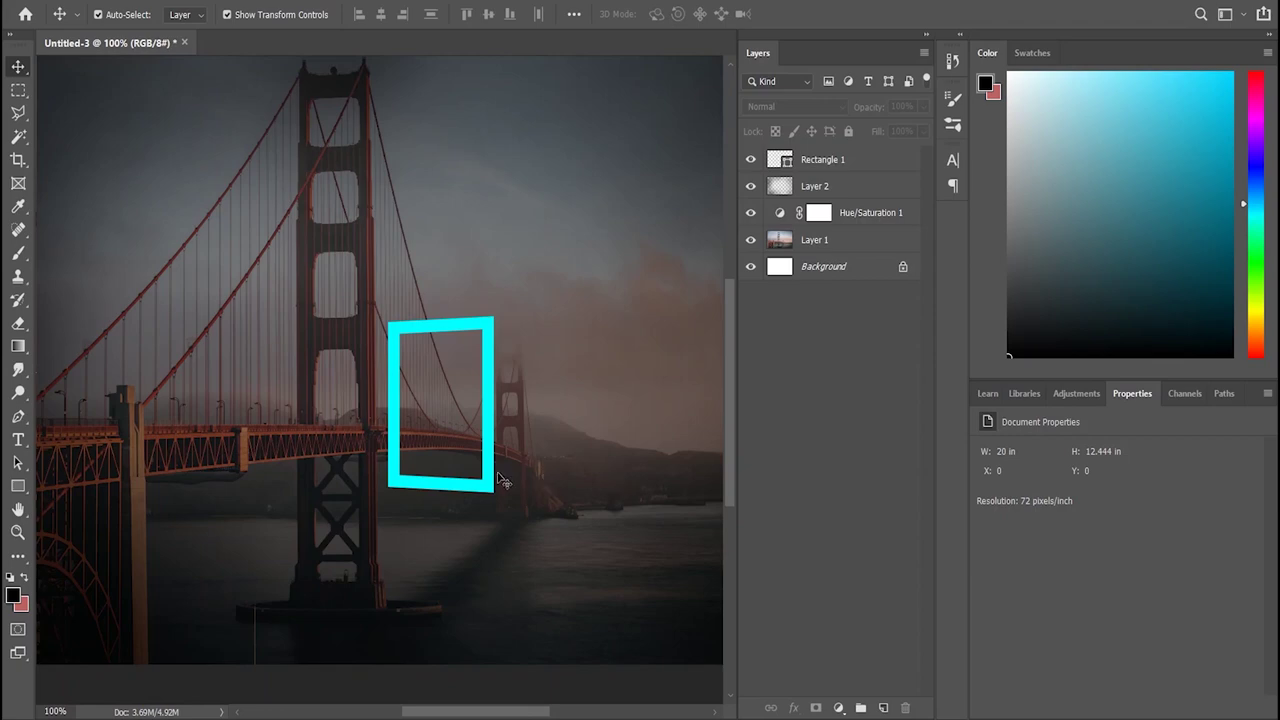
pyautogui.hotkey('ctrl', '+')
pyautogui.hotkey('ctrl', '+')
pyautogui.moveTo(481, 703); pyautogui.dragTo(524, 703)
pyautogui.click(855, 245)
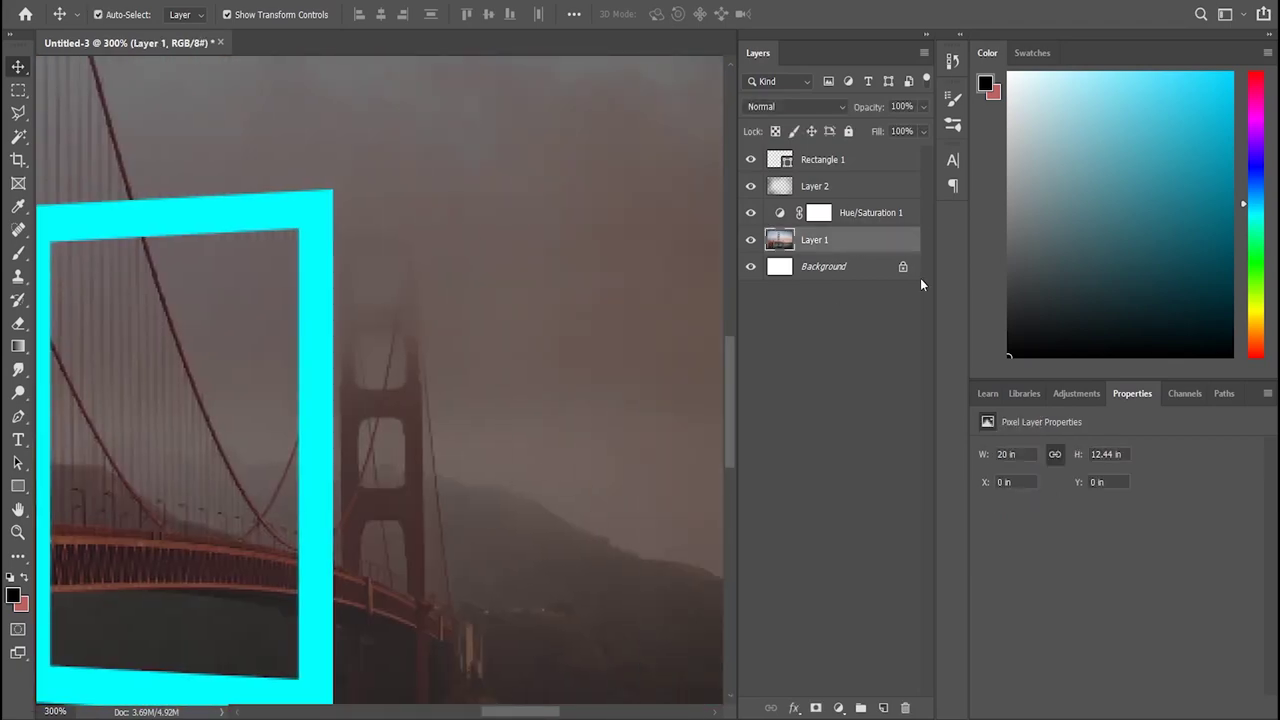
# Step: Duplicate Layer 1 and its Hue/Saturation adjustment, ready to clone on Layer 1 copy
pyautogui.hotkey('ctrl', 'j')
pyautogui.hotkey('ctrl', 'z')
pyautogui.keyDown('ctrl'); pyautogui.click(869, 239); pyautogui.keyUp('ctrl')
pyautogui.hotkey('ctrl', 'j')
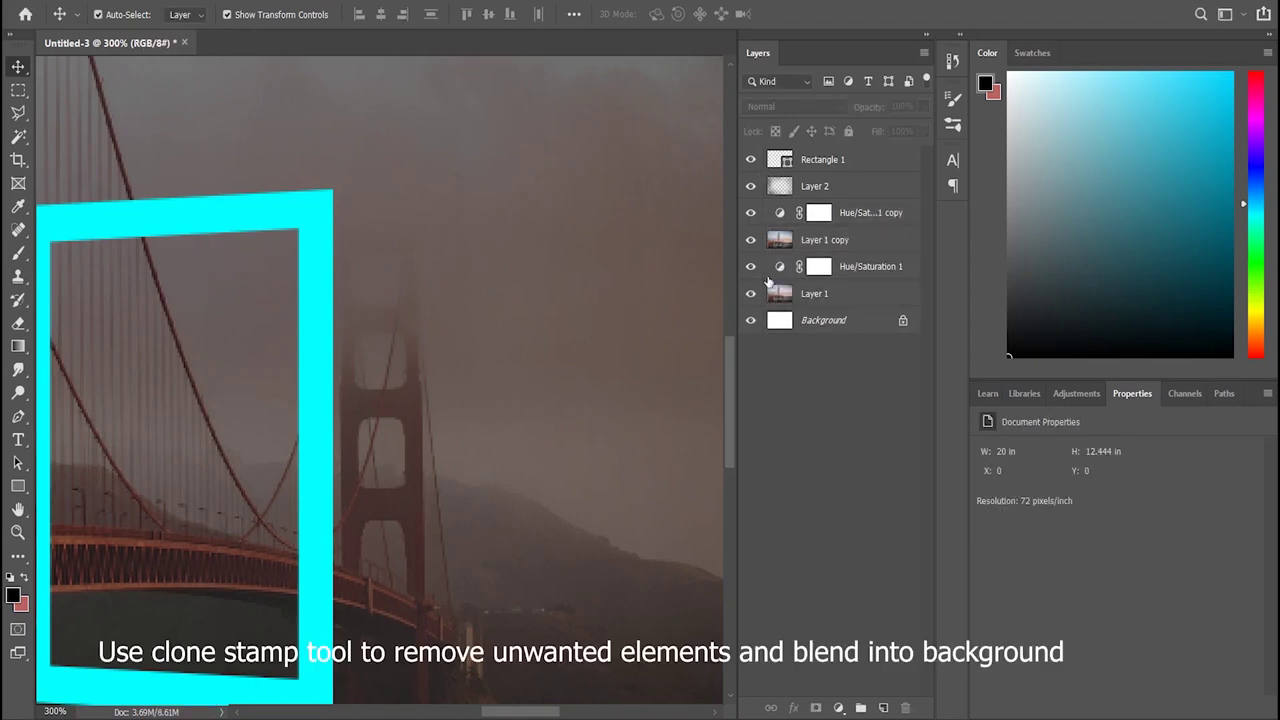
pyautogui.click(860, 246)
pyautogui.press('s')
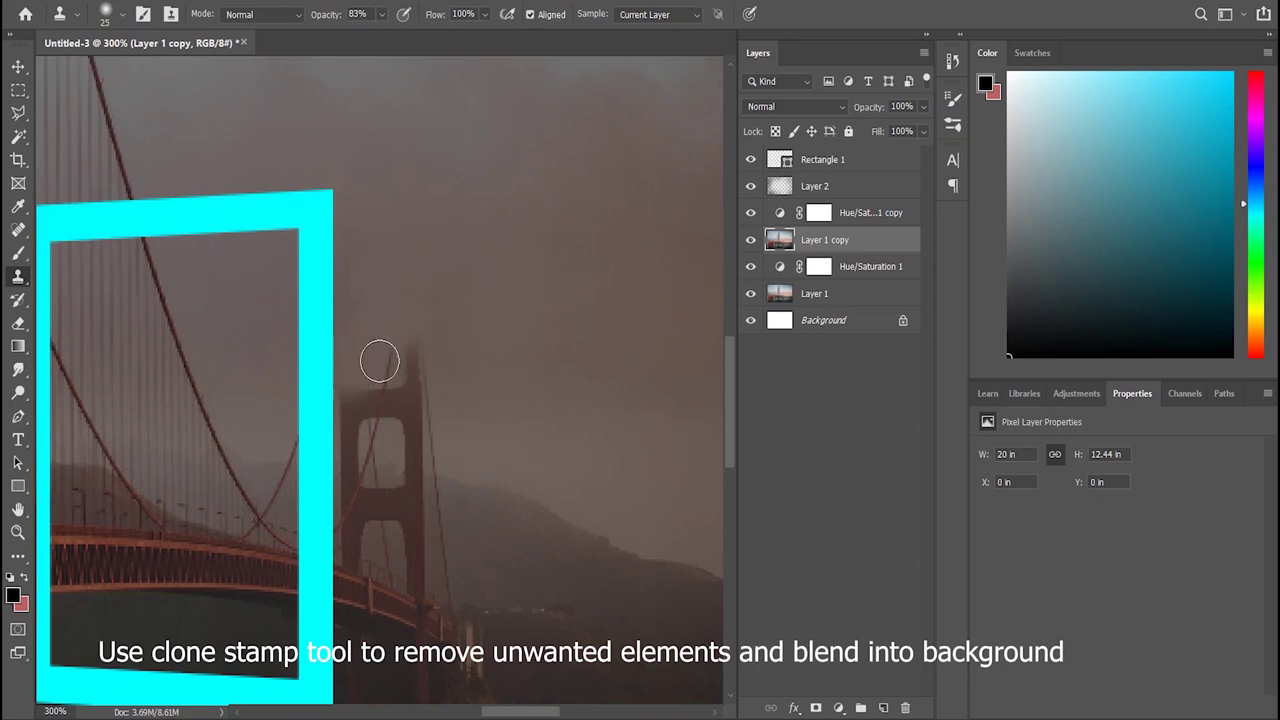
# Step: Clone fog over the top of the bridge tower and its cables
pyautogui.moveTo(395, 398)
pyautogui.mouseDown()
pyautogui.moveTo(349, 417)
pyautogui.moveTo(480, 423)
pyautogui.moveTo(443, 440)
pyautogui.mouseUp()
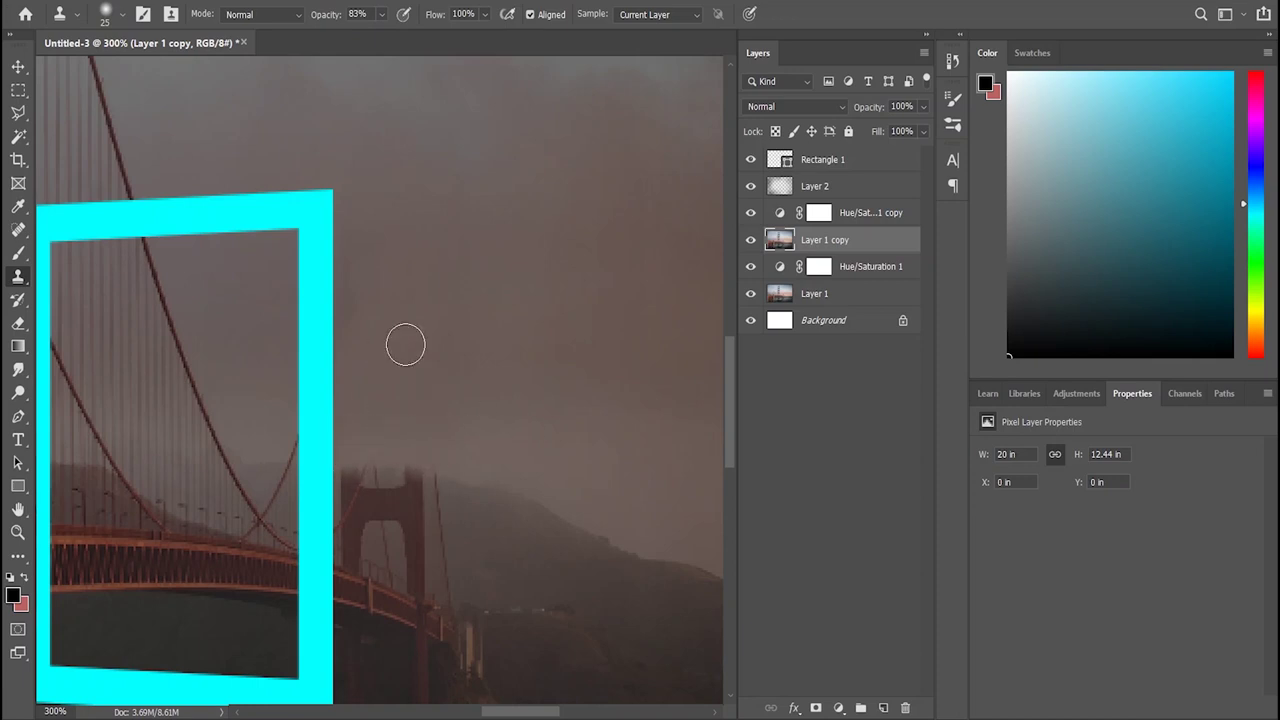
pyautogui.hotkey('ctrl', '+')
pyautogui.hotkey('ctrl', '+')
pyautogui.hotkey('ctrl', '+')
pyautogui.hotkey('ctrl', '+')
pyautogui.scroll(-4, 571, 457)
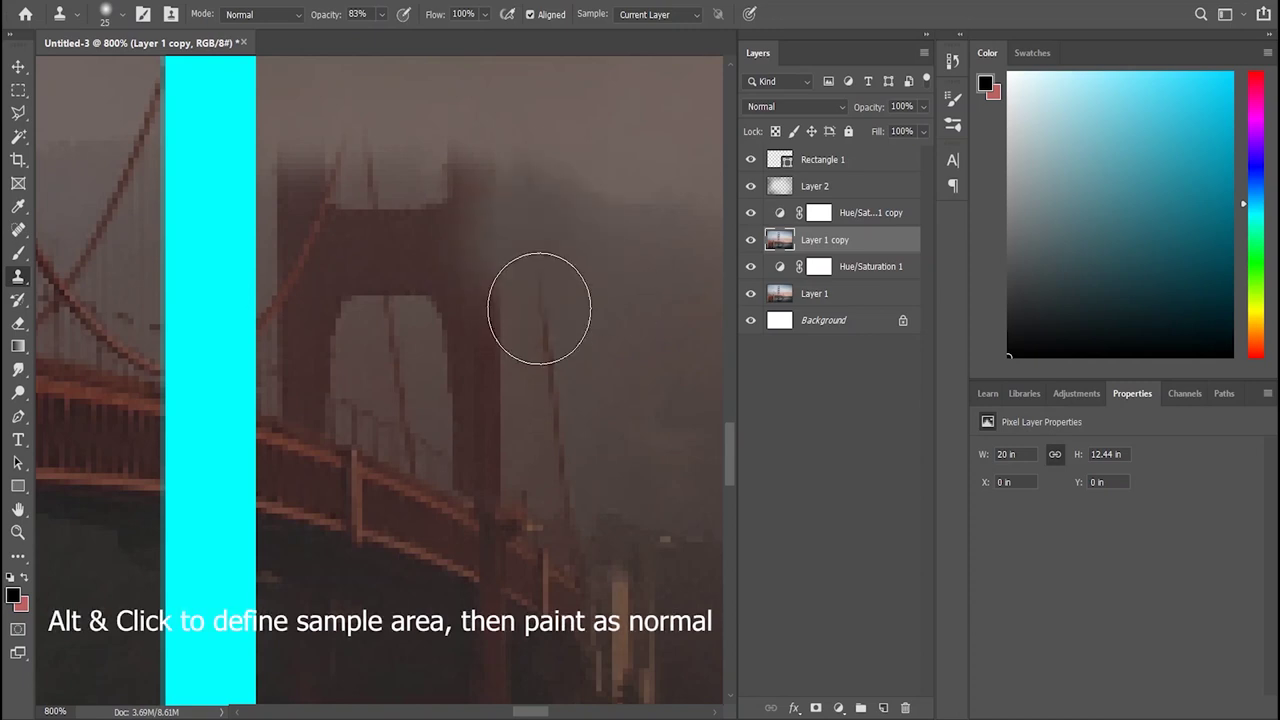
pyautogui.moveTo(586, 329)
pyautogui.mouseDown()
pyautogui.moveTo(463, 257)
pyautogui.moveTo(480, 380)
pyautogui.moveTo(382, 231)
pyautogui.mouseUp()
pyautogui.keyDown('alt'); pyautogui.click(514, 283); pyautogui.keyUp('alt')
pyautogui.keyDown('alt'); pyautogui.click(537, 323); pyautogui.keyUp('alt')
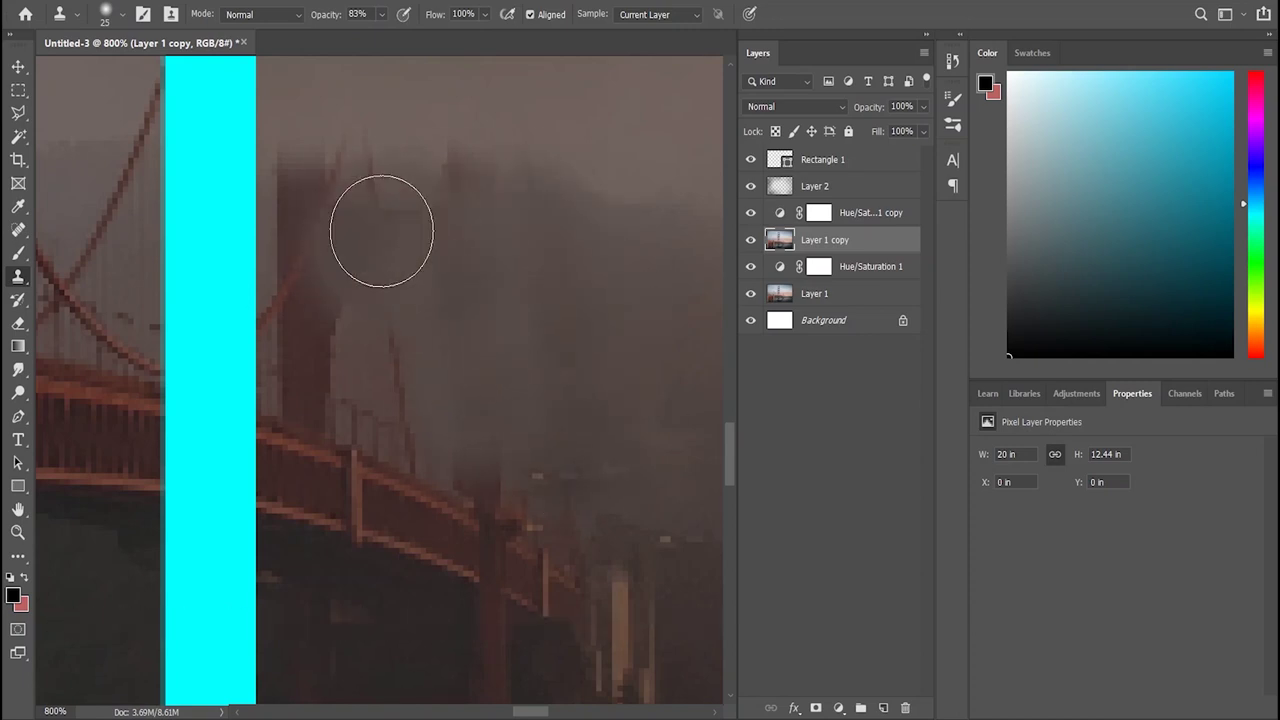
# Step: Clone fog over the upper and lower tower columns and around the railing
pyautogui.keyDown('alt'); pyautogui.click(491, 280); pyautogui.keyUp('alt')
pyautogui.moveTo(471, 452); pyautogui.dragTo(477, 466)
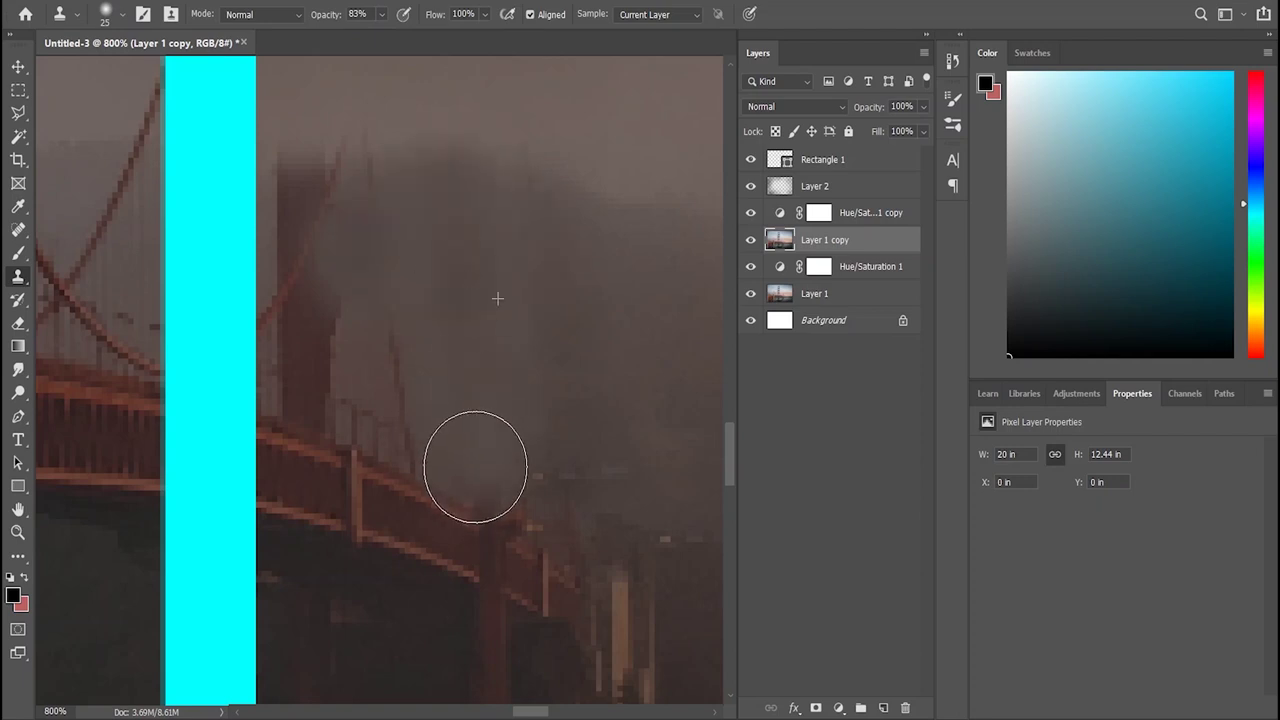
pyautogui.keyDown('alt'); pyautogui.click(401, 206); pyautogui.keyUp('alt')
pyautogui.moveTo(354, 177)
pyautogui.mouseDown()
pyautogui.moveTo(300, 177)
pyautogui.moveTo(309, 257)
pyautogui.mouseUp()
pyautogui.moveTo(403, 379); pyautogui.dragTo(303, 274)
pyautogui.keyDown('alt'); pyautogui.click(523, 320); pyautogui.keyUp('alt')
pyautogui.moveTo(299, 372); pyautogui.dragTo(342, 399)
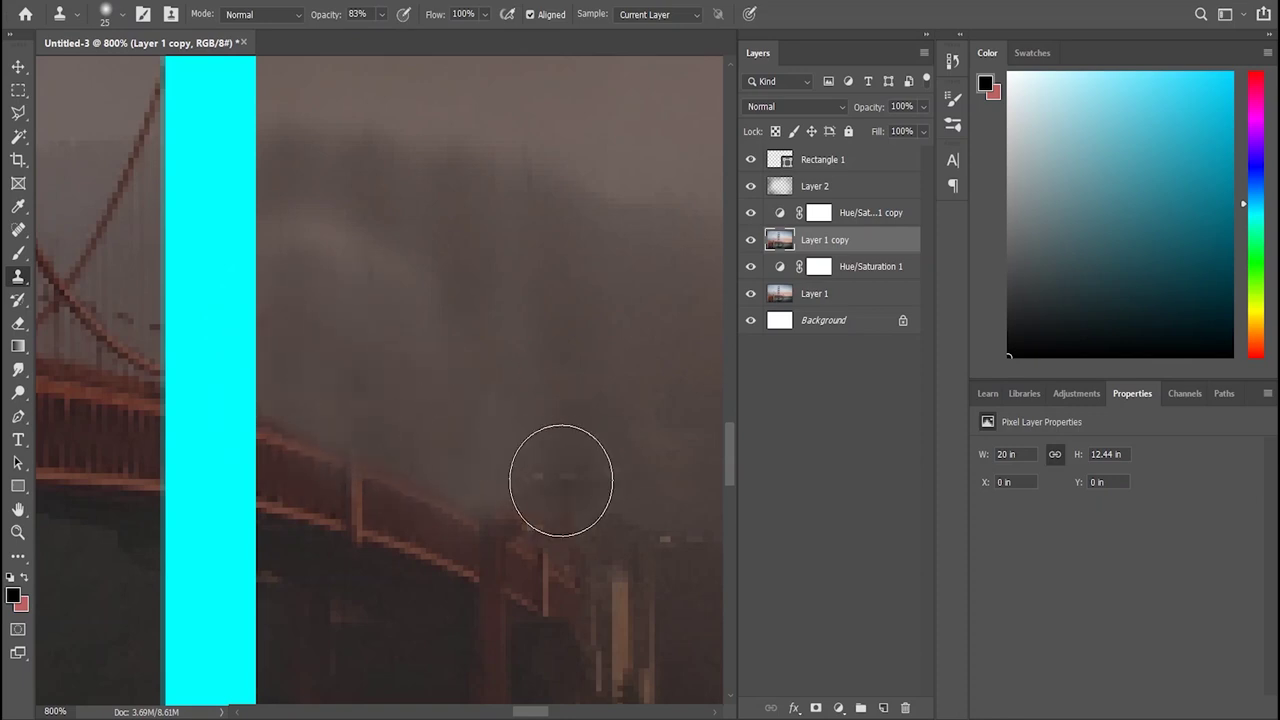
# Step: Paint out the bright post under the bridge with cloned fog
pyautogui.hotkey('ctrl', '-')
pyautogui.hotkey('ctrl', '-')
pyautogui.hotkey('ctrl', '-')
pyautogui.hotkey('ctrl', '-')
pyautogui.hotkey('ctrl', '-')
pyautogui.hotkey('ctrl', '-')
pyautogui.hotkey('ctrl', '-')
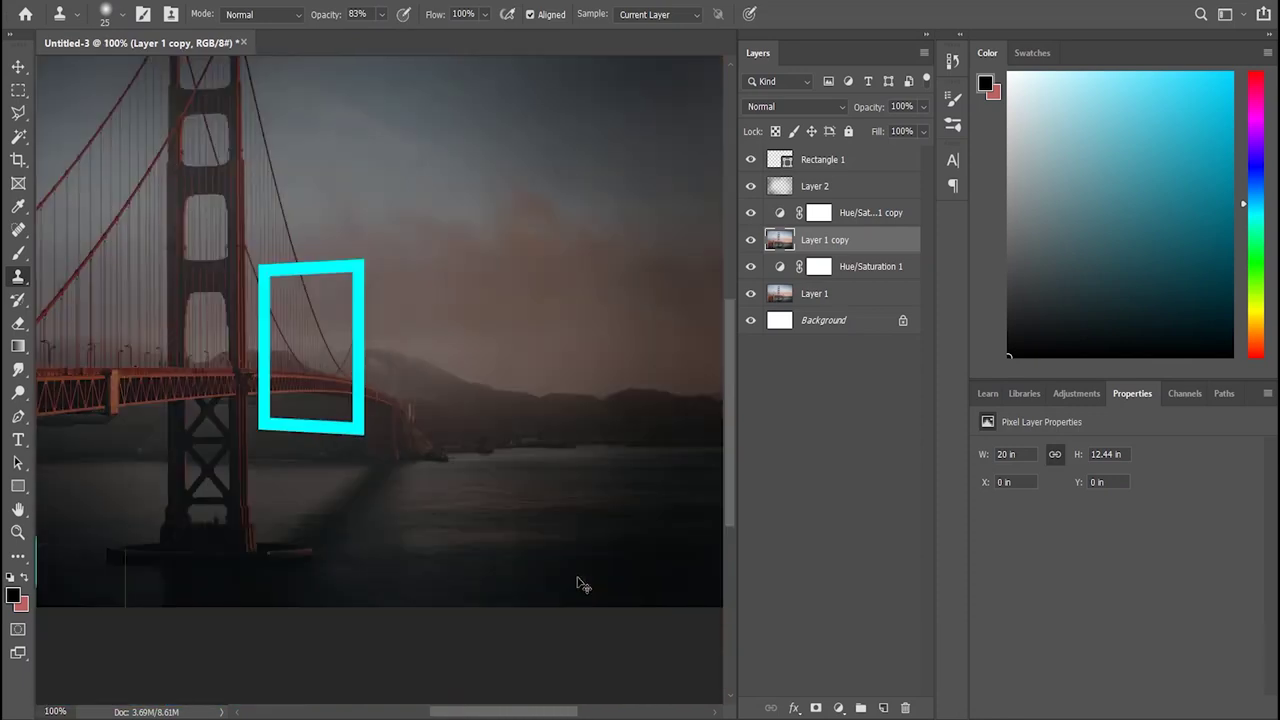
pyautogui.hotkey('ctrl', '+')
pyautogui.hotkey('ctrl', '+')
pyautogui.hotkey('ctrl', '+')
pyautogui.hotkey('ctrl', '+')
pyautogui.hotkey('ctrl', '+')
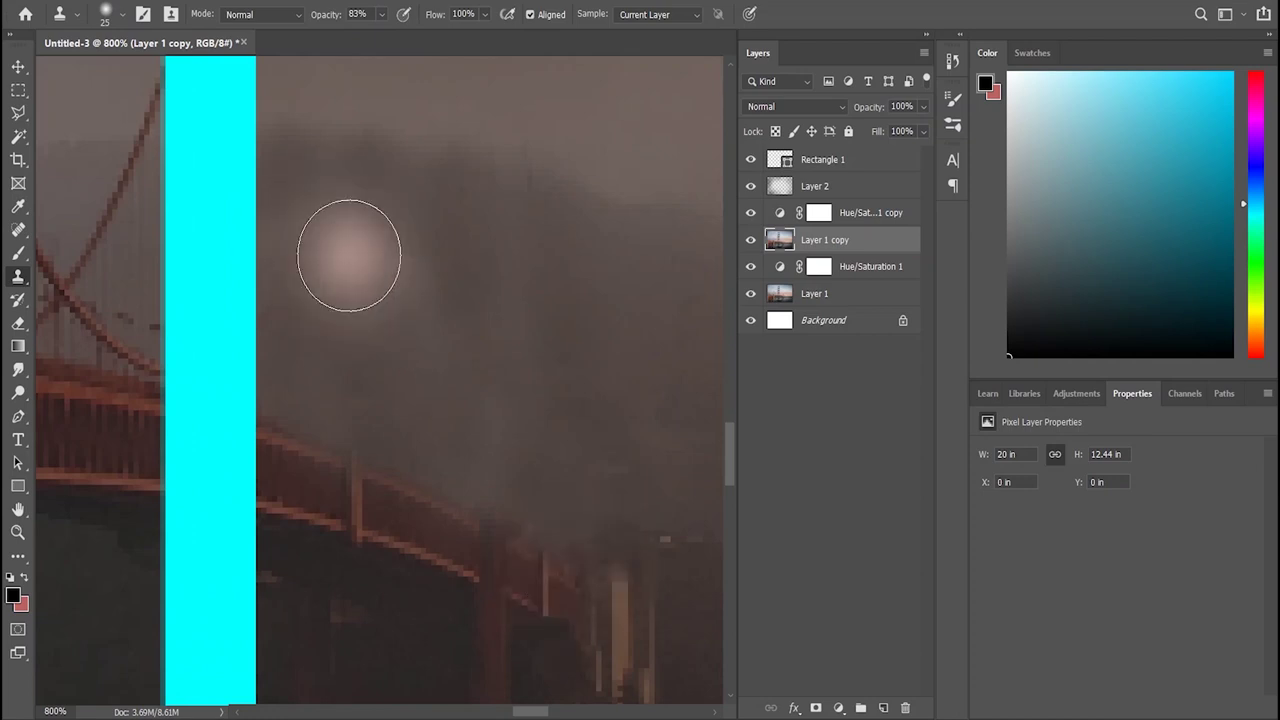
pyautogui.scroll(-3, 525, 690)
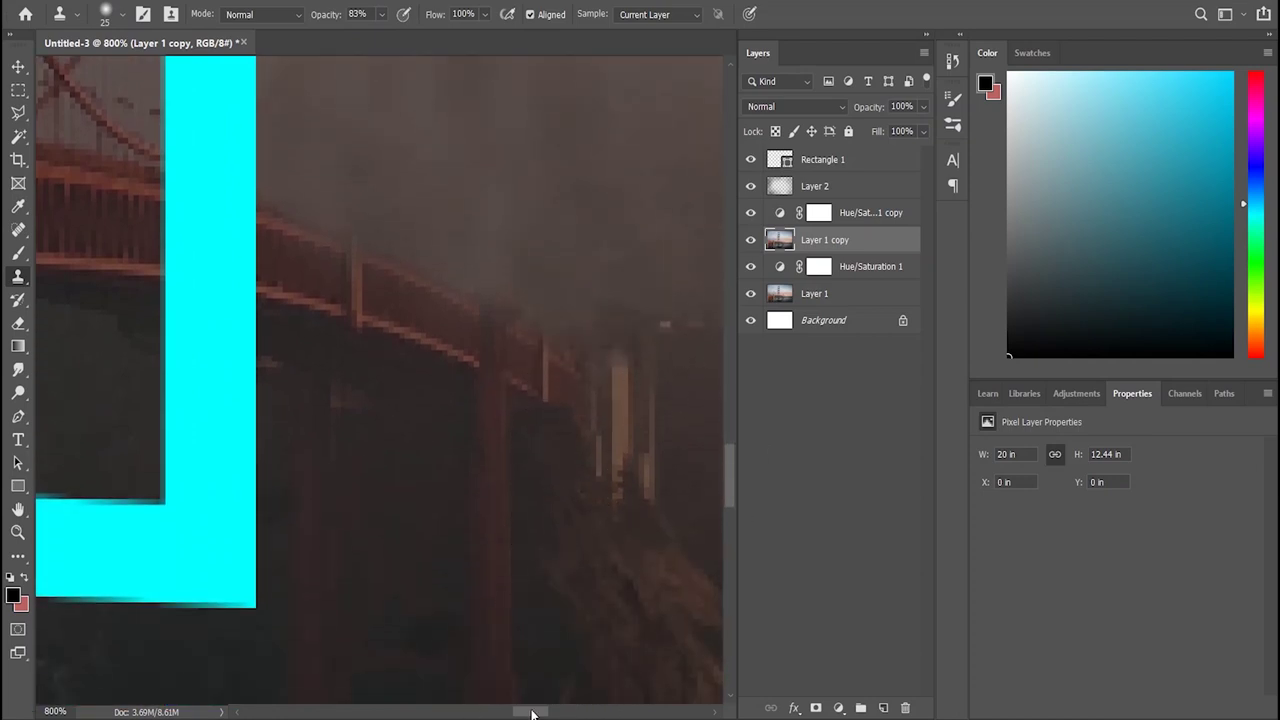
pyautogui.hscroll(2, 530, 690)
pyautogui.hscroll(2, 530, 690)
pyautogui.keyDown('alt'); pyautogui.click(491, 546); pyautogui.keyUp('alt')
pyautogui.moveTo(406, 408); pyautogui.dragTo(391, 466)
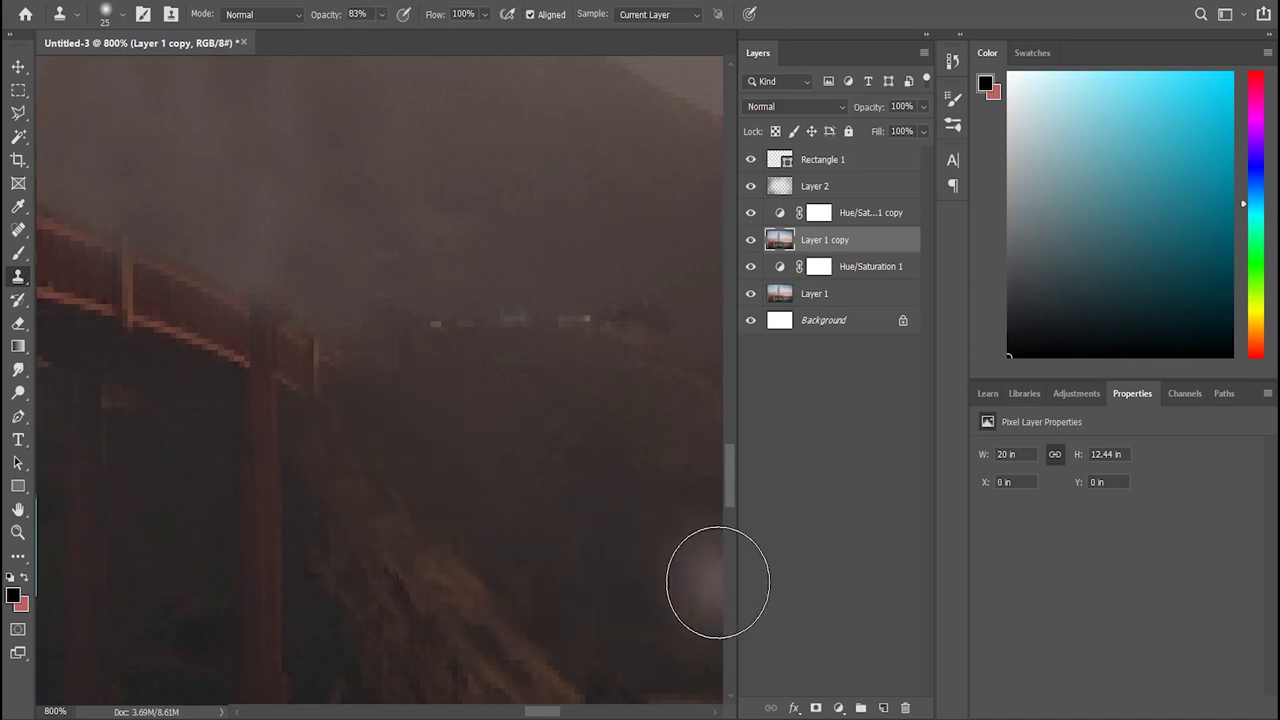
# Step: Sample a new source and clone fog over the bridge end beside the cyan frame
pyautogui.moveTo(548, 711)
pyautogui.mouseDown()
pyautogui.moveTo(530, 711)
pyautogui.moveTo(541, 712)
pyautogui.mouseUp()
pyautogui.scroll(-2, 471, 491)
pyautogui.scroll(-1, 430, 420)
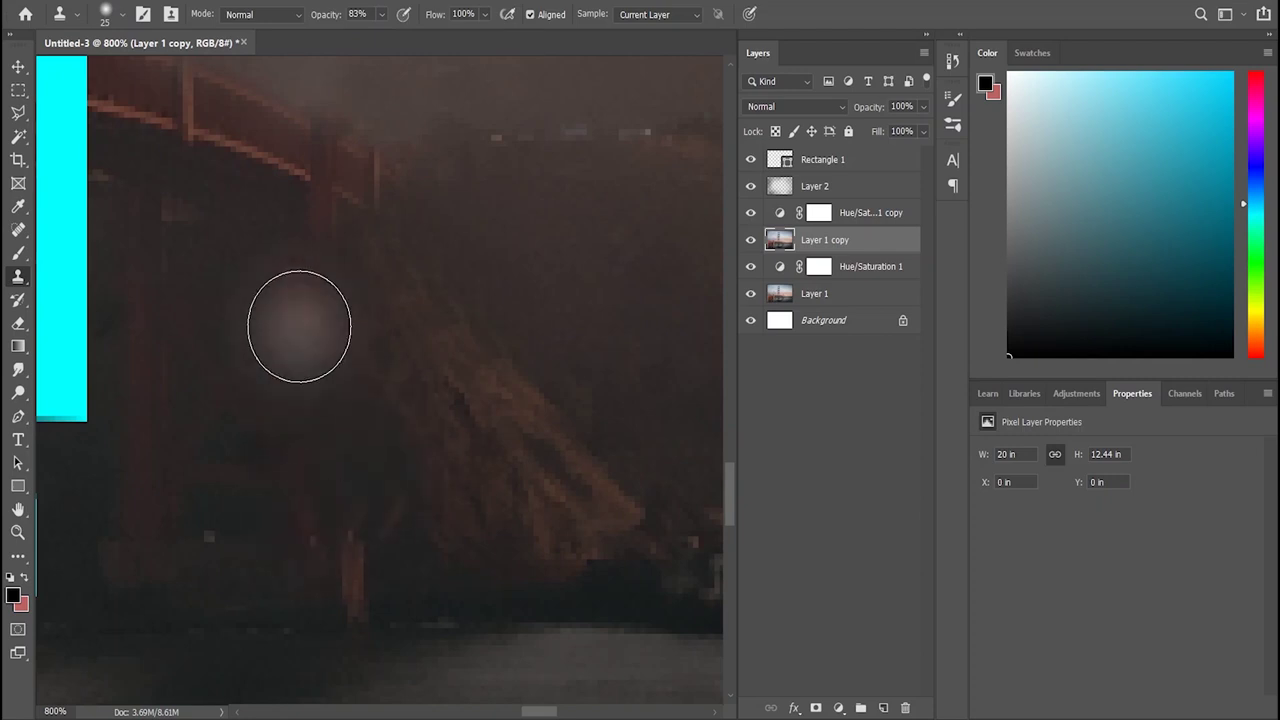
pyautogui.keyDown('alt'); pyautogui.click(320, 400); pyautogui.keyUp('alt')
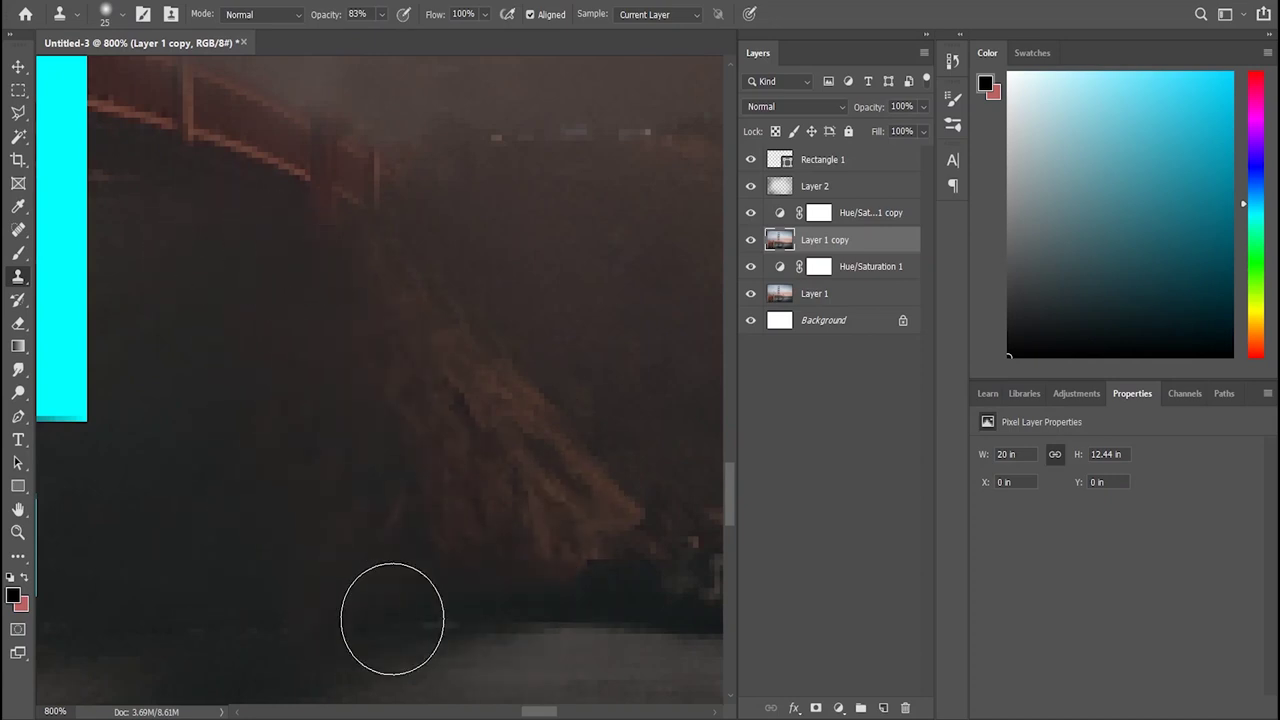
pyautogui.hotkey('ctrl', '1')
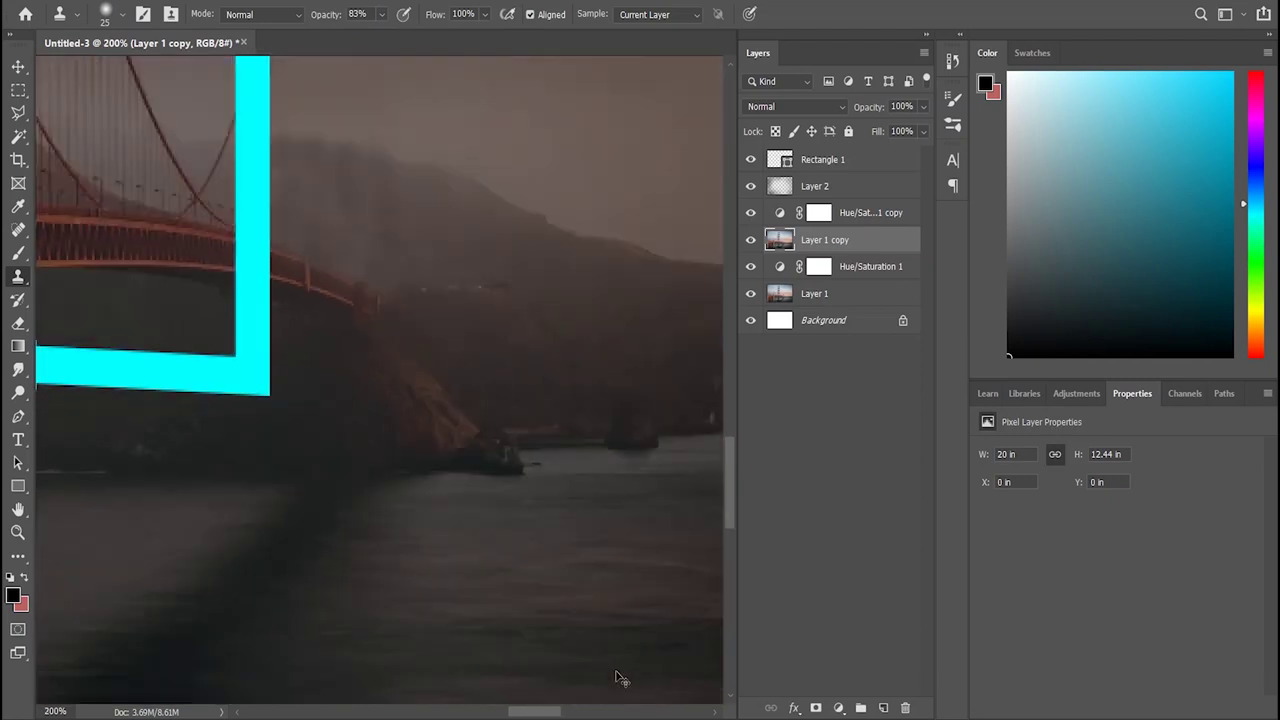
pyautogui.hotkey('ctrl', '+')
pyautogui.hotkey('ctrl', '+')
pyautogui.hotkey('ctrl', '+')
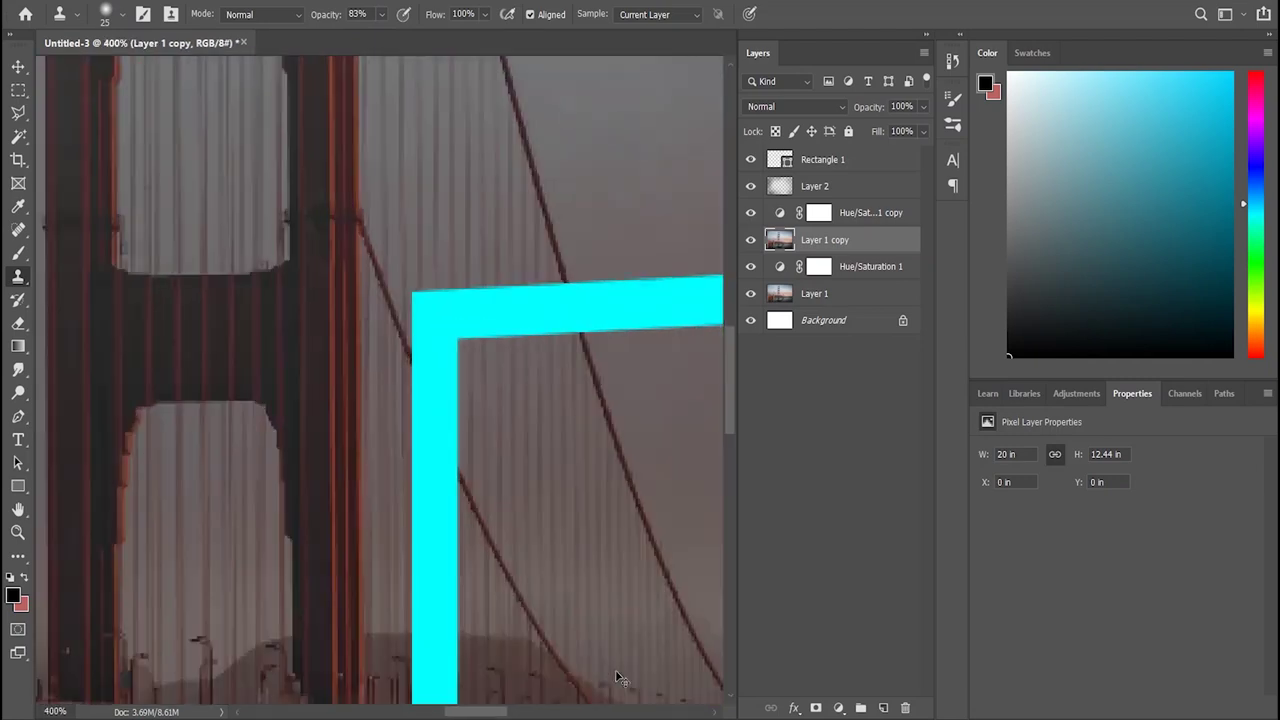
pyautogui.moveTo(616, 671); pyautogui.dragTo(277, 548)
pyautogui.scroll(-5, 277, 548)
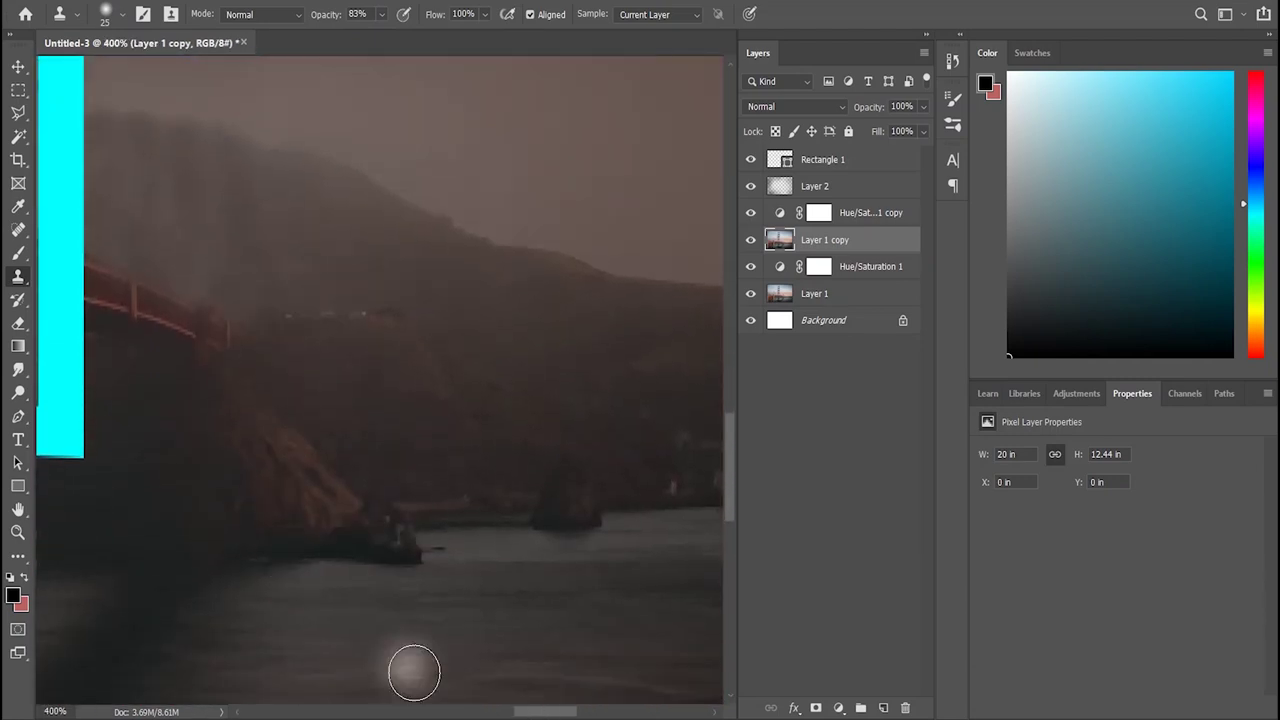
pyautogui.moveTo(545, 711); pyautogui.dragTo(523, 711)
pyautogui.hotkey('ctrl', '+')
pyautogui.hotkey('ctrl', '+')
pyautogui.hotkey('ctrl', '-')
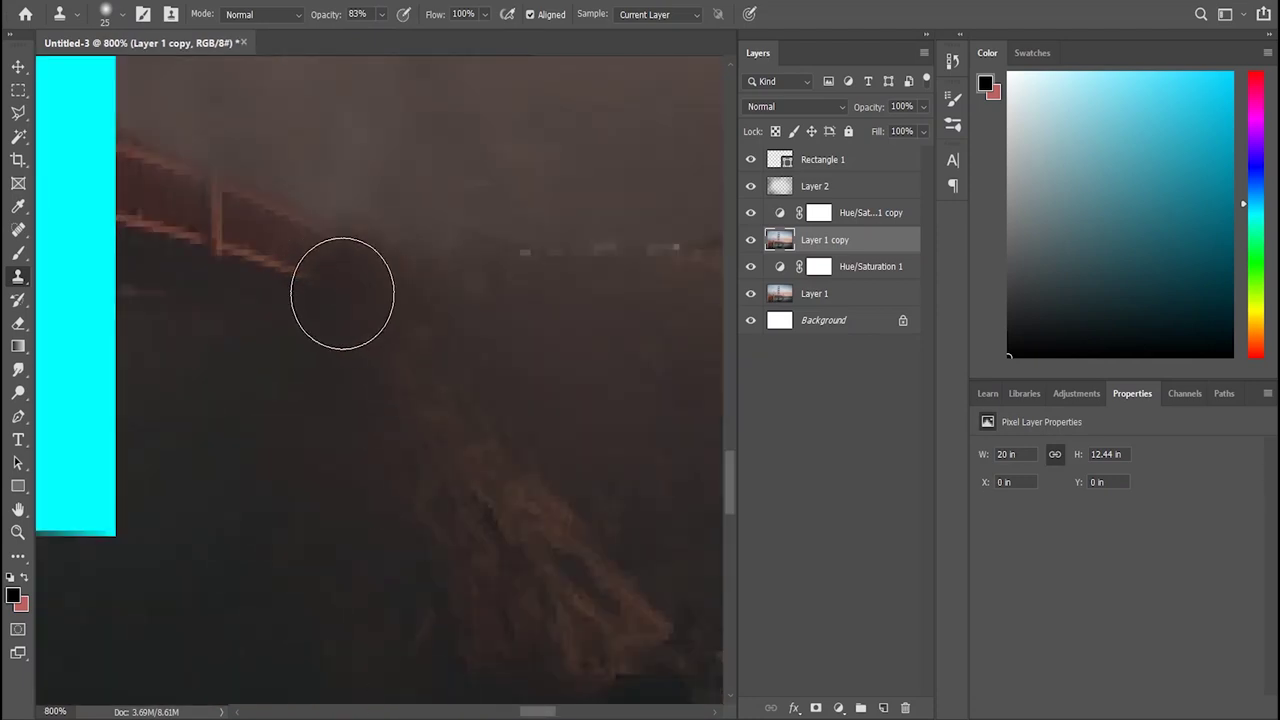
pyautogui.moveTo(257, 294)
pyautogui.mouseDown()
pyautogui.moveTo(287, 266)
pyautogui.moveTo(166, 214)
pyautogui.moveTo(309, 246)
pyautogui.moveTo(200, 200)
pyautogui.mouseUp()
# Step: Clone along the hill edge near the cyan frame, enlarging the brush to 31
pyautogui.hotkey('ctrl', '-')
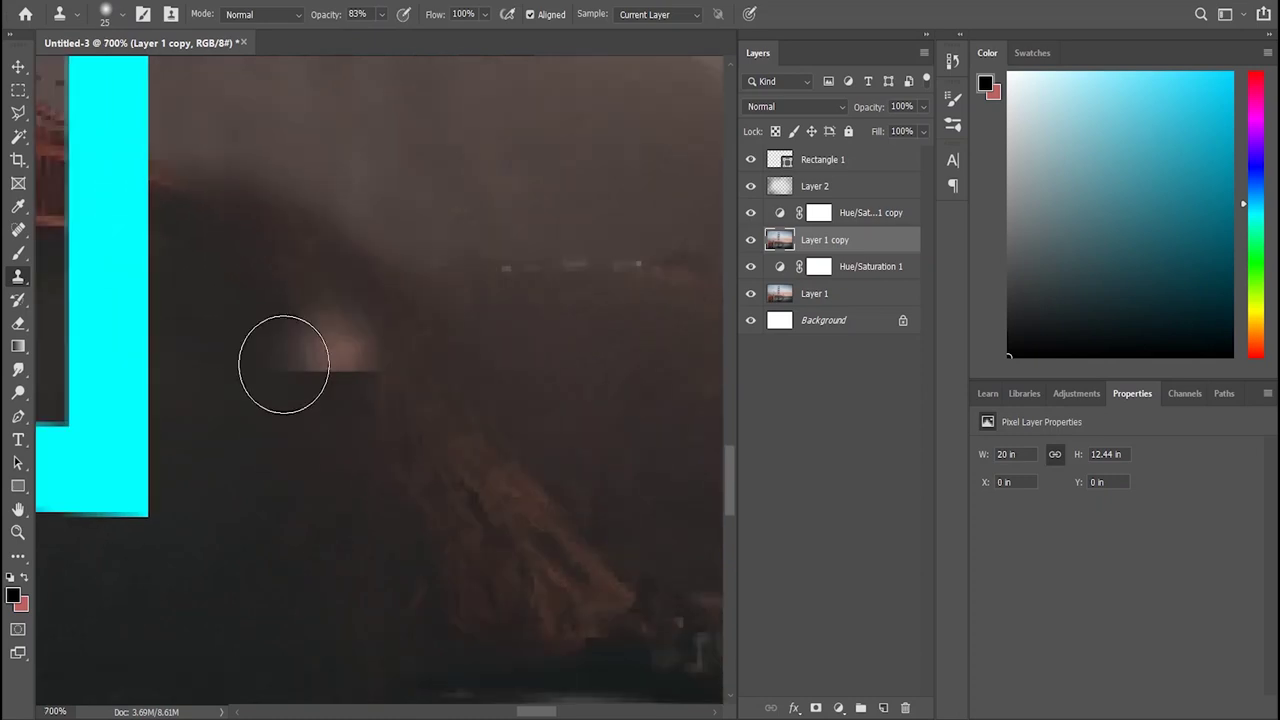
pyautogui.scroll(5, 340, 466)
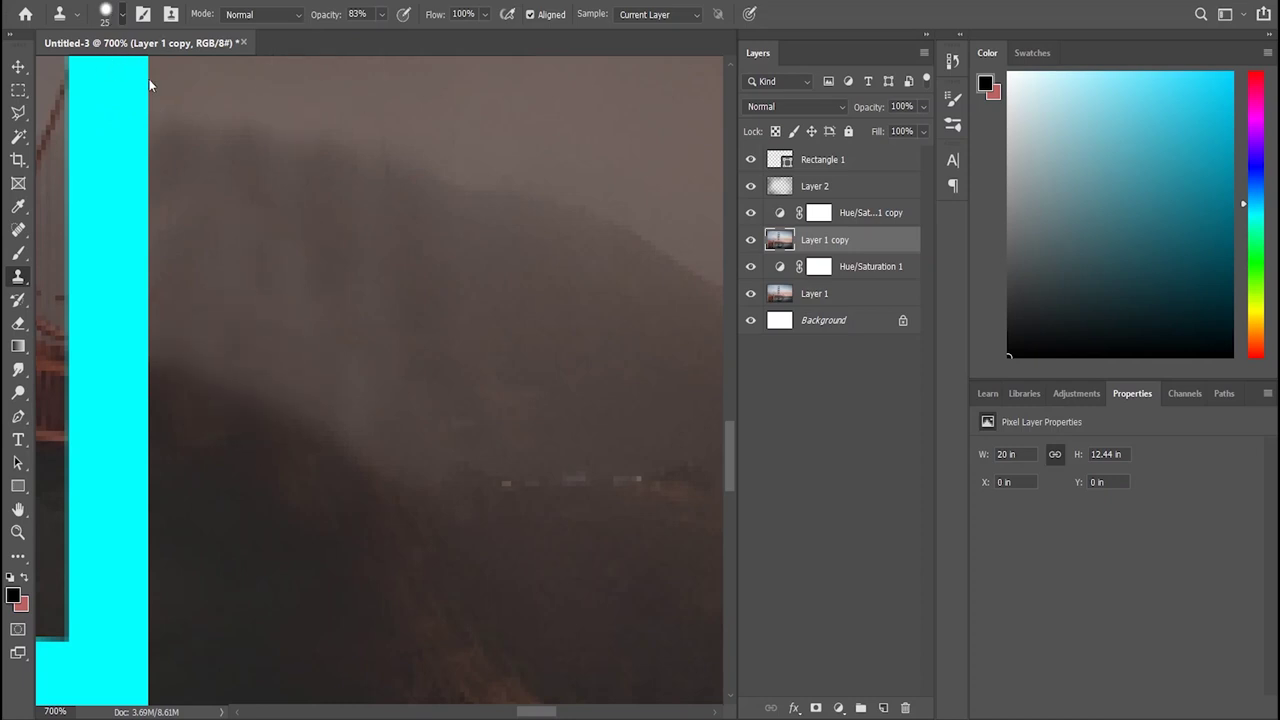
pyautogui.moveTo(163, 346)
pyautogui.mouseDown()
pyautogui.moveTo(368, 444)
pyautogui.moveTo(474, 468)
pyautogui.mouseUp()
pyautogui.hotkey('ctrl', '1')
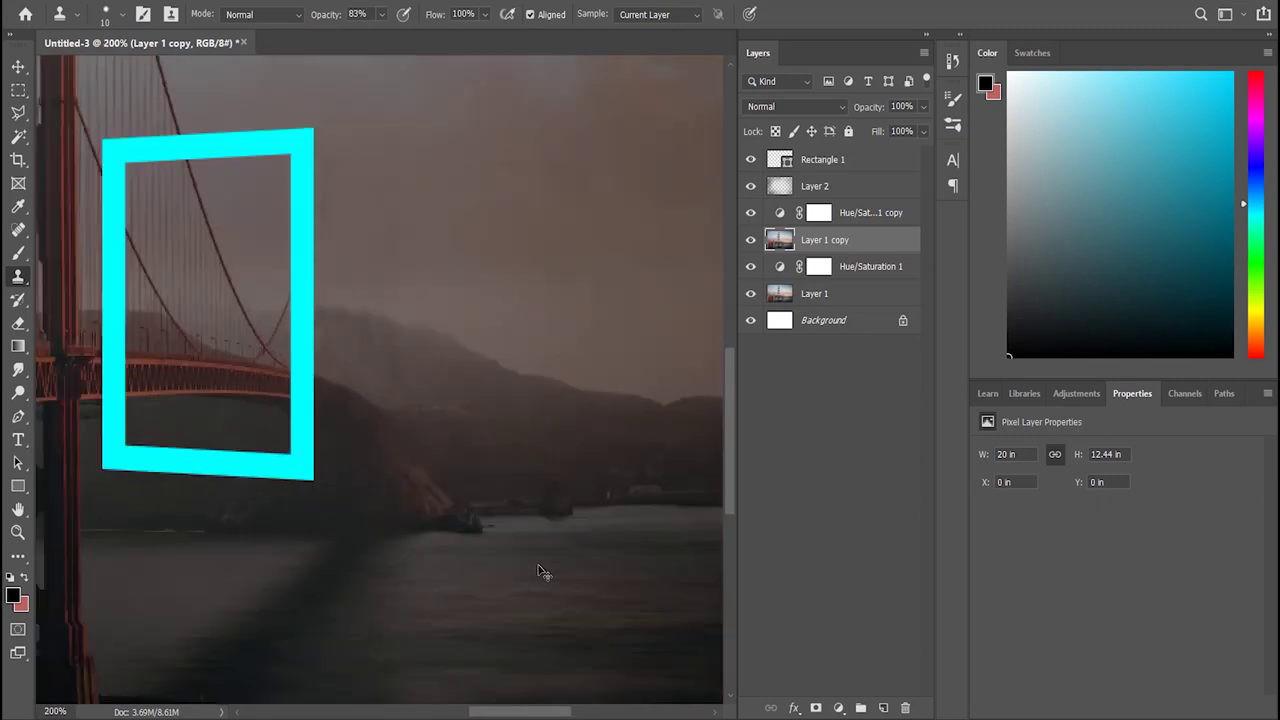
pyautogui.hotkey('ctrl', '+')
pyautogui.hotkey('ctrl', '+')
pyautogui.hotkey('ctrl', '+')
pyautogui.hotkey('ctrl', '+')
pyautogui.hotkey('ctrl', '+')
pyautogui.hotkey('ctrl', '+')
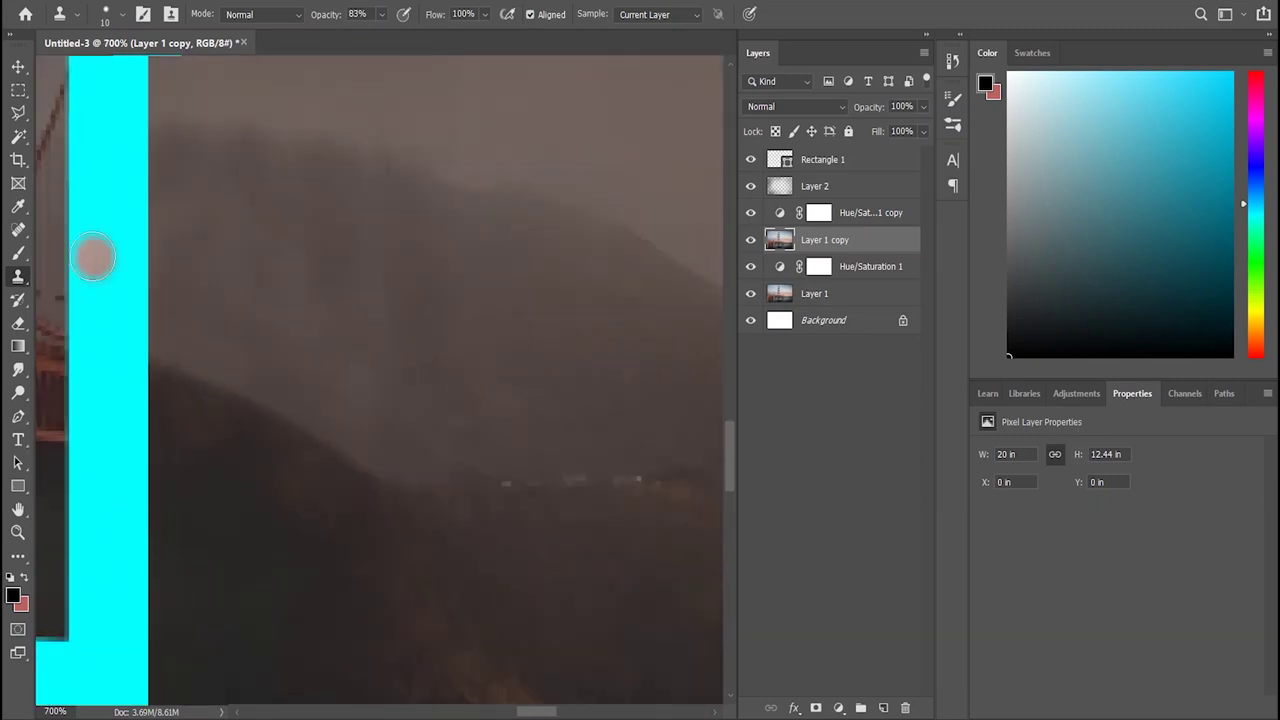
pyautogui.moveTo(392, 386)
pyautogui.mouseDown()
pyautogui.moveTo(391, 457)
pyautogui.moveTo(194, 451)
pyautogui.mouseUp()
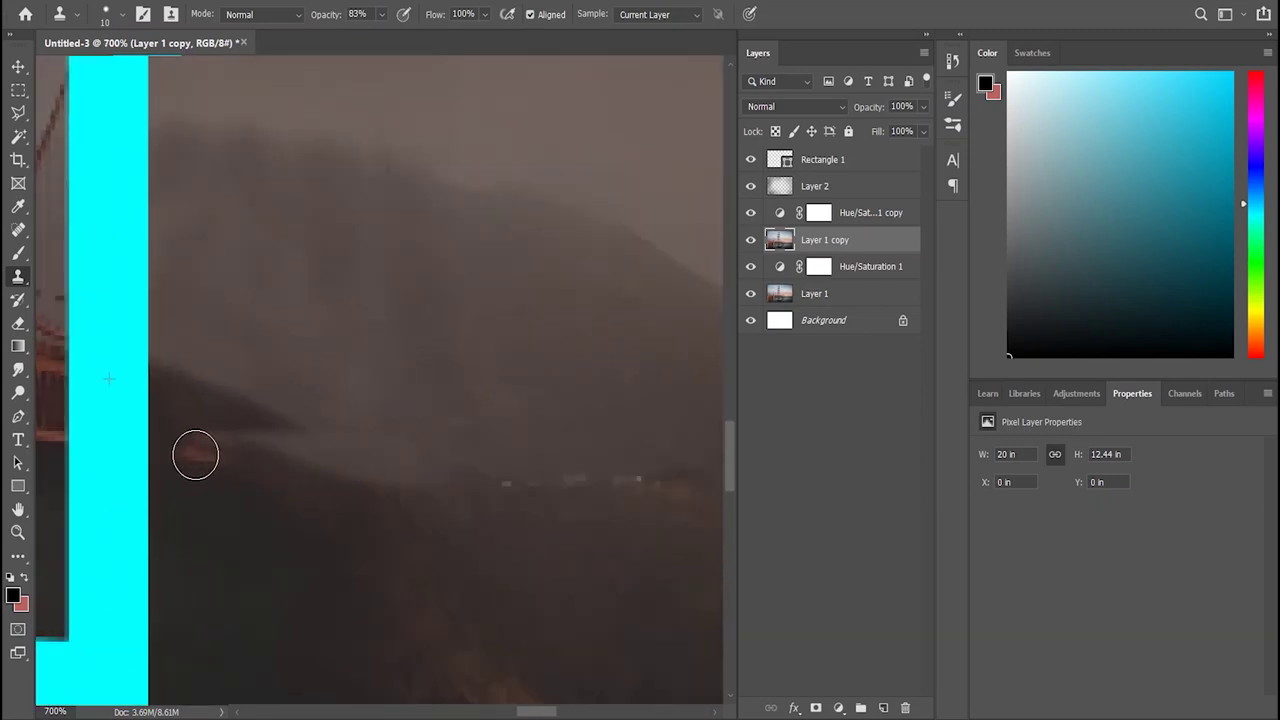
pyautogui.moveTo(340, 457)
pyautogui.mouseDown()
pyautogui.moveTo(154, 450)
pyautogui.moveTo(209, 434)
pyautogui.moveTo(177, 391)
pyautogui.moveTo(214, 431)
pyautogui.mouseUp()
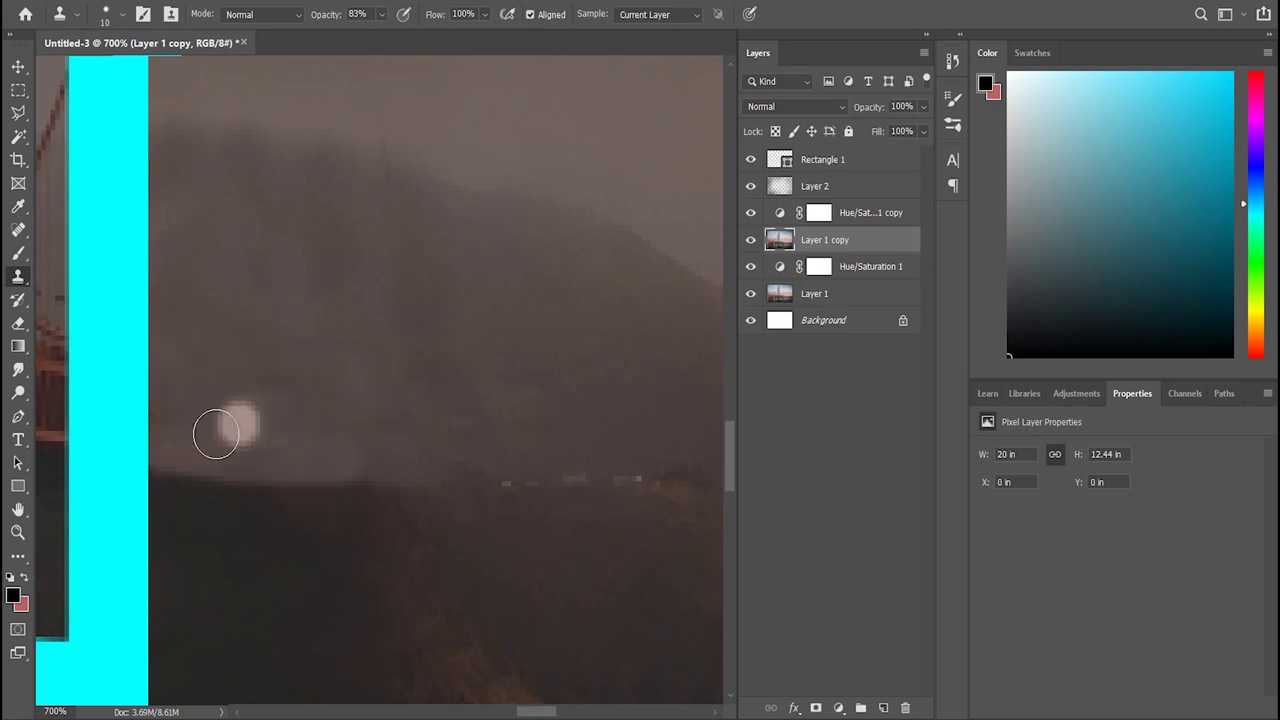
pyautogui.press(']')
pyautogui.press(']')
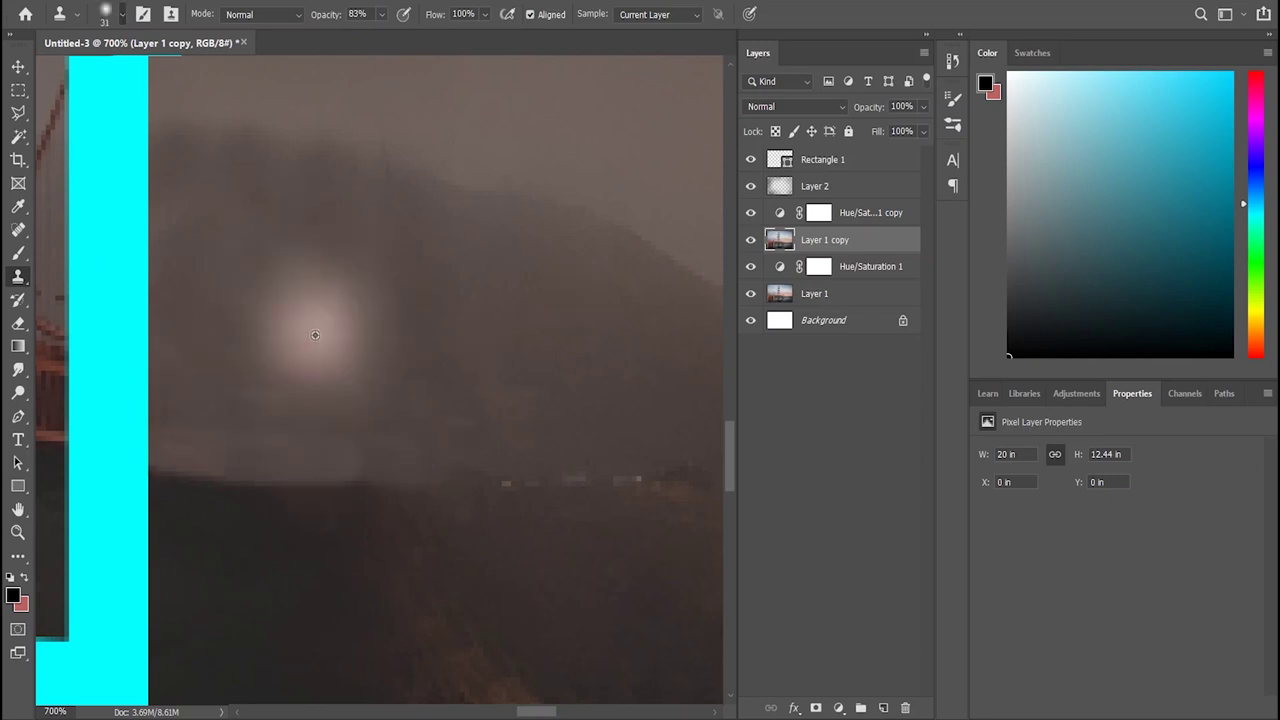
pyautogui.moveTo(291, 426); pyautogui.dragTo(150, 425)
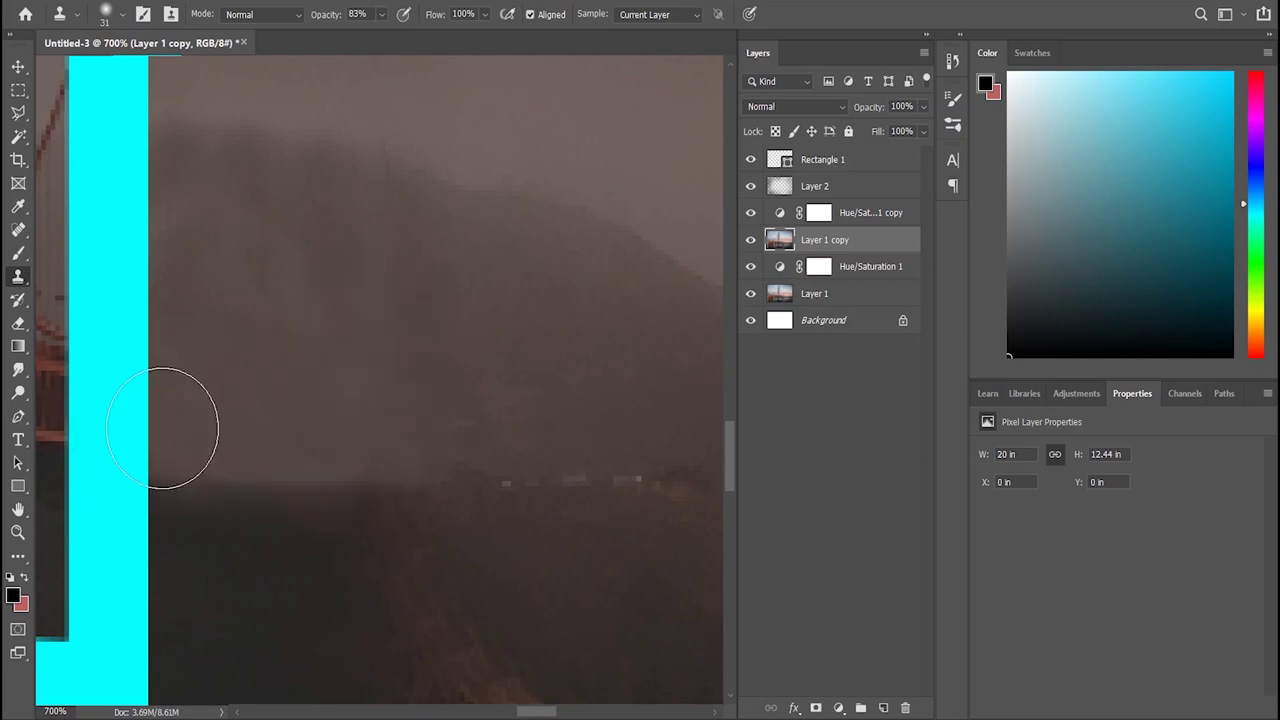
# Step: Paint a lighter cloned ridge band across the hill
pyautogui.scroll(-2, 520, 429)
pyautogui.scroll(-3, 517, 430)
pyautogui.scroll(-1, 520, 429)
pyautogui.scroll(2, 517, 428)
pyautogui.scroll(2, 517, 428)
pyautogui.scroll(1, 516, 423)
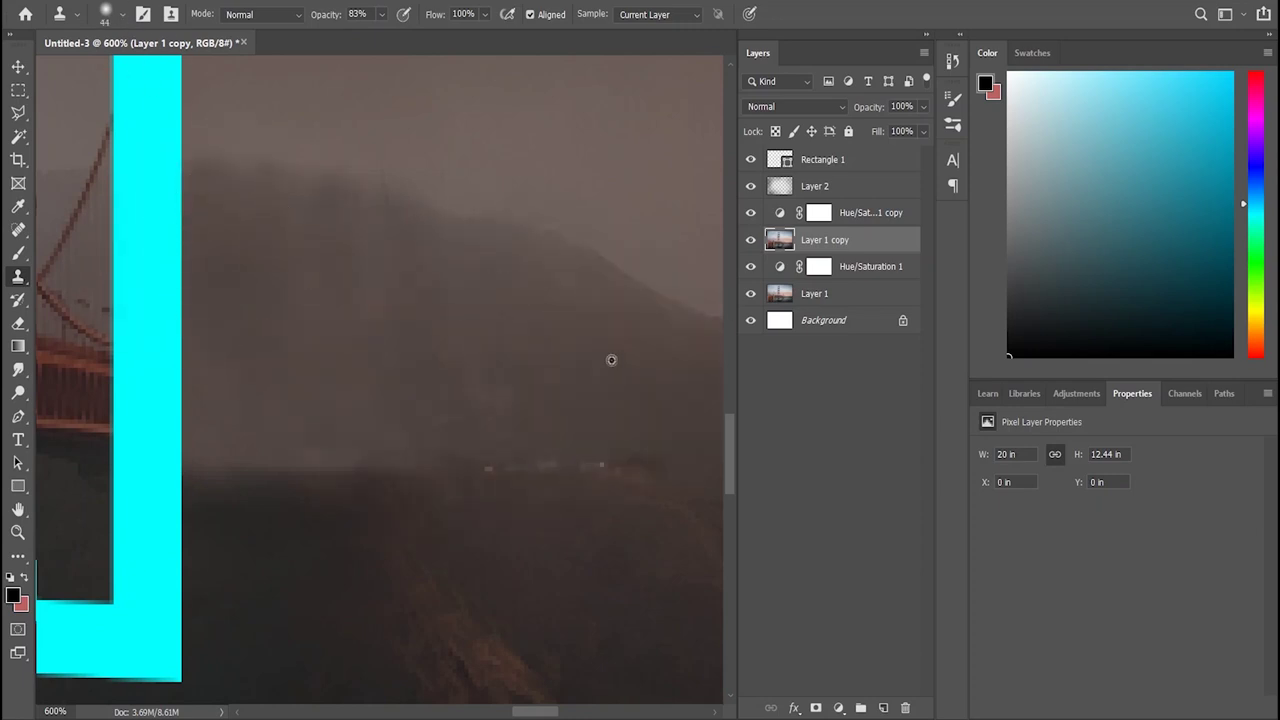
pyautogui.moveTo(277, 409); pyautogui.dragTo(500, 433)
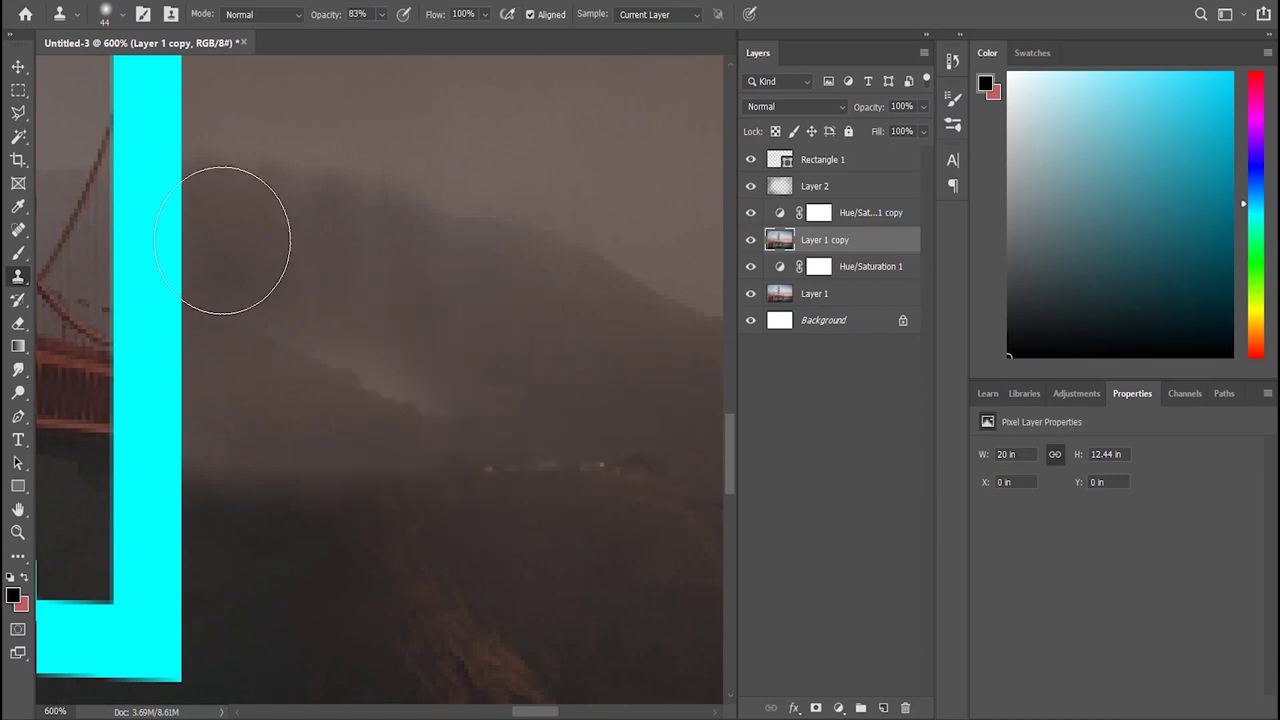
# Step: Shrink the clone brush to 20, review the cloned area, and activate the upper Hue/Saturation adjustment
pyautogui.hotkey('ctrl', '+')
pyautogui.hotkey('ctrl', '+')
pyautogui.hotkey('ctrl', '+')
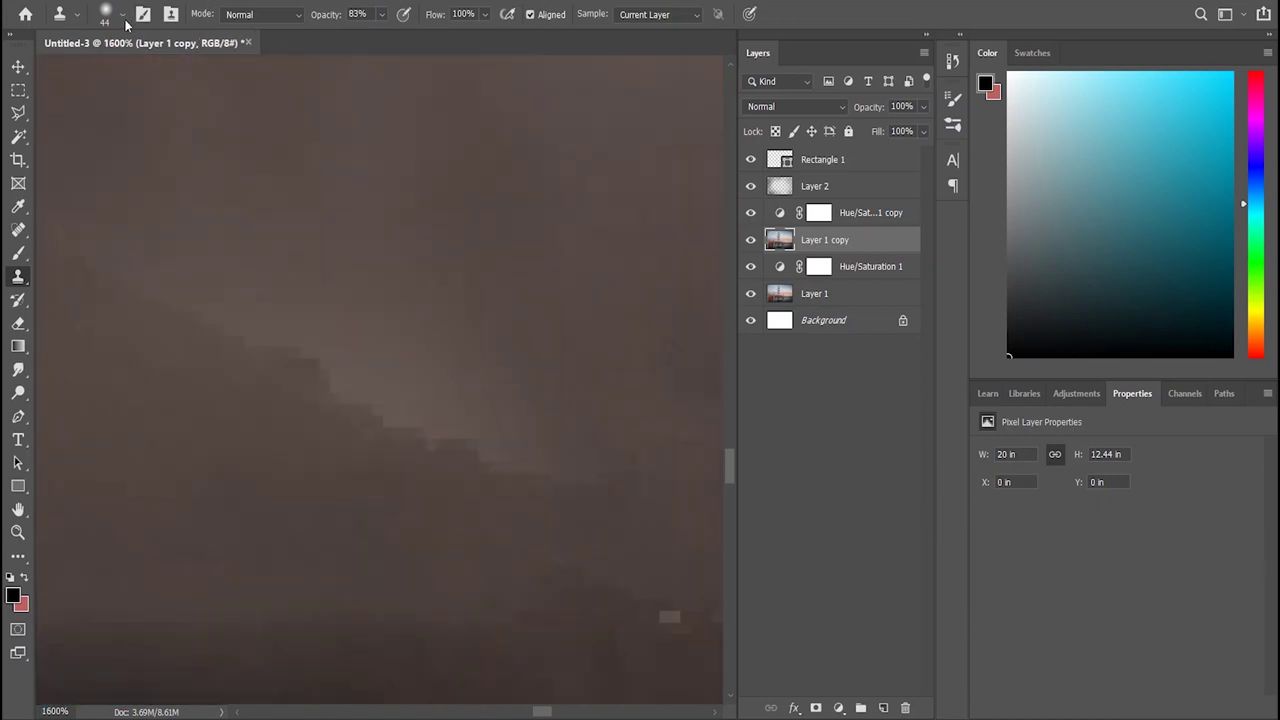
pyautogui.press('[')
pyautogui.press('[')
pyautogui.press('[')
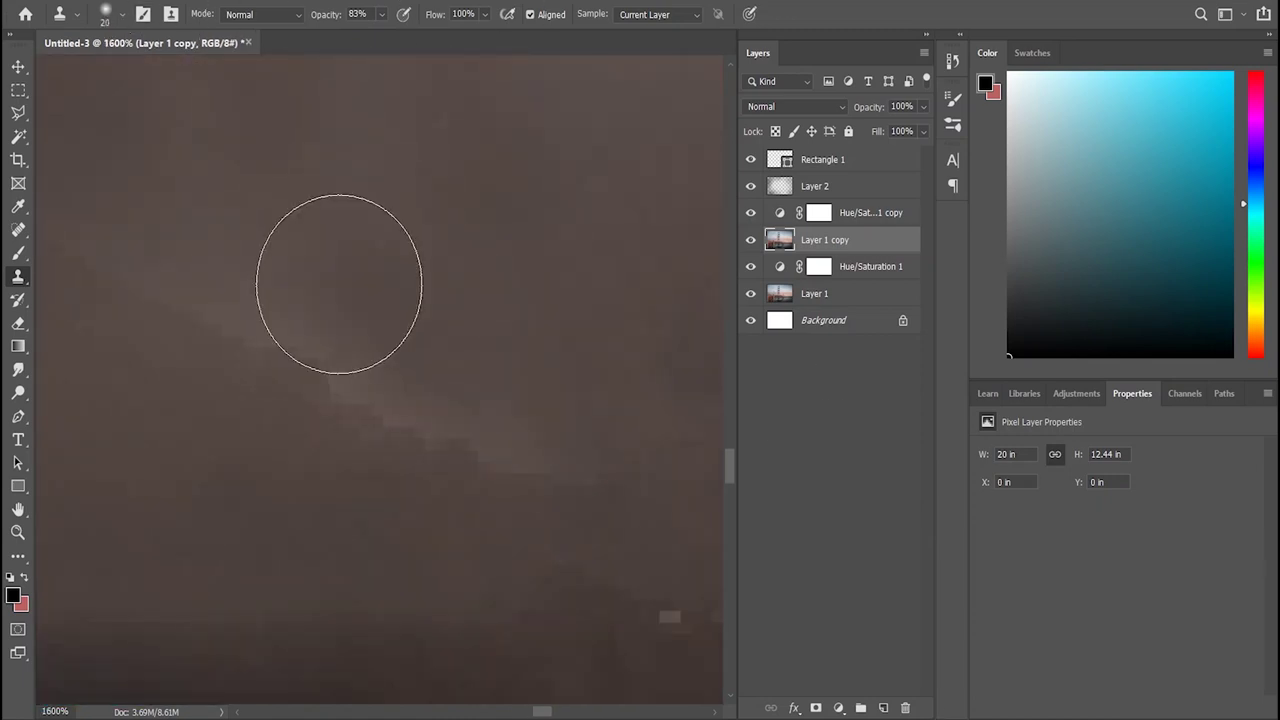
pyautogui.hotkey('ctrl', '-')
pyautogui.hotkey('ctrl', '-')
pyautogui.hotkey('ctrl', '-')
pyautogui.hotkey('ctrl', '-')
pyautogui.hotkey('ctrl', '-')
pyautogui.hotkey('ctrl', '-')
pyautogui.hotkey('ctrl', '+')
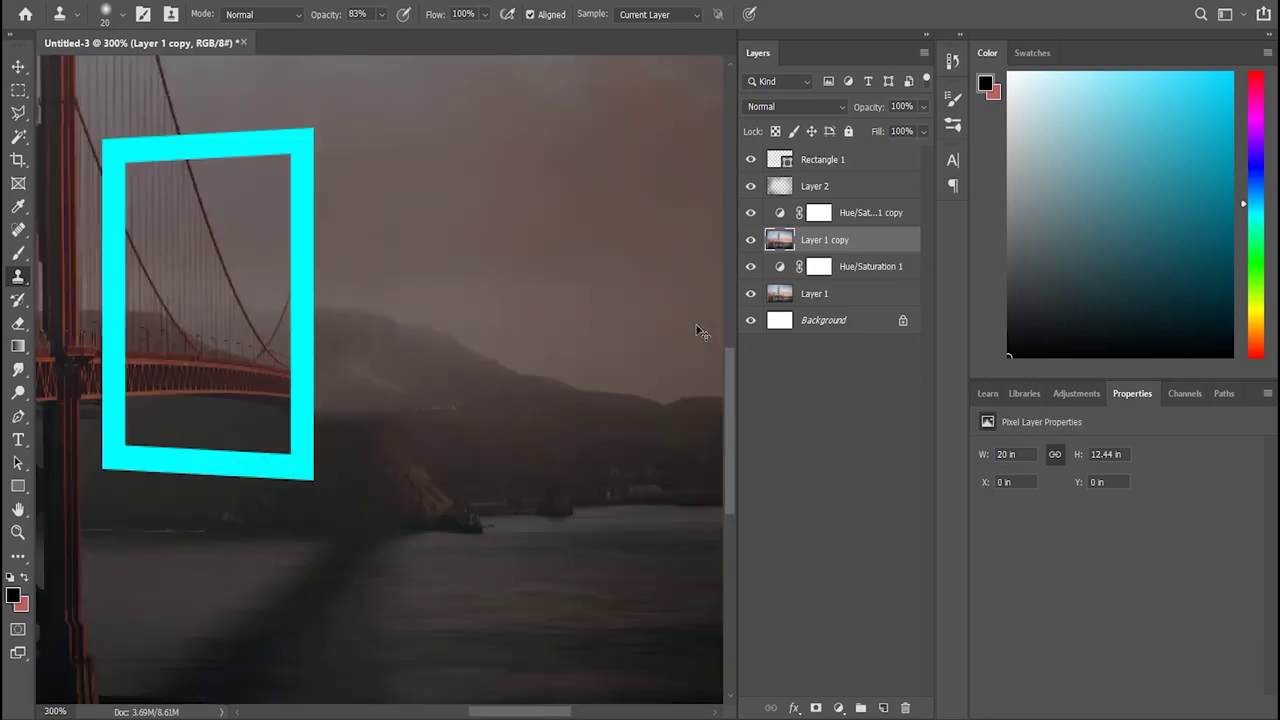
pyautogui.hotkey('ctrl', '+')
pyautogui.hotkey('ctrl', '+')
pyautogui.hotkey('ctrl', '+')
pyautogui.hotkey('ctrl', '-')
pyautogui.hotkey('ctrl', '+')
pyautogui.hotkey('ctrl', '+')
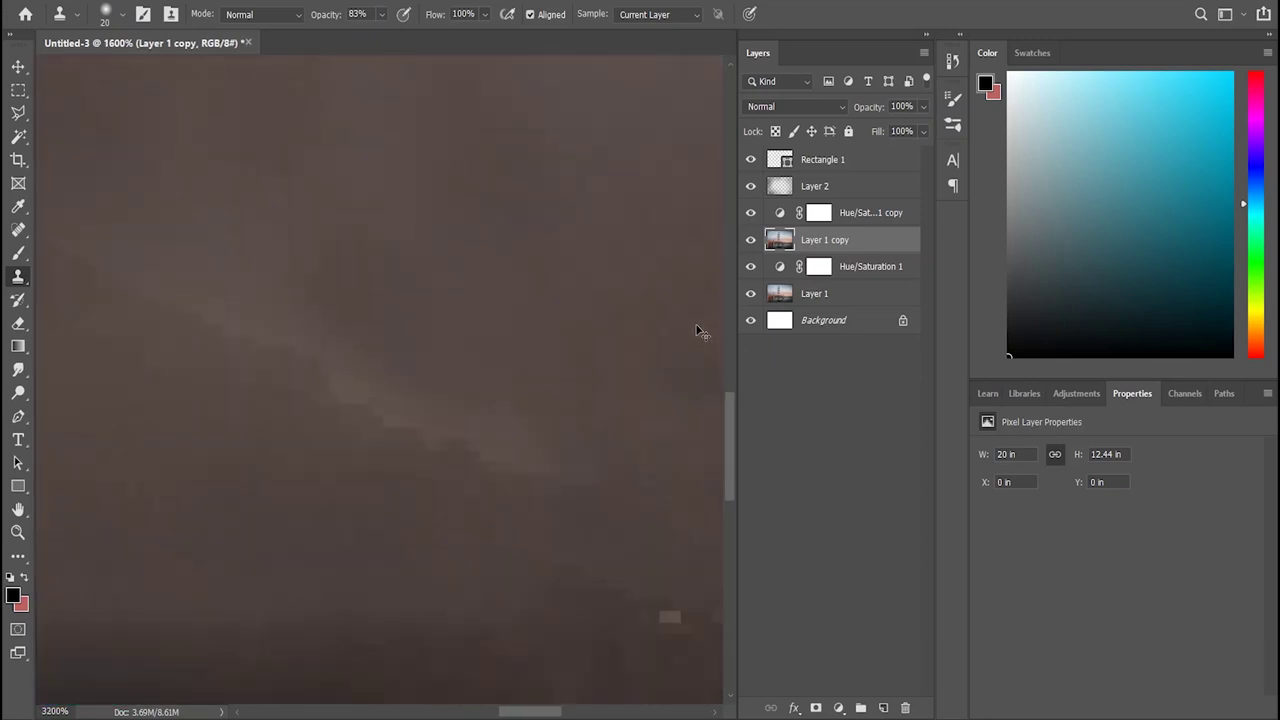
pyautogui.hotkey('ctrl', '-')
pyautogui.hotkey('ctrl', '-')
pyautogui.hotkey('ctrl', '-')
pyautogui.hotkey('ctrl', '-')
pyautogui.hotkey('ctrl', '-')
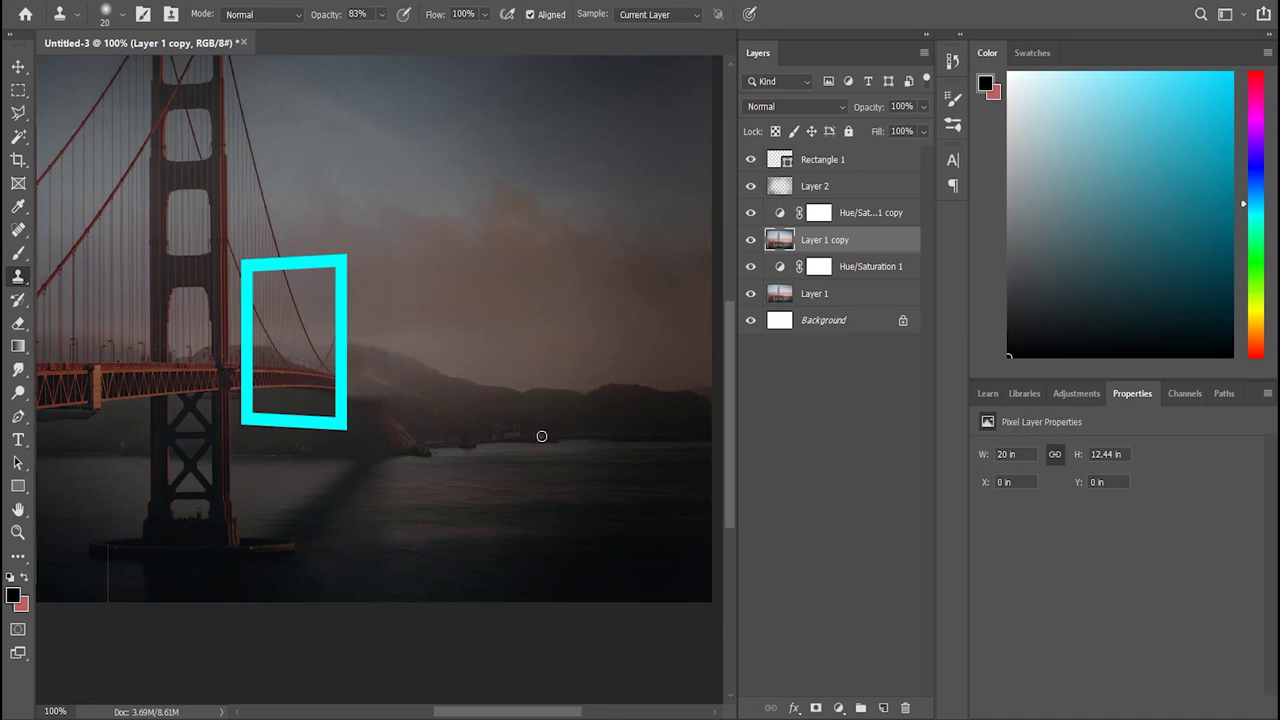
pyautogui.hotkey('alt', ']')
# Step: Add a new empty layer and set up a small brush at 1% opacity
pyautogui.hotkey('ctrl', 'shift', 'alt', 'n')
pyautogui.hotkey('ctrl', '+')
pyautogui.hotkey('ctrl', '+')
pyautogui.hotkey('ctrl', '+')
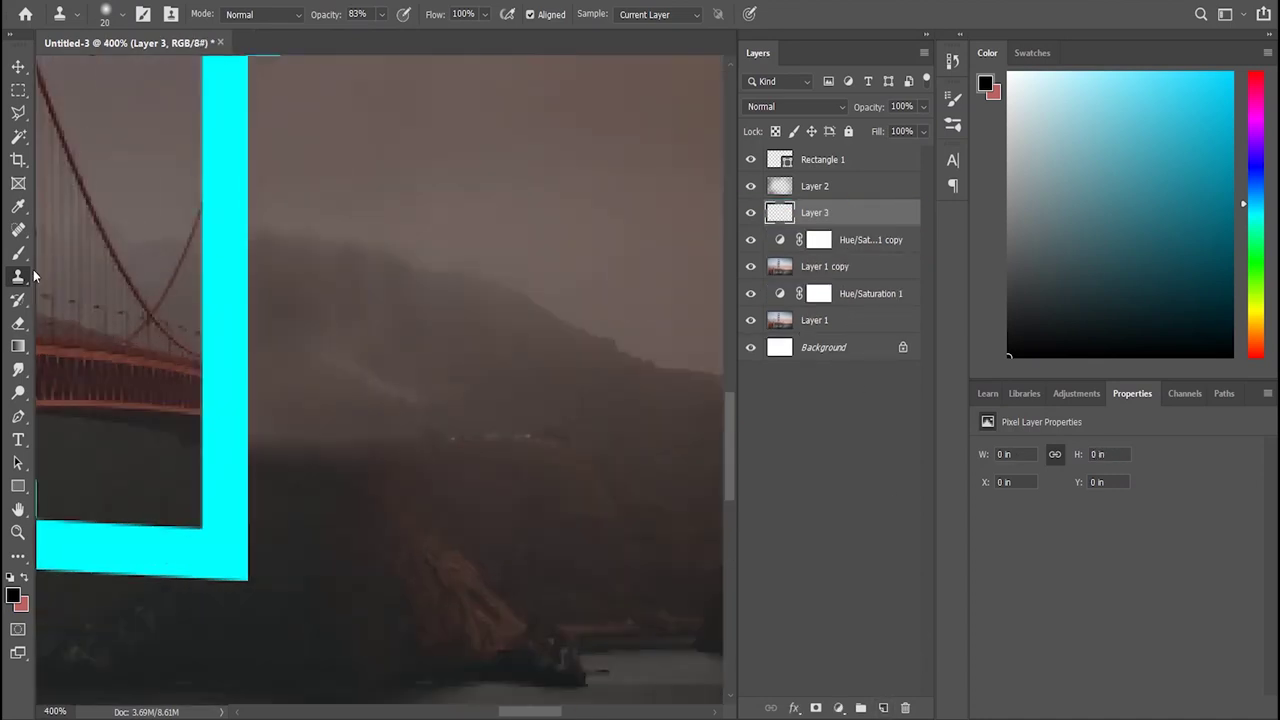
pyautogui.press('b')
pyautogui.press('[')
pyautogui.press('[')
pyautogui.press('[')
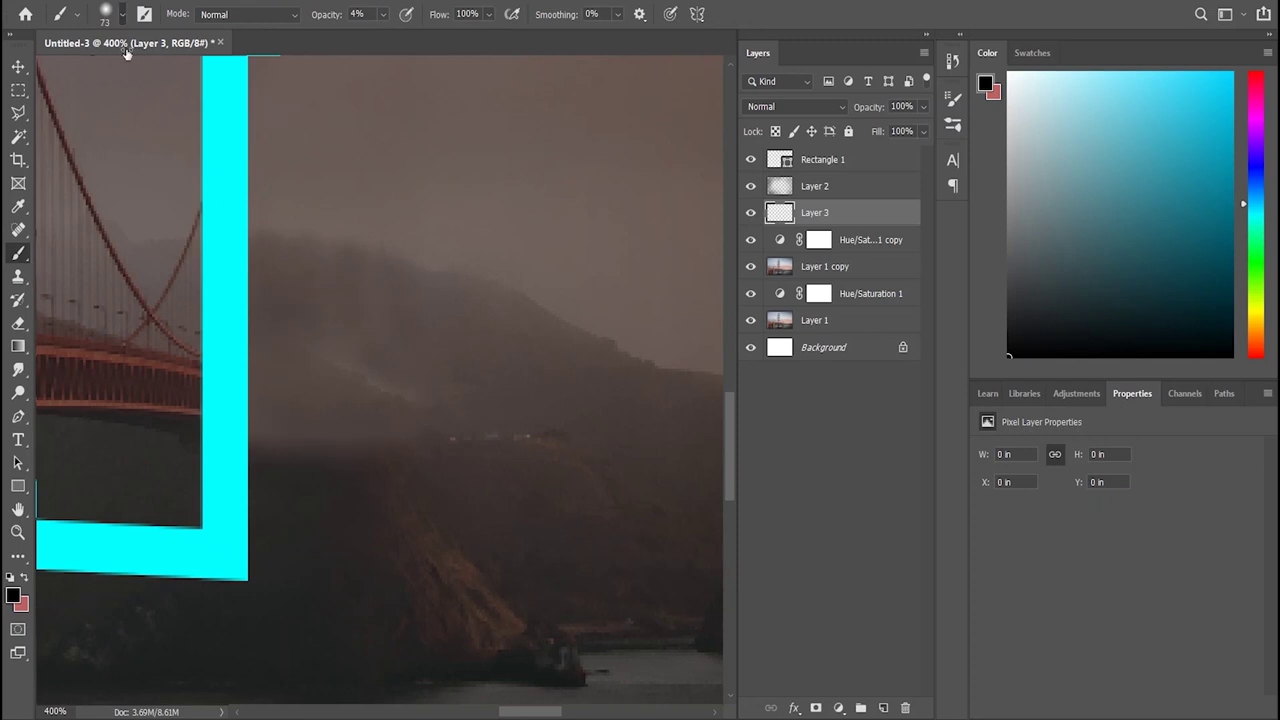
pyautogui.press('3')
pyautogui.press('1')
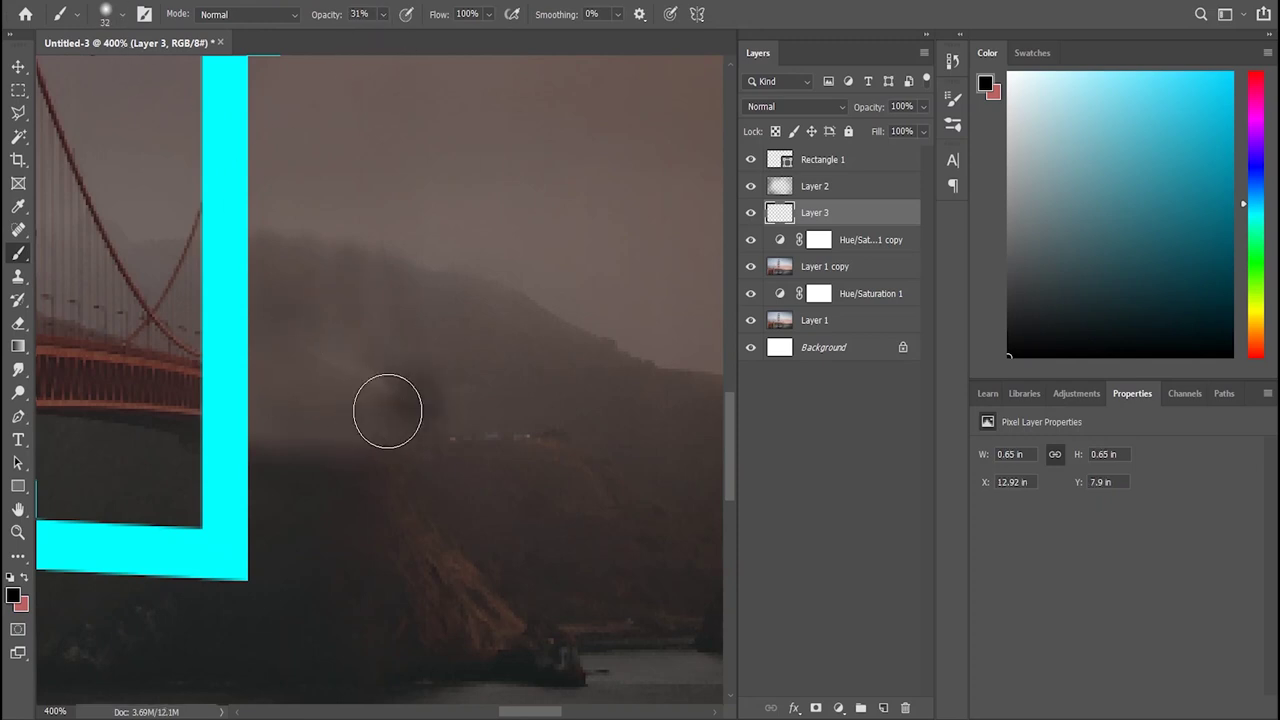
pyautogui.press('0')
pyautogui.press('1')
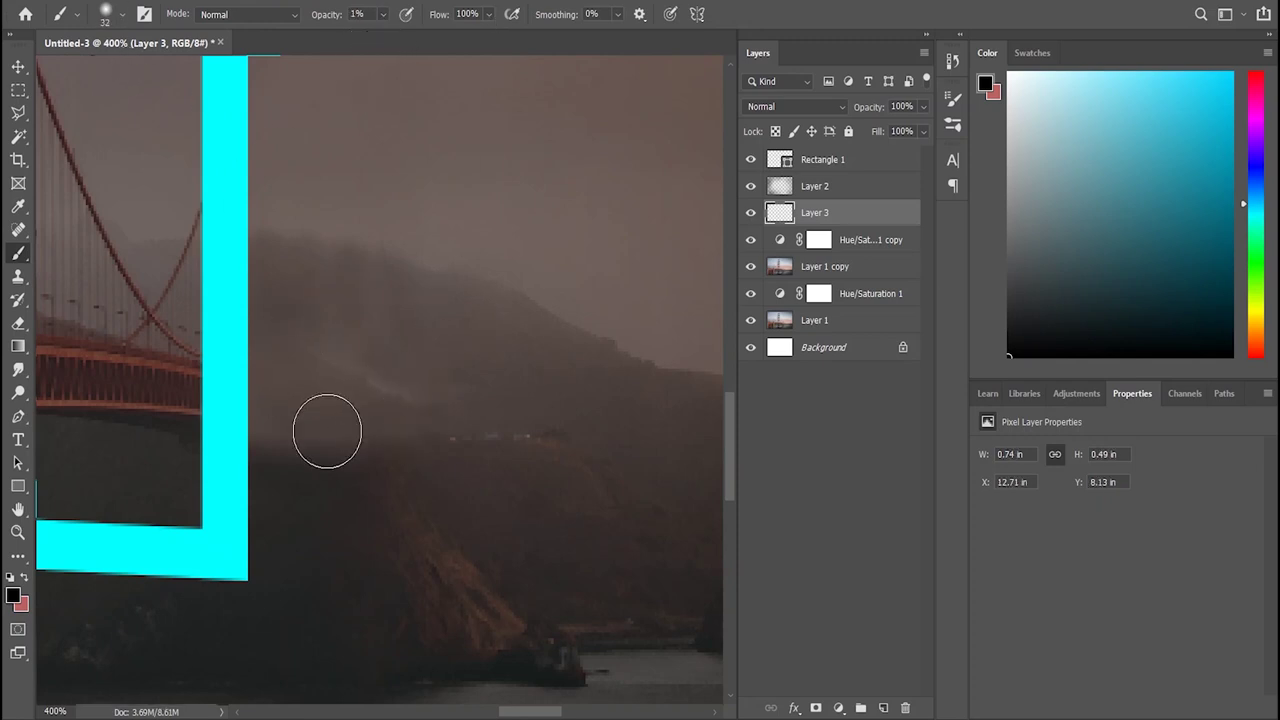
# Step: Paint faint dark strokes over the hillside, enlarging the brush as the shading builds
pyautogui.moveTo(329, 429)
pyautogui.mouseDown()
pyautogui.moveTo(337, 437)
pyautogui.moveTo(266, 443)
pyautogui.moveTo(379, 441)
pyautogui.moveTo(292, 376)
pyautogui.mouseUp()
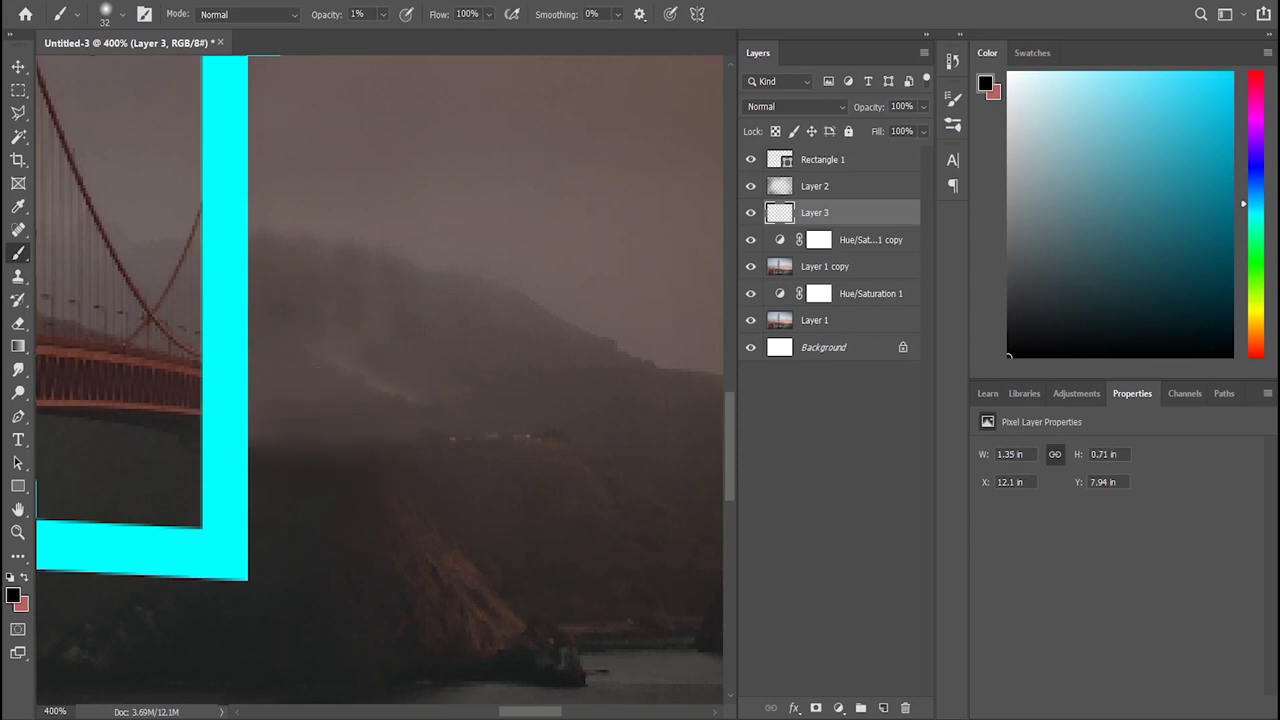
pyautogui.press(']')
pyautogui.press(']')
pyautogui.press(']')
pyautogui.moveTo(337, 400)
pyautogui.mouseDown()
pyautogui.moveTo(394, 340)
pyautogui.moveTo(291, 277)
pyautogui.mouseUp()
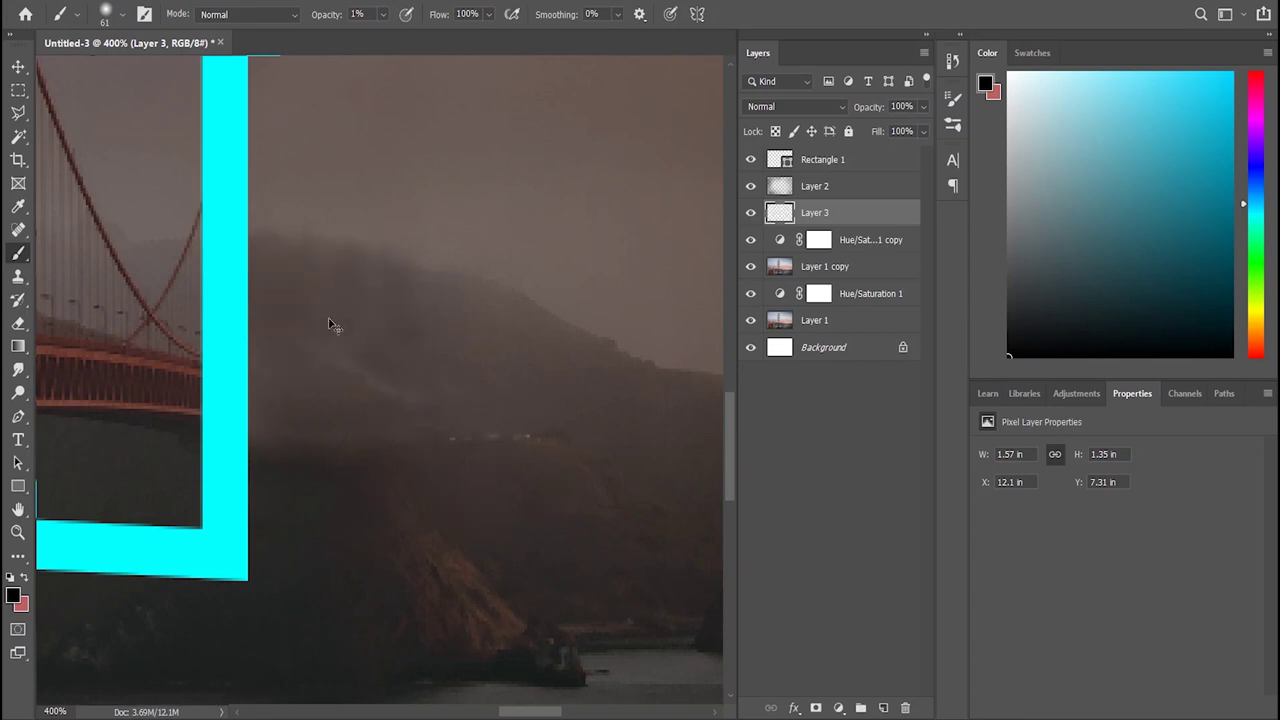
pyautogui.moveTo(391, 400); pyautogui.dragTo(314, 374)
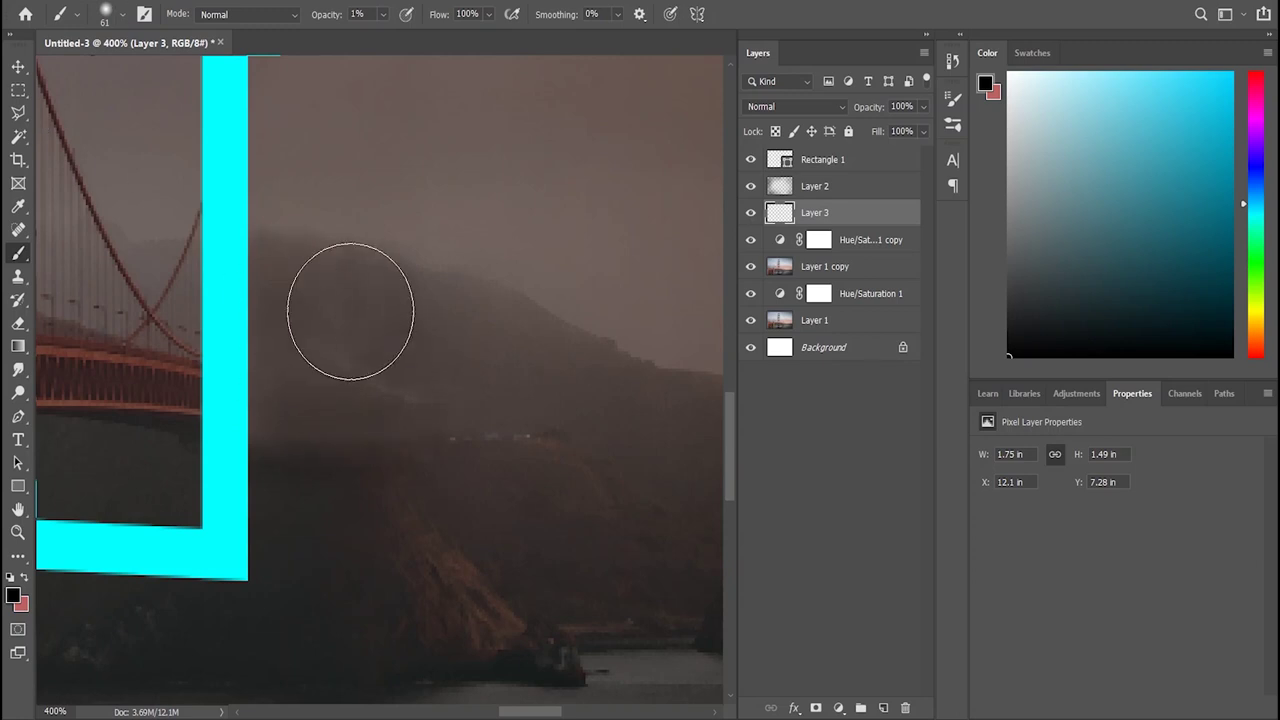
pyautogui.press(']')
pyautogui.press(']')
pyautogui.press(']')
pyautogui.moveTo(340, 363)
pyautogui.mouseDown()
pyautogui.moveTo(318, 402)
pyautogui.moveTo(306, 486)
pyautogui.moveTo(297, 334)
pyautogui.mouseUp()
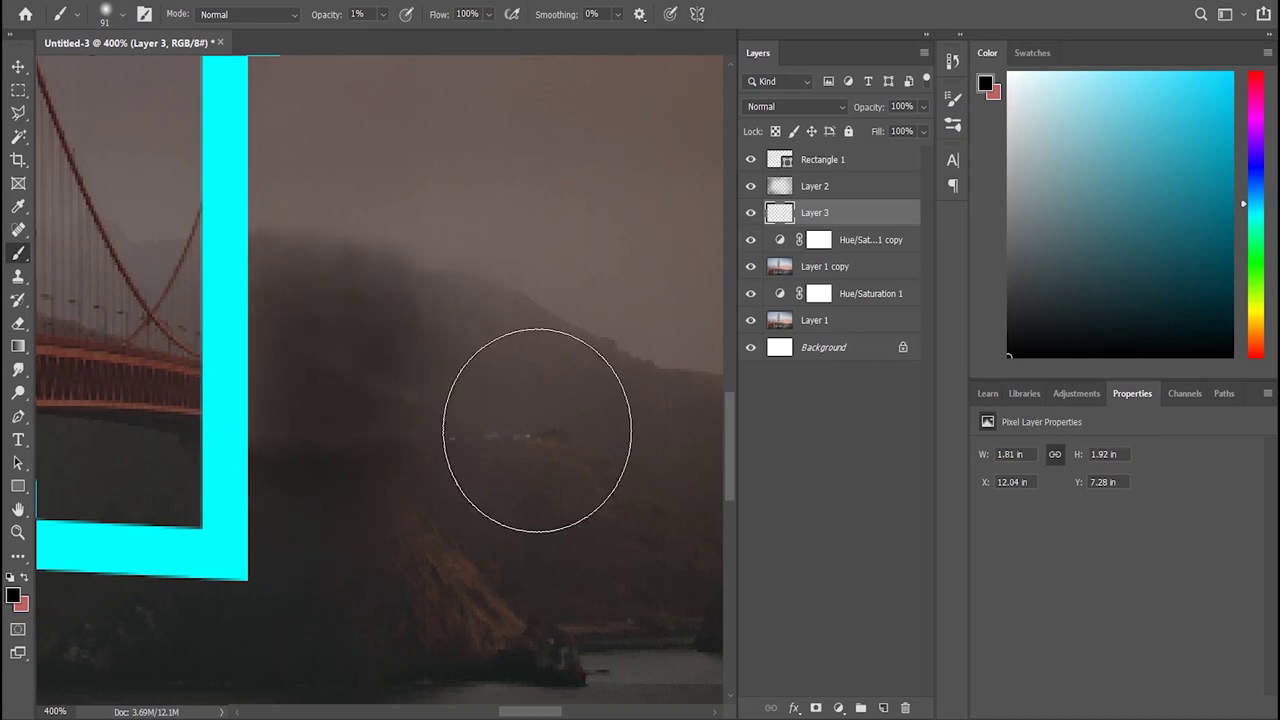
# Step: Softly darken the hillside right of the portal and review the whole image
pyautogui.hotkey('ctrl', '0')
pyautogui.moveTo(492, 451)
pyautogui.mouseDown()
pyautogui.moveTo(508, 462)
pyautogui.moveTo(467, 430)
pyautogui.moveTo(509, 443)
pyautogui.moveTo(493, 481)
pyautogui.moveTo(523, 457)
pyautogui.moveTo(471, 436)
pyautogui.mouseUp()
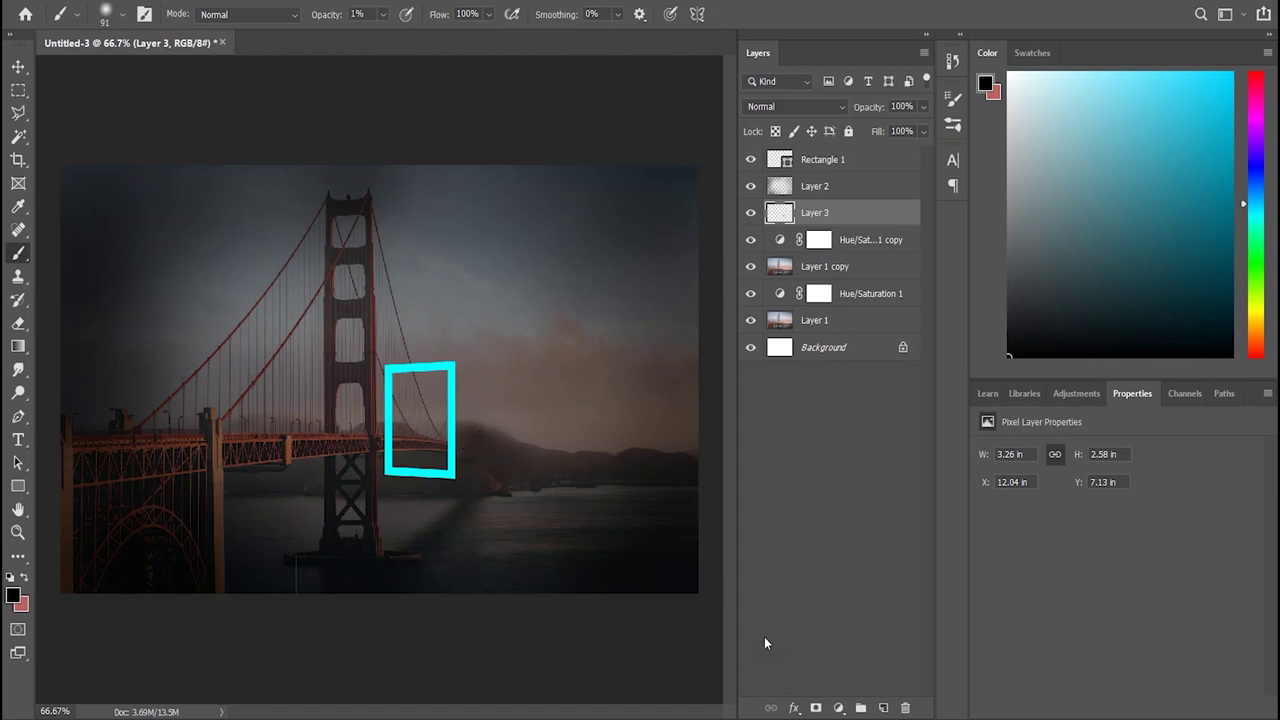
pyautogui.scroll(2, 400, 553)
pyautogui.scroll(1, 400, 553)
pyautogui.scroll(1, 400, 553)
pyautogui.scroll(1, 400, 553)
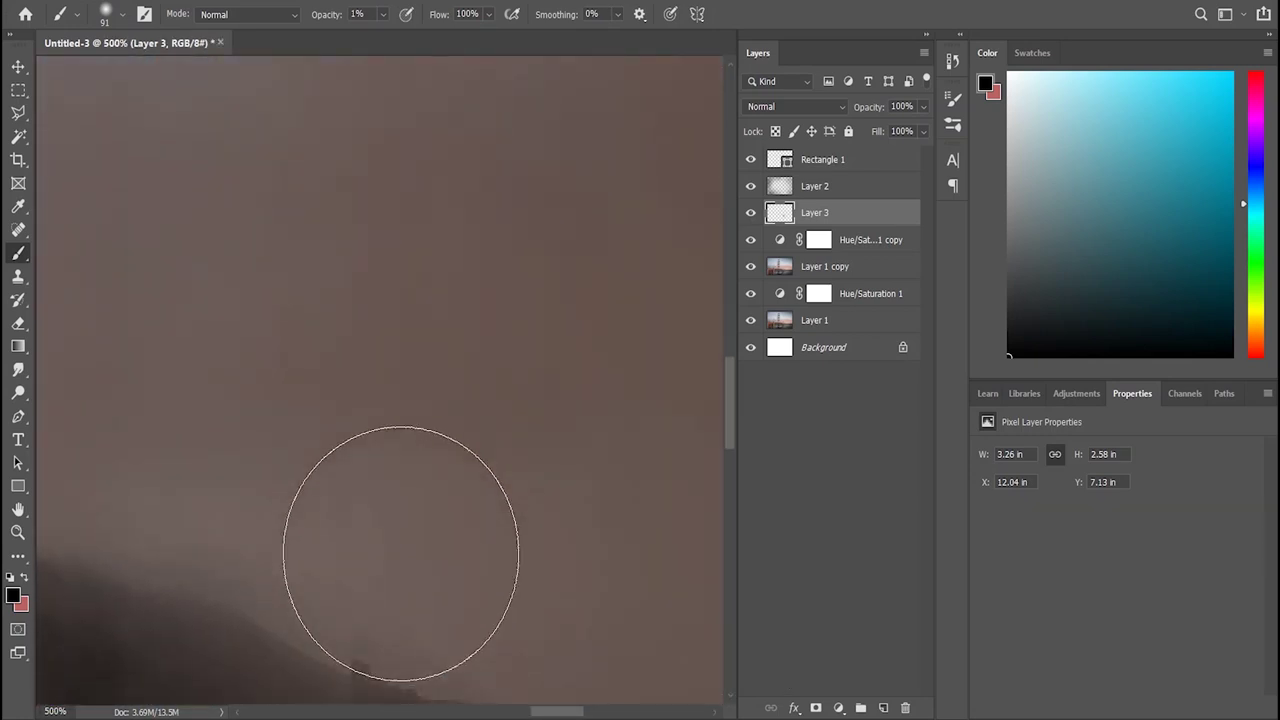
pyautogui.scroll(-5, 400, 553)
pyautogui.hscroll(-3, 514, 549)
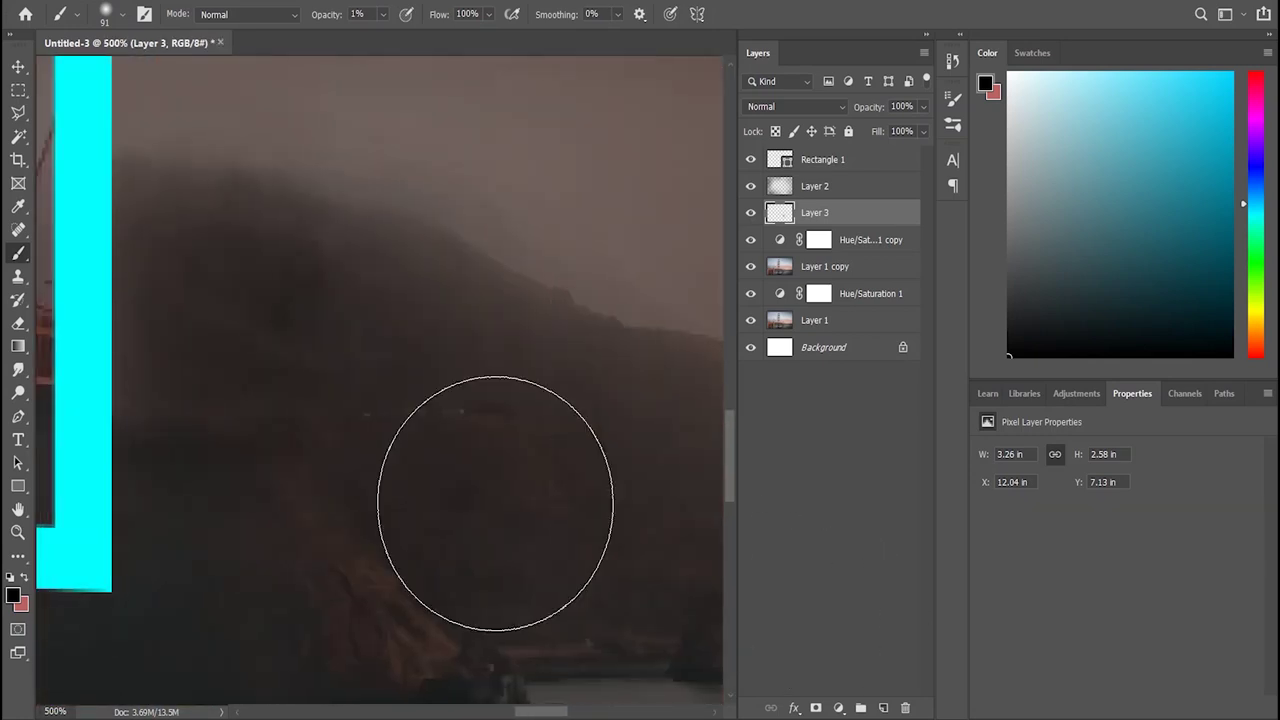
pyautogui.scroll(-2, 728, 569)
pyautogui.scroll(-2, 728, 569)
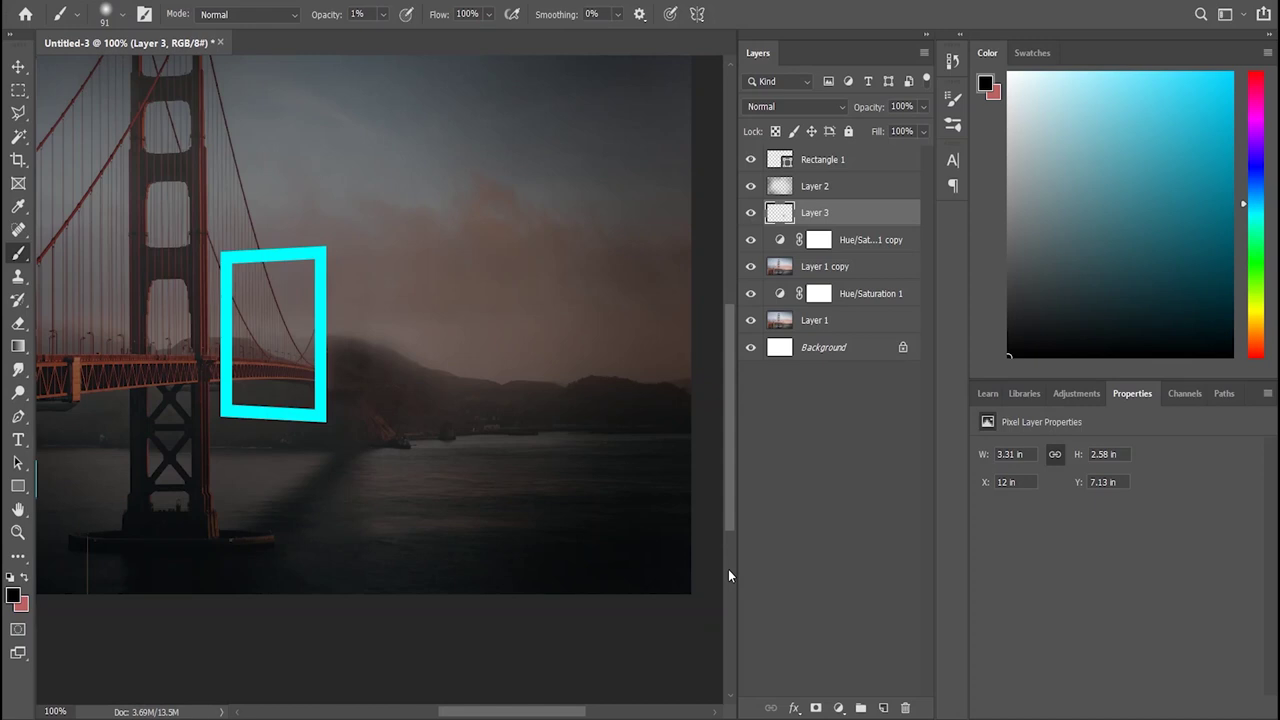
# Step: Draw Rectangle 2 just inside the cyan frame, stack it above Rectangle 1, 5.07 px stroke
pyautogui.press('v')
pyautogui.click(290, 257)
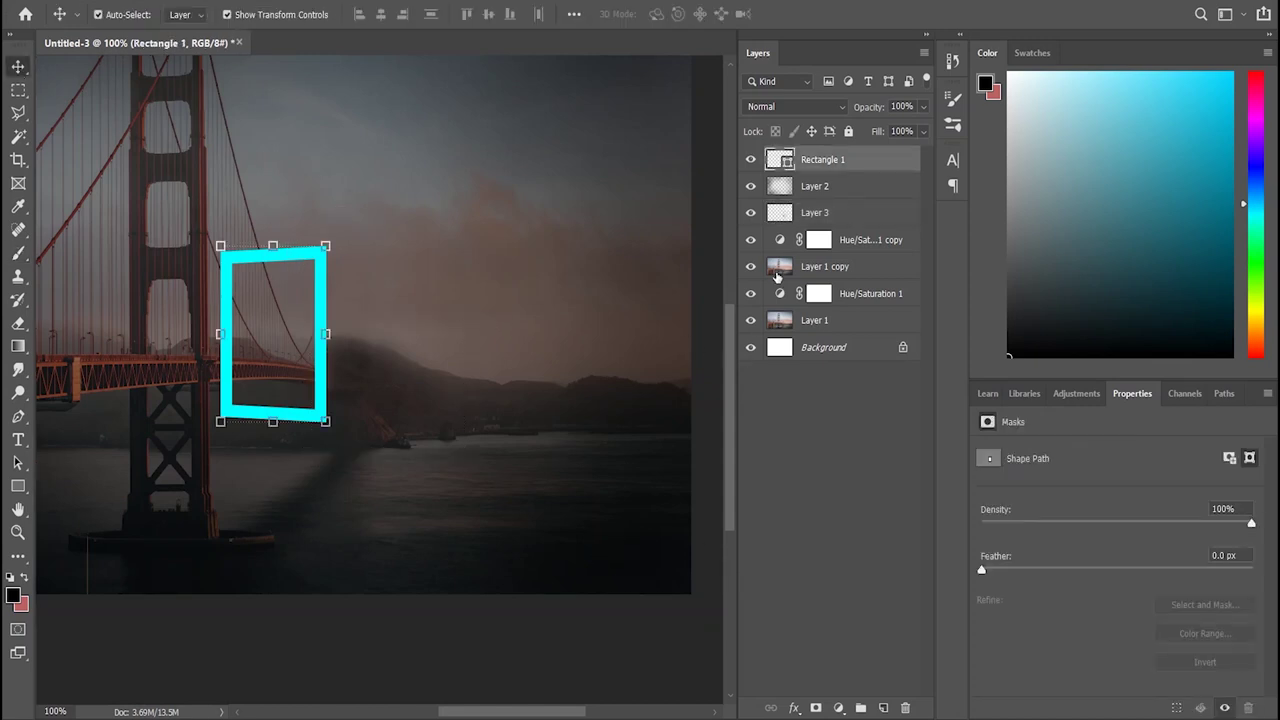
pyautogui.click(418, 483)
pyautogui.press('u')
pyautogui.moveTo(318, 251); pyautogui.dragTo(226, 418)
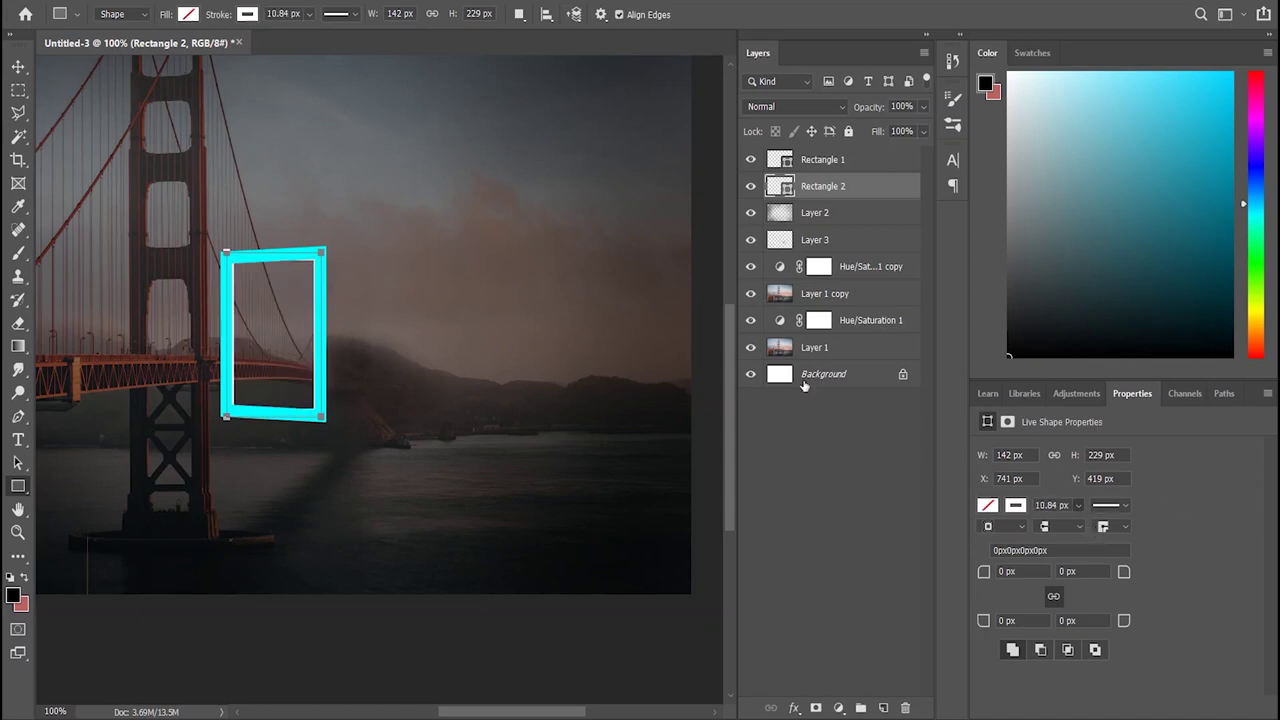
pyautogui.moveTo(867, 162); pyautogui.dragTo(867, 156)
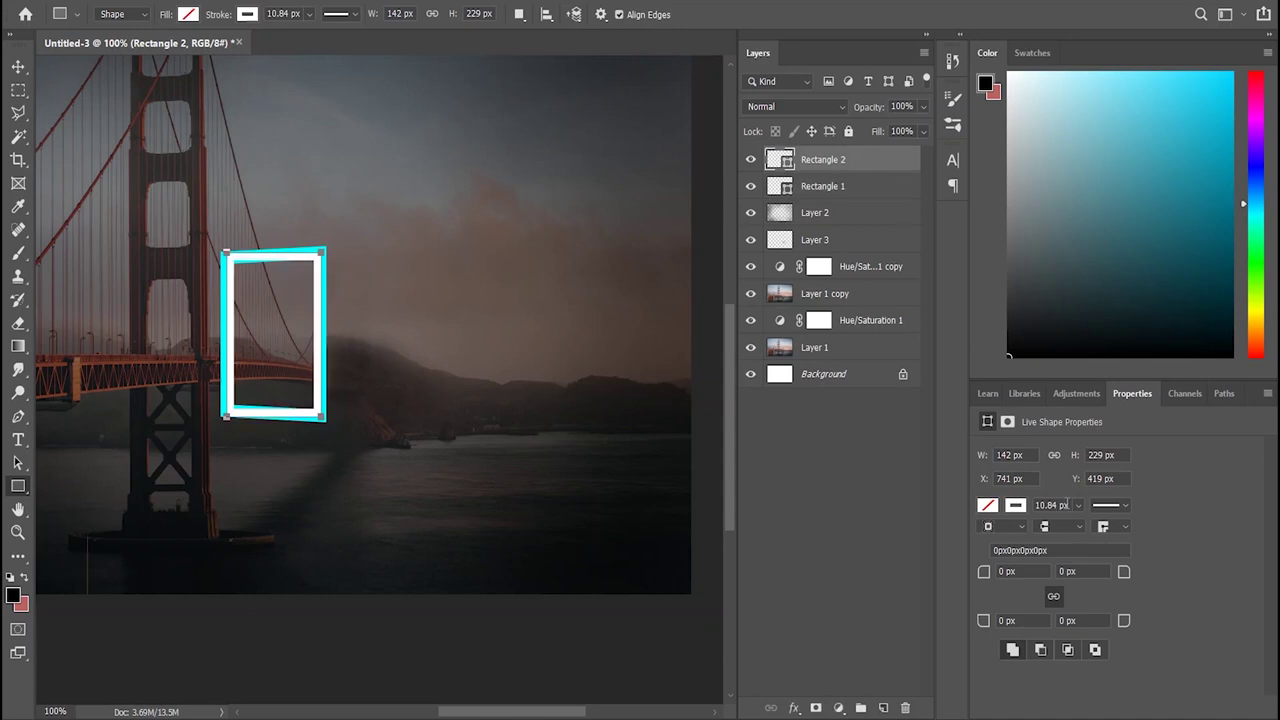
pyautogui.moveTo(1088, 532); pyautogui.dragTo(1078, 526)
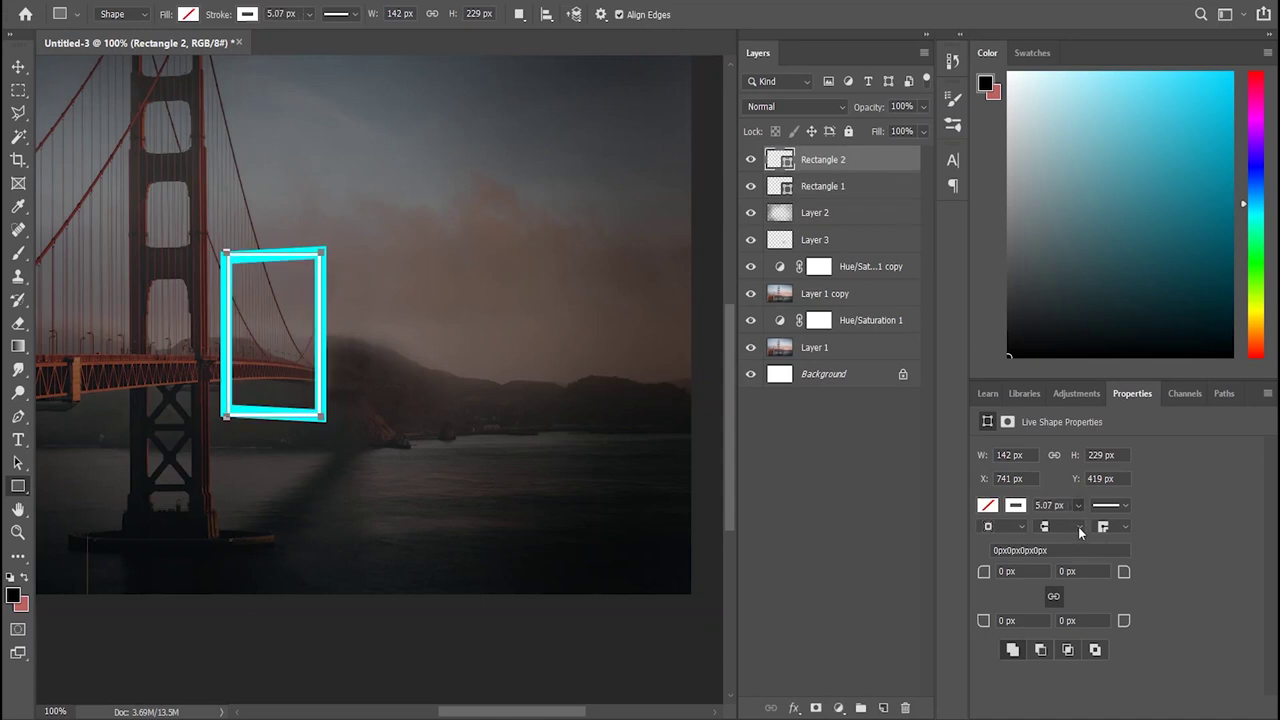
pyautogui.click(812, 543)
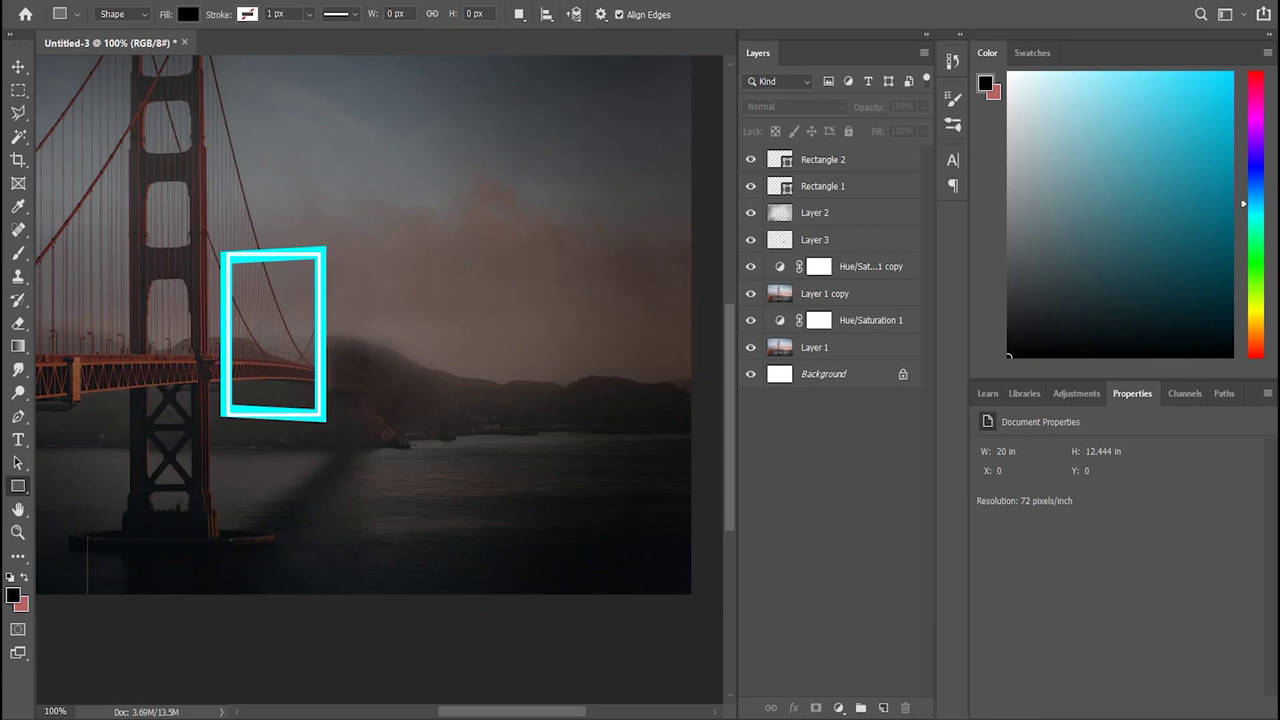
pyautogui.hotkey('ctrl', '+')
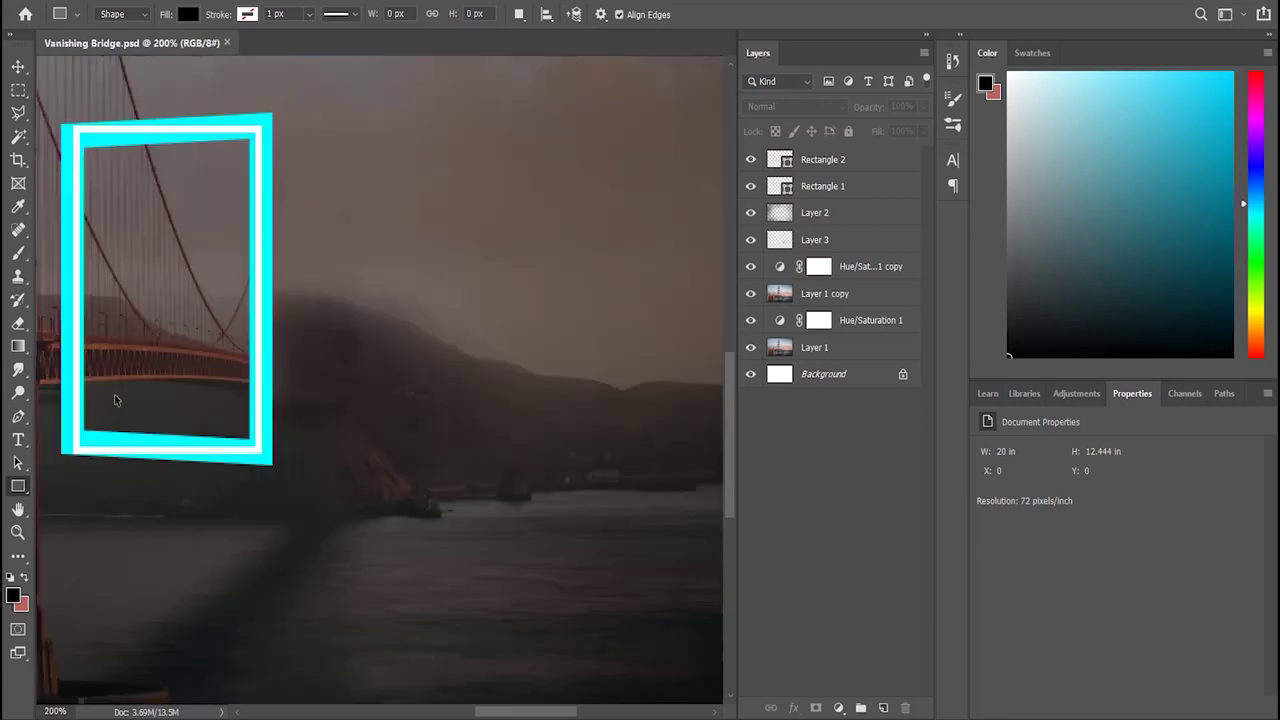
# Step: Zoom to 300% and select the Rectangle 2 inner shape for transforming
pyautogui.hotkey('ctrl', '+')
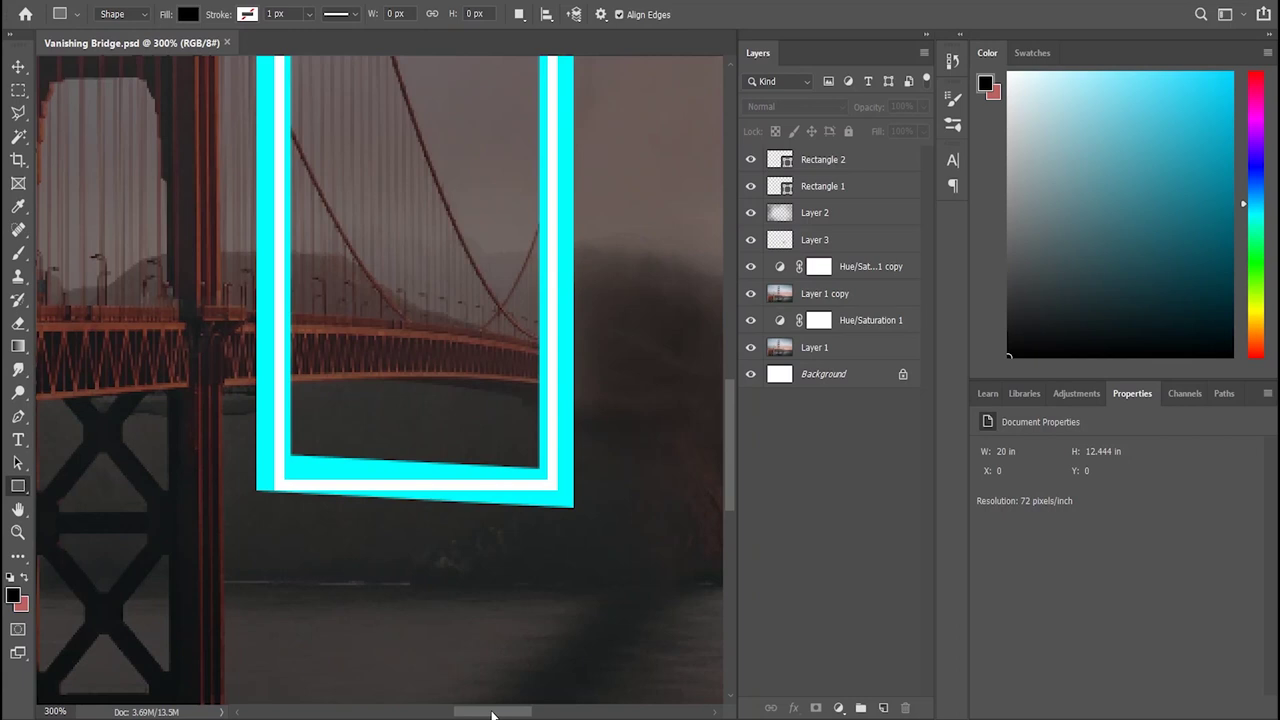
pyautogui.scroll(3, 348, 340)
pyautogui.click(18, 66)
pyautogui.click(337, 103)
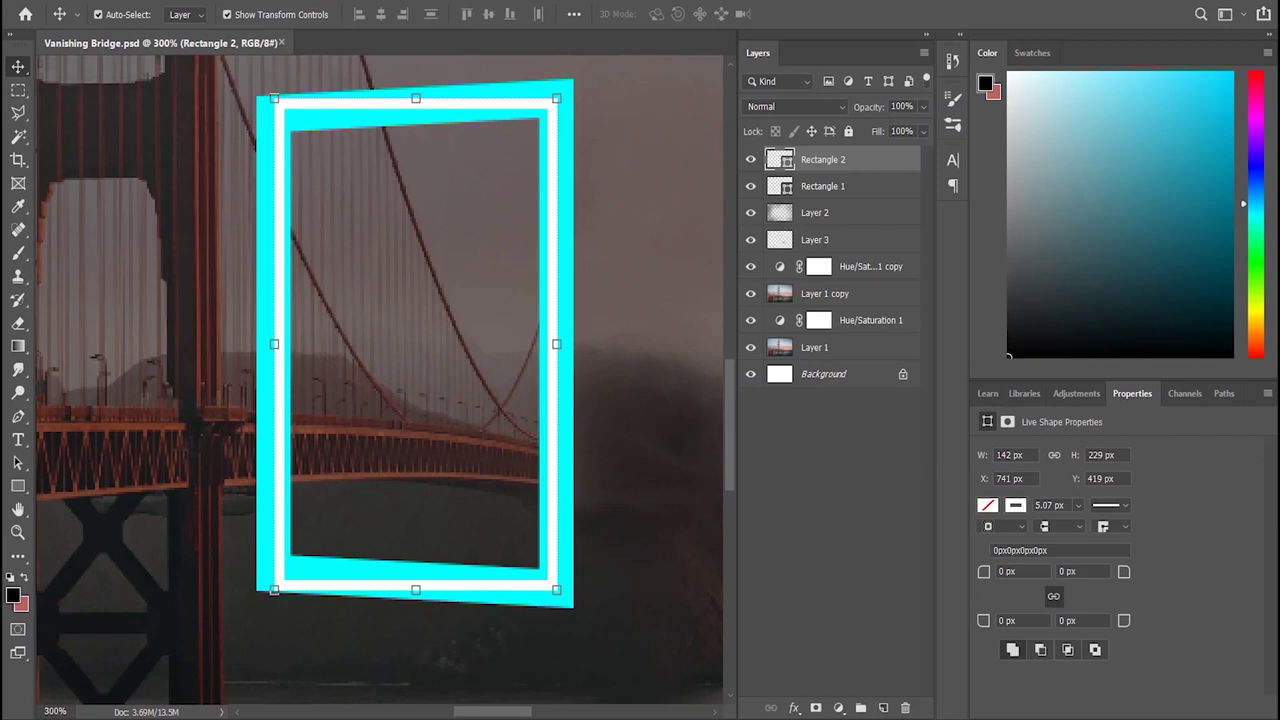
pyautogui.click(274, 98)
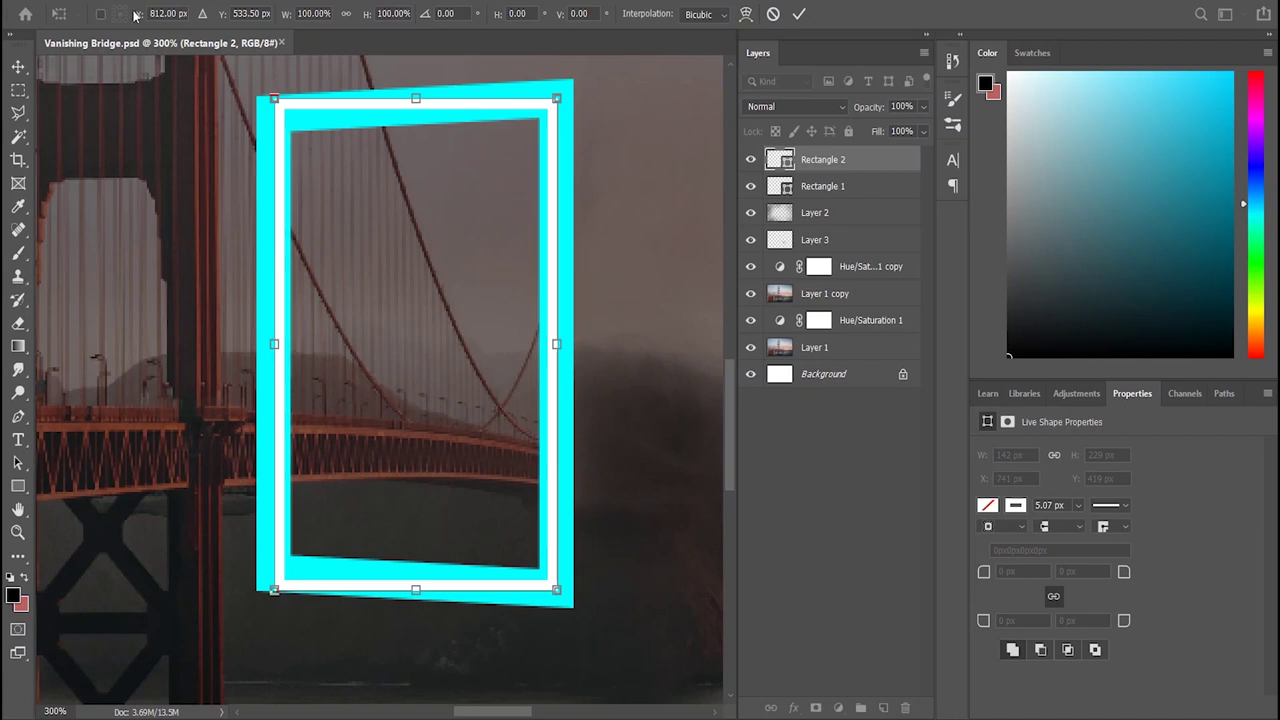
pyautogui.click(18, 66)
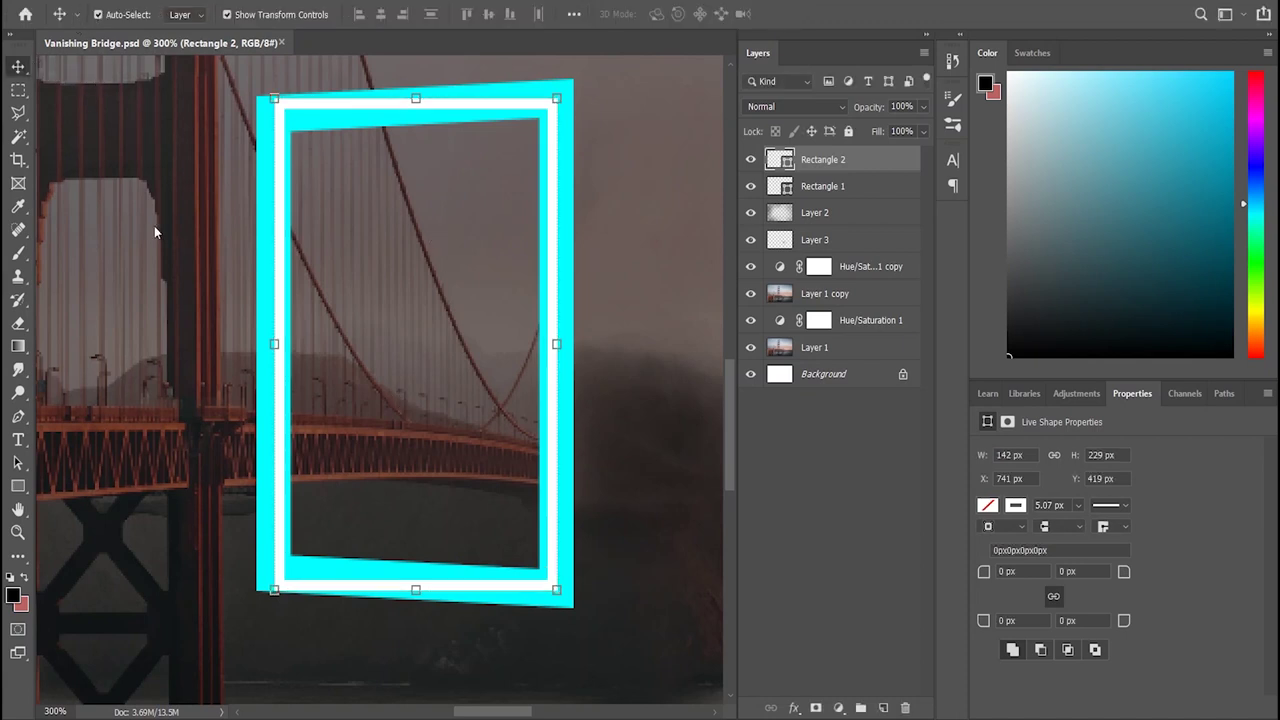
# Step: Skew Rectangle 2's top-left corner and side edges to match the frame's tilt
pyautogui.hotkey('ctrl', 't')
pyautogui.moveTo(274, 98)
pyautogui.mouseDown()
pyautogui.moveTo(270, 112)
pyautogui.moveTo(271, 100)
pyautogui.mouseUp()
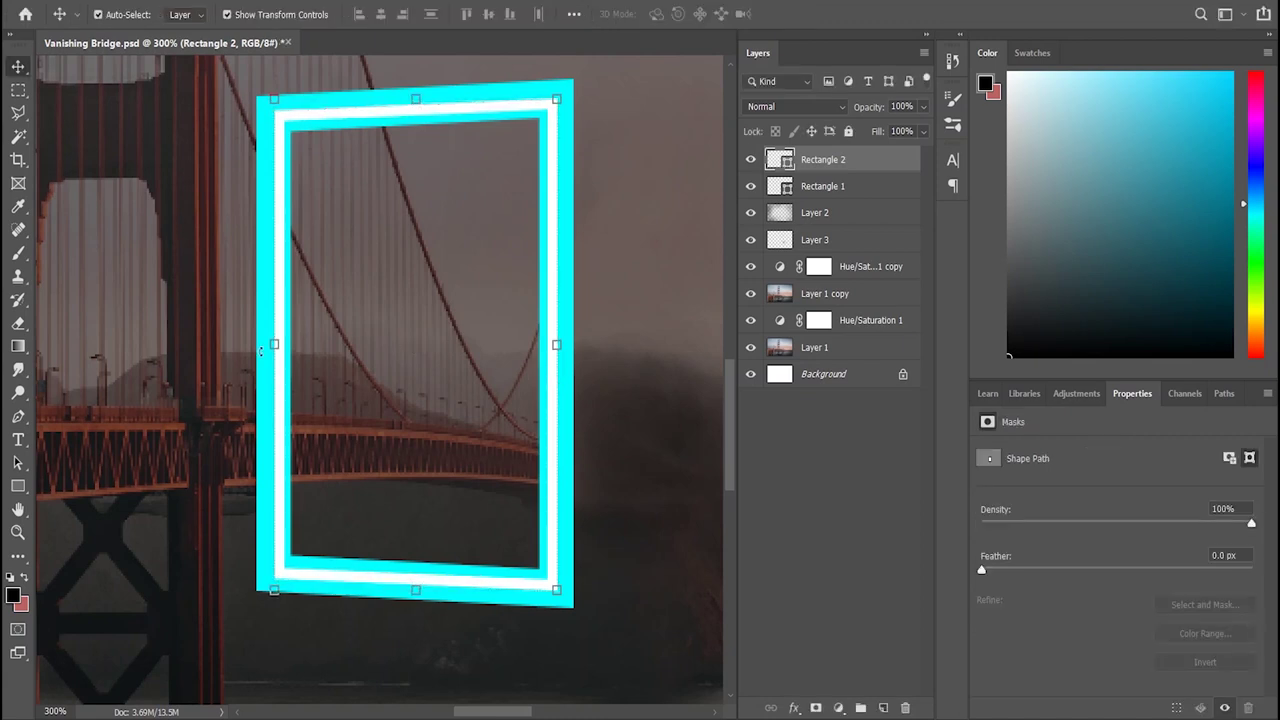
pyautogui.moveTo(274, 344); pyautogui.dragTo(265, 345)
pyautogui.moveTo(557, 362); pyautogui.dragTo(560, 344)
pyautogui.press('Return')
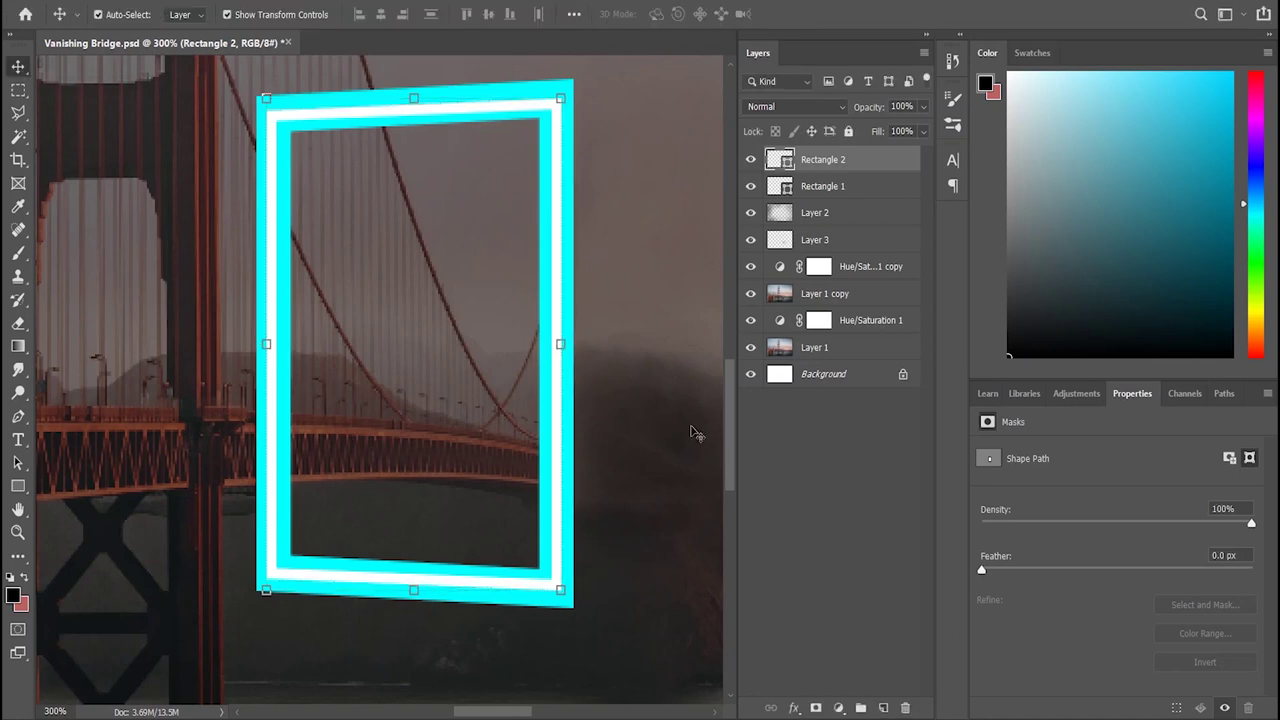
# Step: Zoom out to check the alignment, then select the Rectangle 1 layer
pyautogui.hotkey('ctrl', '0')
pyautogui.hotkey('ctrl', '1')
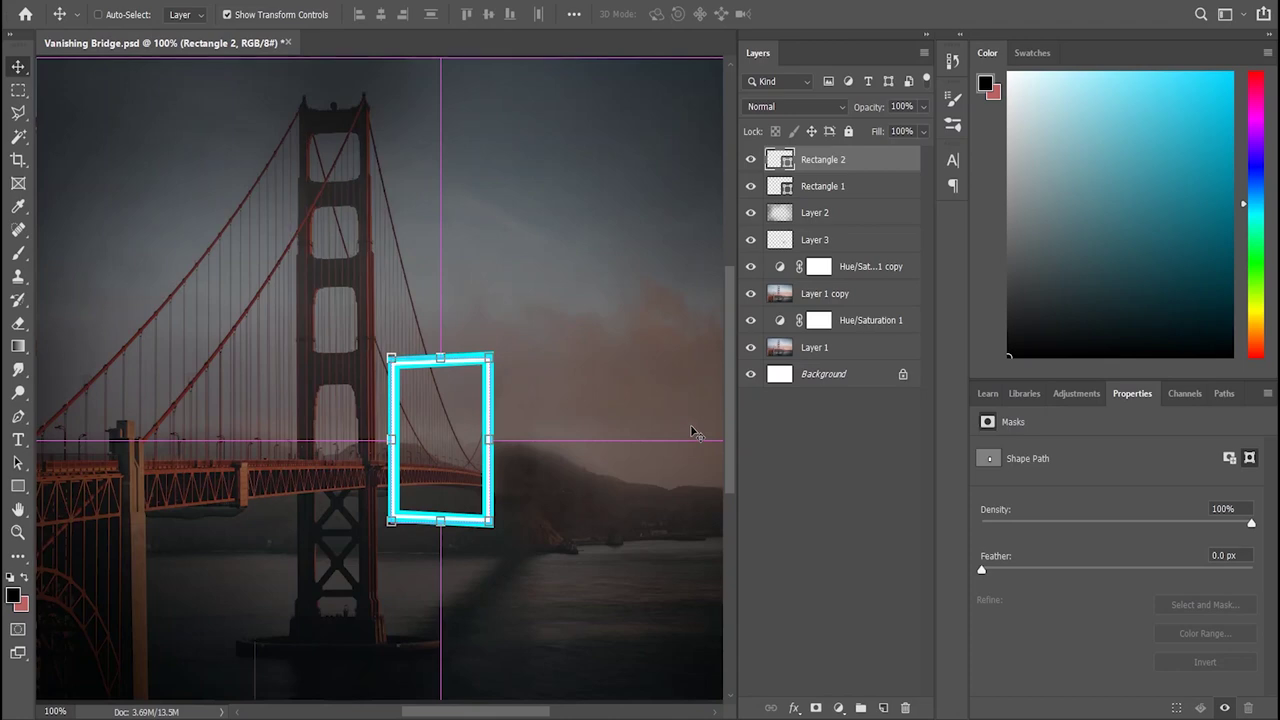
pyautogui.hotkey('ctrl', ';')
pyautogui.scroll(-1, 697, 432)
pyautogui.hotkey('ctrl', '+')
pyautogui.hotkey('ctrl', '+')
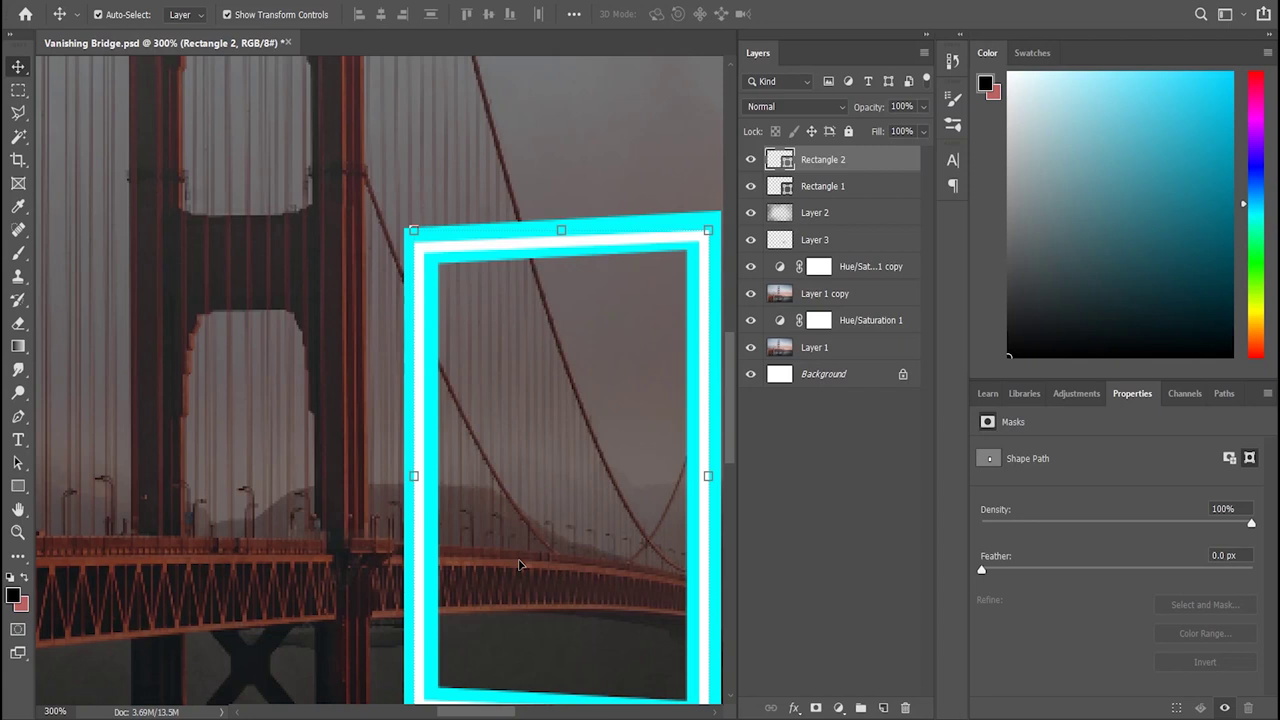
pyautogui.moveTo(489, 712); pyautogui.dragTo(503, 713)
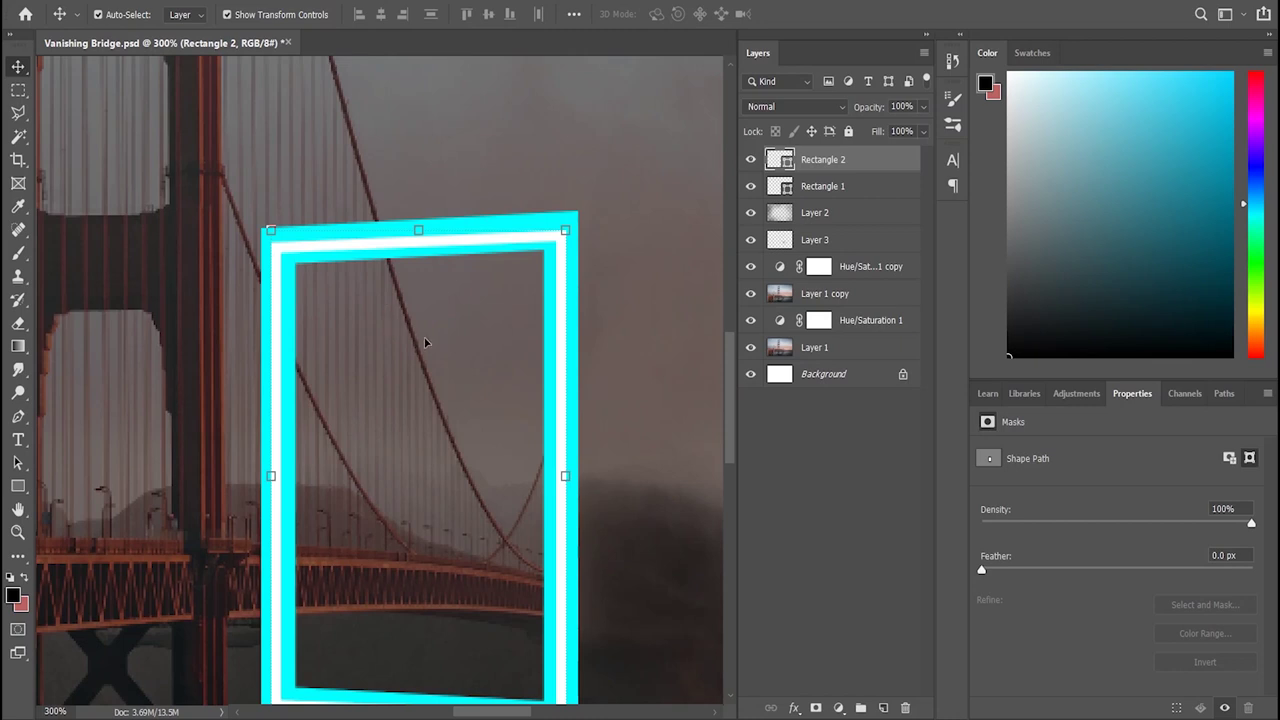
pyautogui.scroll(-1, 425, 343)
pyautogui.click(846, 188)
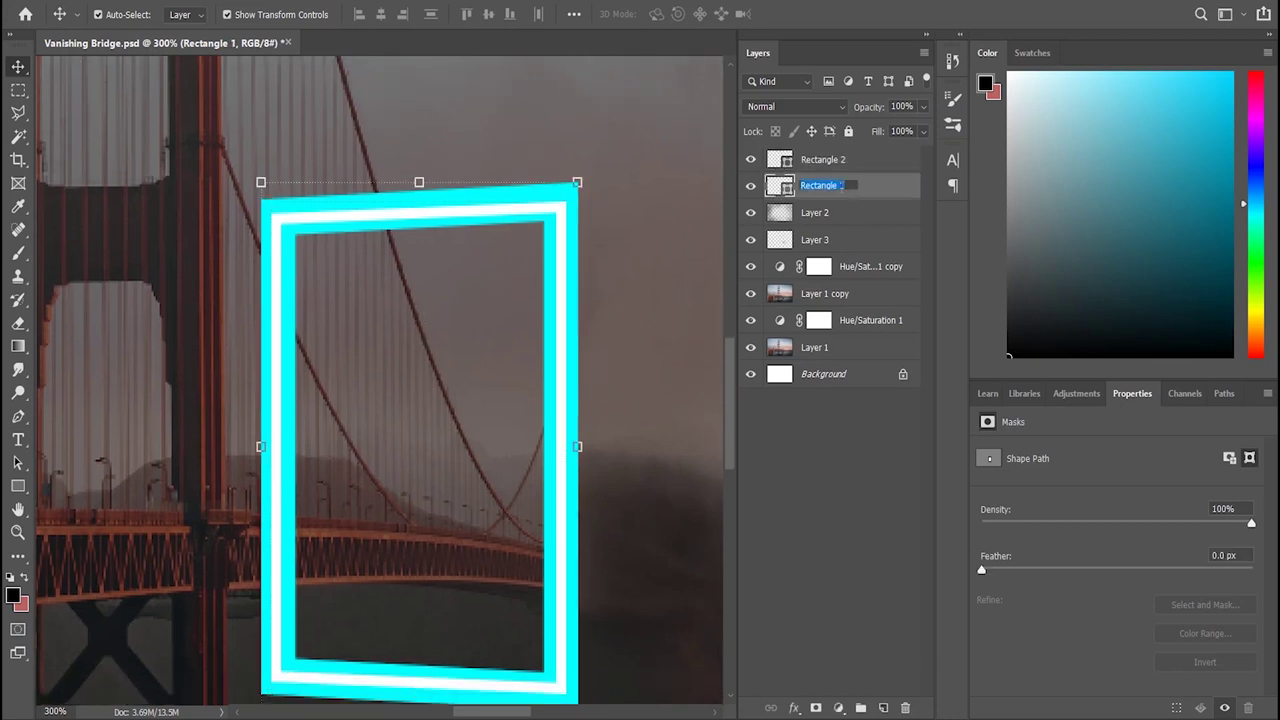
pyautogui.write('light')
# Step: Name the frame layer 'light' and duplicate it twice
pyautogui.press('Return')
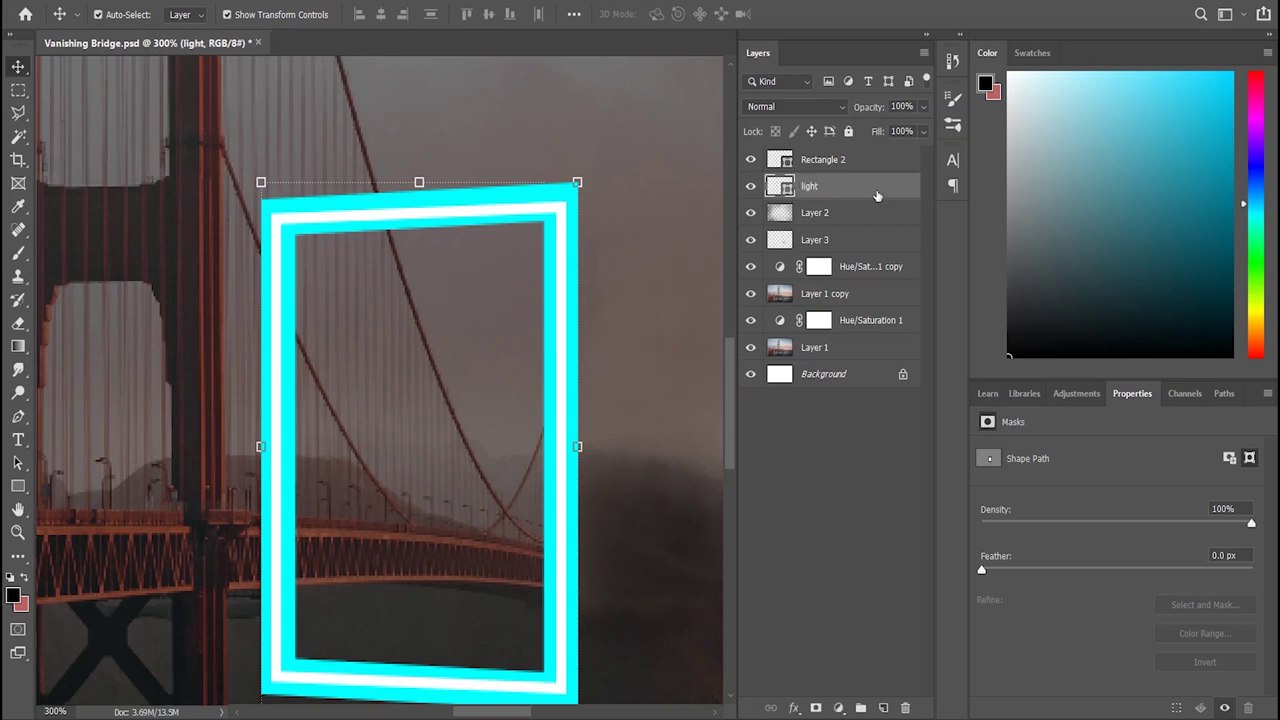
pyautogui.press('j')
pyautogui.hotkey('ctrl', 'j')
pyautogui.hotkey('ctrl', 'j')
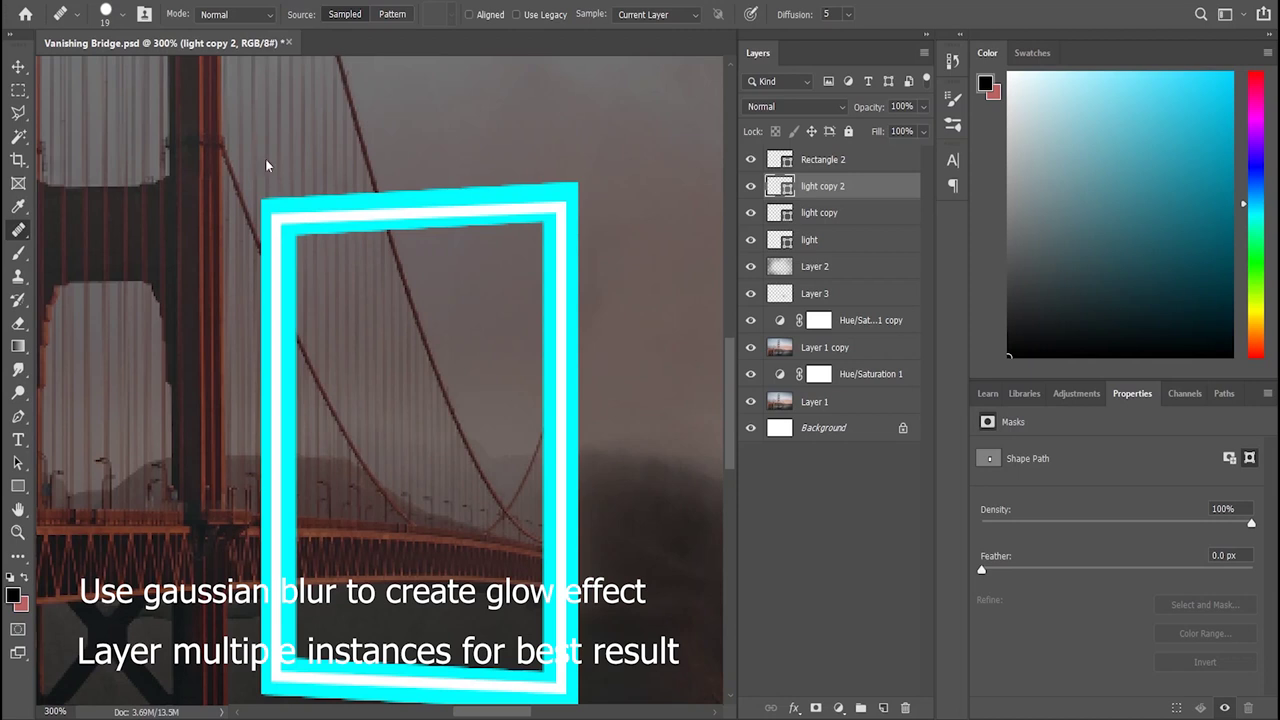
# Step: Apply Gaussian Blur to light copy 2, light copy and light, then save the file
pyautogui.hotkey('ctrl', 'alt', 'f')
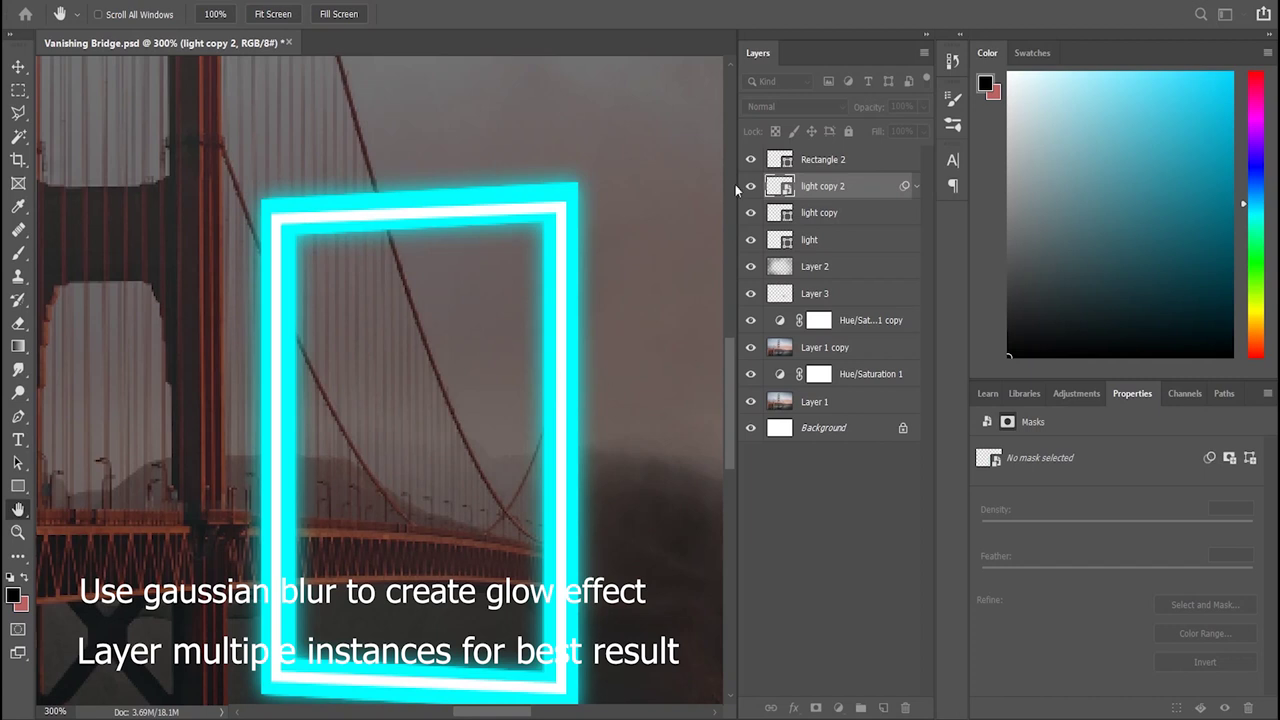
pyautogui.click(830, 254)
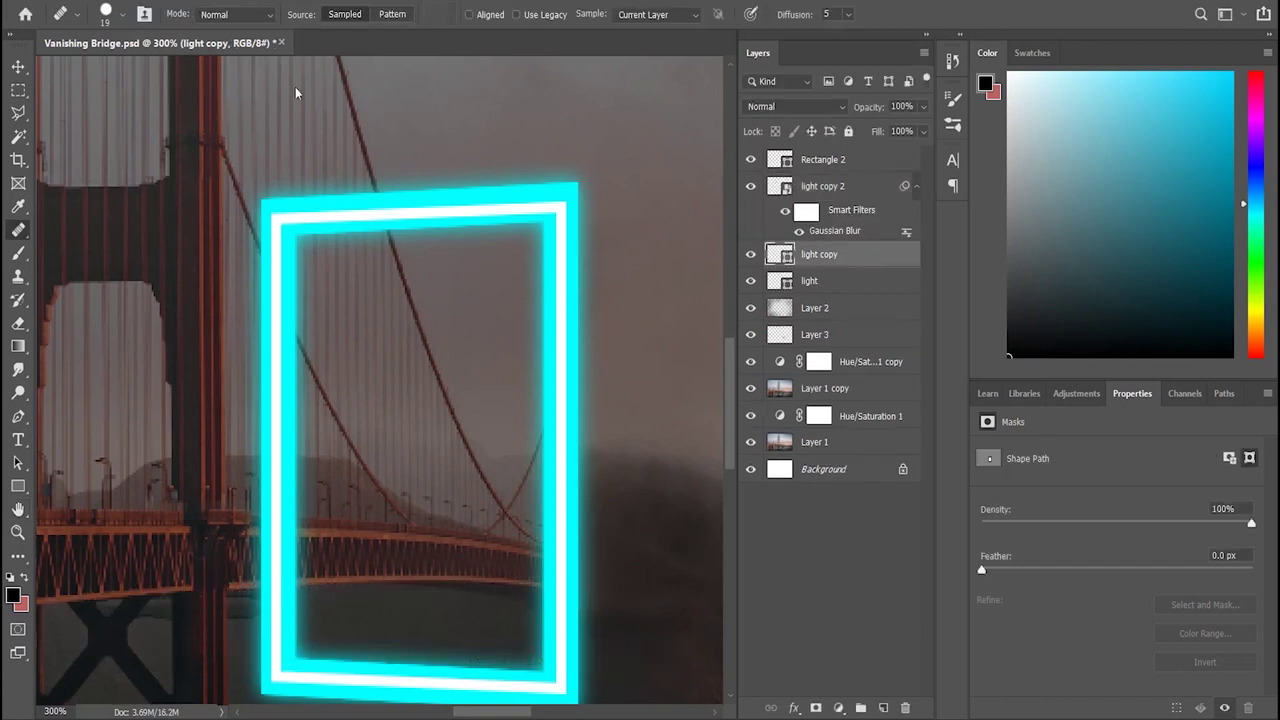
pyautogui.hotkey('ctrl', 'alt', 'f')
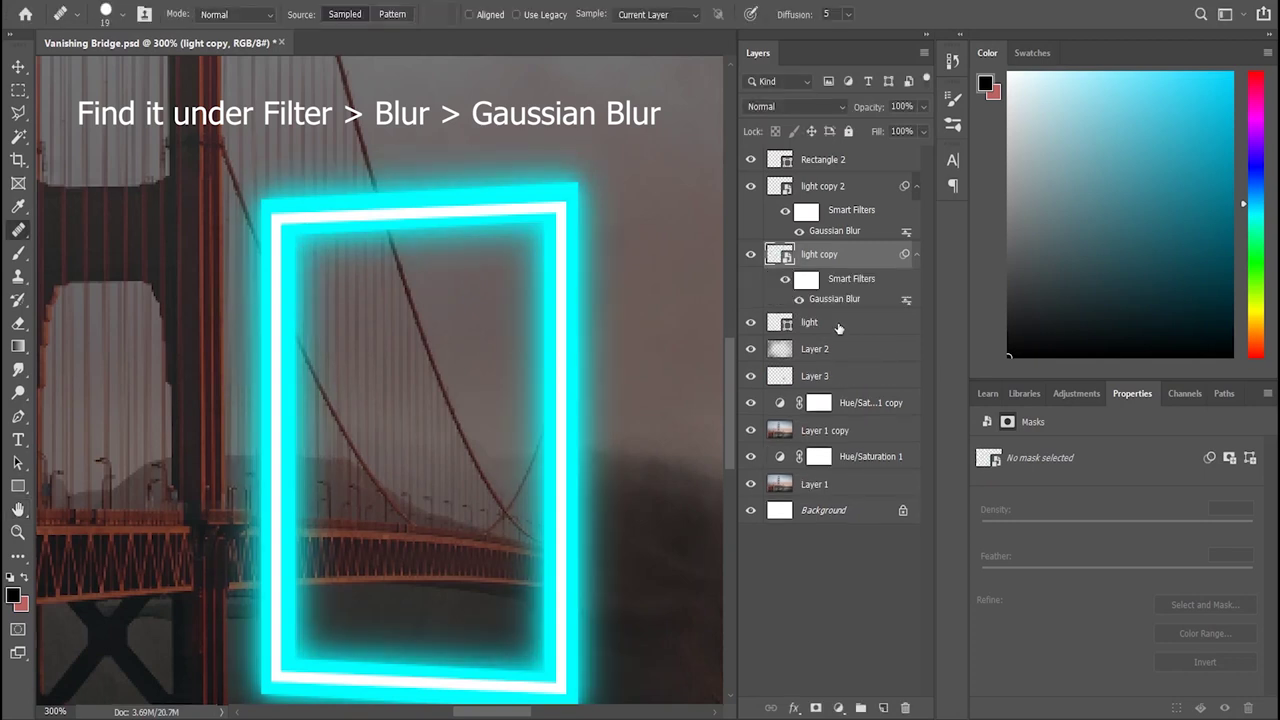
pyautogui.click(835, 324)
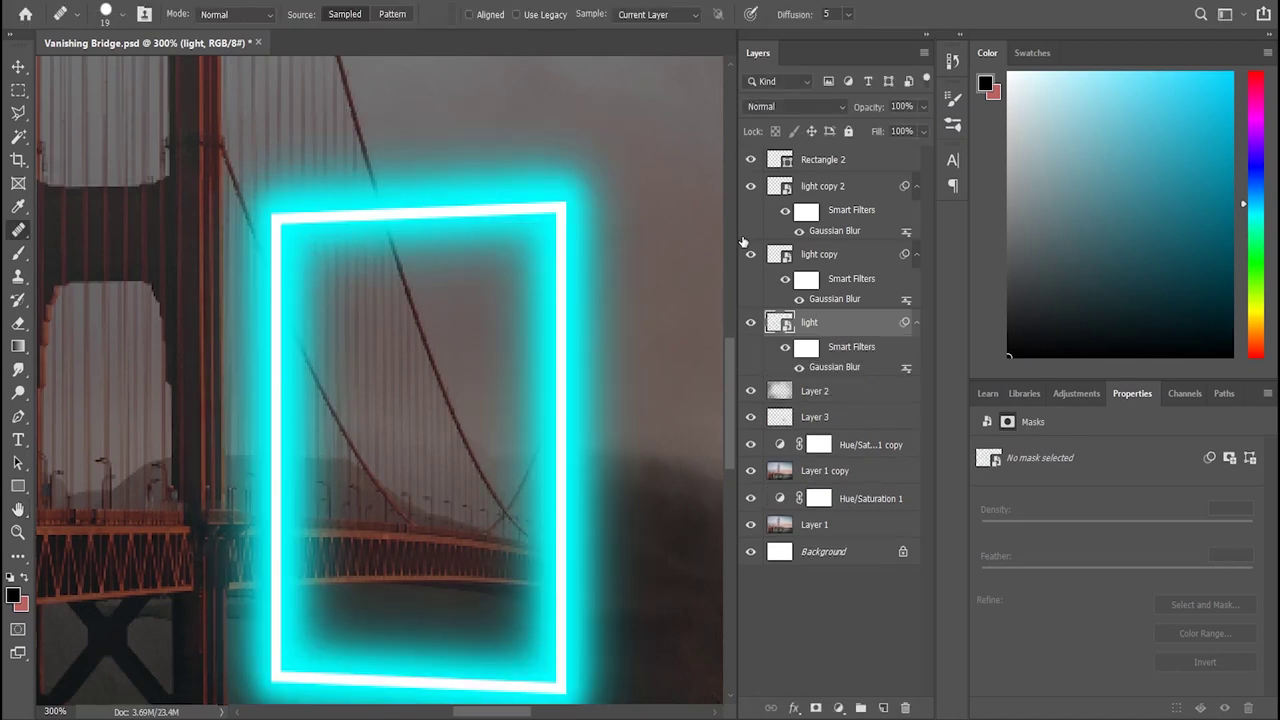
pyautogui.hotkey('ctrl', '-')
pyautogui.hotkey('ctrl', '-')
pyautogui.hotkey('ctrl', '-')
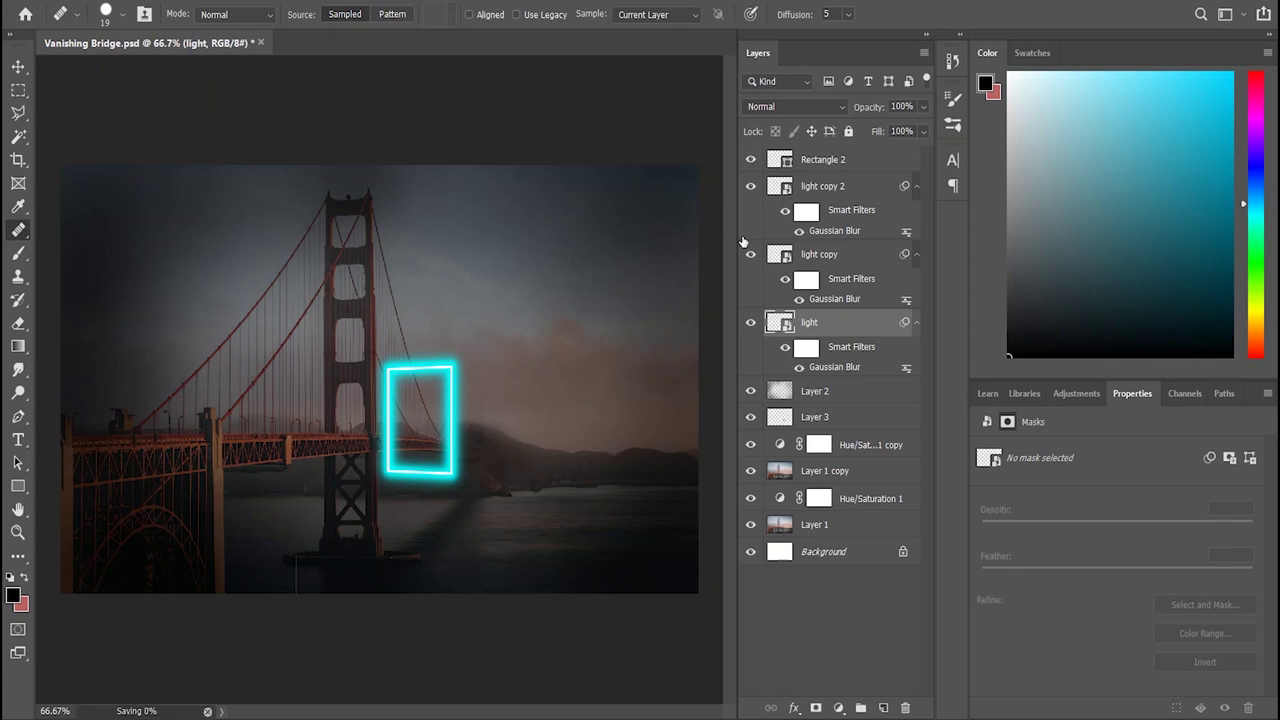
pyautogui.hotkey('ctrl', 's')
pyautogui.hotkey('ctrl', '+')
pyautogui.hotkey('ctrl', '+')
pyautogui.hotkey('ctrl', '+')
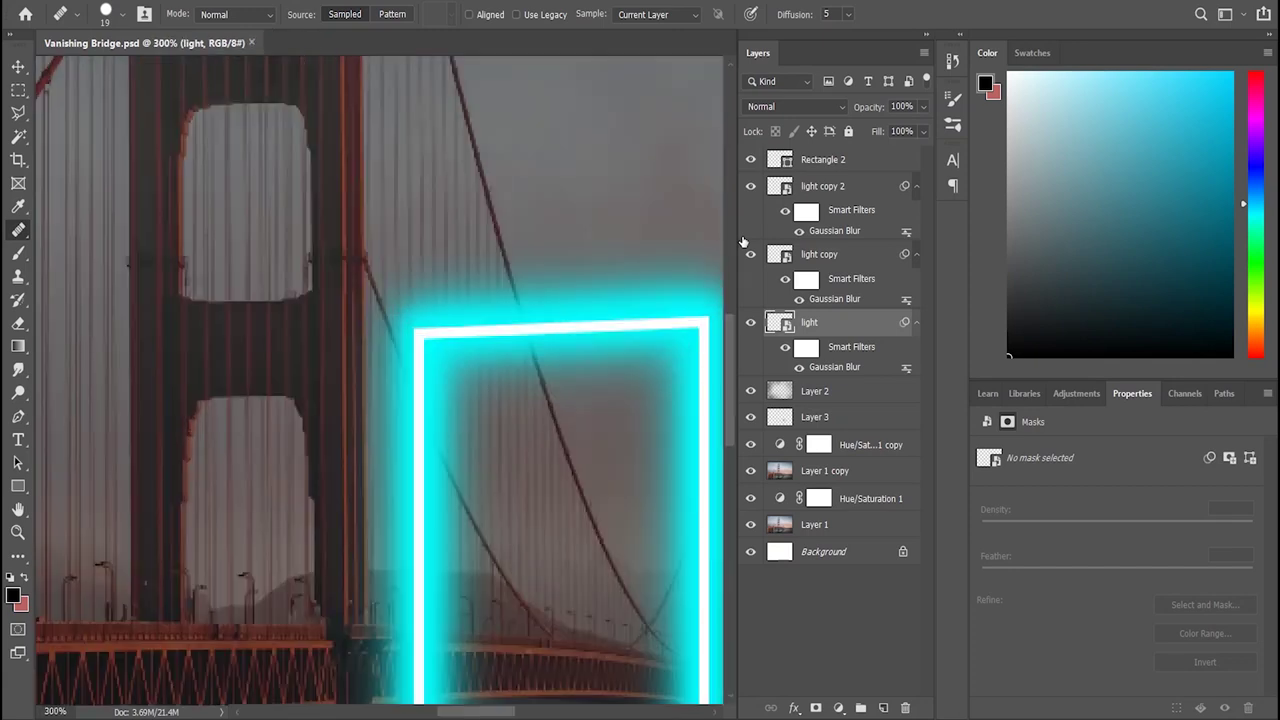
# Step: Select Layer 1 copy and toggle its darkening adjustment off and on to compare
pyautogui.click(18, 67)
pyautogui.keyDown('ctrl'); pyautogui.click(608, 146); pyautogui.keyUp('ctrl')
pyautogui.keyDown('ctrl'); pyautogui.click(614, 103); pyautogui.keyUp('ctrl')
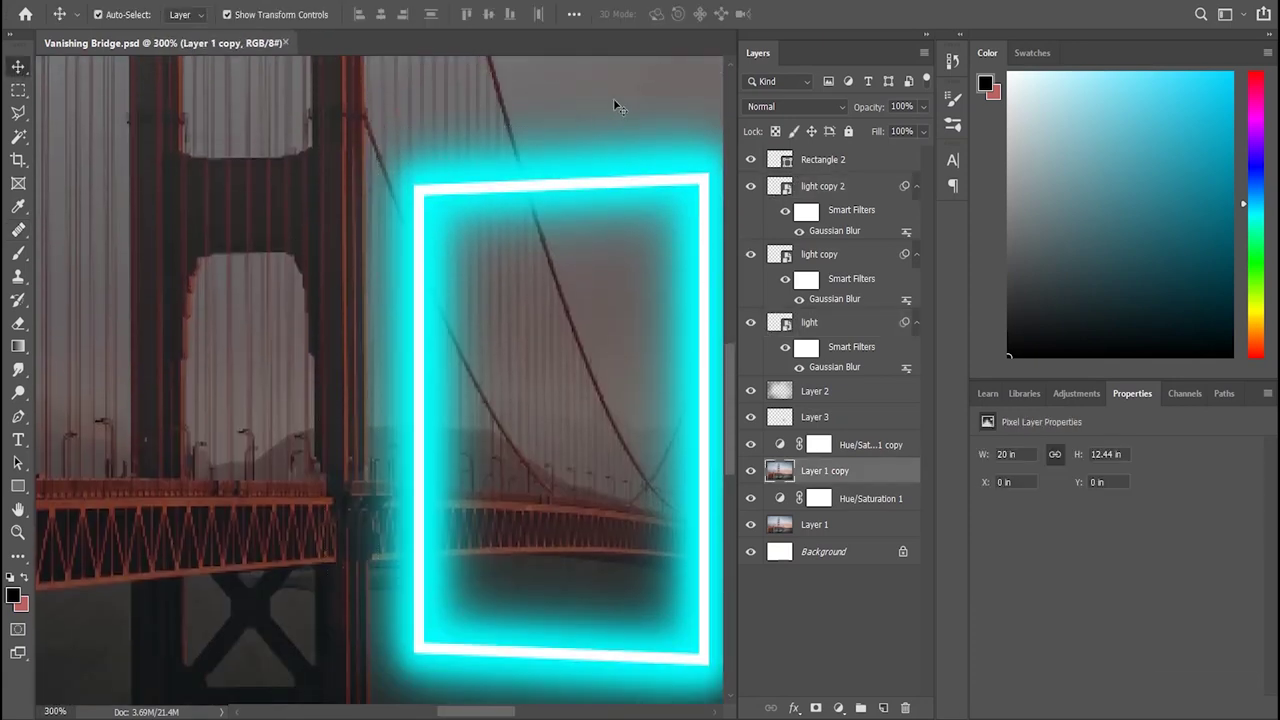
pyautogui.hotkey('ctrl', '-')
pyautogui.hotkey('ctrl', '-')
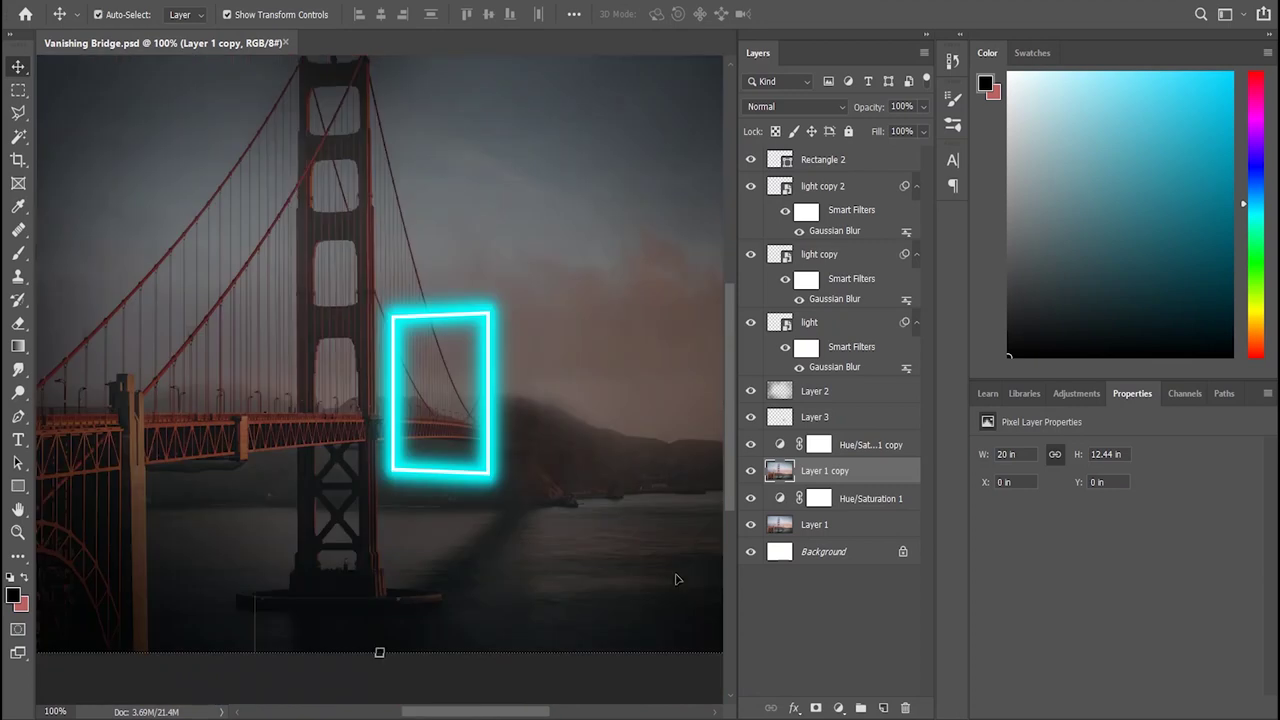
pyautogui.click(885, 523)
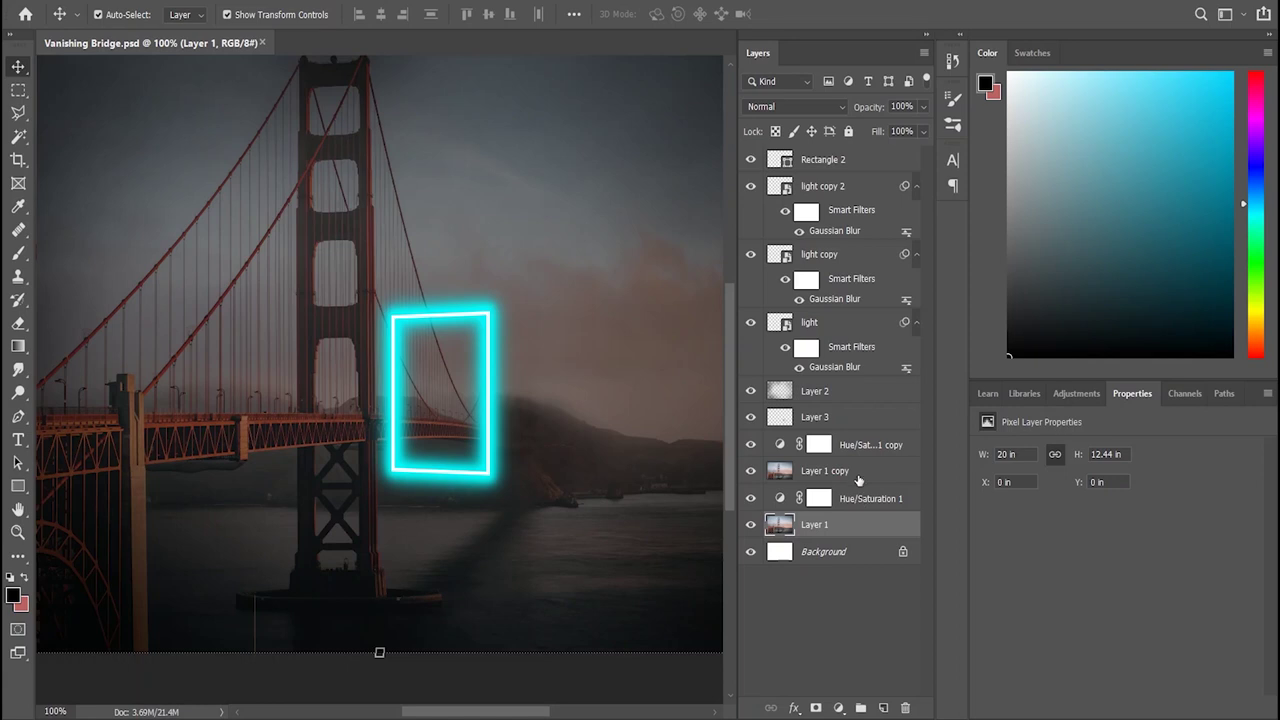
pyautogui.click(858, 476)
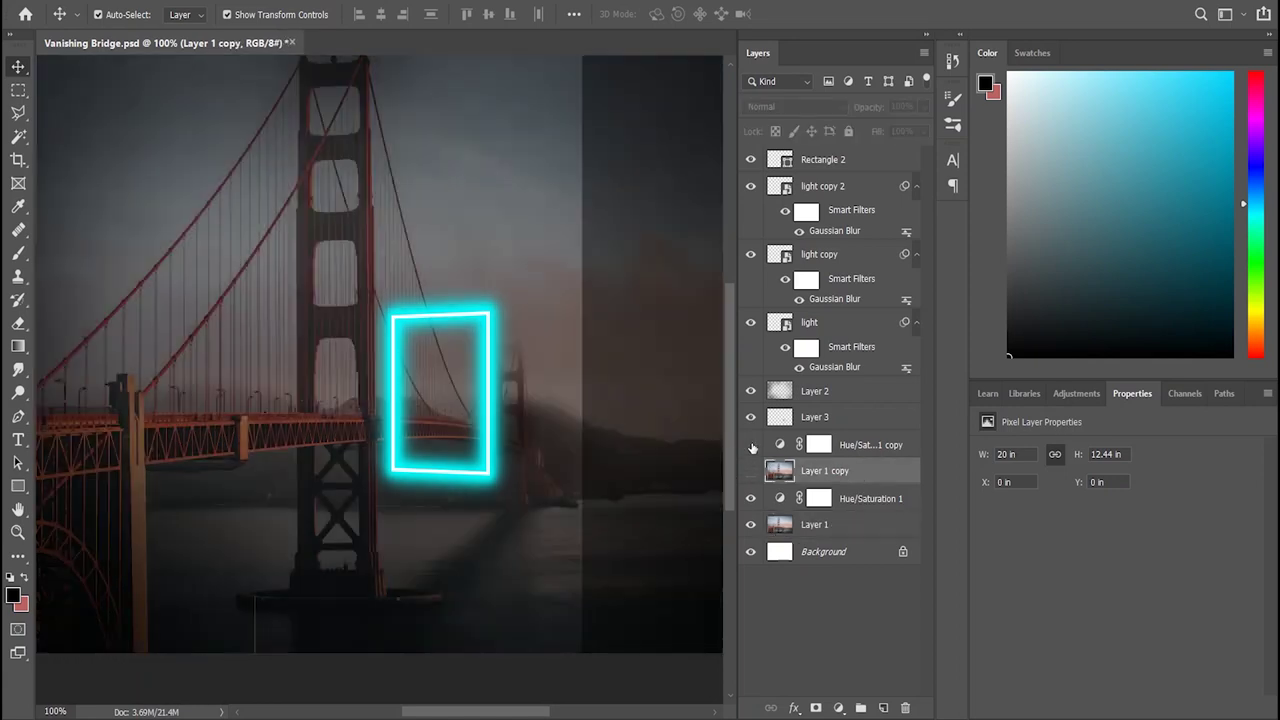
pyautogui.click(751, 444)
pyautogui.click(751, 444)
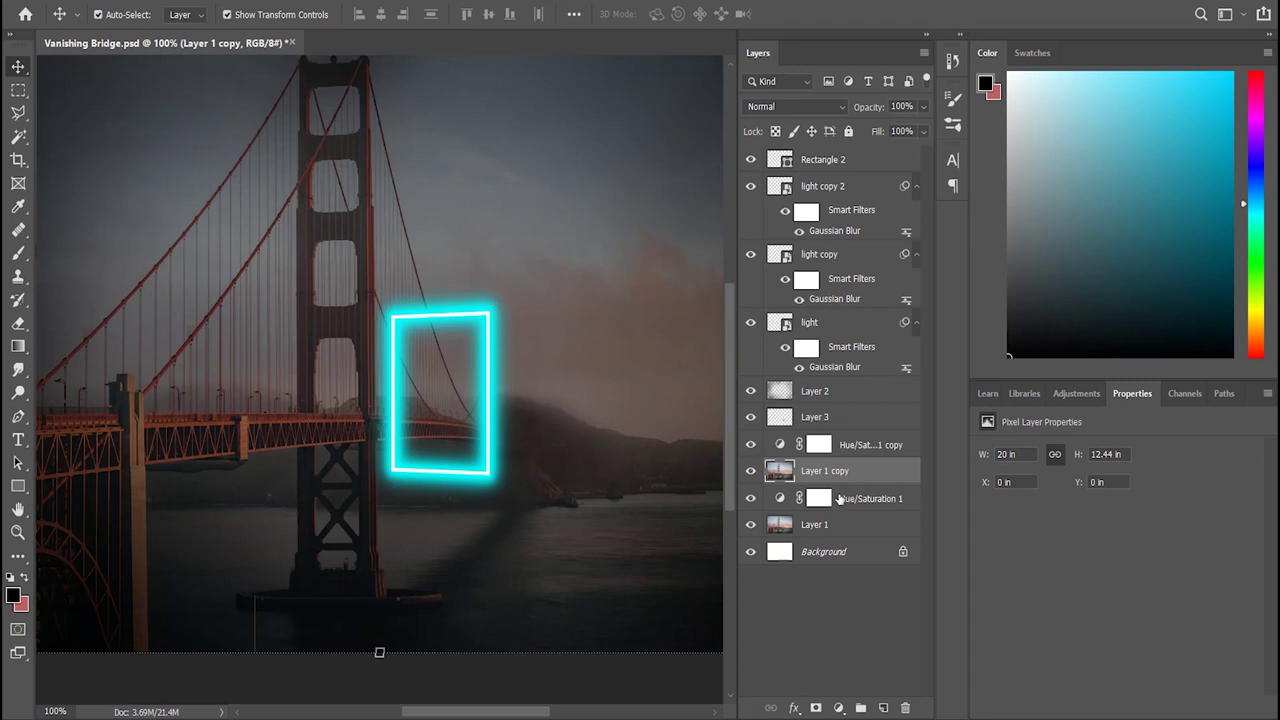
# Step: Duplicate the photo copy with its Hue/Saturation layer and name the copy 'mask'
pyautogui.keyDown('ctrl'); pyautogui.click(880, 455); pyautogui.keyUp('ctrl')
pyautogui.hotkey('ctrl', 'j')
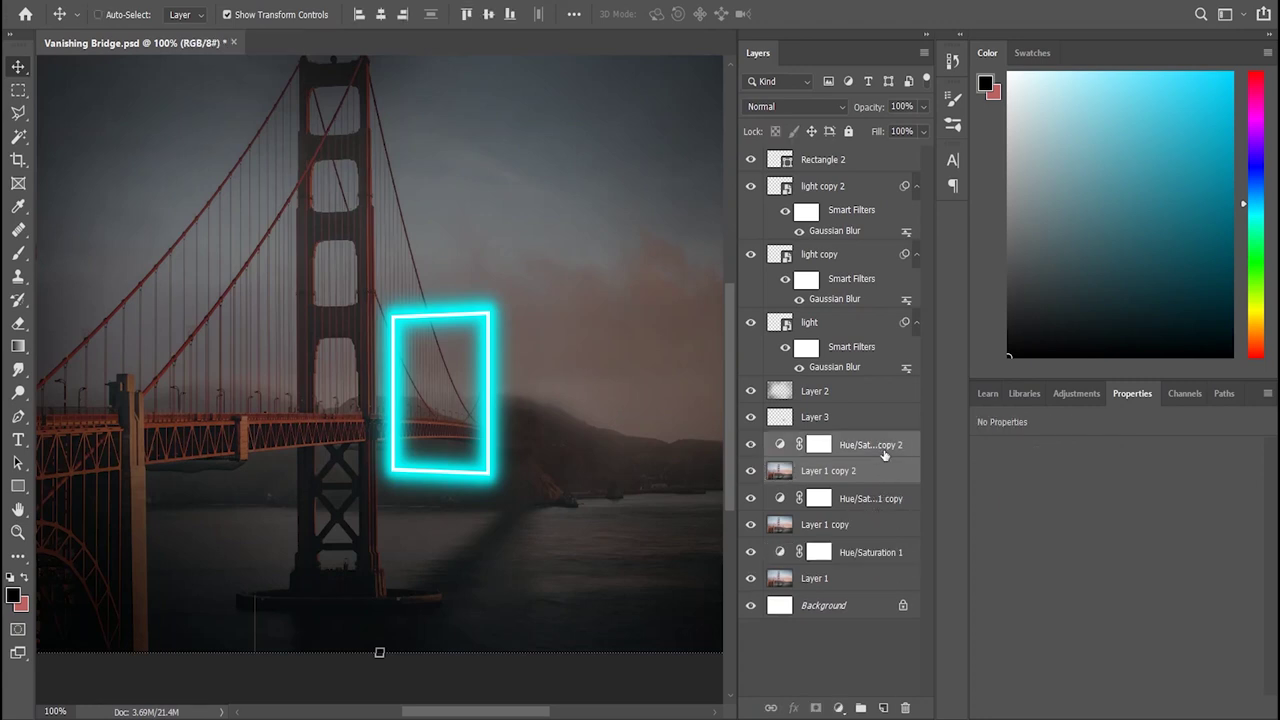
pyautogui.doubleClick(849, 476)
pyautogui.write('mask')
pyautogui.press('Return')
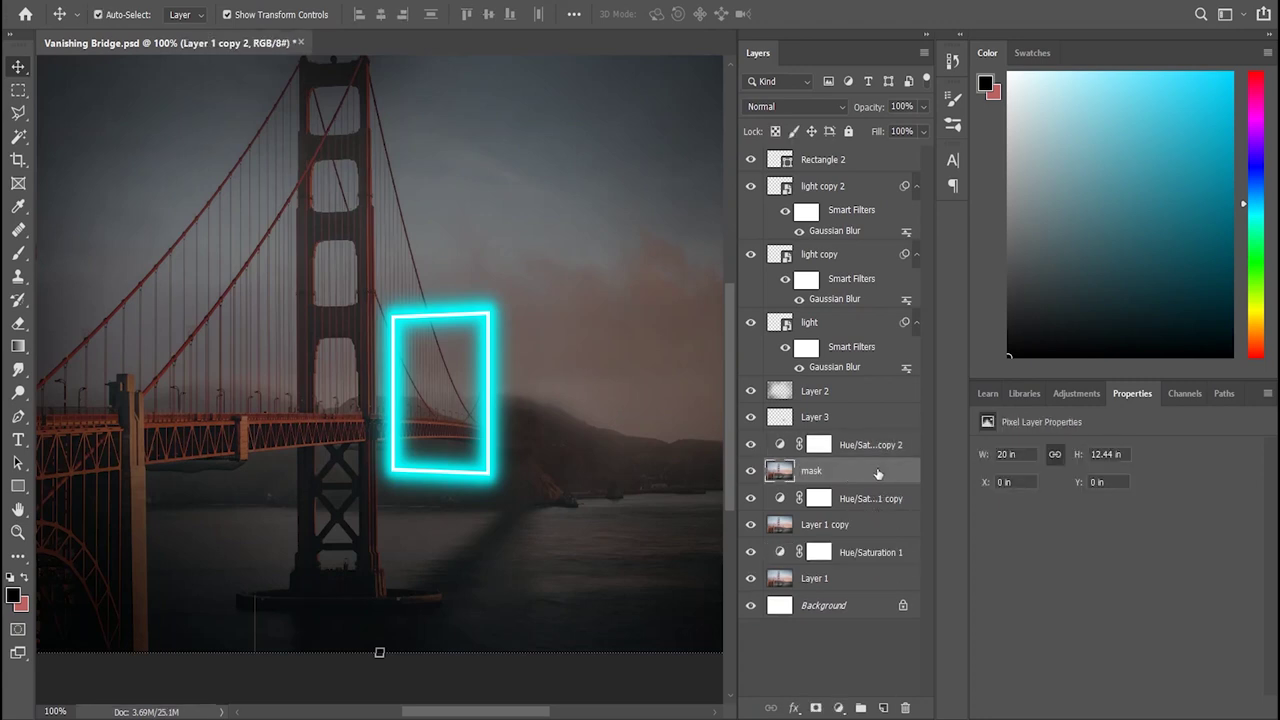
pyautogui.press('ctrl')
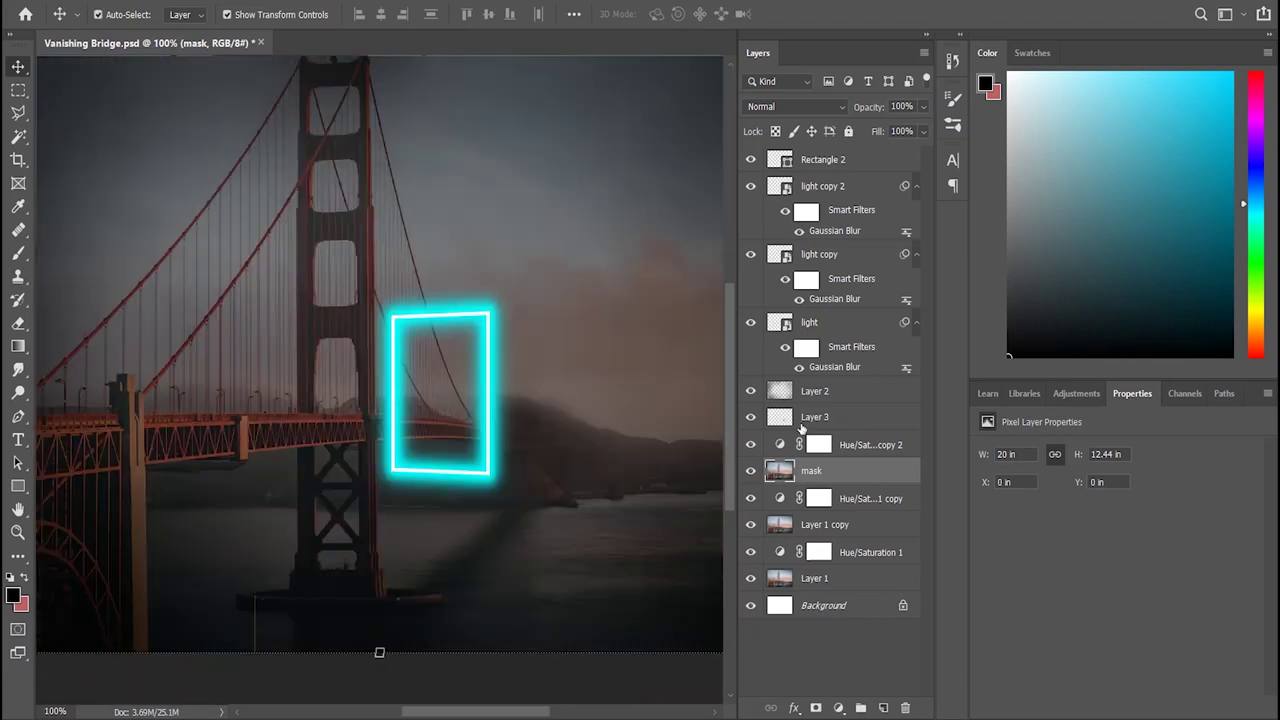
pyautogui.hotkey('ctrl', '+')
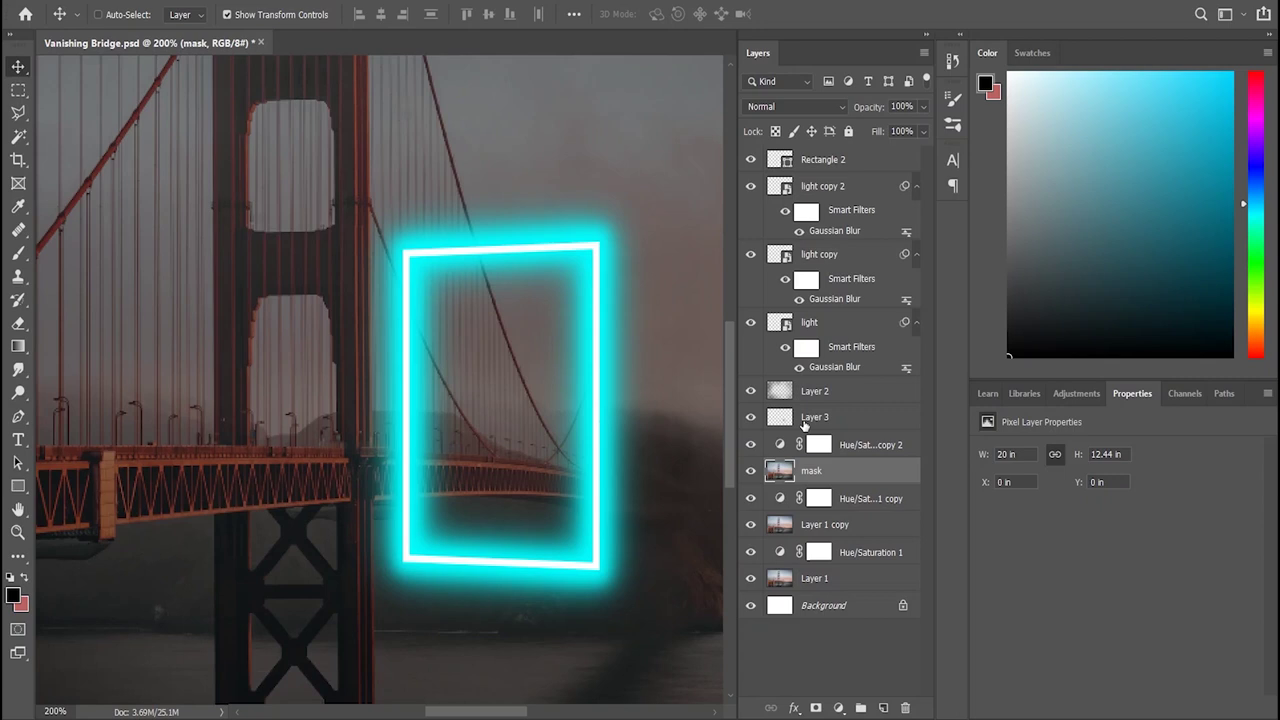
# Step: Trace a closed polygonal lasso around the left tower and bridge deck up to the portal
pyautogui.scroll(3, 500, 240)
pyautogui.scroll(3, 494, 247)
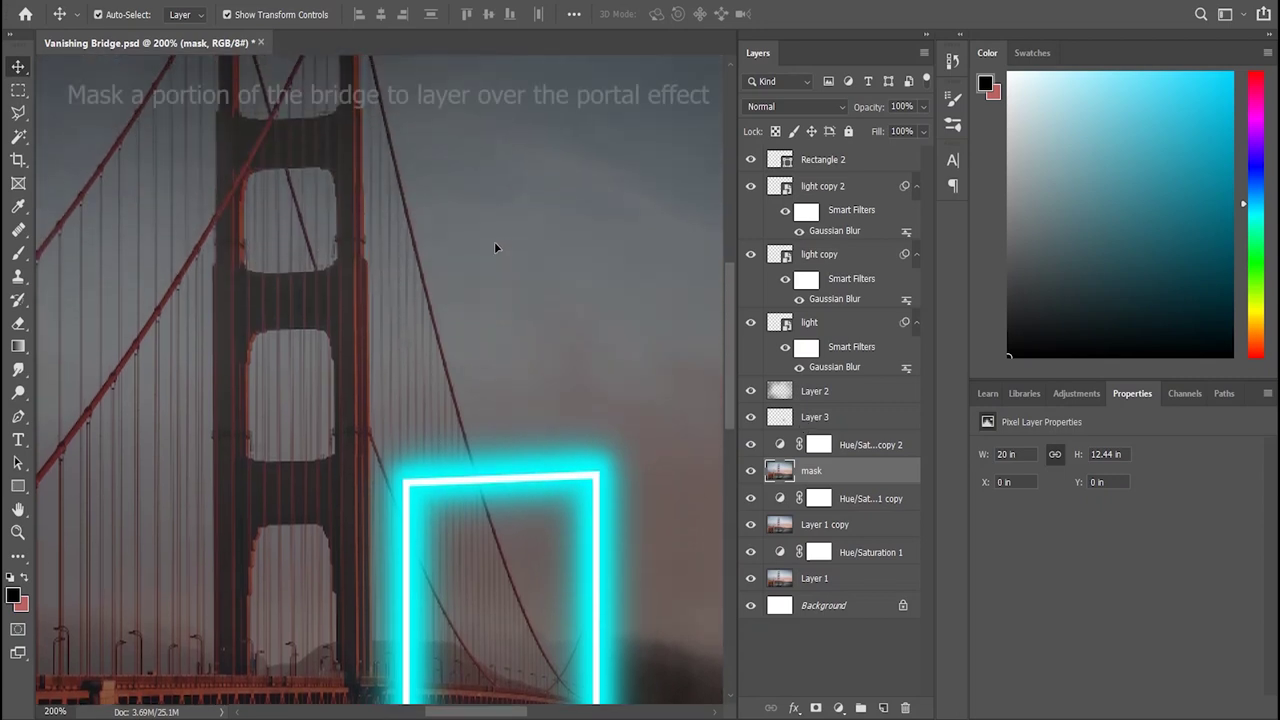
pyautogui.click(18, 112)
pyautogui.click(427, 133)
pyautogui.click(473, 290)
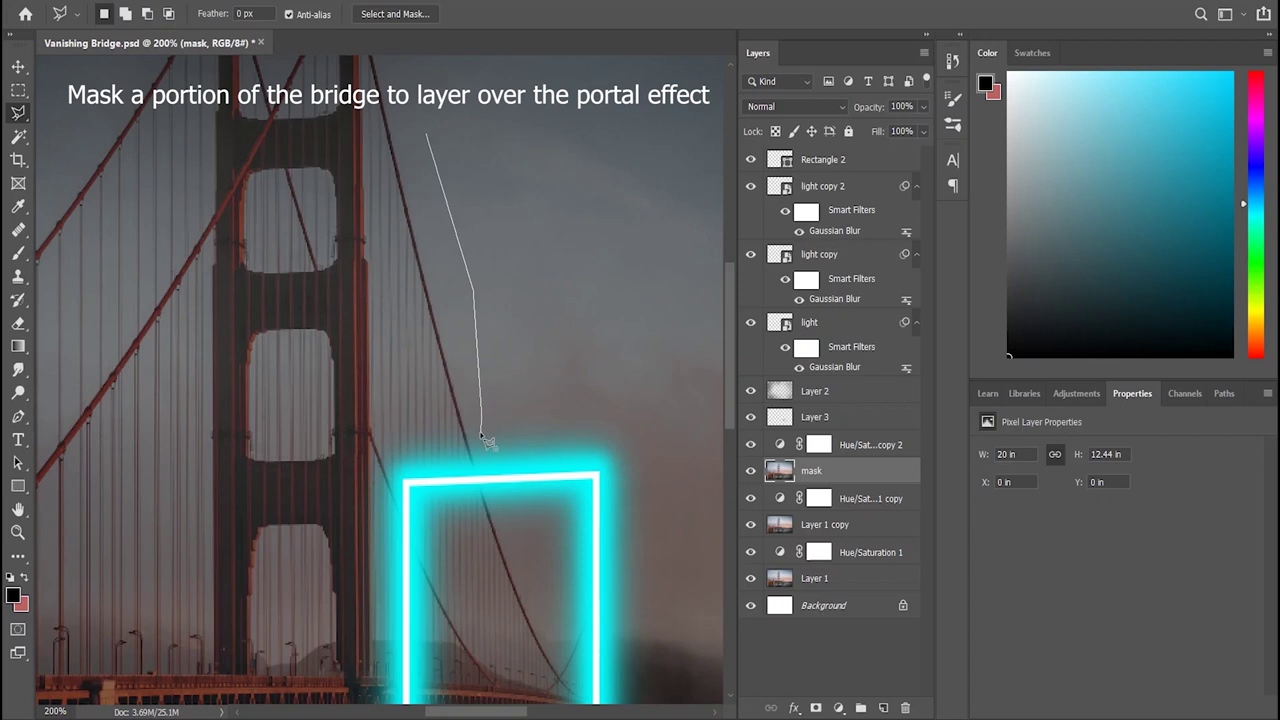
pyautogui.scroll(1, 481, 437)
pyautogui.click(481, 440)
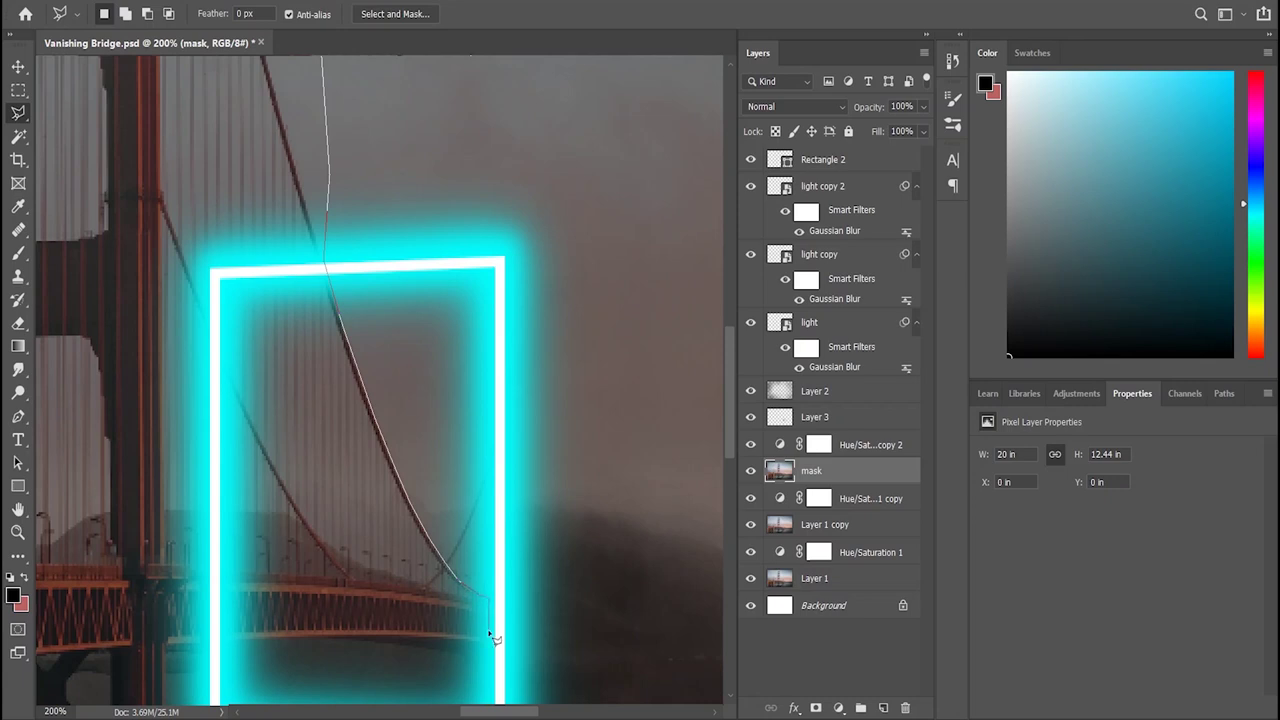
pyautogui.scroll(-1, 486, 640)
pyautogui.scroll(-2, 488, 660)
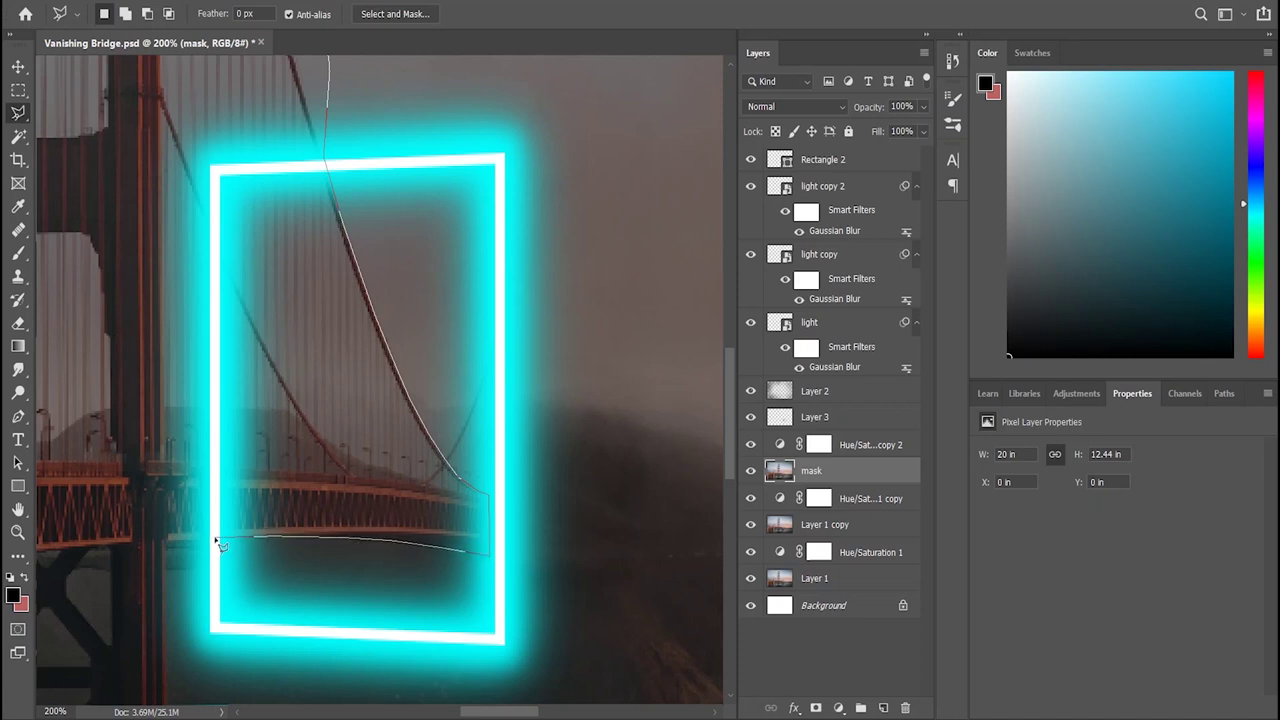
pyautogui.hotkey('ctrl', '-')
pyautogui.hotkey('ctrl', '-')
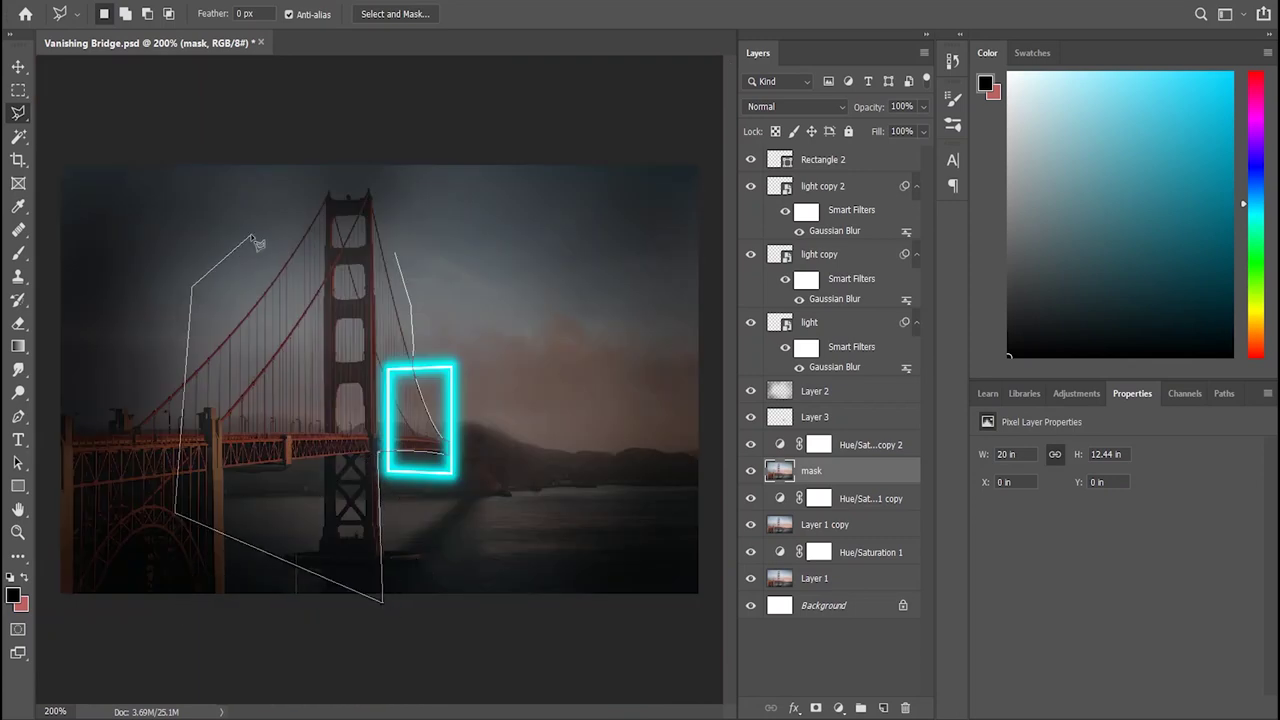
pyautogui.click(397, 255)
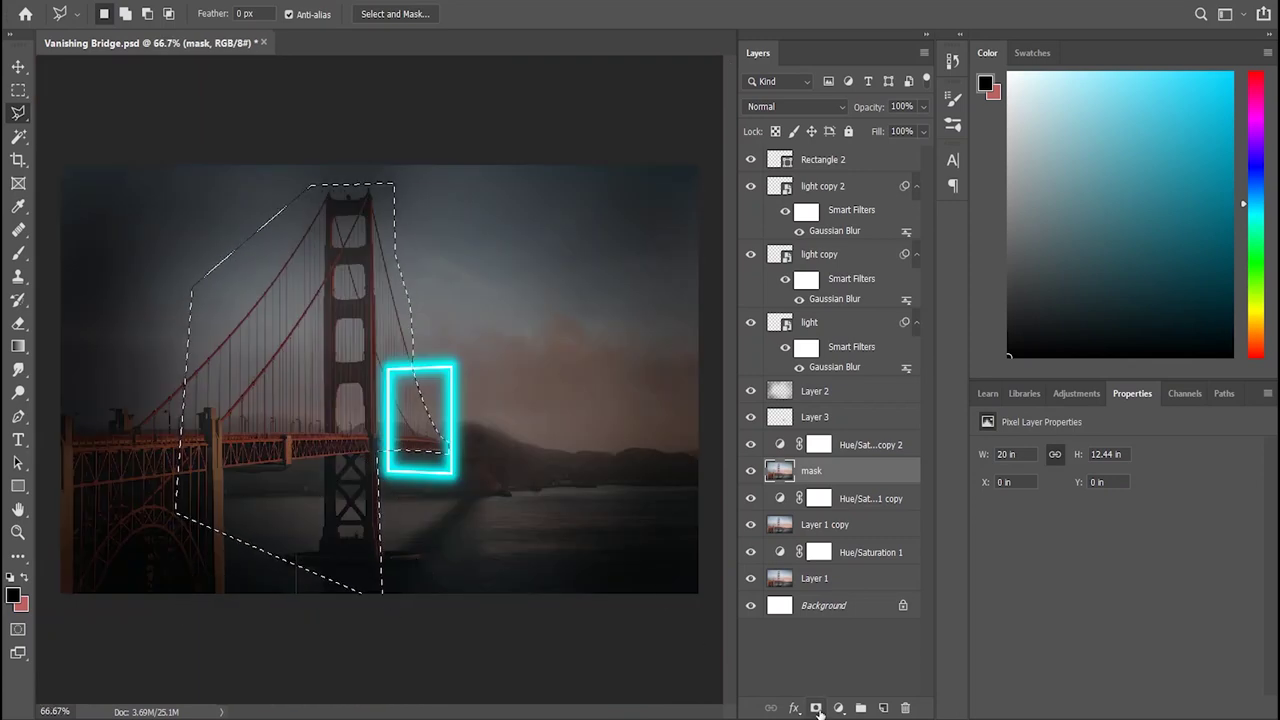
# Step: Clip each Hue/Saturation adjustment to the photo layer beneath it
pyautogui.click(816, 708)
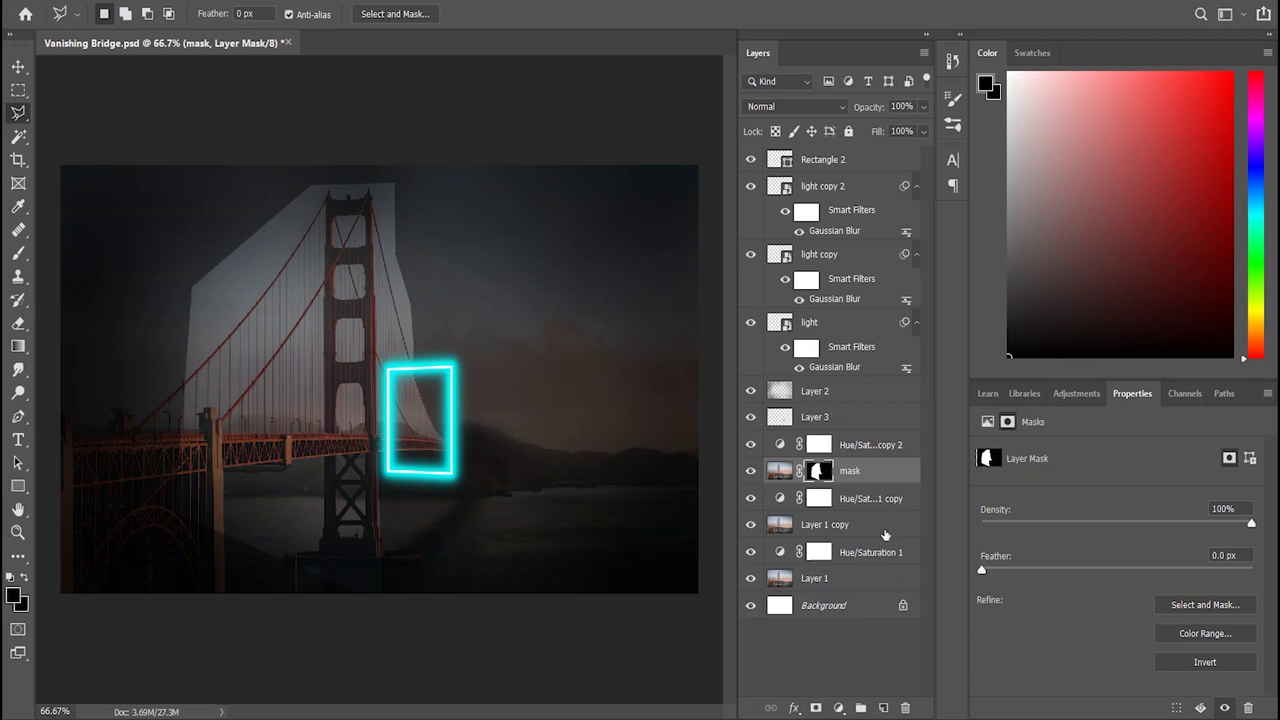
pyautogui.hotkey('ctrl', 'z')
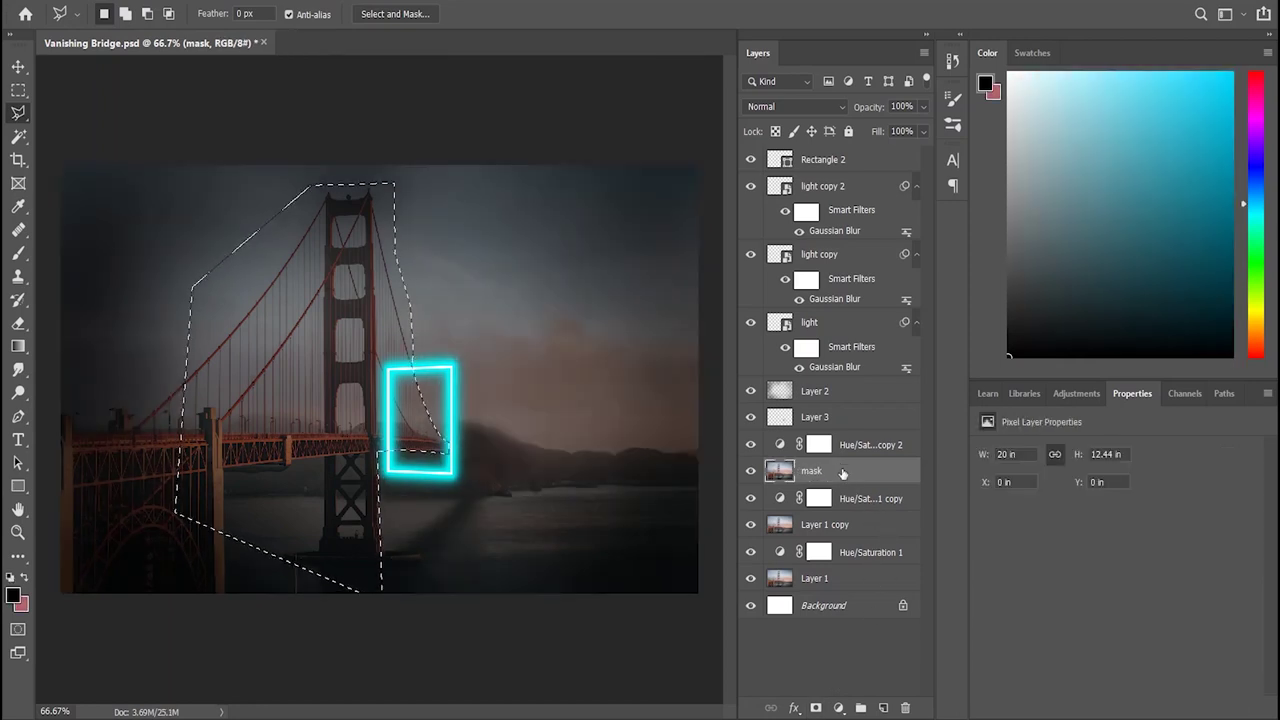
pyautogui.keyDown('alt'); pyautogui.click(855, 457); pyautogui.keyUp('alt')
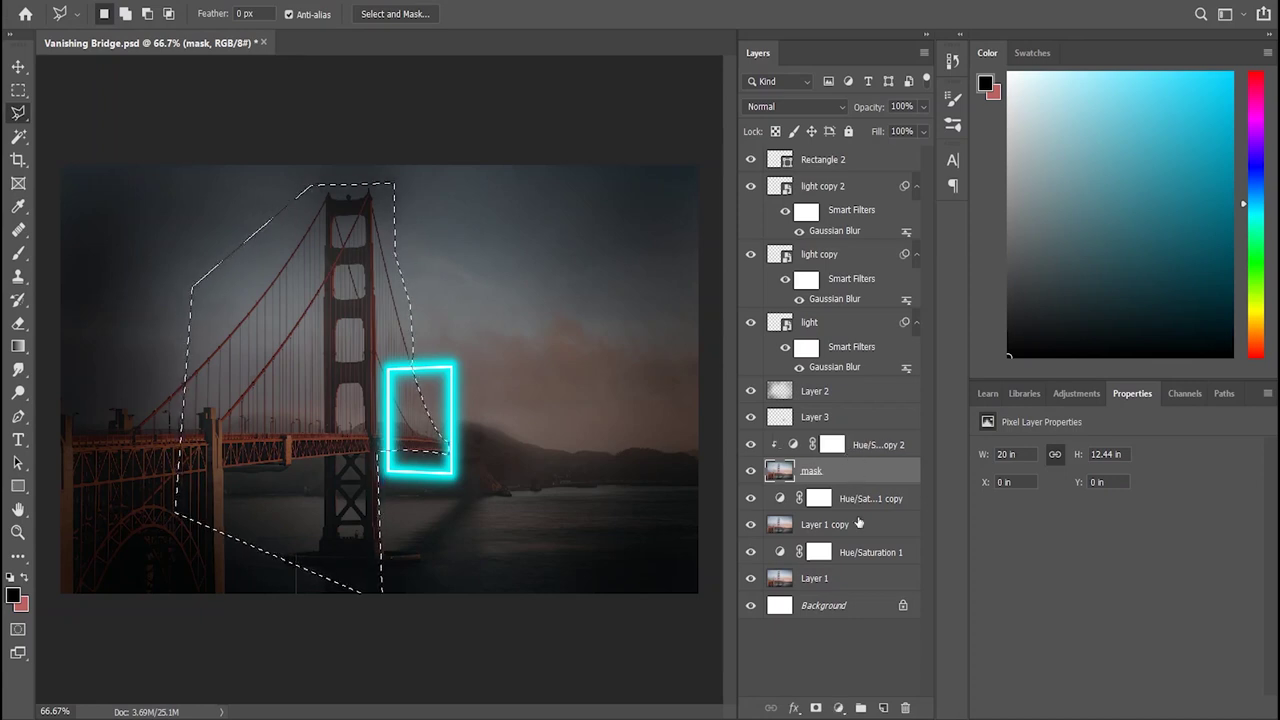
pyautogui.keyDown('alt'); pyautogui.click(855, 511); pyautogui.keyUp('alt')
pyautogui.click(845, 578)
pyautogui.keyDown('alt'); pyautogui.click(845, 565); pyautogui.keyUp('alt')
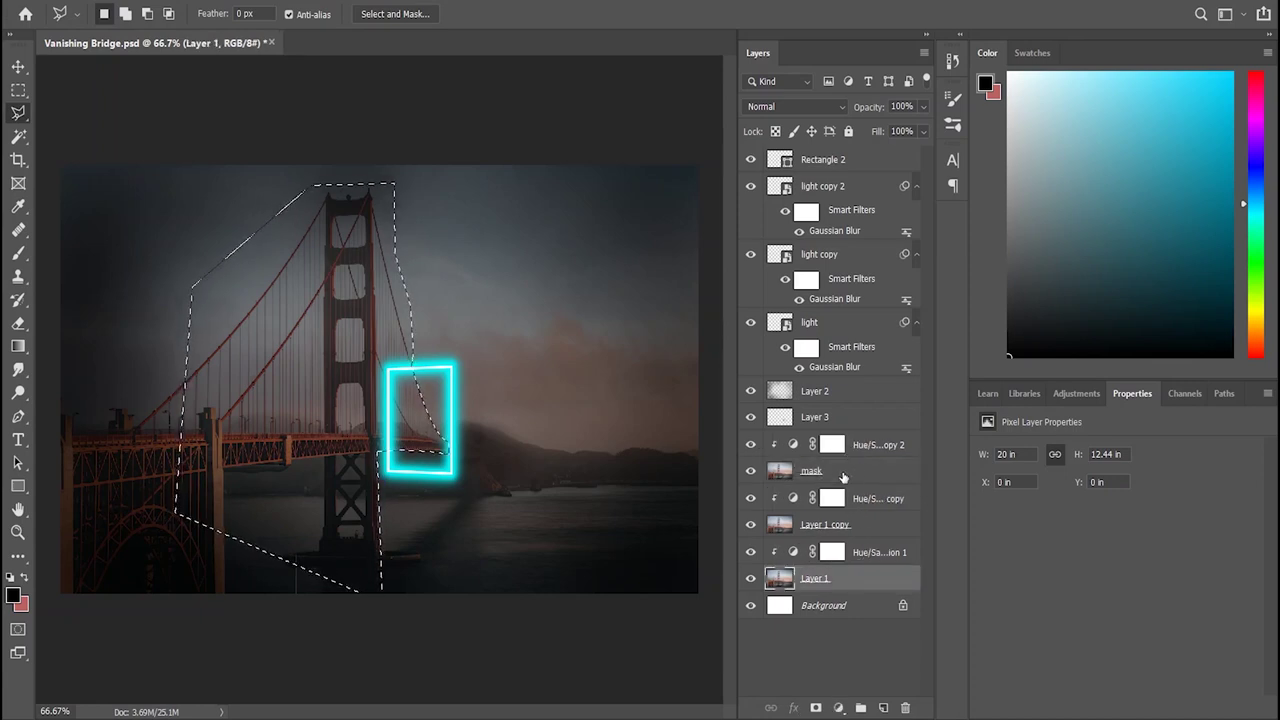
# Step: Mask the 'mask' layer to the bridge selection and move it above the portal layers
pyautogui.click(830, 470)
pyautogui.click(816, 707)
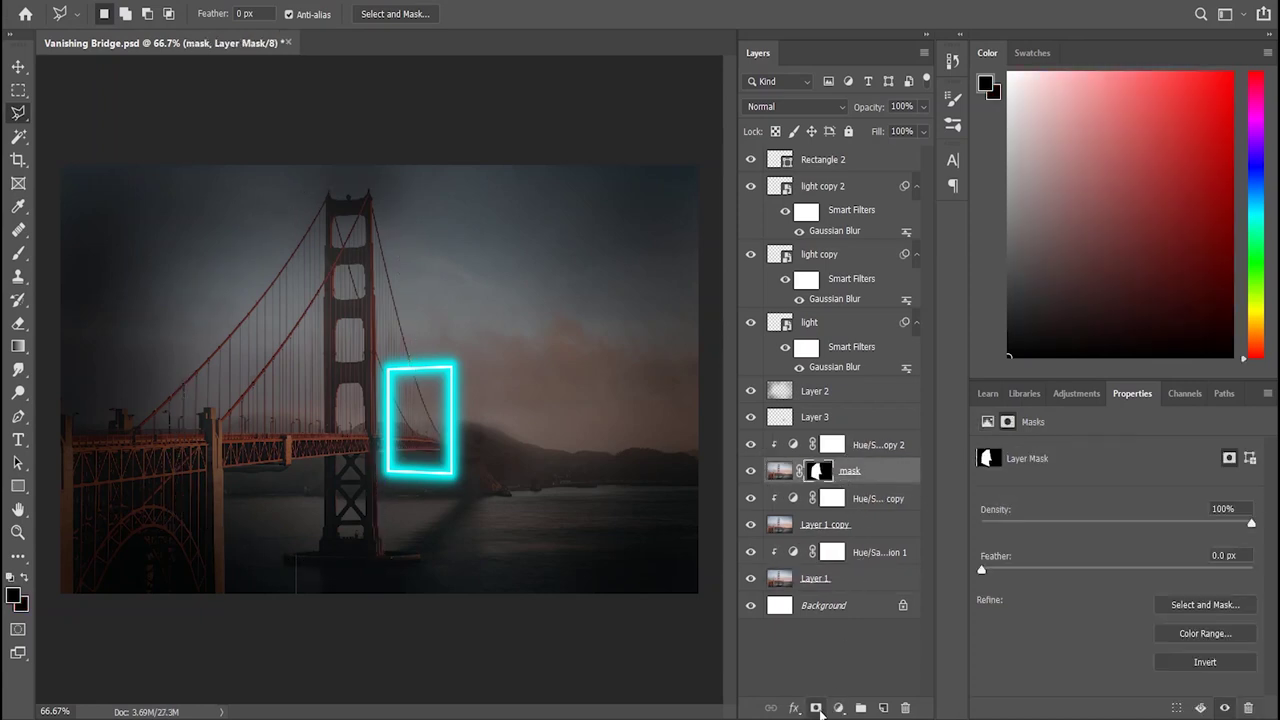
pyautogui.click(880, 472)
pyautogui.keyDown('shift'); pyautogui.click(898, 444); pyautogui.keyUp('shift')
pyautogui.moveTo(880, 444); pyautogui.dragTo(850, 160)
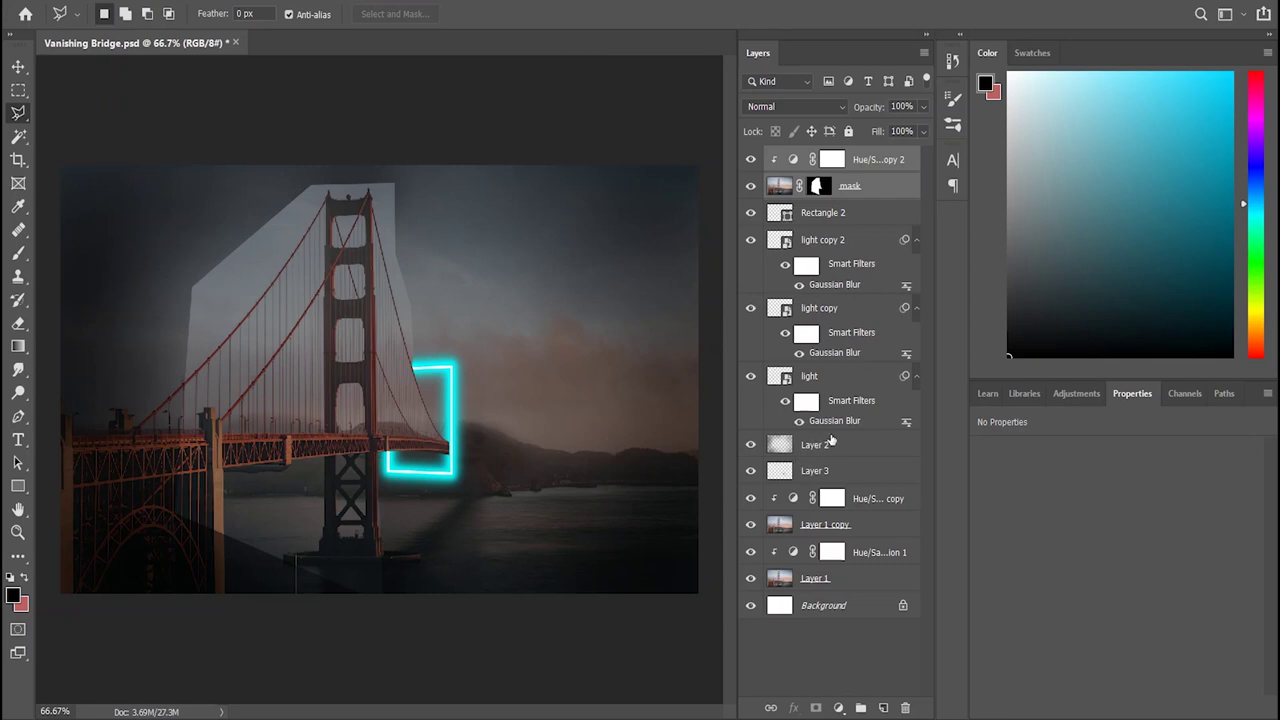
pyautogui.moveTo(858, 456); pyautogui.dragTo(850, 152)
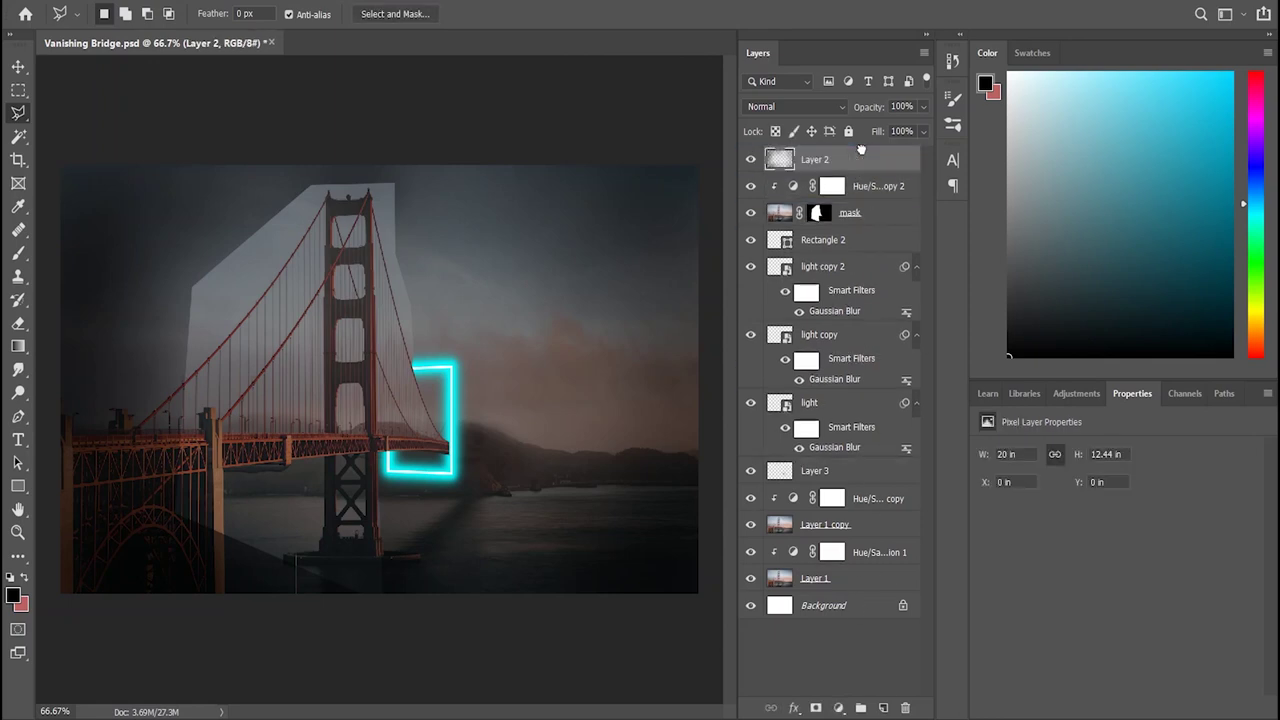
# Step: Rename Layer 2 to 'dark'
pyautogui.doubleClick(815, 160)
pyautogui.write('d')
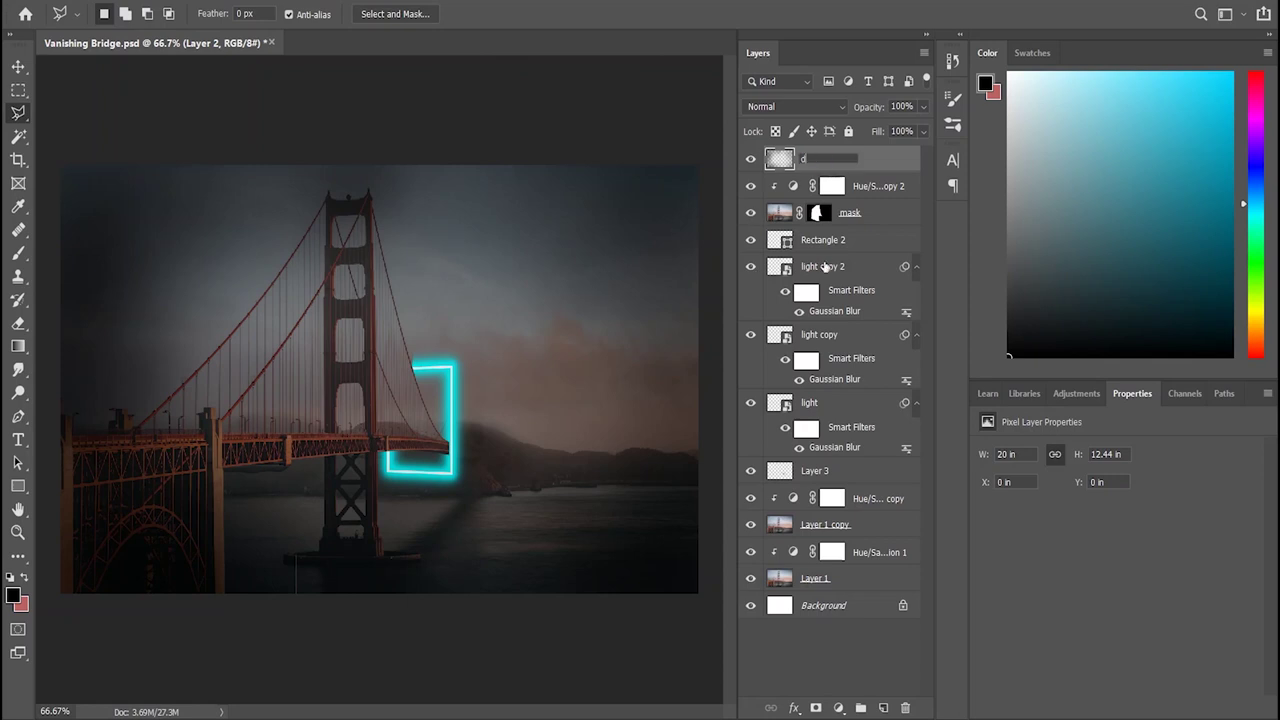
pyautogui.press('BackSpace')
pyautogui.press('BackSpace')
pyautogui.press('Return')
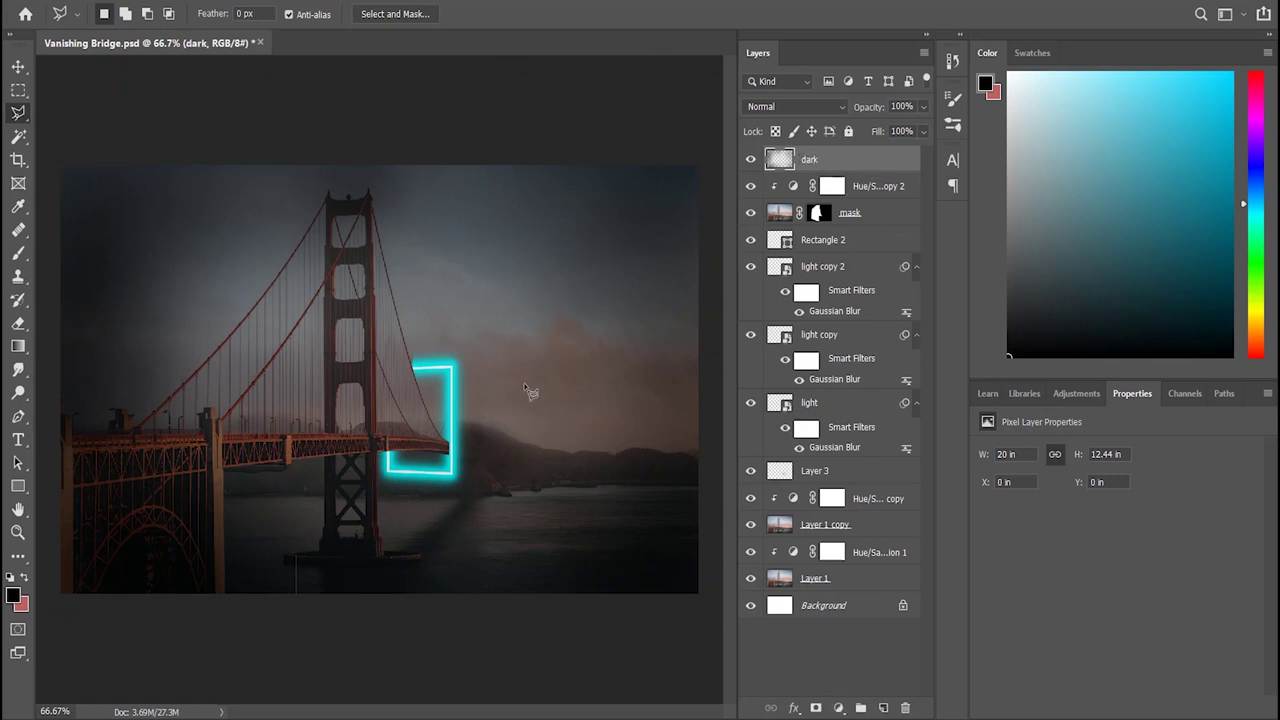
pyautogui.hotkey('ctrl', '+')
pyautogui.hotkey('ctrl', '+')
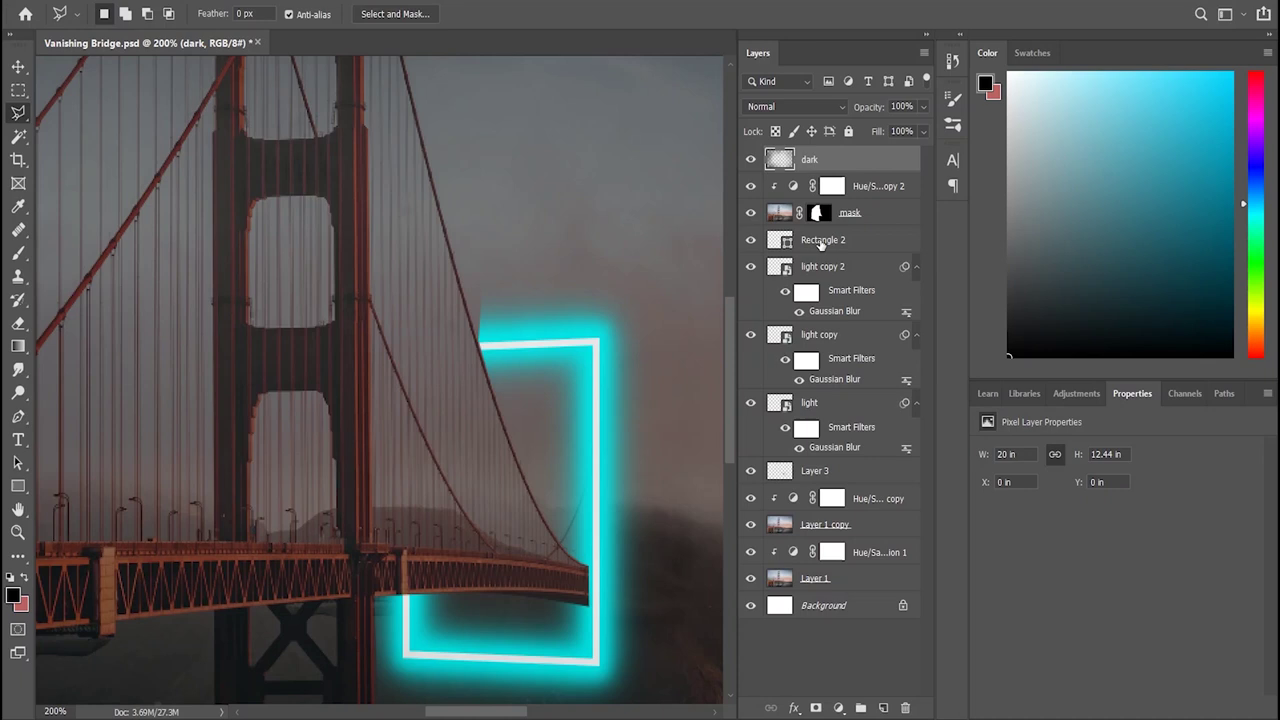
# Step: Select Rectangle 2, light copy 2, light copy and light together
pyautogui.click(886, 219)
pyautogui.press('space')
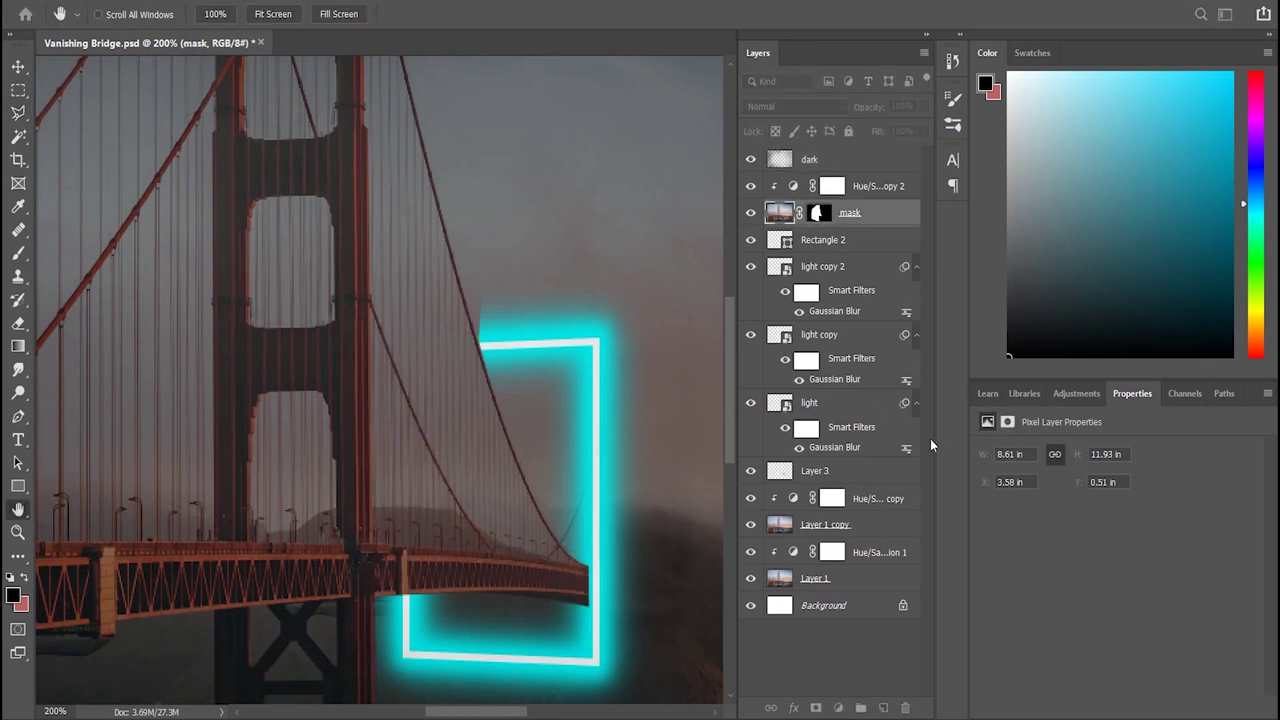
pyautogui.press('l')
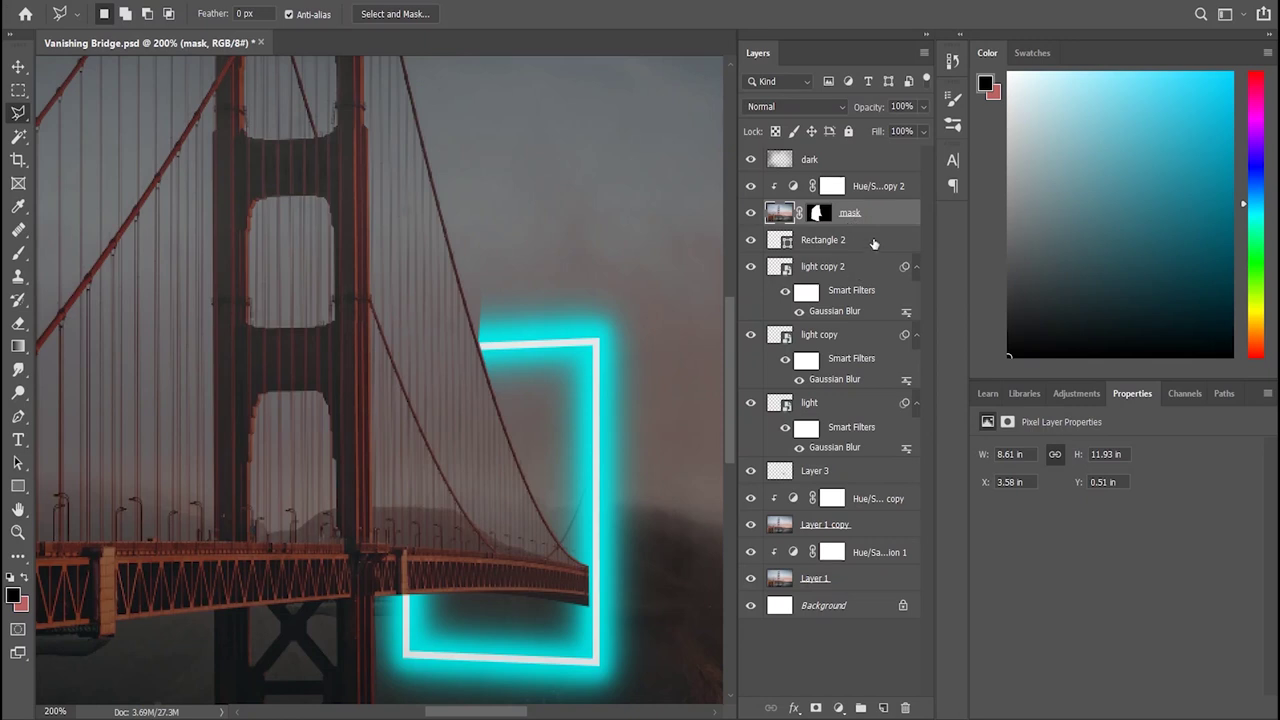
pyautogui.click(874, 244)
pyautogui.click(749, 243)
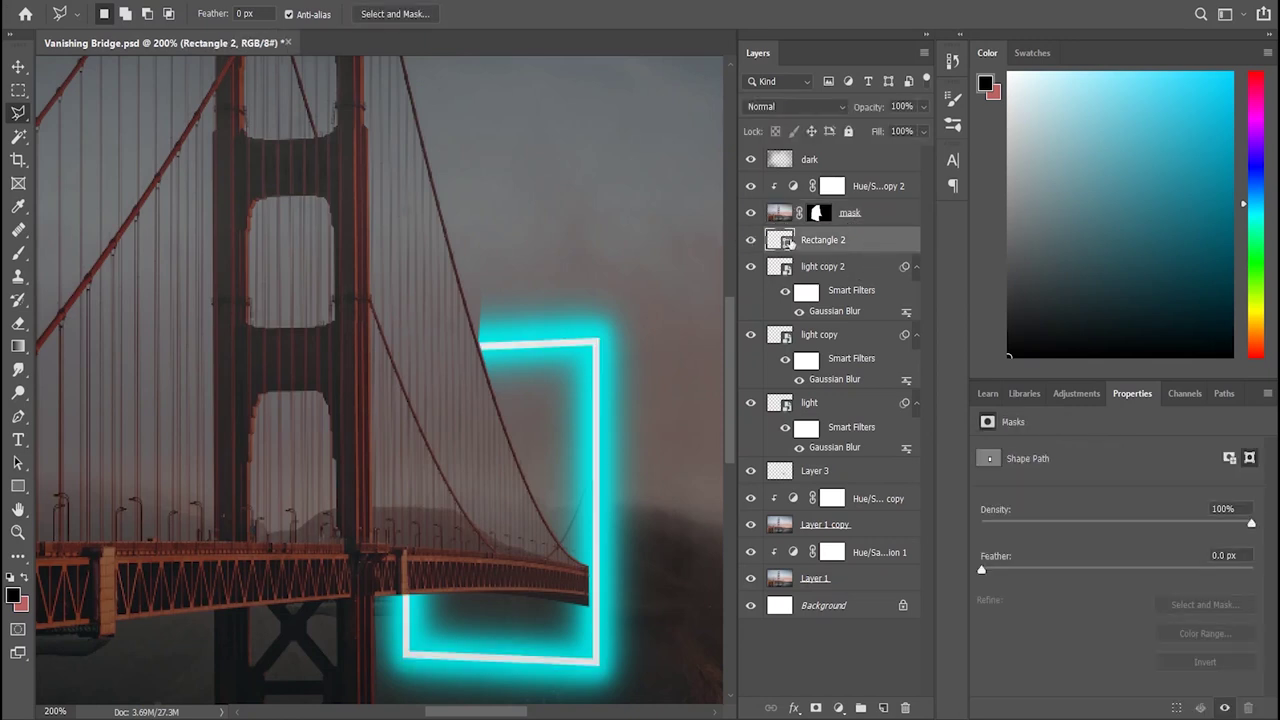
pyautogui.click(749, 243)
pyautogui.keyDown('ctrl'); pyautogui.click(855, 266); pyautogui.keyUp('ctrl')
pyautogui.keyDown('ctrl'); pyautogui.click(840, 334); pyautogui.keyUp('ctrl')
pyautogui.keyDown('ctrl'); pyautogui.click(840, 402); pyautogui.keyUp('ctrl')
pyautogui.click(753, 472)
pyautogui.click(753, 472)
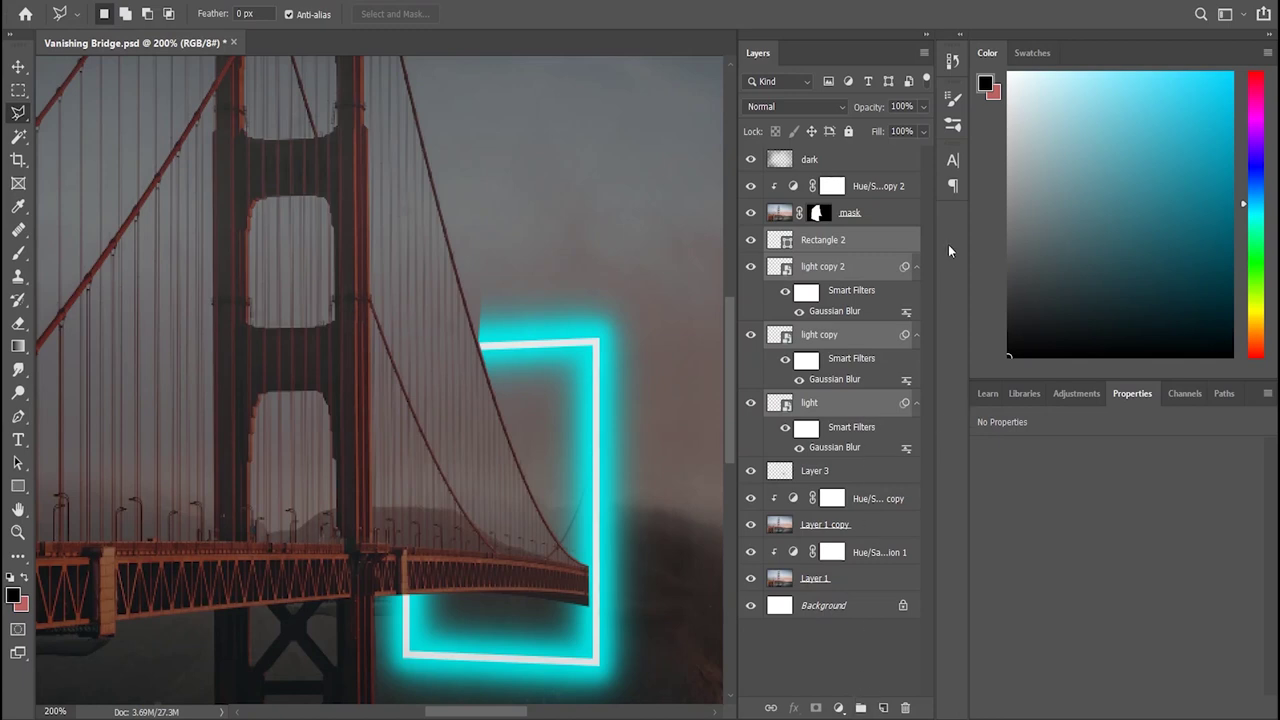
# Step: Merge the frame and glow layers into one layer named 'portal'
pyautogui.hotkey('ctrl', 'e')
pyautogui.doubleClick(822, 240)
pyautogui.write('portal')
pyautogui.click(801, 528)
pyautogui.click(751, 240)
pyautogui.click(751, 240)
pyautogui.click(885, 214)
pyautogui.press('h')
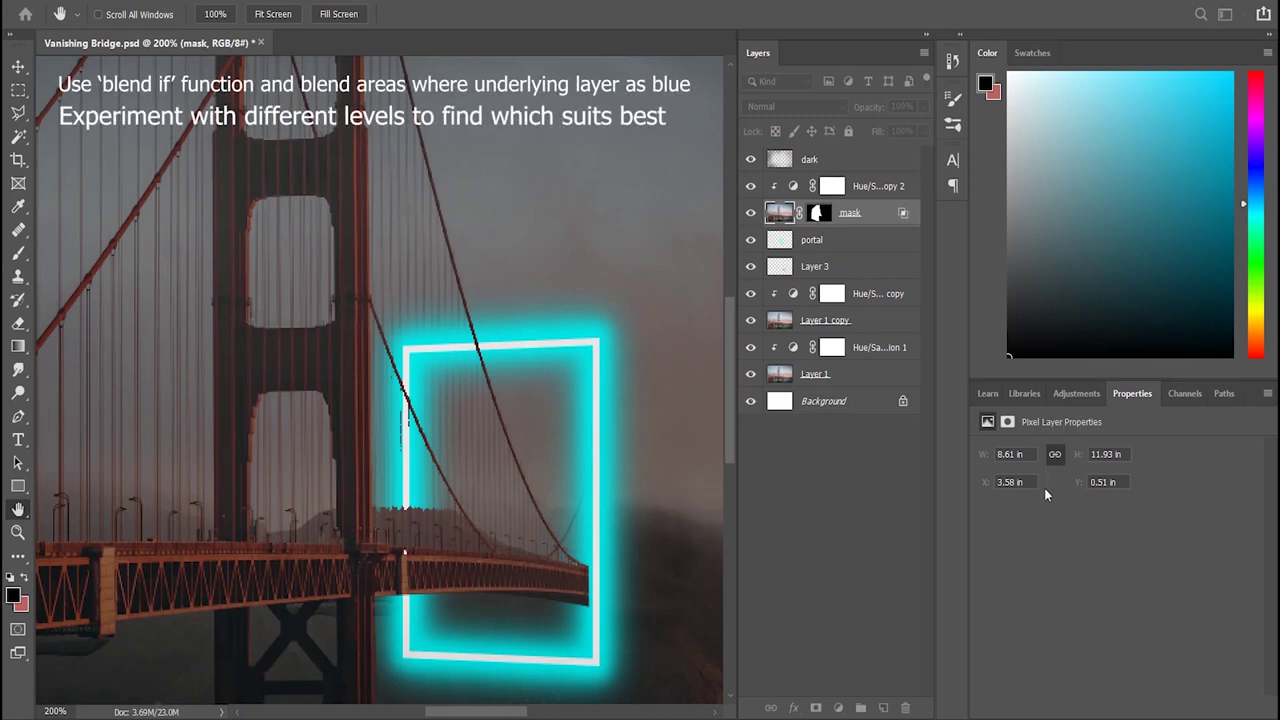
# Step: Target the mask layer's mask with a 4 px white brush at 100% opacity
pyautogui.press('l')
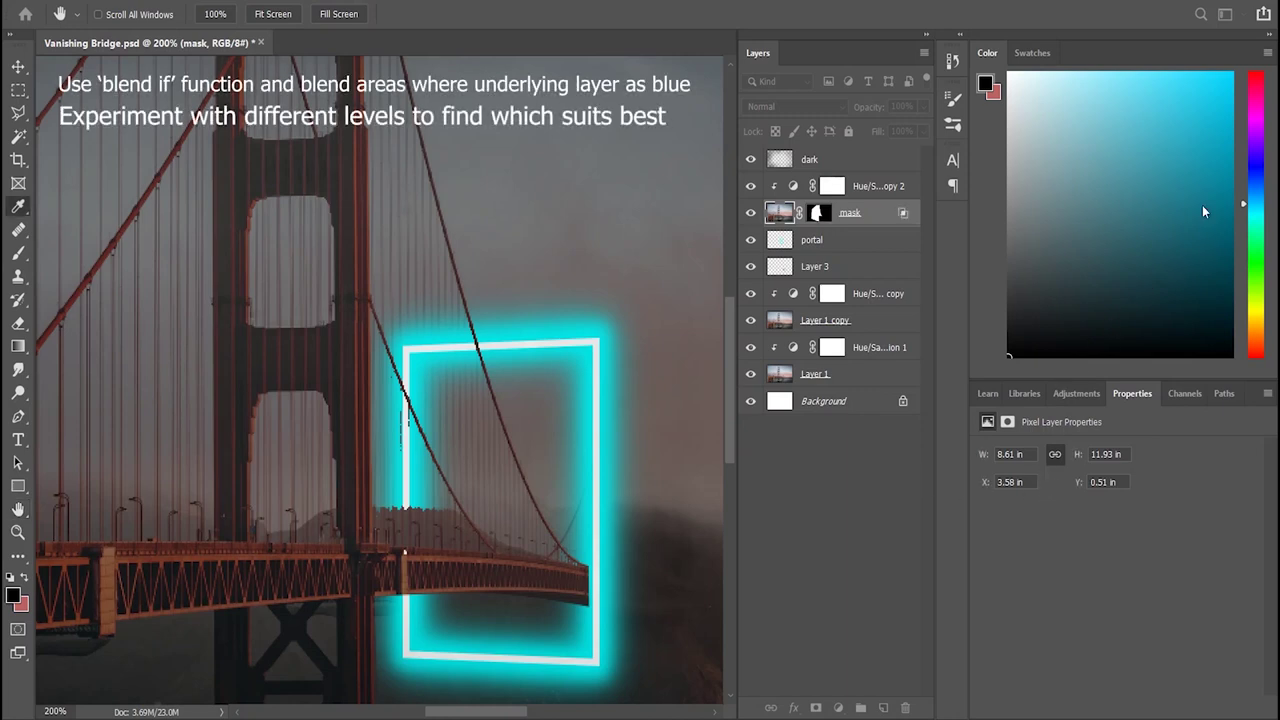
pyautogui.scroll(1, 430, 470)
pyautogui.scroll(1, 430, 470)
pyautogui.scroll(2, 428, 470)
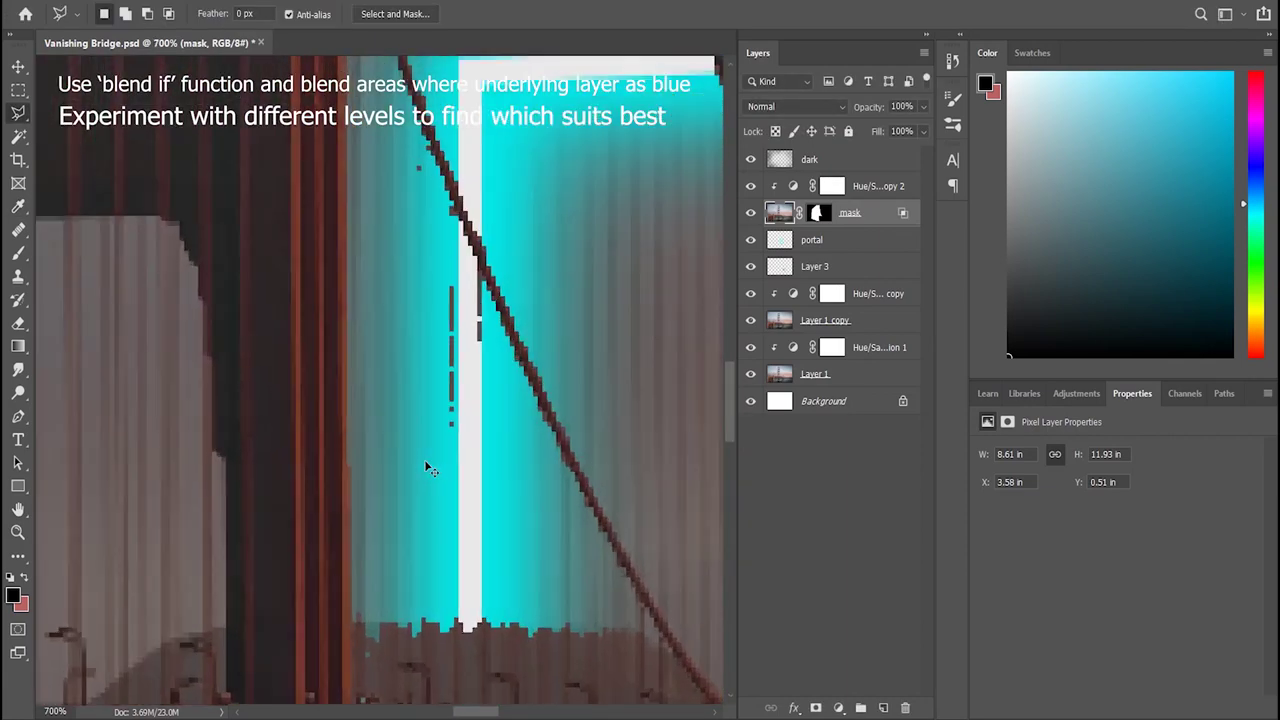
pyautogui.scroll(2, 428, 470)
pyautogui.click(818, 214)
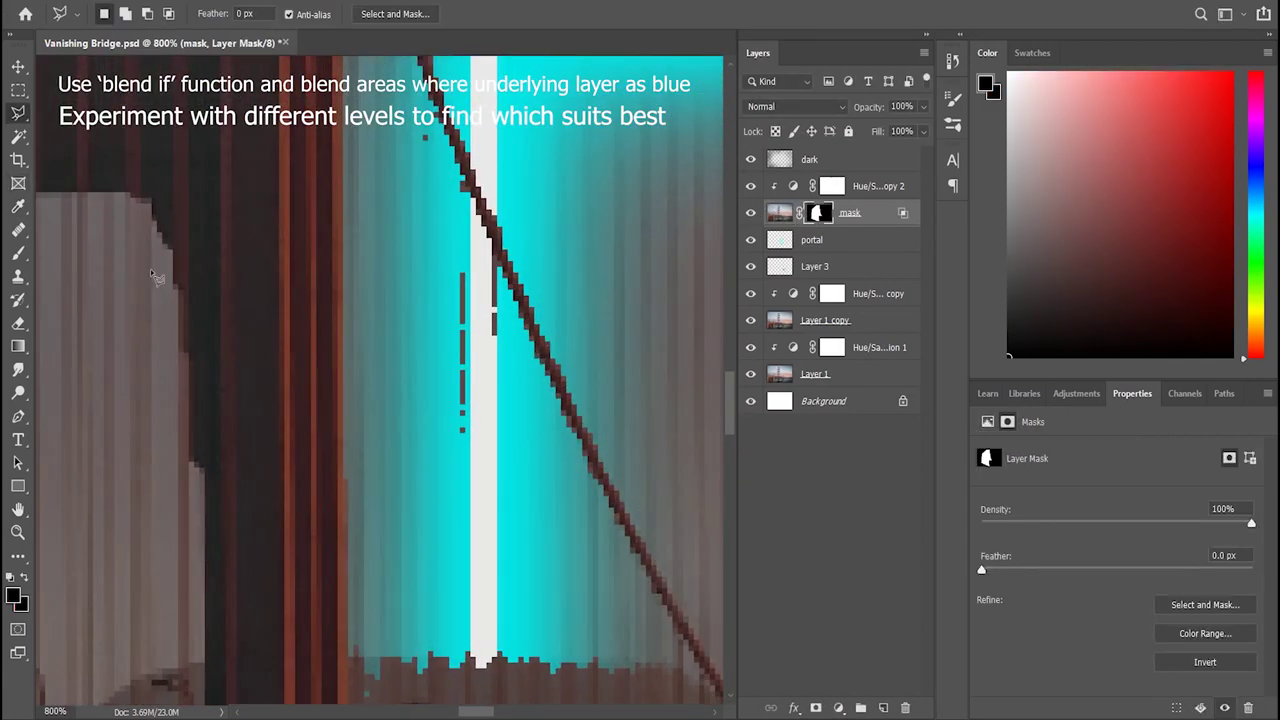
pyautogui.click(24, 252)
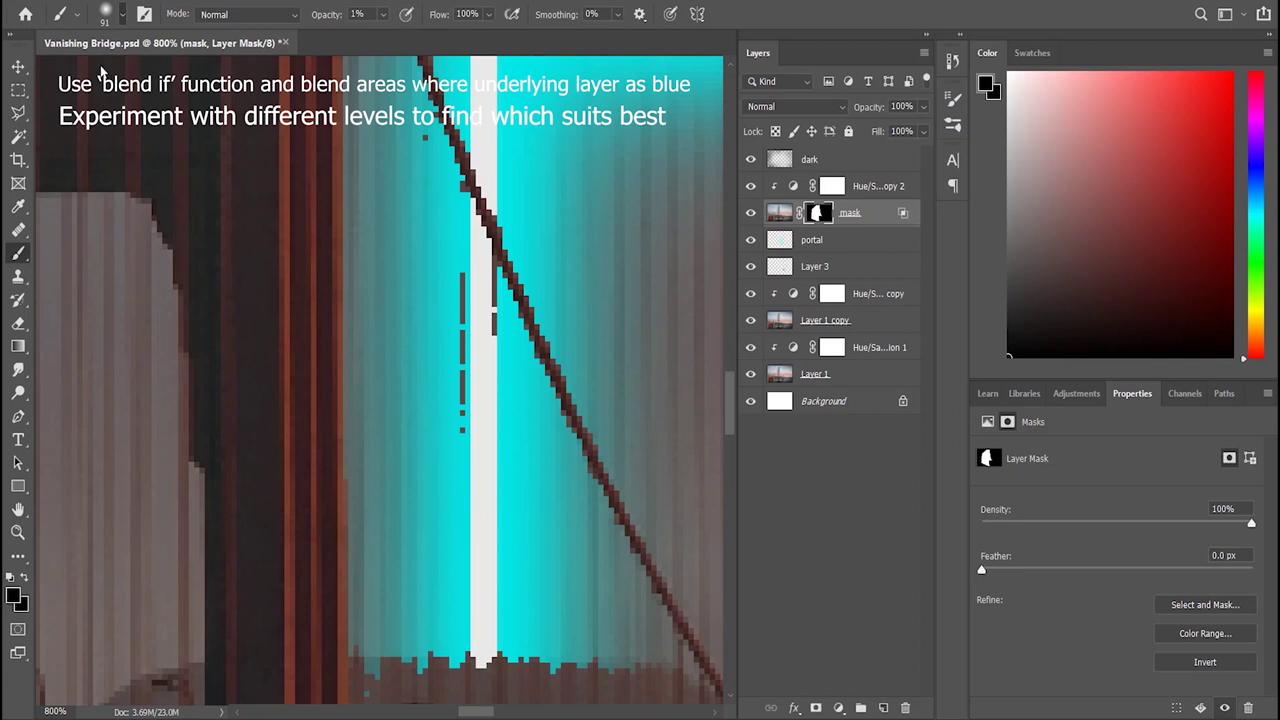
pyautogui.press('[')
pyautogui.press('[')
pyautogui.press('[')
pyautogui.press('0')
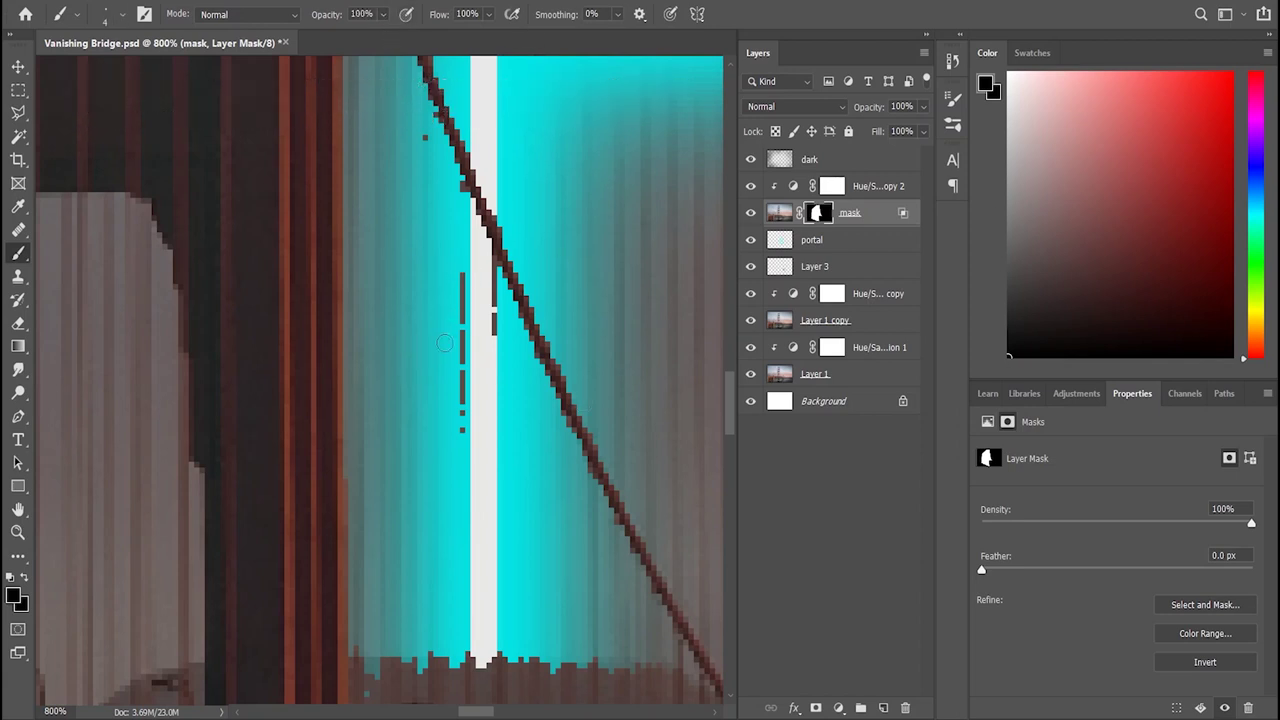
pyautogui.press('x')
pyautogui.press('x')
pyautogui.press('x')
pyautogui.press('x')
# Step: Paint white over the stray dark dashes beside the portal's frame
pyautogui.moveTo(455, 297); pyautogui.dragTo(455, 422)
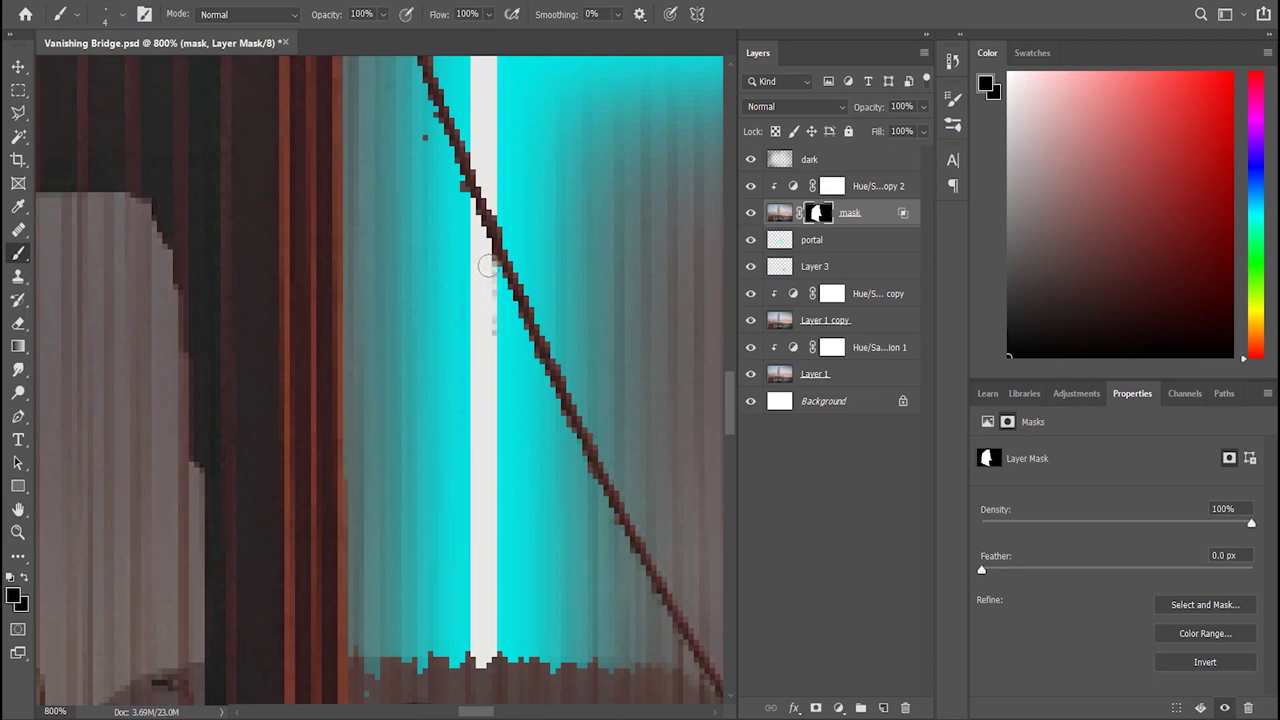
pyautogui.scroll(3, 500, 494)
pyautogui.keyDown('alt'); pyautogui.scroll(-1, 600, 478); pyautogui.keyUp('alt')
pyautogui.keyDown('alt'); pyautogui.scroll(-1, 590, 462); pyautogui.keyUp('alt')
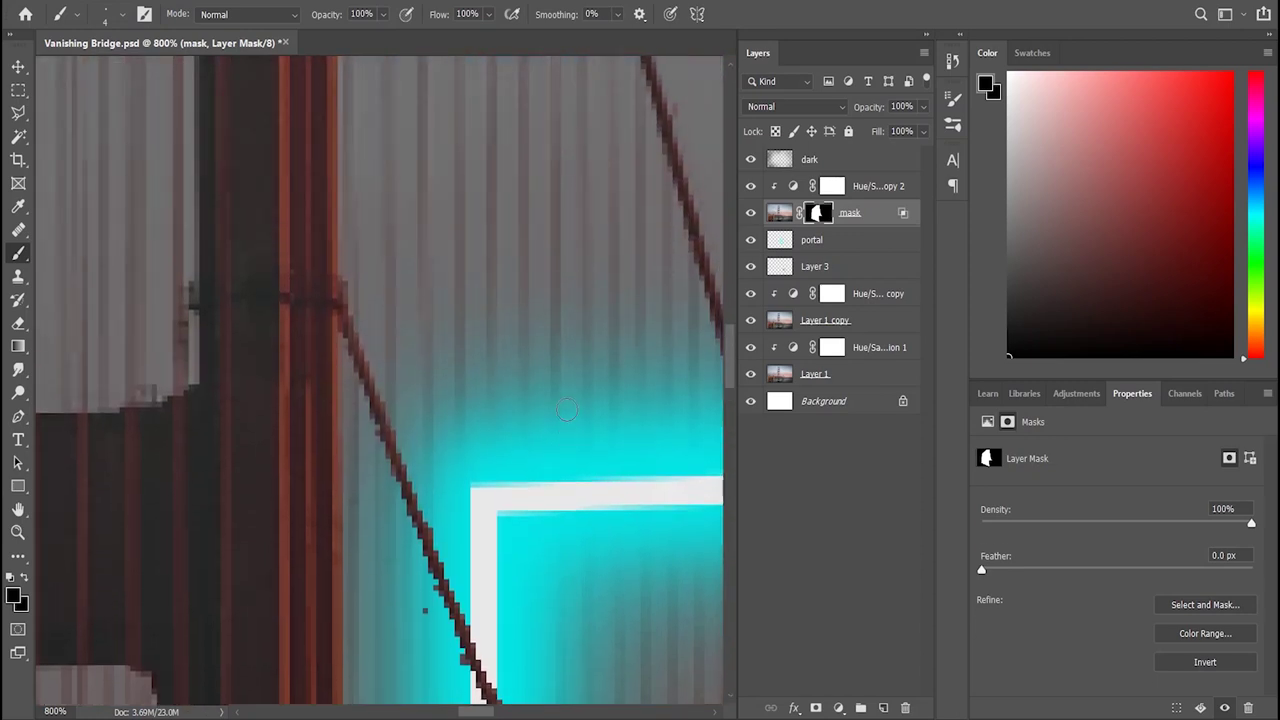
pyautogui.keyDown('alt'); pyautogui.scroll(-1, 580, 448); pyautogui.keyUp('alt')
# Step: Zoom to 800% on the frame edge and paint cyan back down the portal's light beam
pyautogui.hotkey('ctrl', '+')
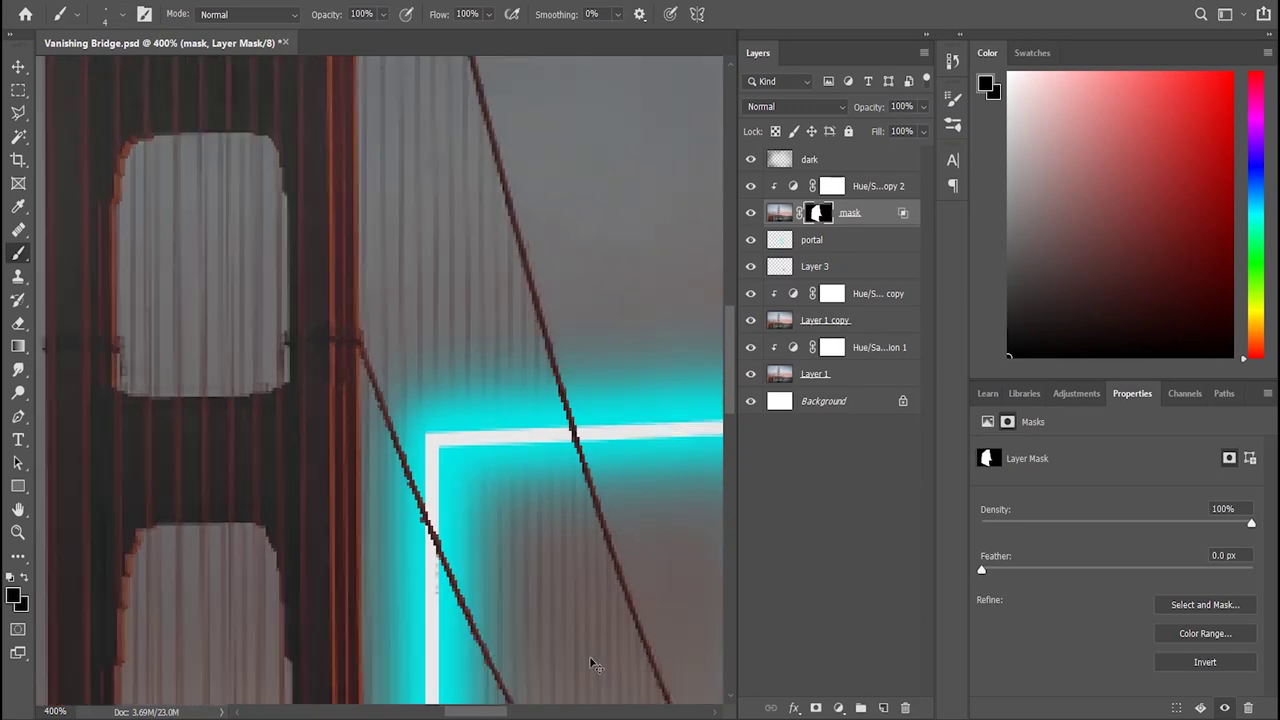
pyautogui.moveTo(589, 656); pyautogui.dragTo(589, 656)
pyautogui.hotkey('ctrl', '+')
pyautogui.hotkey('ctrl', '+')
pyautogui.hotkey('ctrl', '+')
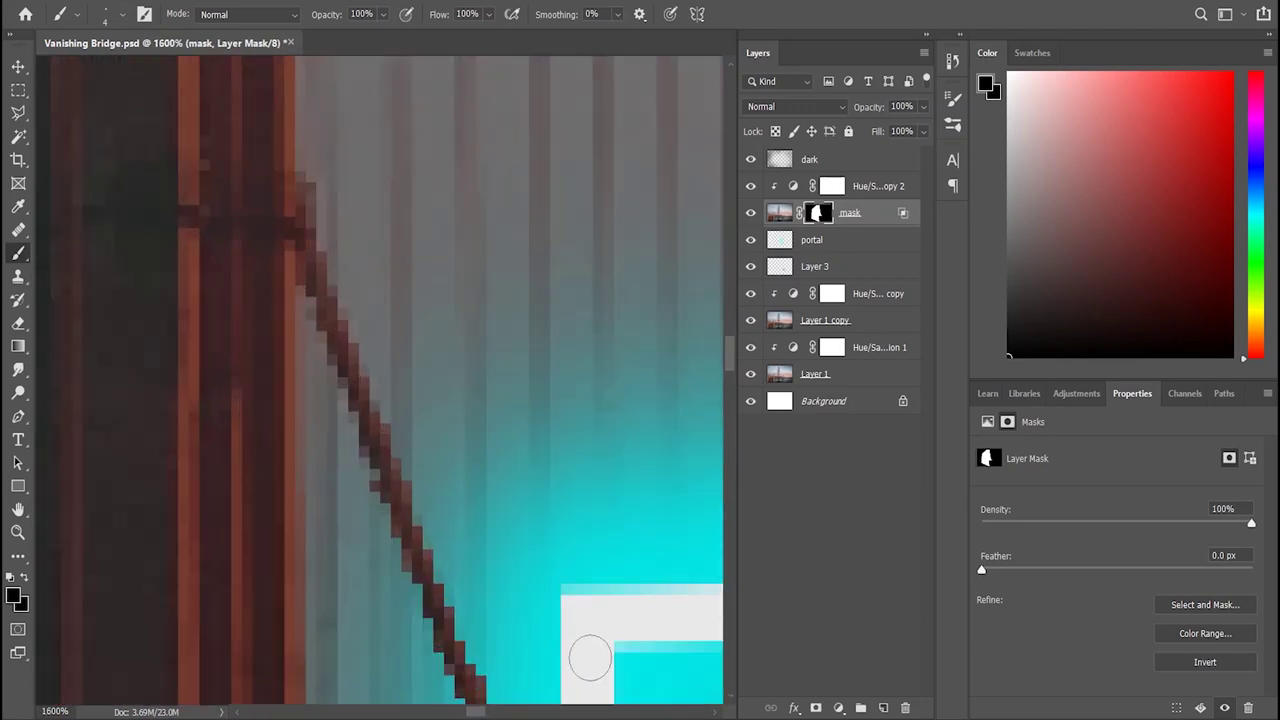
pyautogui.scroll(-2, 648, 595)
pyautogui.scroll(-3, 648, 595)
pyautogui.scroll(-1, 648, 595)
pyautogui.scroll(-5, 586, 557)
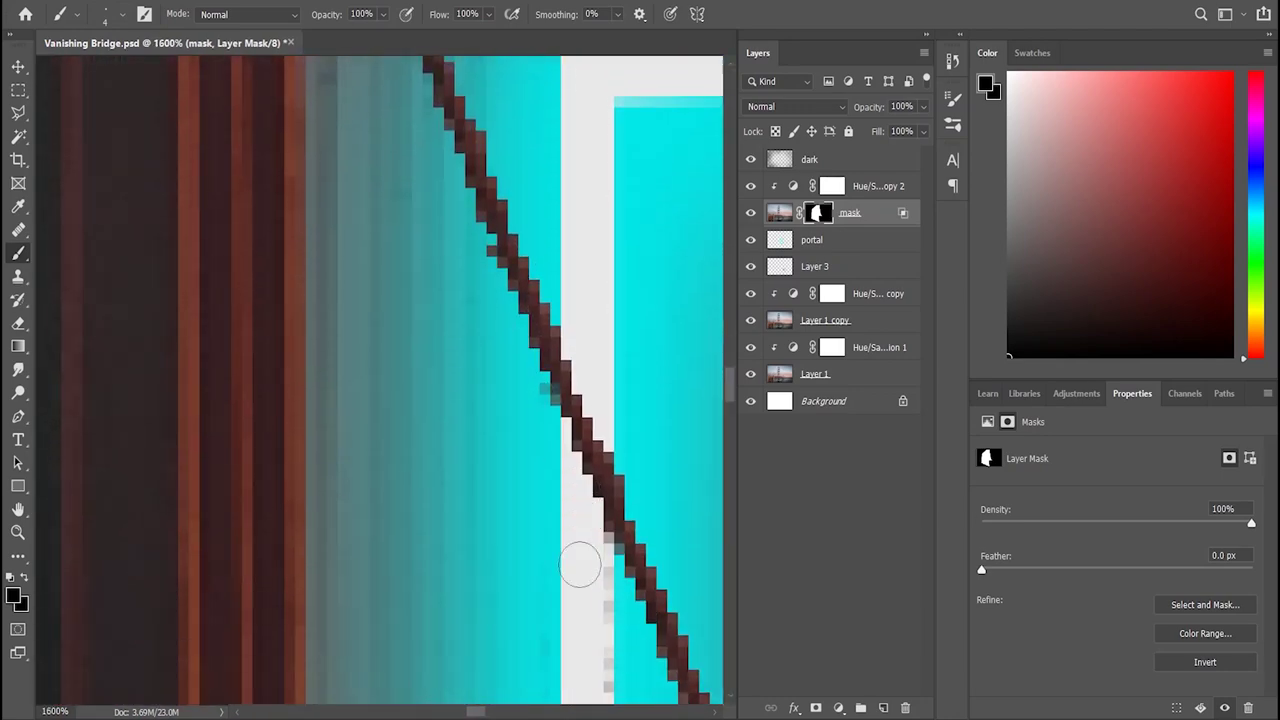
pyautogui.scroll(-3, 580, 540)
pyautogui.scroll(-4, 577, 557)
pyautogui.scroll(-3, 577, 557)
pyautogui.hotkey('ctrl', '-')
pyautogui.hotkey('ctrl', '-')
pyautogui.scroll(1, 565, 263)
pyautogui.moveTo(484, 216); pyautogui.dragTo(478, 357)
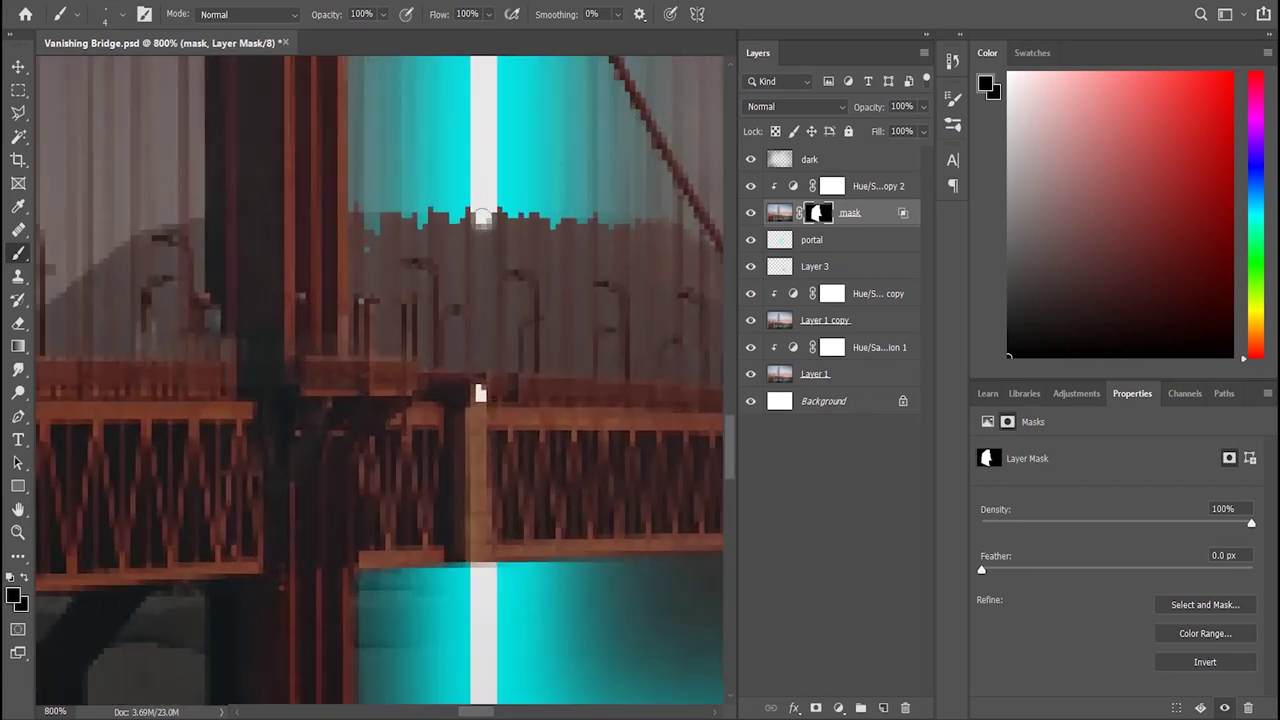
# Step: Reveal portal cyan between the bridge lamp posts and over the short pillars, brushing at 70% opacity
pyautogui.moveTo(512, 214)
pyautogui.mouseDown()
pyautogui.moveTo(513, 256)
pyautogui.moveTo(545, 262)
pyautogui.mouseUp()
pyautogui.press('7')
pyautogui.moveTo(540, 215)
pyautogui.mouseDown()
pyautogui.moveTo(557, 314)
pyautogui.moveTo(553, 277)
pyautogui.mouseUp()
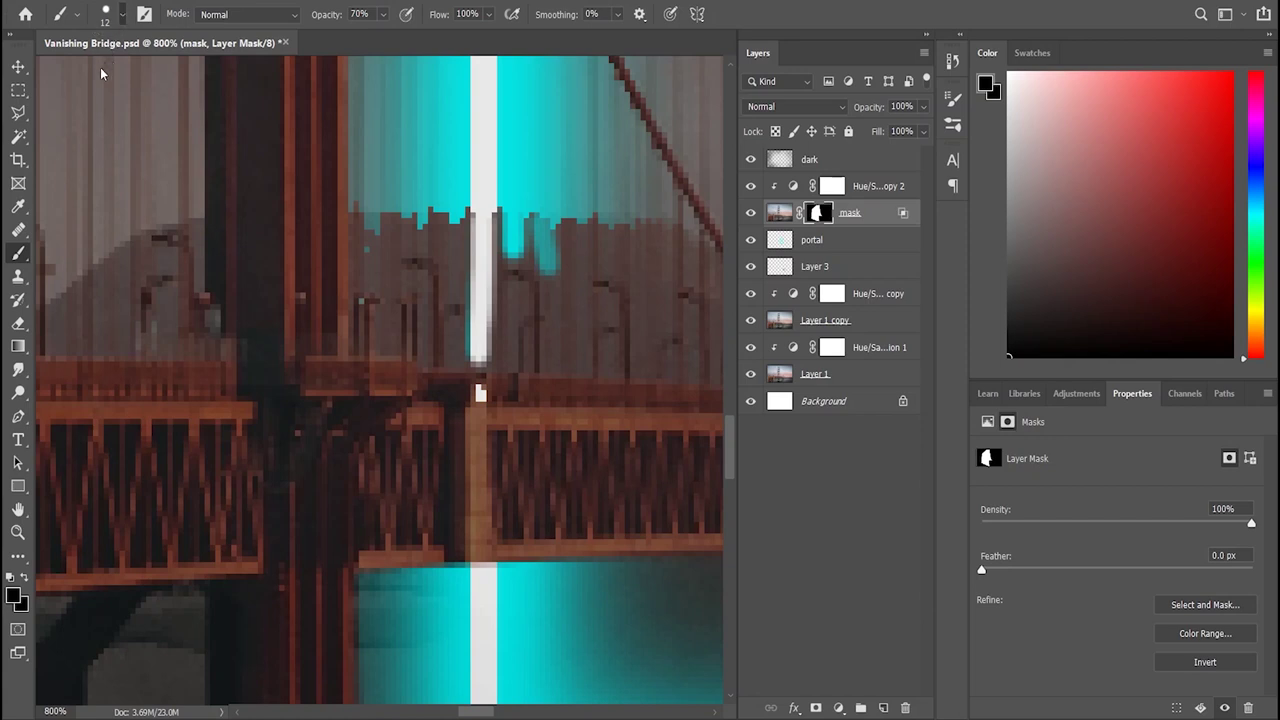
pyautogui.moveTo(580, 229)
pyautogui.mouseDown()
pyautogui.moveTo(583, 326)
pyautogui.moveTo(554, 366)
pyautogui.mouseUp()
pyautogui.moveTo(514, 300); pyautogui.dragTo(511, 368)
pyautogui.moveTo(456, 220)
pyautogui.mouseDown()
pyautogui.moveTo(456, 347)
pyautogui.moveTo(424, 290)
pyautogui.moveTo(421, 232)
pyautogui.moveTo(386, 352)
pyautogui.moveTo(392, 216)
pyautogui.moveTo(380, 210)
pyautogui.moveTo(410, 350)
pyautogui.moveTo(400, 287)
pyautogui.mouseUp()
pyautogui.moveTo(524, 282); pyautogui.dragTo(524, 358)
pyautogui.moveTo(545, 278); pyautogui.dragTo(545, 362)
# Step: Lower the brush opacity to 11% and switch the painting colour to white
pyautogui.scroll(2, 658, 323)
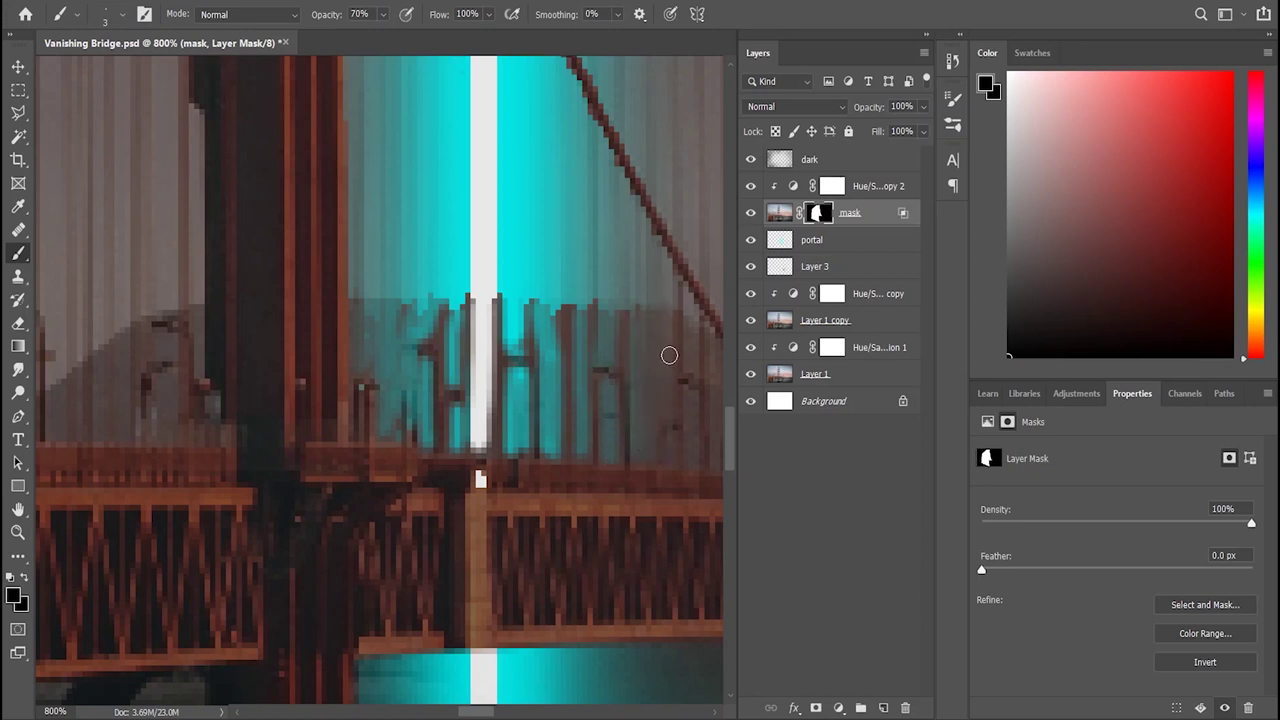
pyautogui.moveTo(480, 714); pyautogui.dragTo(490, 714)
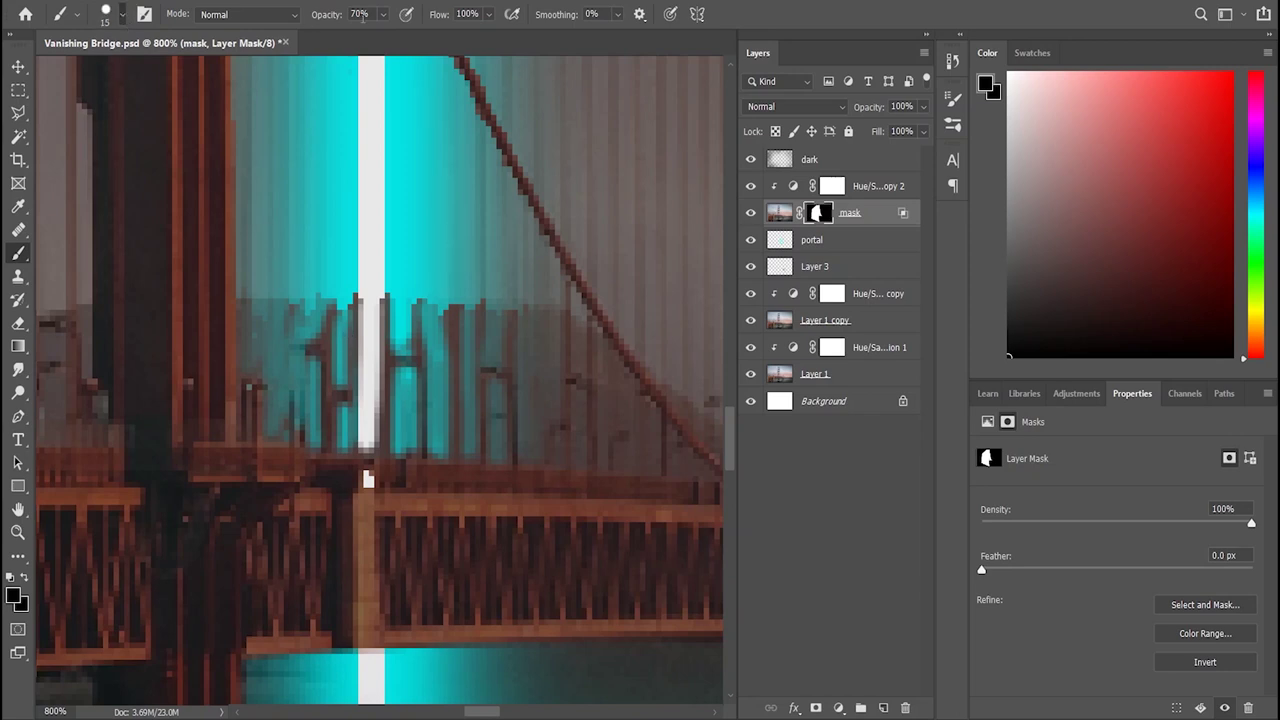
pyautogui.press('1')
pyautogui.press('1')
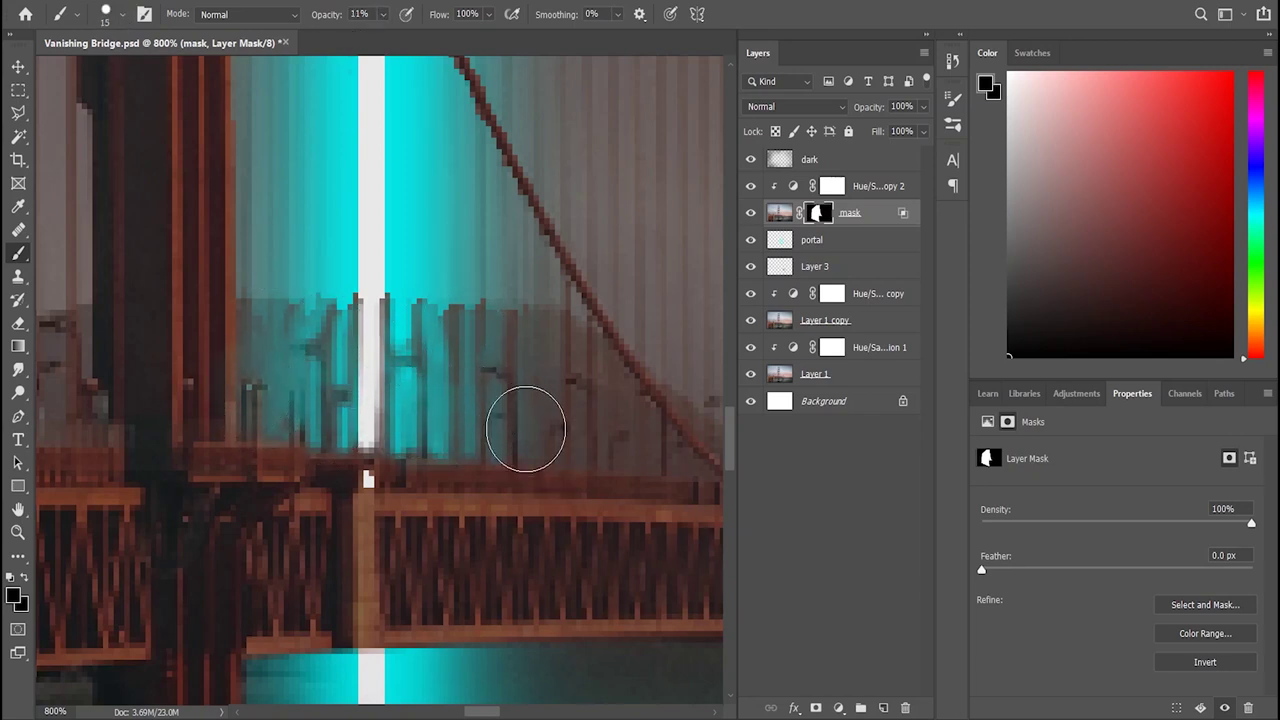
pyautogui.scroll(-5, 604, 433)
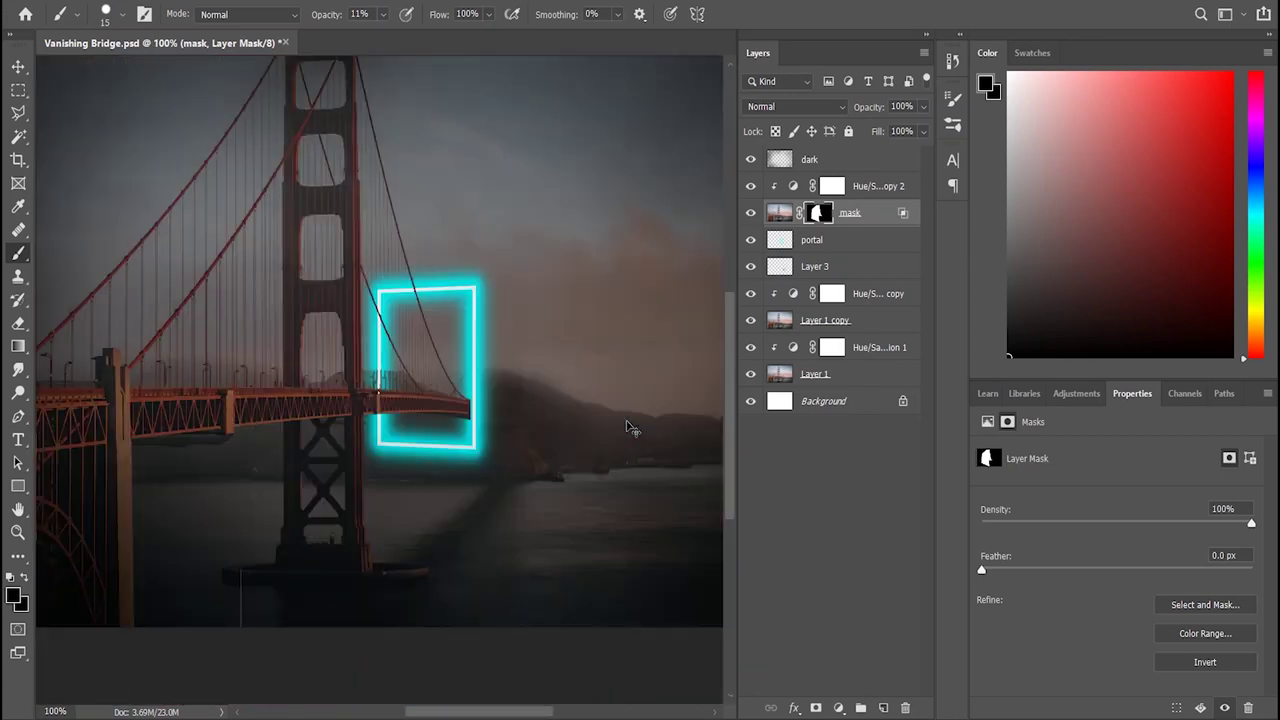
pyautogui.scroll(1, 632, 428)
pyautogui.scroll(2, 379, 380)
pyautogui.scroll(5, 379, 380)
pyautogui.scroll(-3, 379, 380)
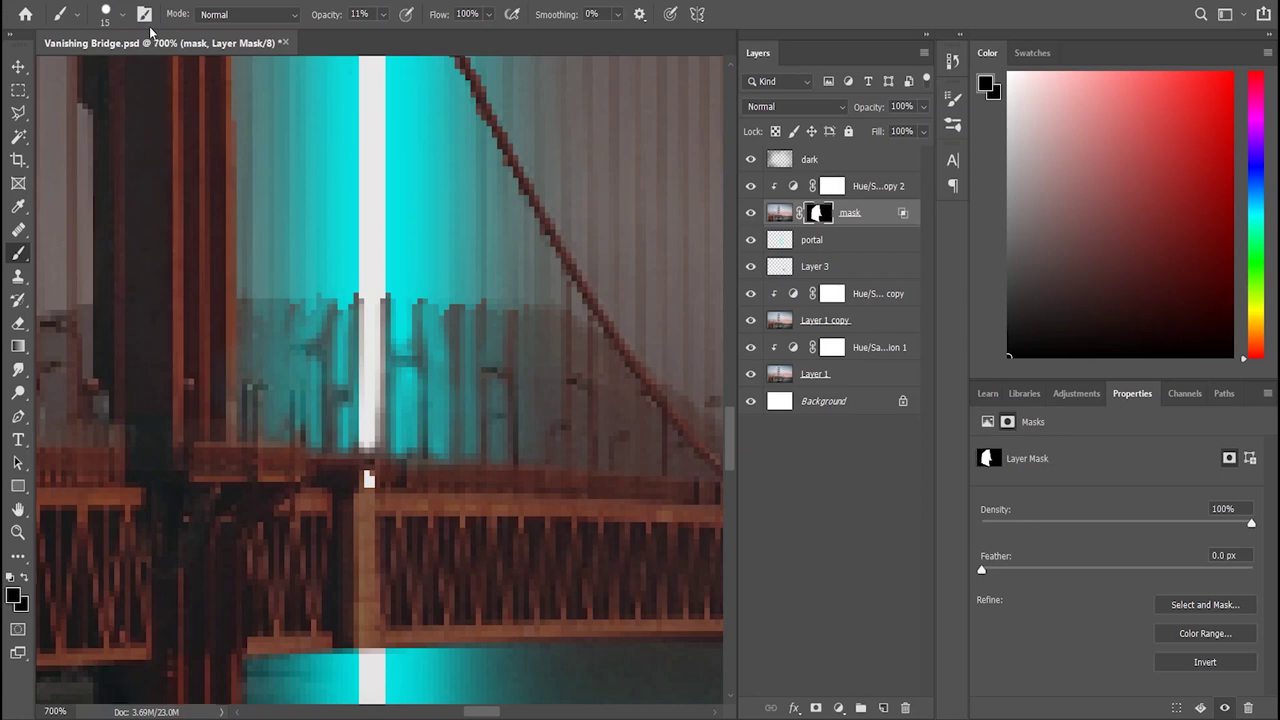
pyautogui.scroll(-5, 368, 479)
pyautogui.scroll(3, 380, 379)
pyautogui.scroll(3, 380, 379)
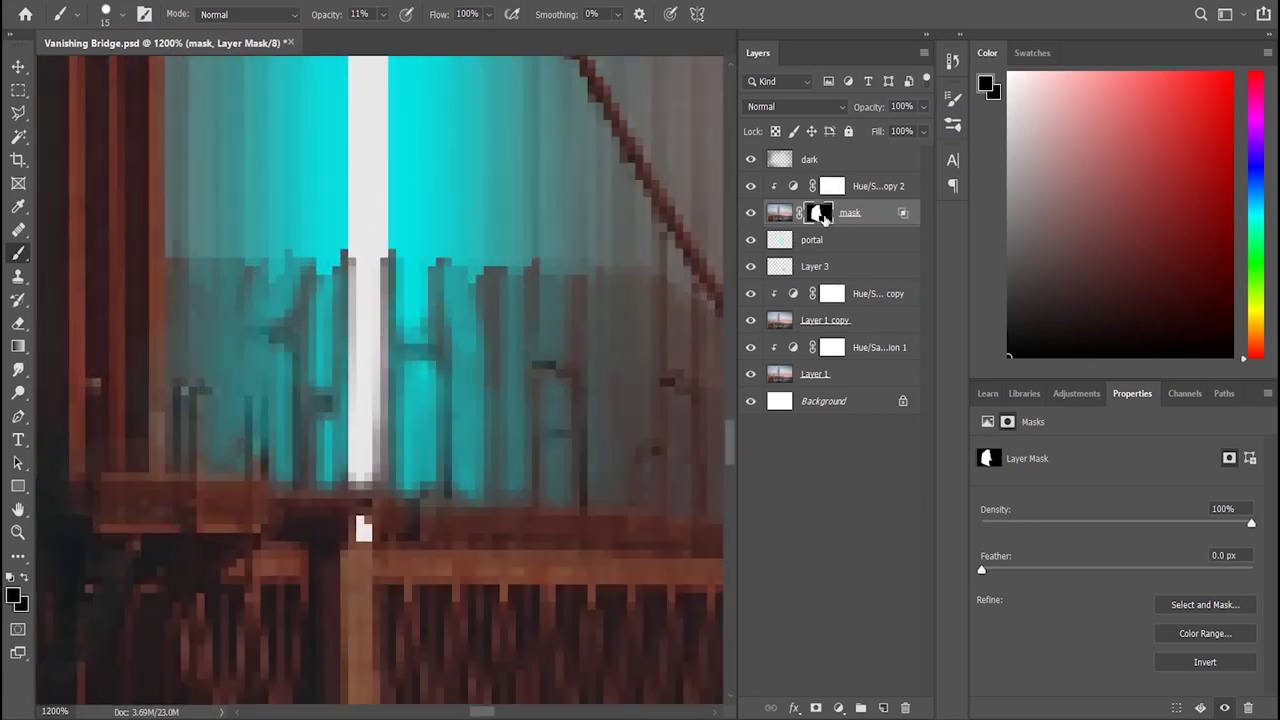
pyautogui.press('x')
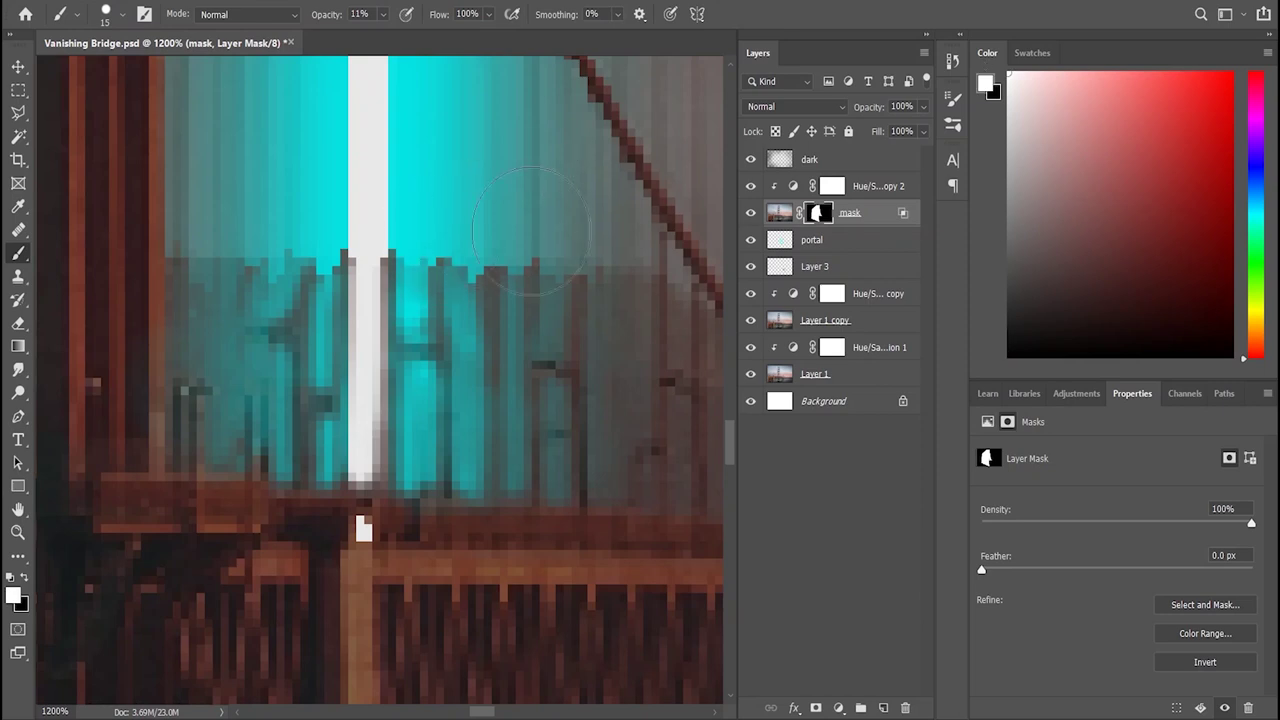
pyautogui.scroll(-3, 528, 443)
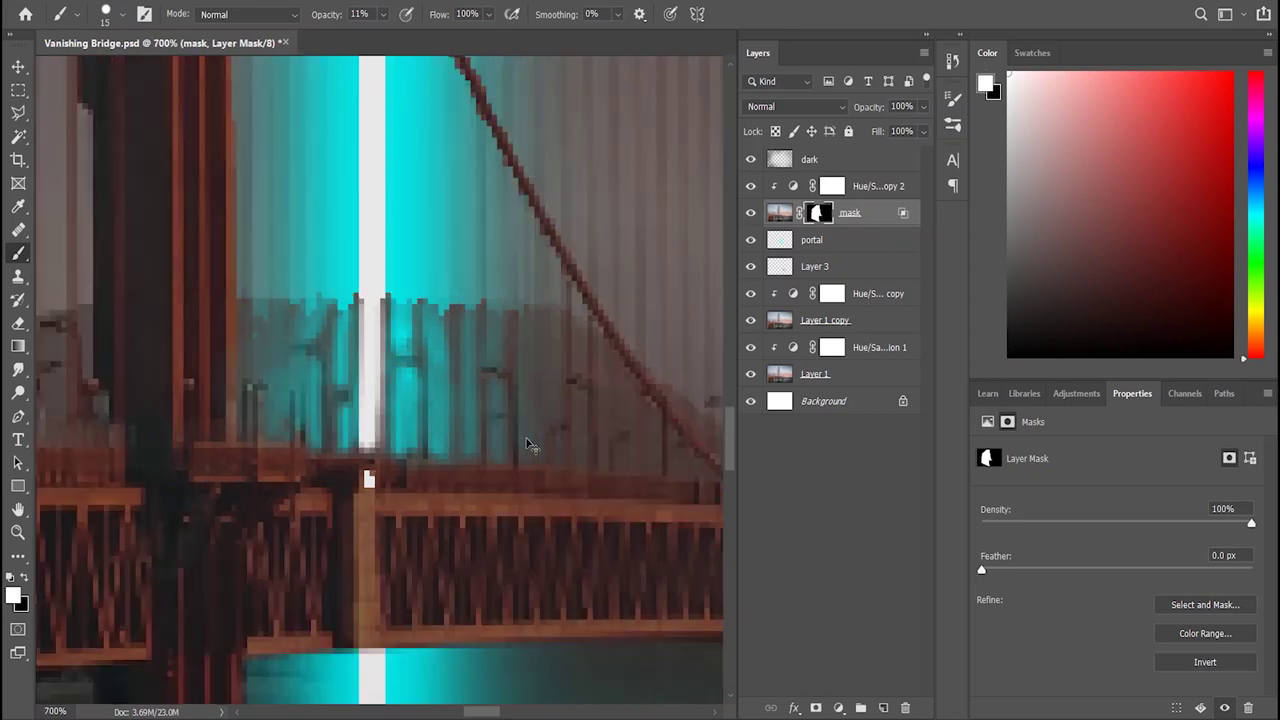
pyautogui.scroll(3, 528, 443)
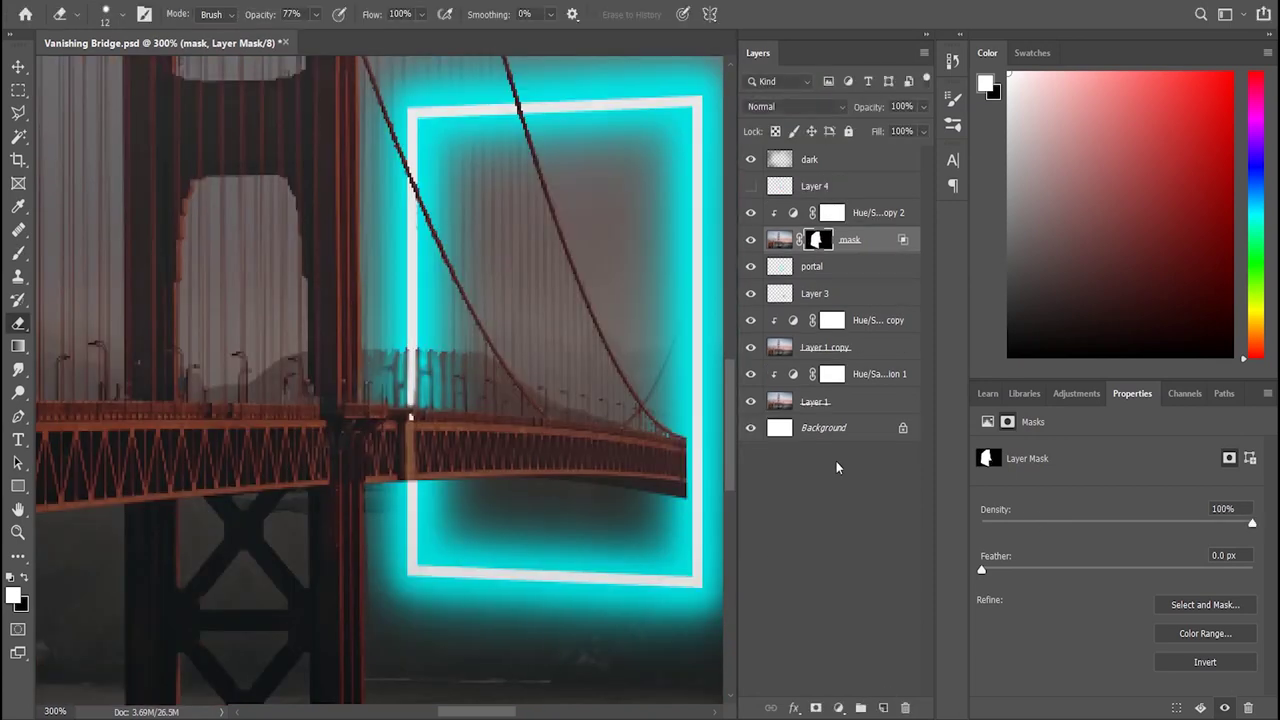
pyautogui.doubleClick(751, 240)
pyautogui.doubleClick(751, 240)
pyautogui.click(751, 240)
pyautogui.doubleClick(751, 240)
pyautogui.click(751, 240)
pyautogui.click(751, 240)
pyautogui.click(751, 240)
pyautogui.hotkey('ctrl', '+')
pyautogui.hotkey('ctrl', '+')
pyautogui.hotkey('ctrl', '+')
pyautogui.hotkey('ctrl', '+')
pyautogui.hotkey('ctrl', '+')
pyautogui.hotkey('ctrl', '+')
pyautogui.doubleClick(817, 241)
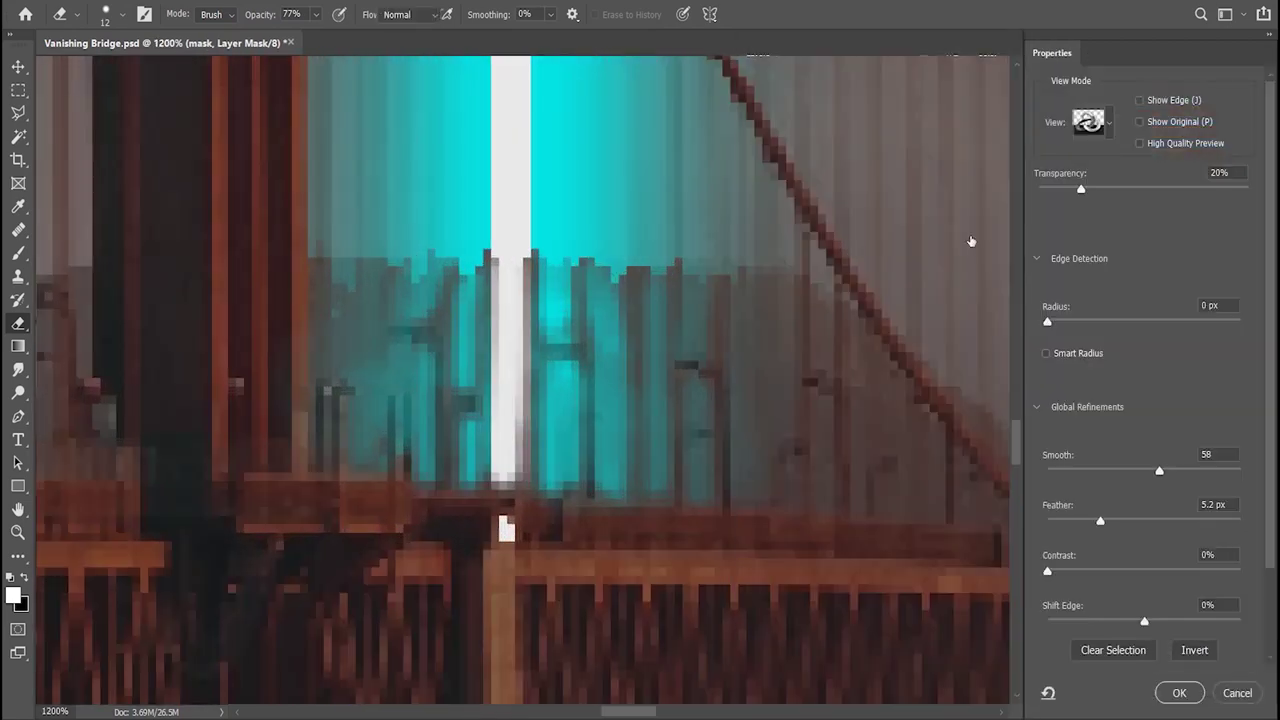
pyautogui.press('Escape')
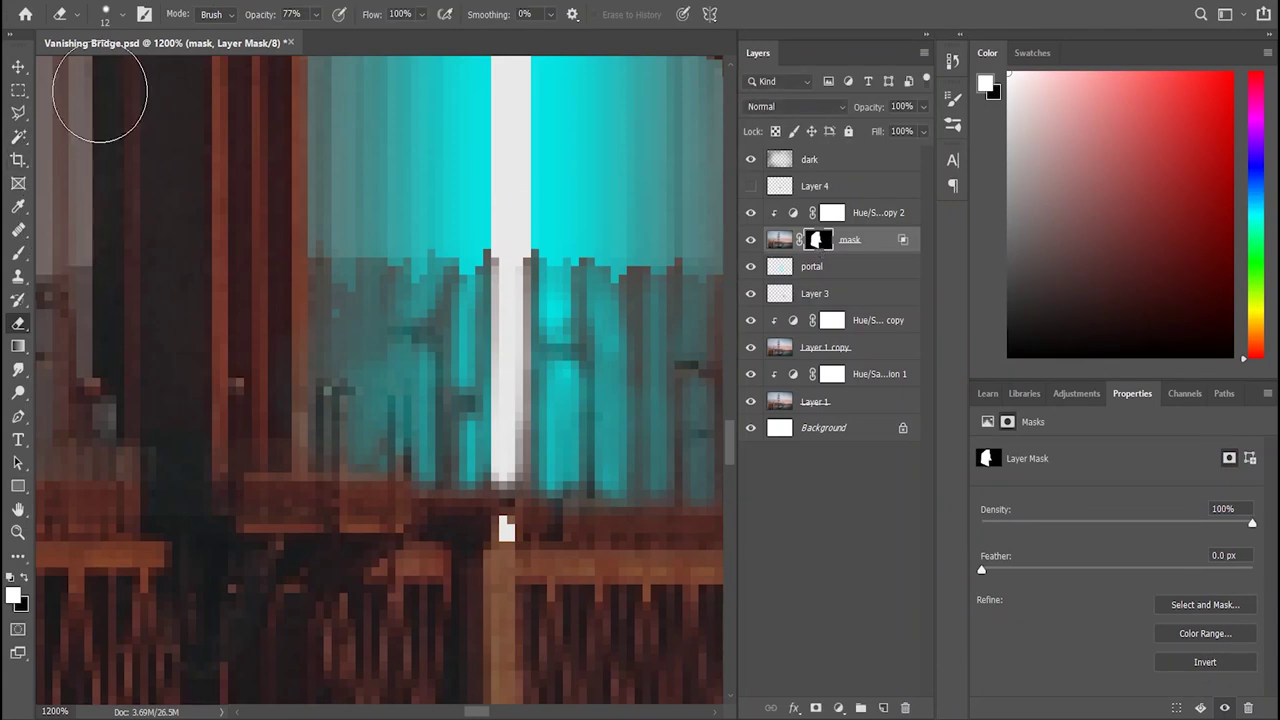
pyautogui.press('x')
# Step: Paint out the teal spill near the beam base on the layer mask
pyautogui.moveTo(500, 235); pyautogui.dragTo(545, 235)
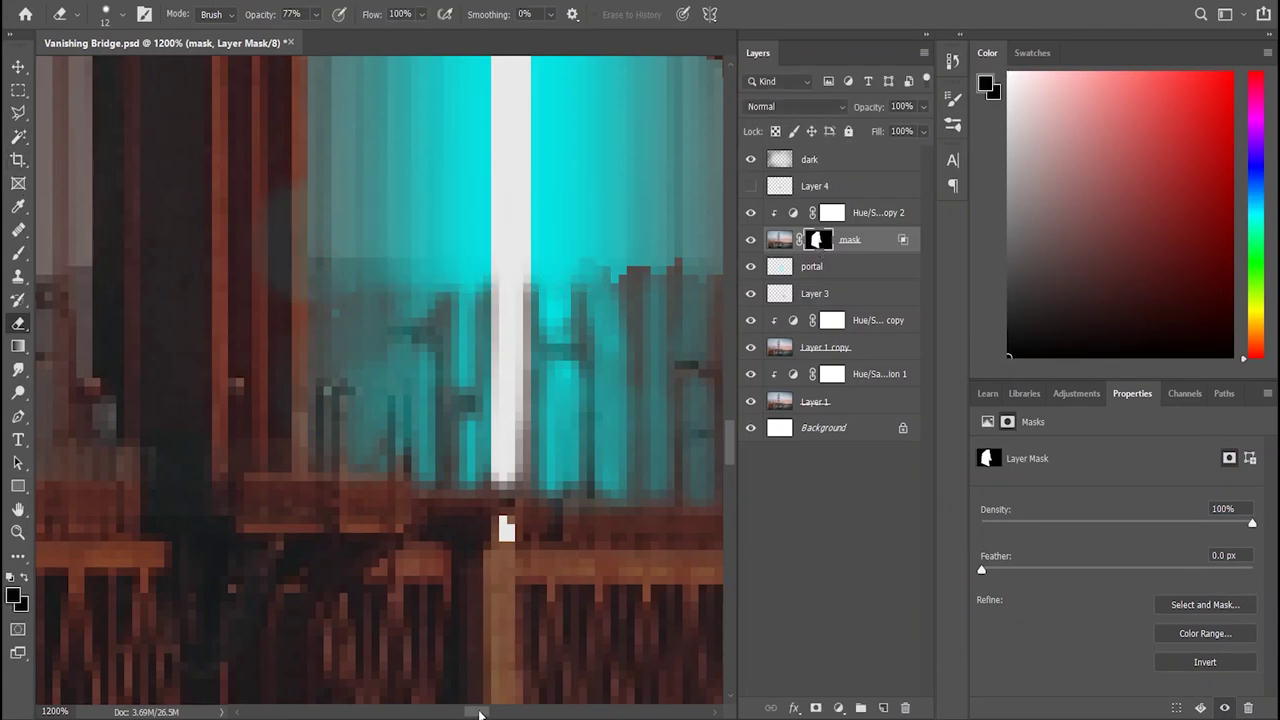
pyautogui.moveTo(480, 713); pyautogui.dragTo(497, 713)
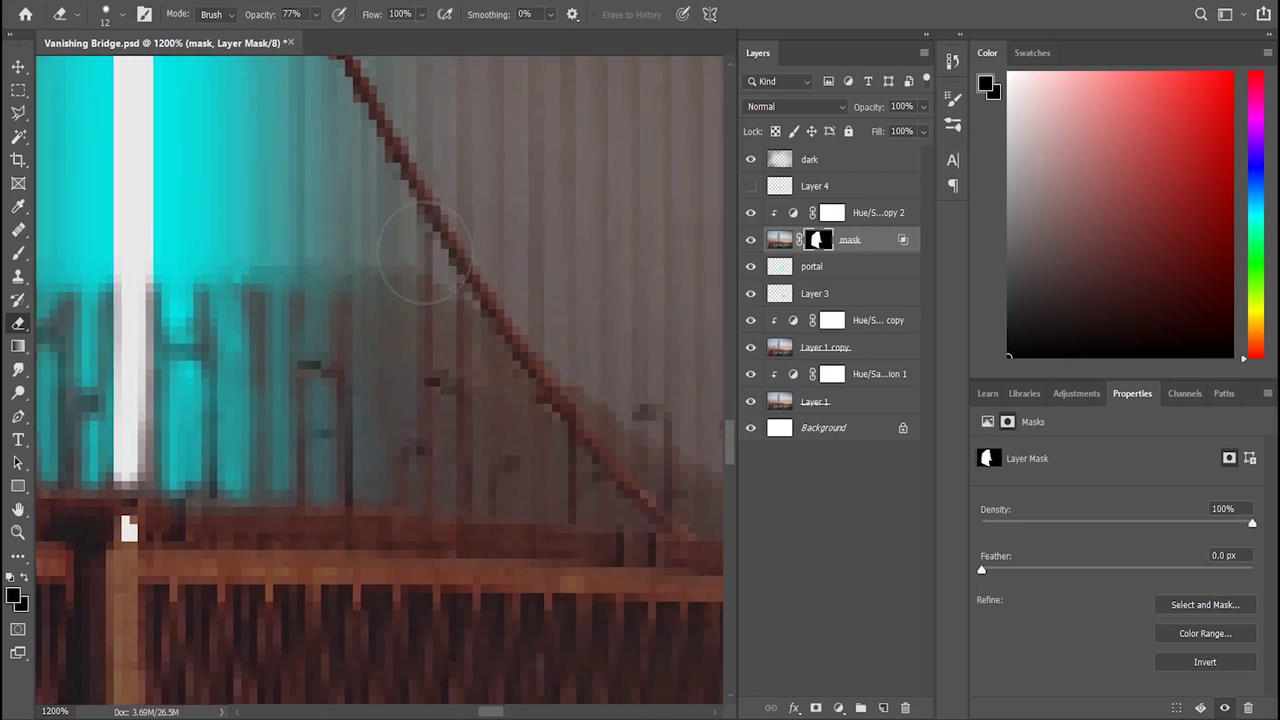
pyautogui.scroll(-3, 511, 295)
pyautogui.scroll(-3, 511, 295)
pyautogui.scroll(3, 511, 295)
pyautogui.scroll(3, 511, 295)
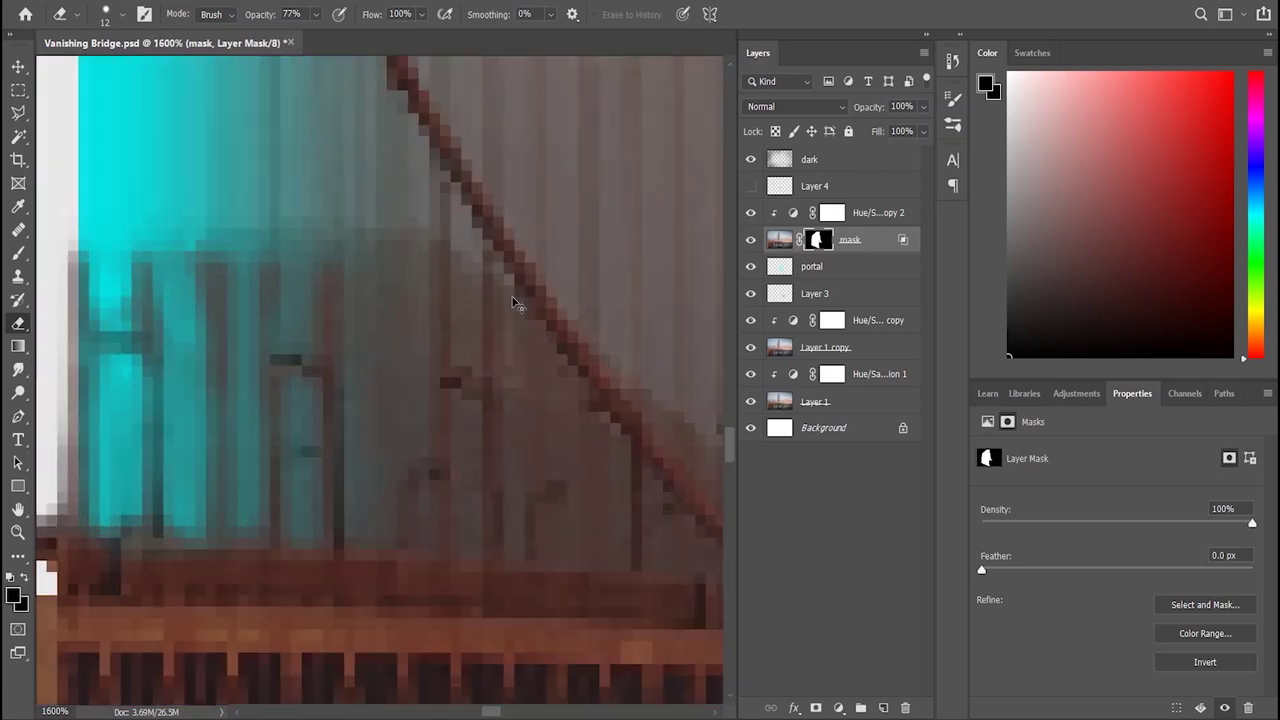
pyautogui.hscroll(-3, 480, 674)
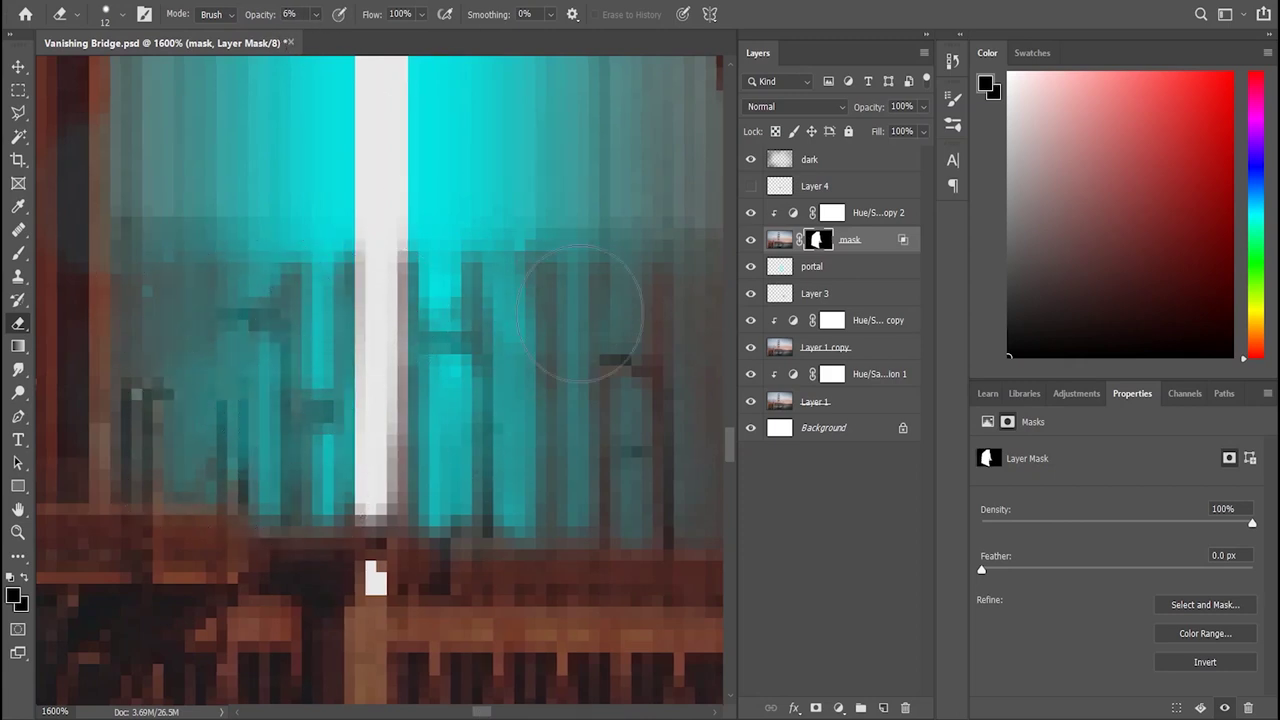
pyautogui.hotkey('ctrl', '-')
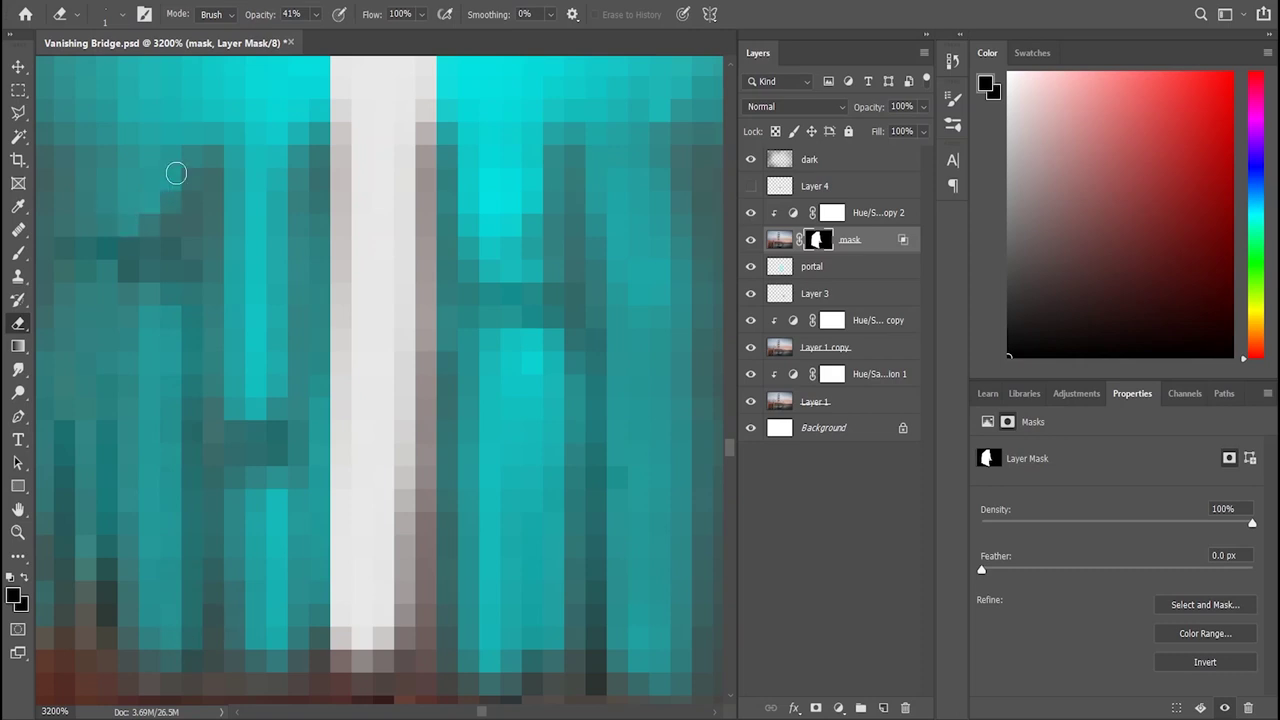
# Step: Clean the mask along the vertical posts and remove small patches near the top
pyautogui.moveTo(277, 175); pyautogui.dragTo(277, 415)
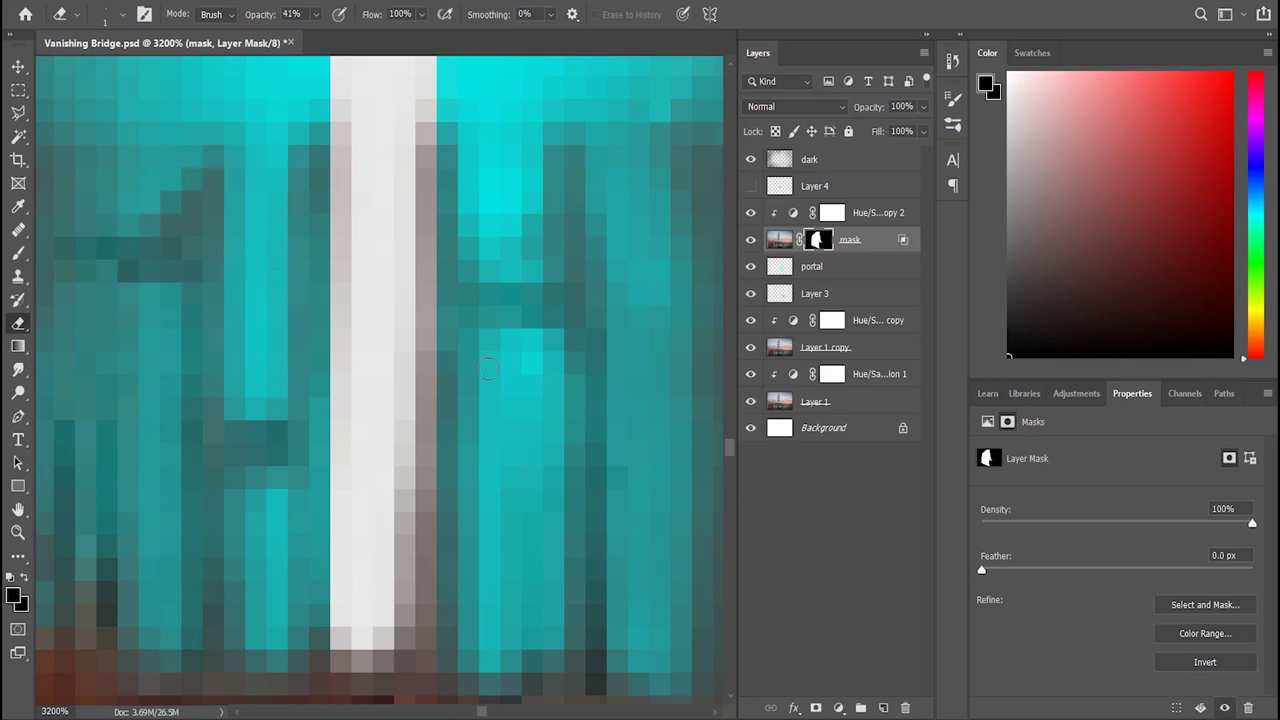
pyautogui.moveTo(469, 345); pyautogui.dragTo(469, 670)
pyautogui.moveTo(447, 250); pyautogui.dragTo(447, 170)
pyautogui.click(477, 140)
pyautogui.moveTo(460, 271); pyautogui.dragTo(498, 271)
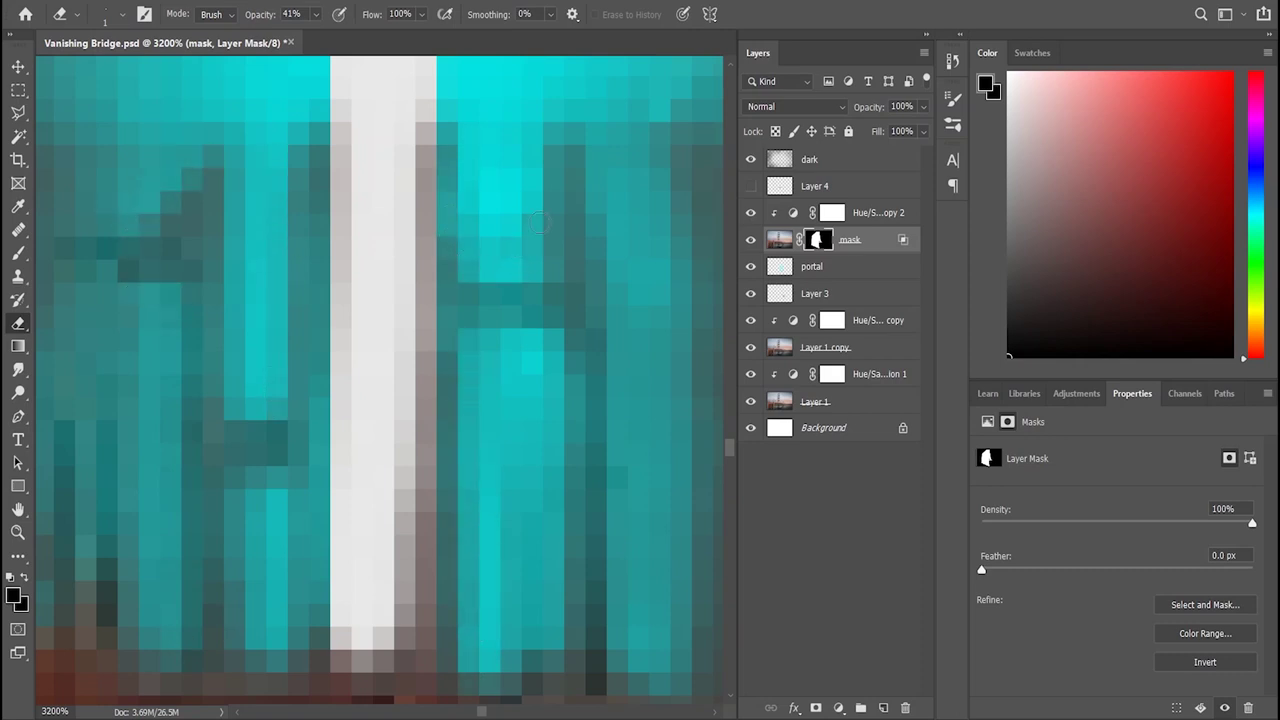
pyautogui.moveTo(553, 214); pyautogui.dragTo(553, 148)
pyautogui.moveTo(564, 505); pyautogui.dragTo(570, 598)
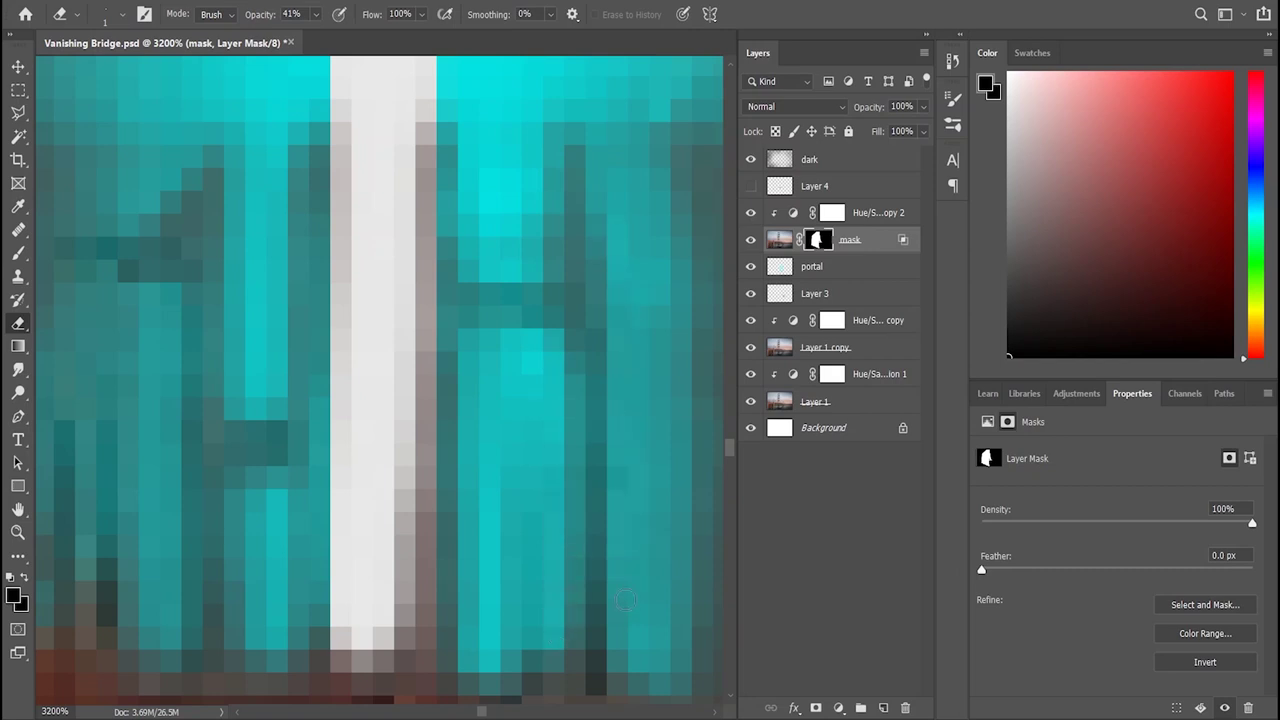
# Step: Extend the mask up along one post and save Vanishing Bridge.psd
pyautogui.hscroll(-5, 380, 380)
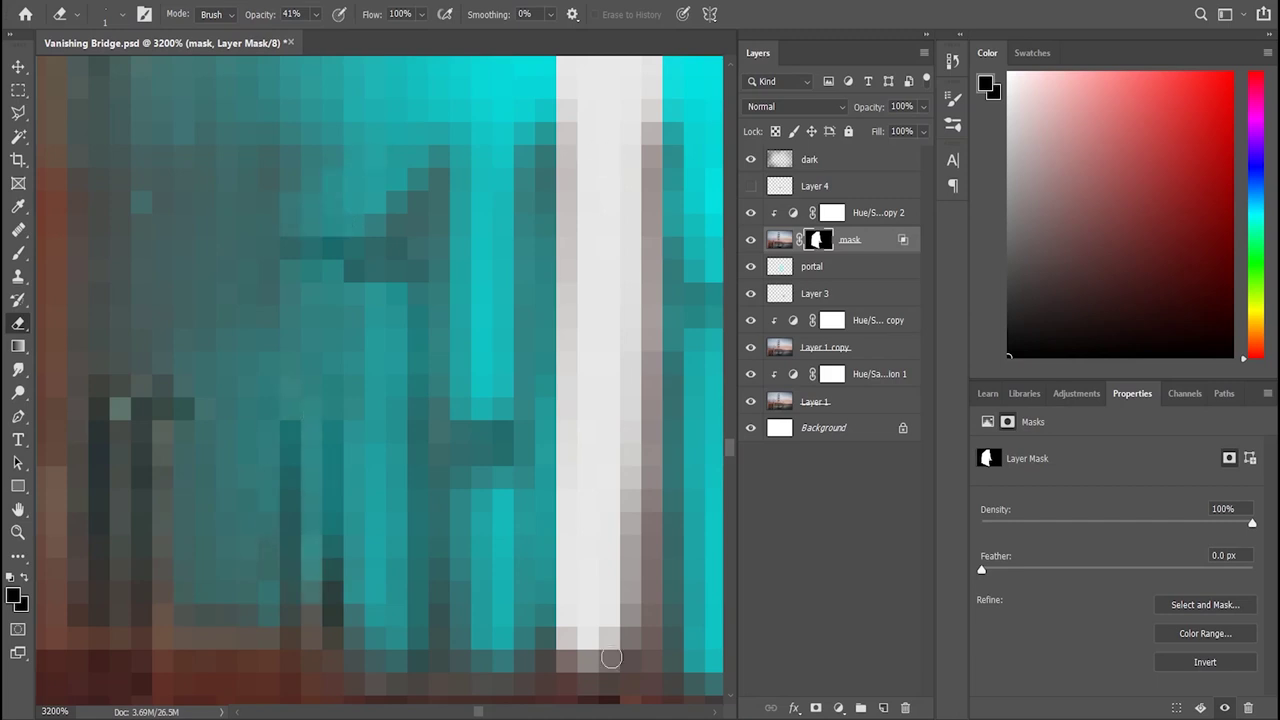
pyautogui.moveTo(478, 713); pyautogui.dragTo(484, 713)
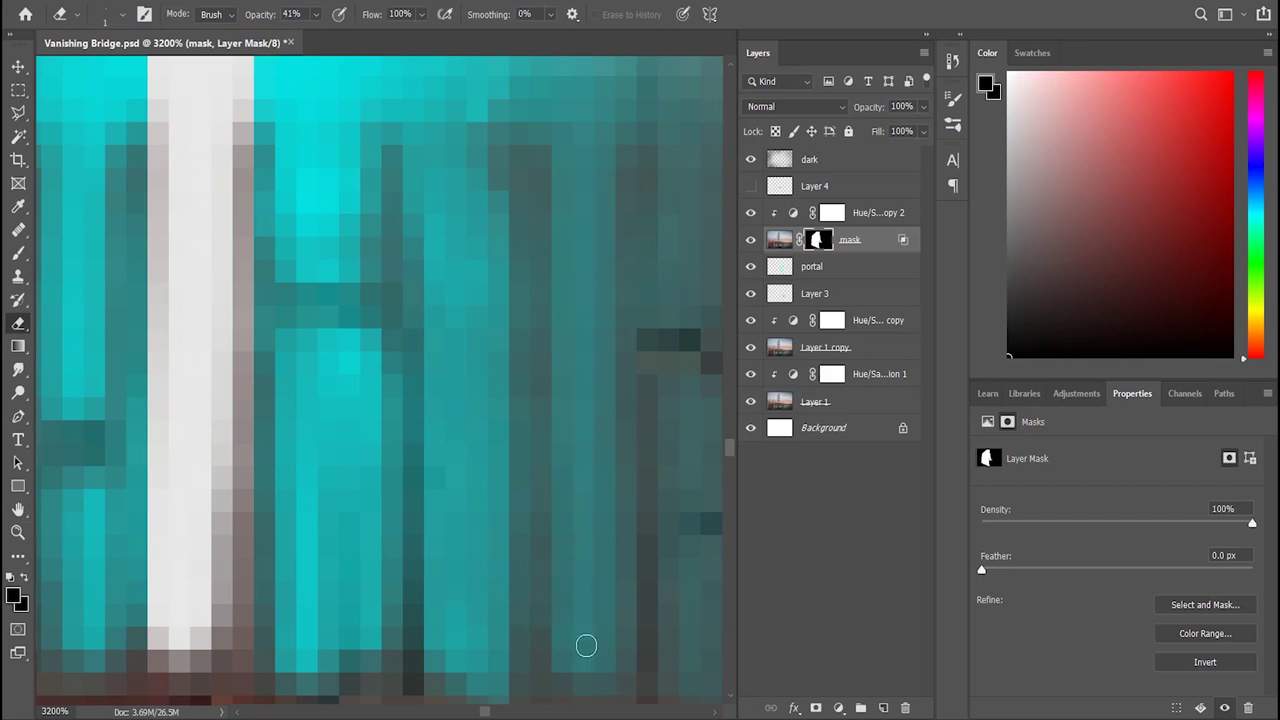
pyautogui.scroll(5, 557, 309)
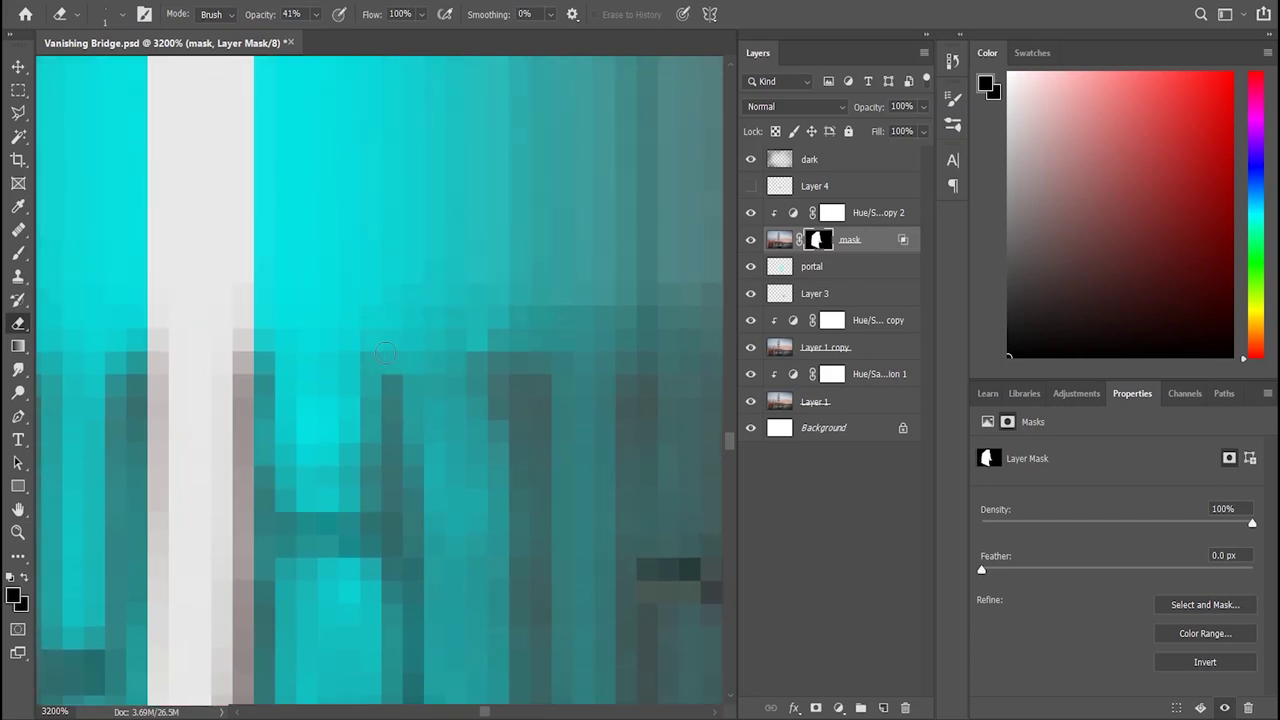
pyautogui.moveTo(340, 484); pyautogui.dragTo(343, 398)
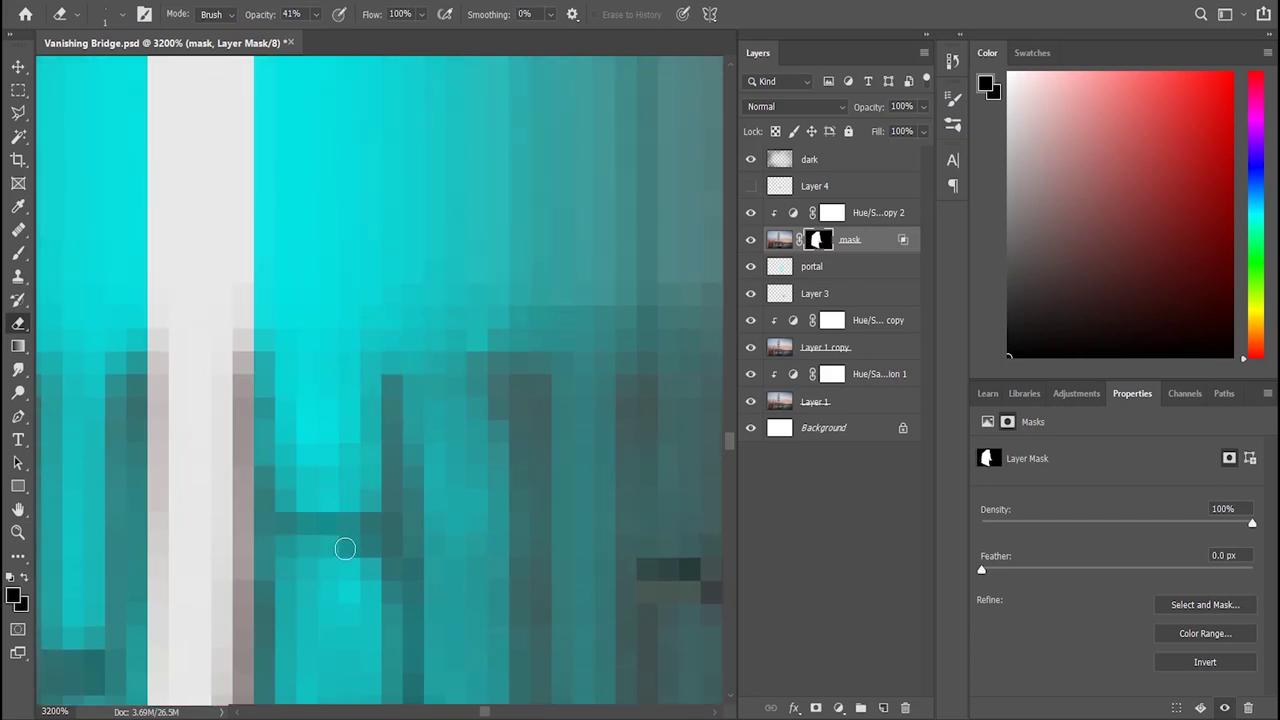
pyautogui.scroll(-3, 418, 546)
pyautogui.scroll(-3, 418, 546)
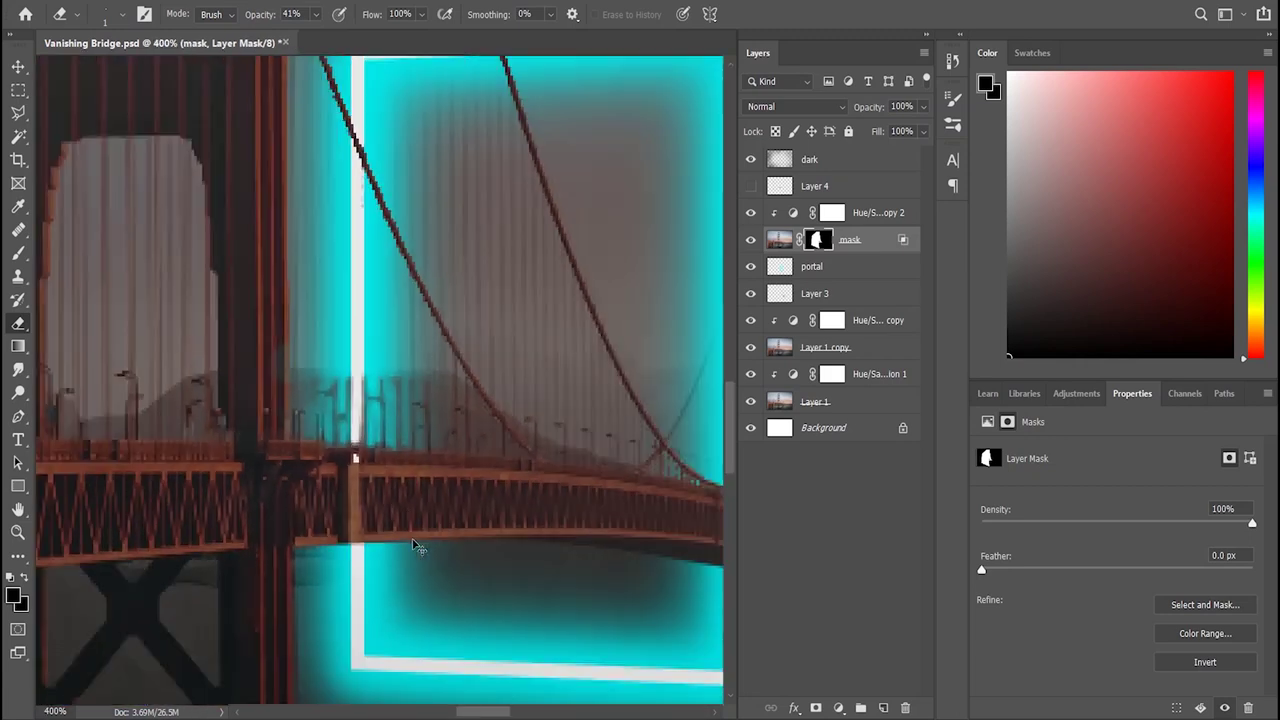
pyautogui.scroll(-1, 412, 539)
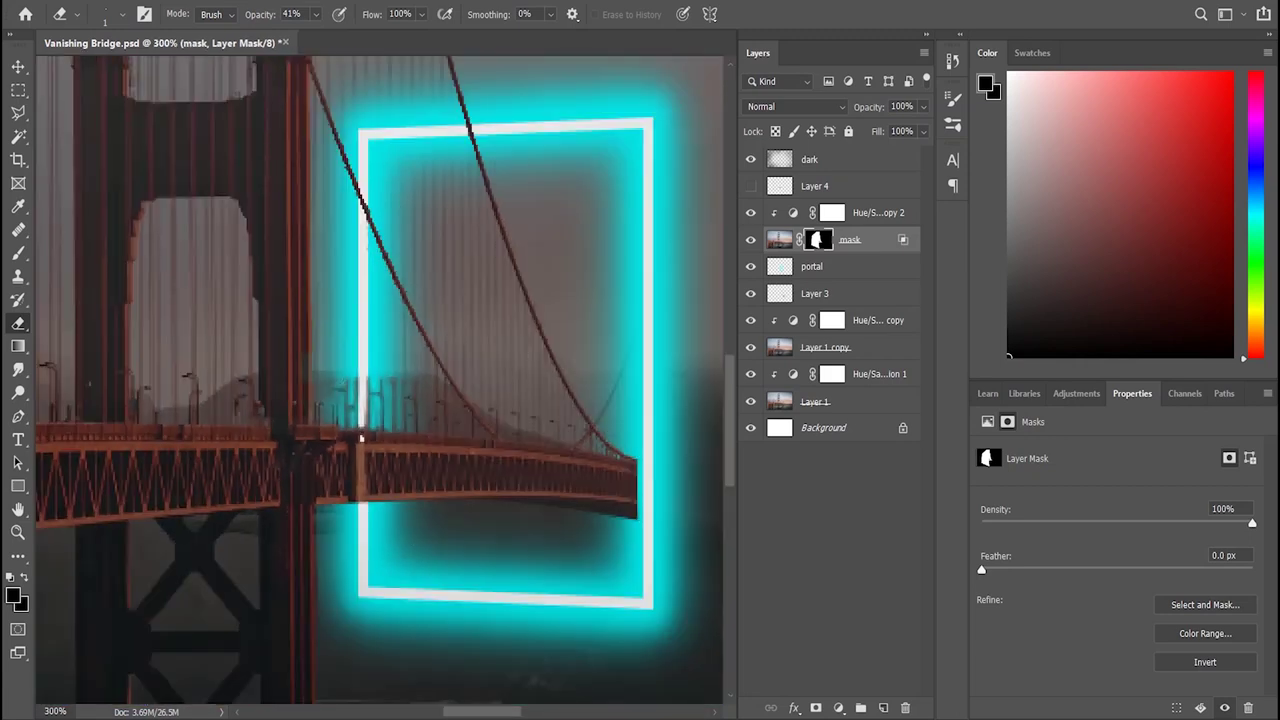
pyautogui.hotkey('ctrl', 's')
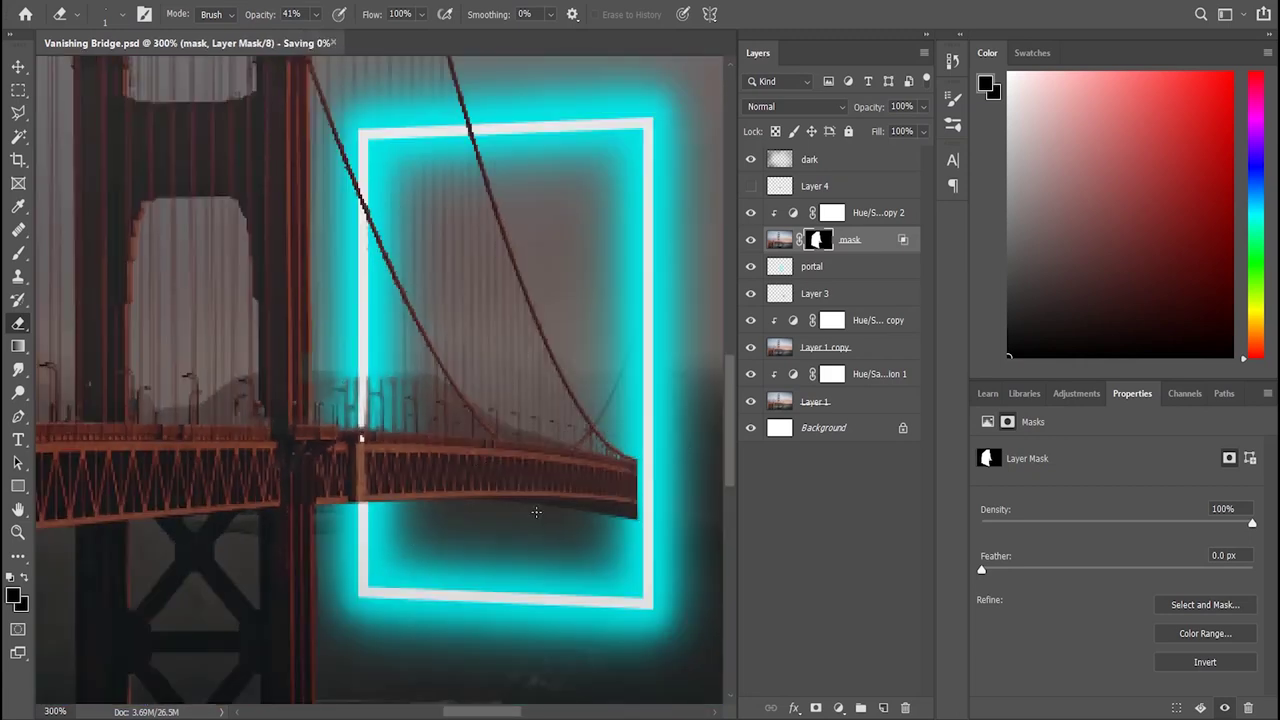
# Step: Fade the bridge's right end into fog with 29% black brushing, then hide Layer 1
pyautogui.scroll(-3, 536, 512)
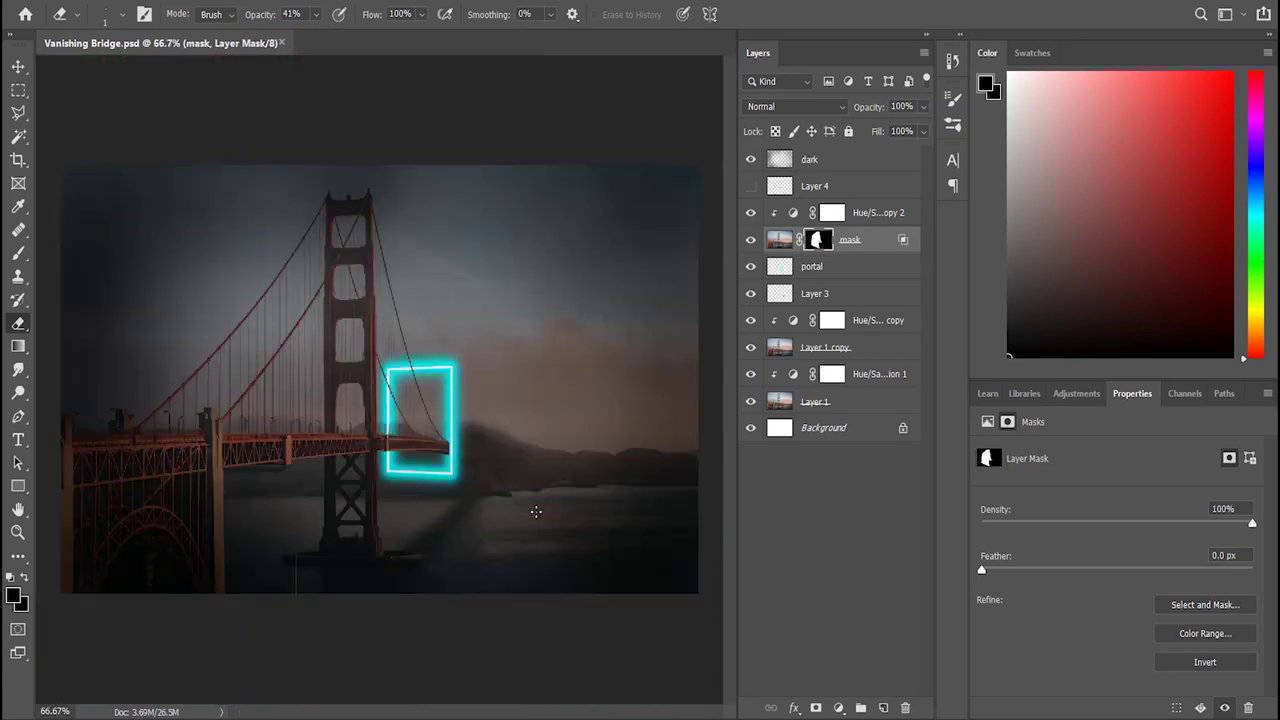
pyautogui.scroll(1, 536, 512)
pyautogui.scroll(1, 536, 518)
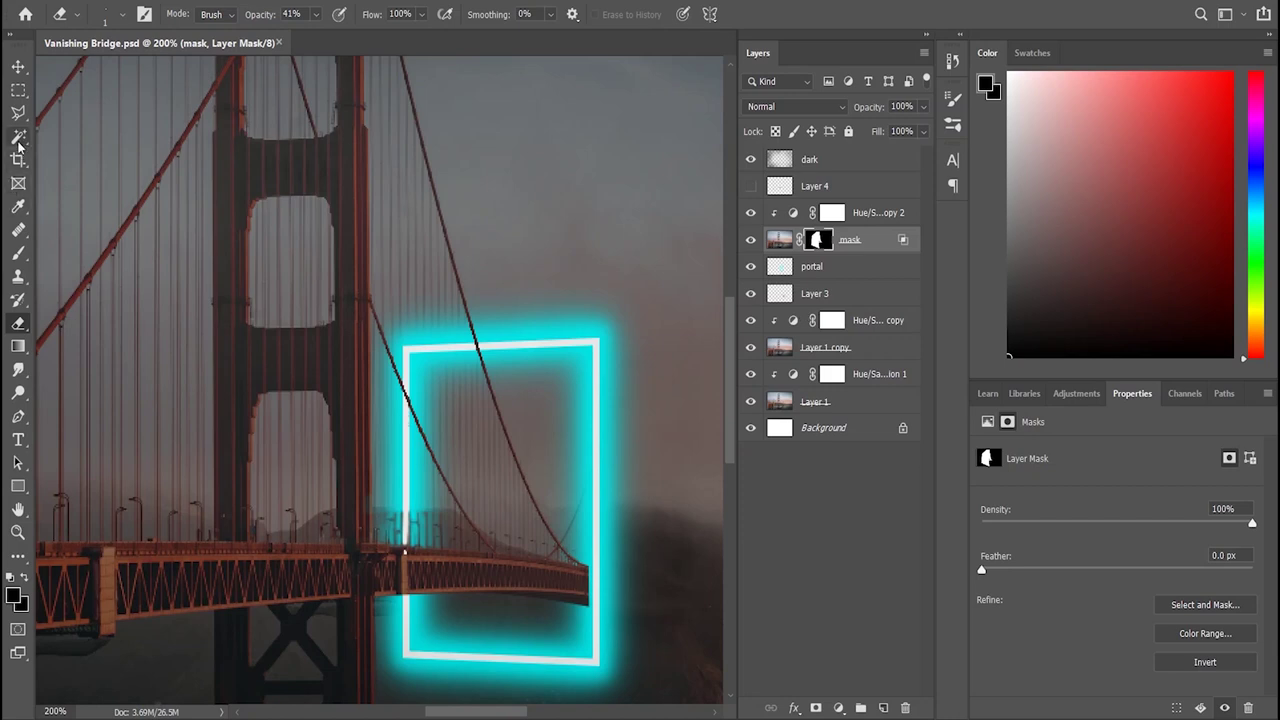
pyautogui.press('b')
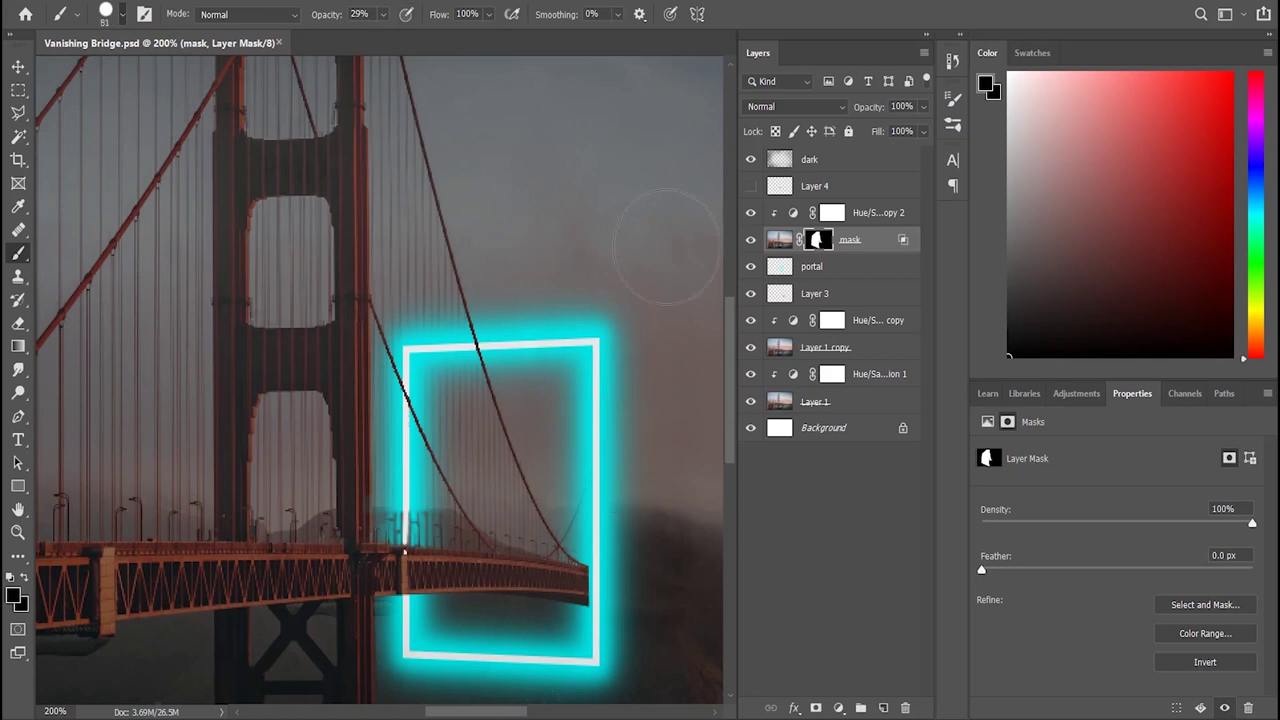
pyautogui.moveTo(543, 586)
pyautogui.mouseDown()
pyautogui.moveTo(614, 586)
pyautogui.moveTo(529, 563)
pyautogui.moveTo(614, 571)
pyautogui.moveTo(583, 520)
pyautogui.mouseUp()
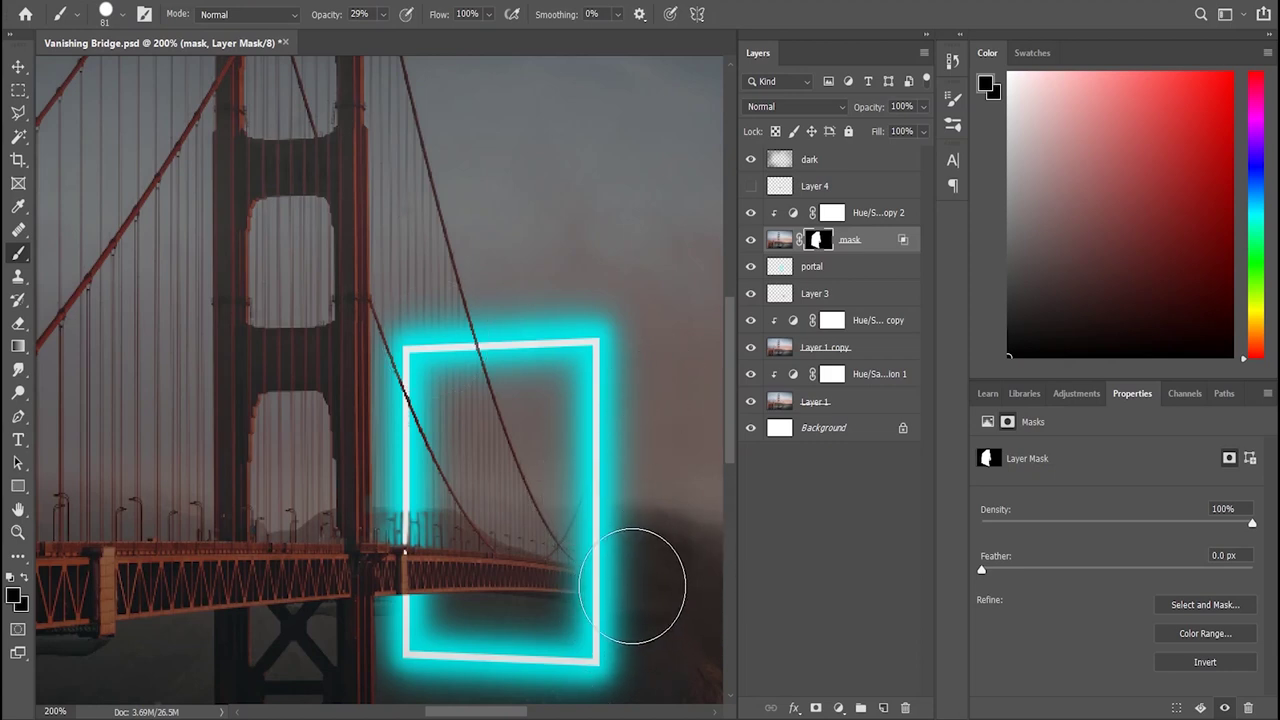
pyautogui.hotkey('ctrl', '-')
pyautogui.hotkey('ctrl', '-')
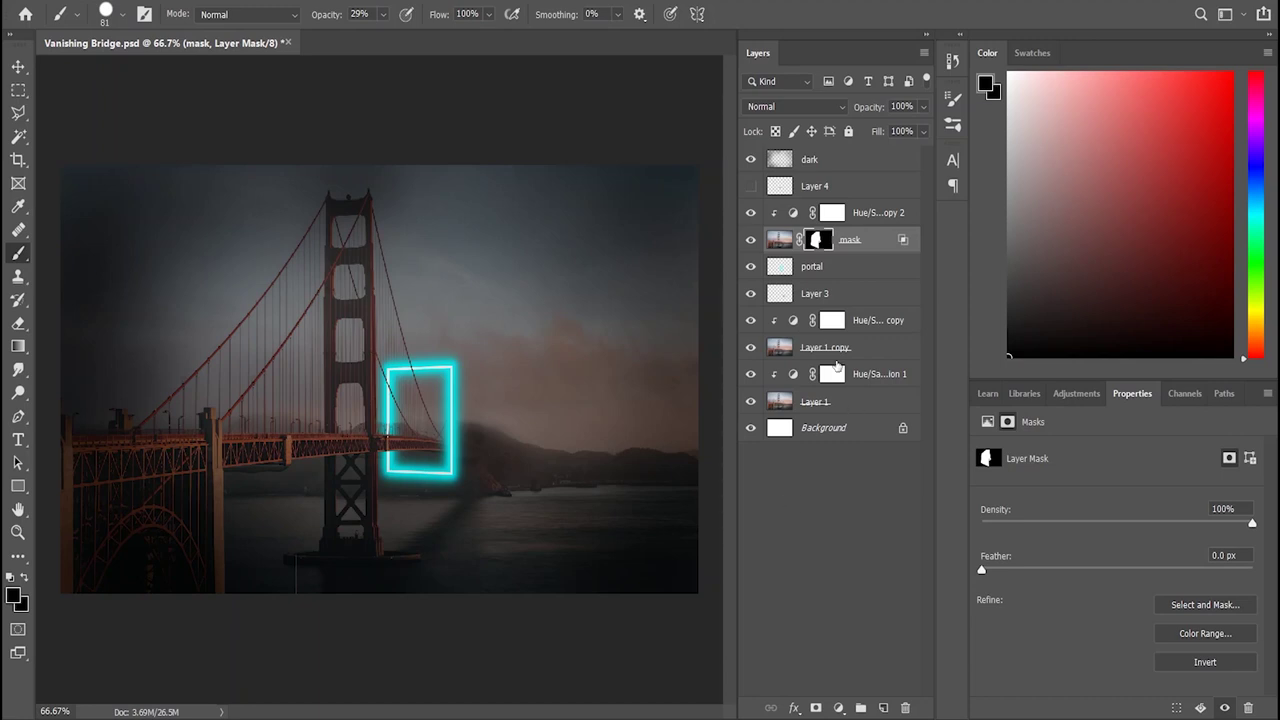
pyautogui.click(752, 404)
# Step: Add a layer mask to Layer 1 copy, with only that layer selected
pyautogui.click(875, 359)
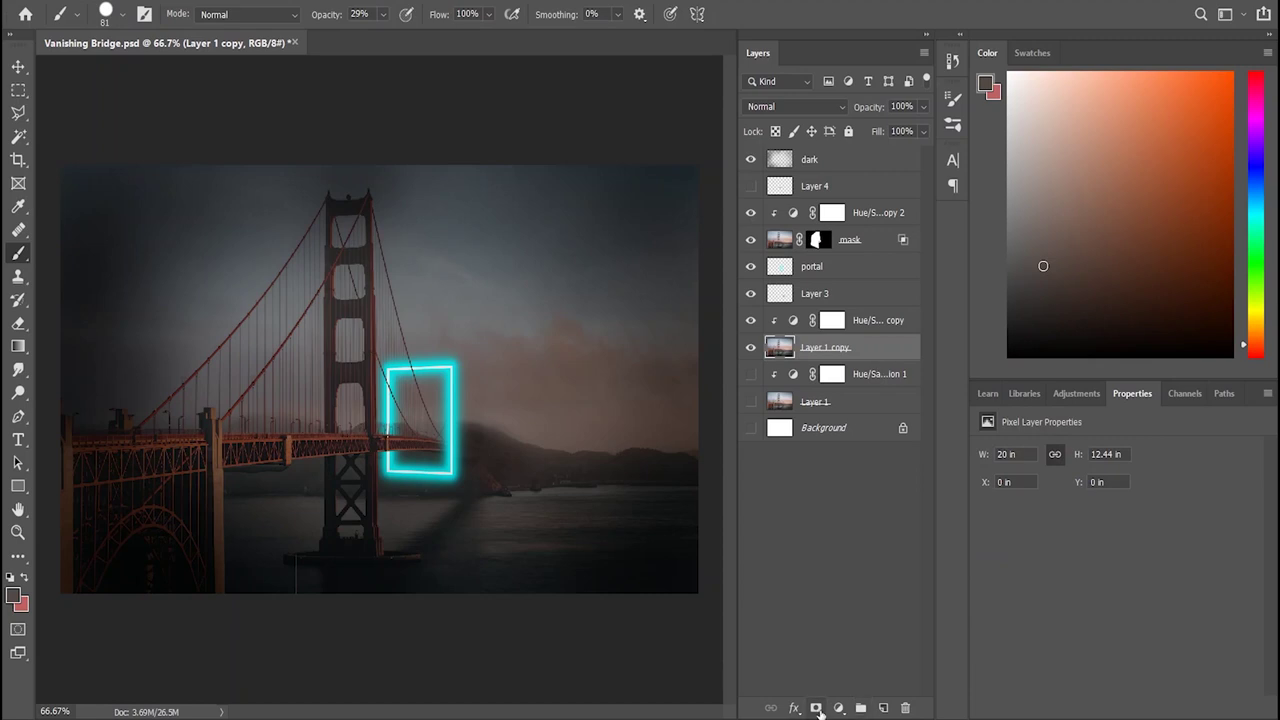
pyautogui.click(816, 707)
pyautogui.hotkey('ctrl', '+')
pyautogui.hotkey('ctrl', '+')
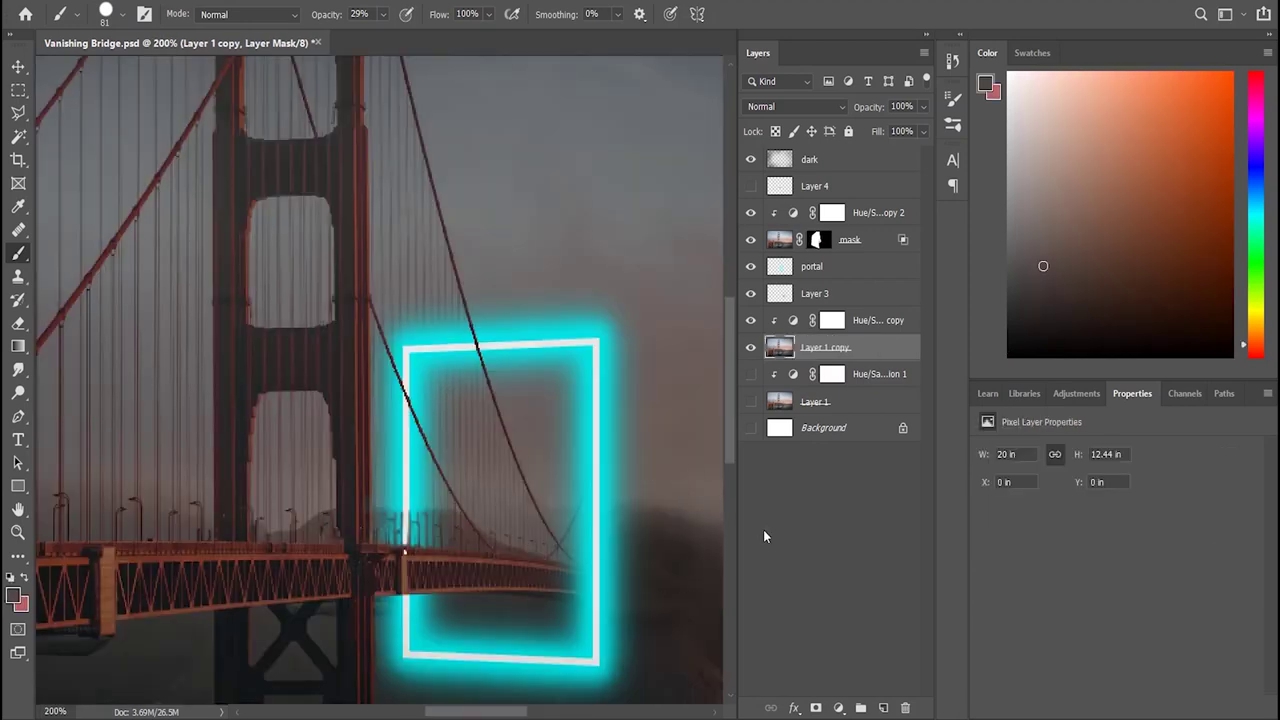
pyautogui.keyDown('shift'); pyautogui.click(900, 322); pyautogui.keyUp('shift')
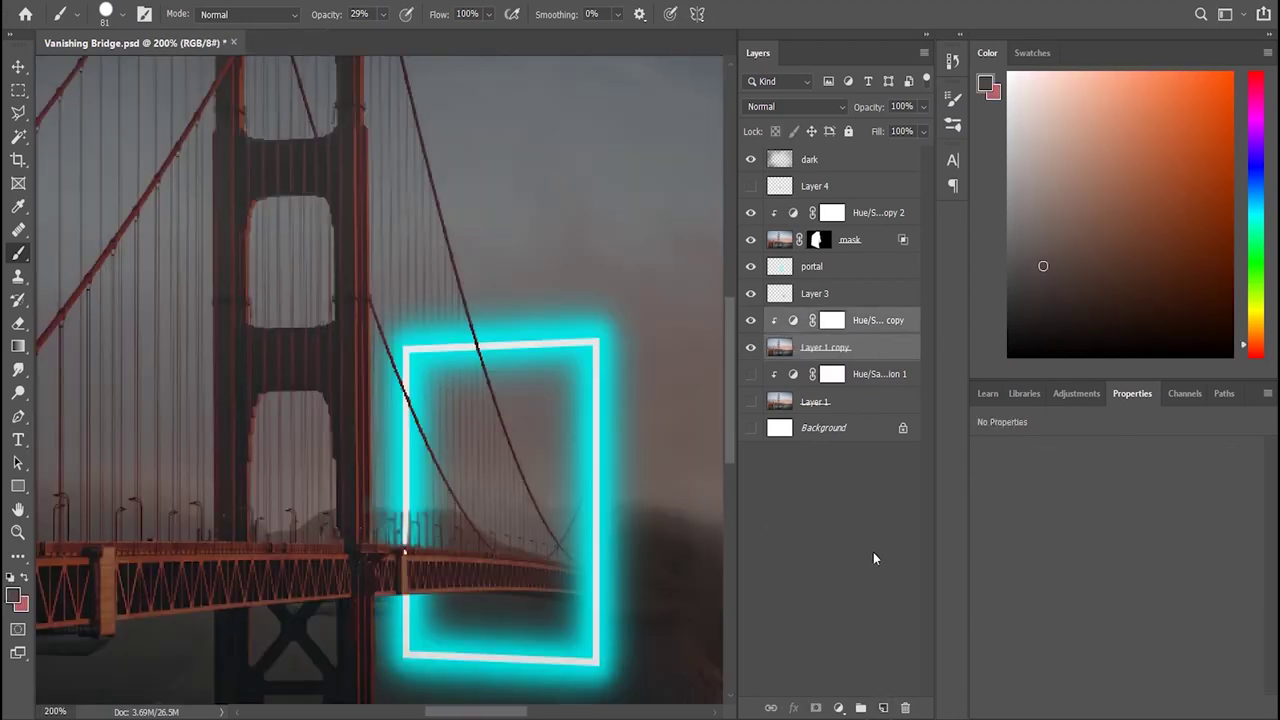
pyautogui.click(884, 347)
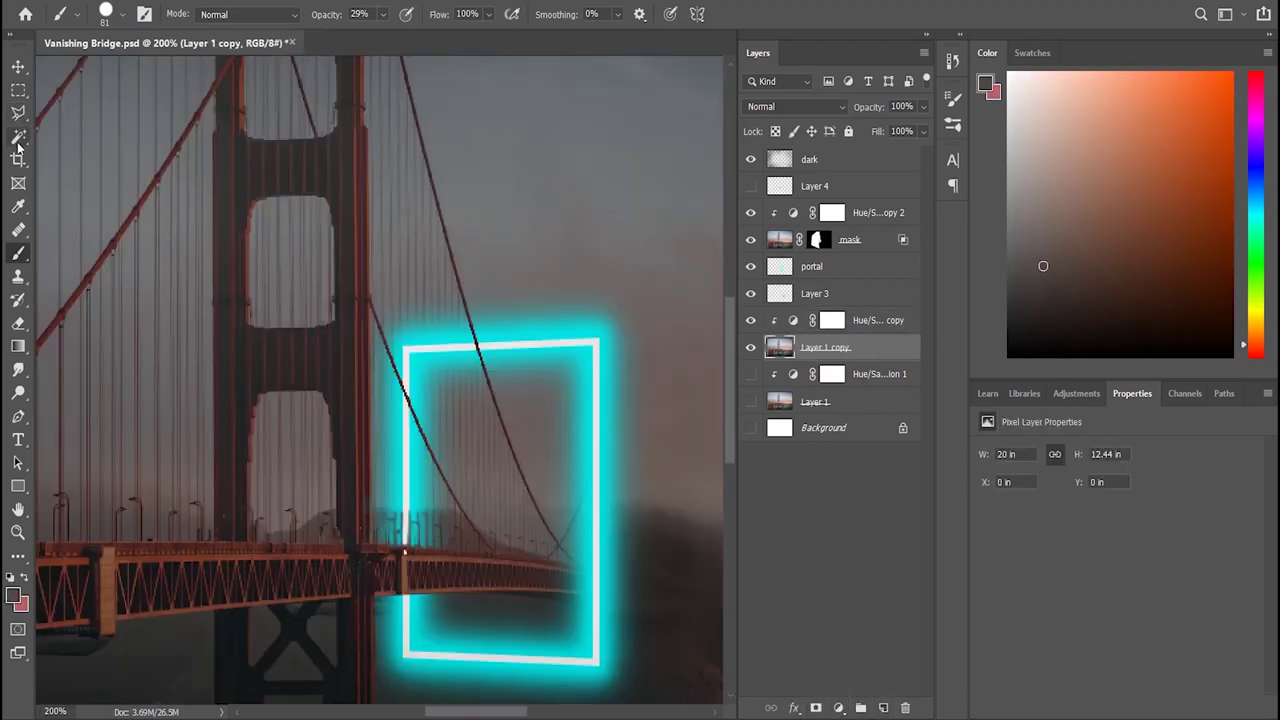
# Step: Mask Layer 1 copy to hide the traced portal frame interior, and show Layer 1 again
pyautogui.click(18, 112)
pyautogui.click(406, 350)
pyautogui.click(597, 343)
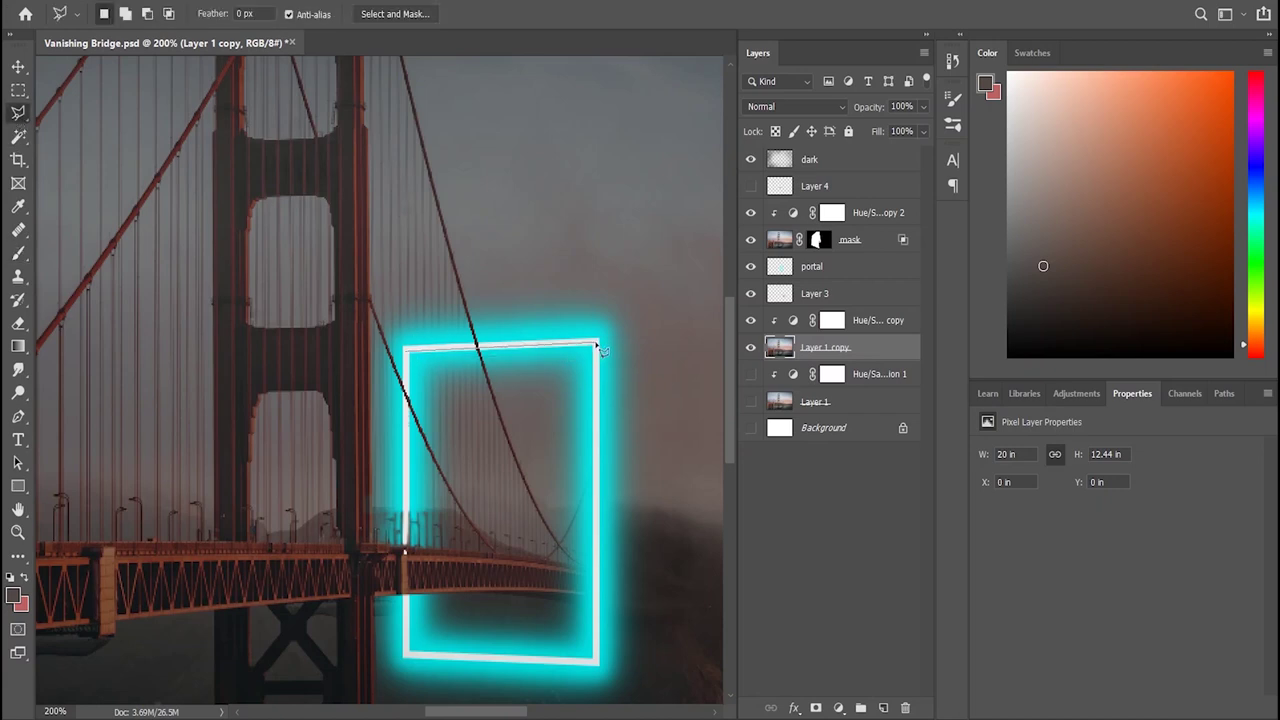
pyautogui.click(597, 662)
pyautogui.click(406, 659)
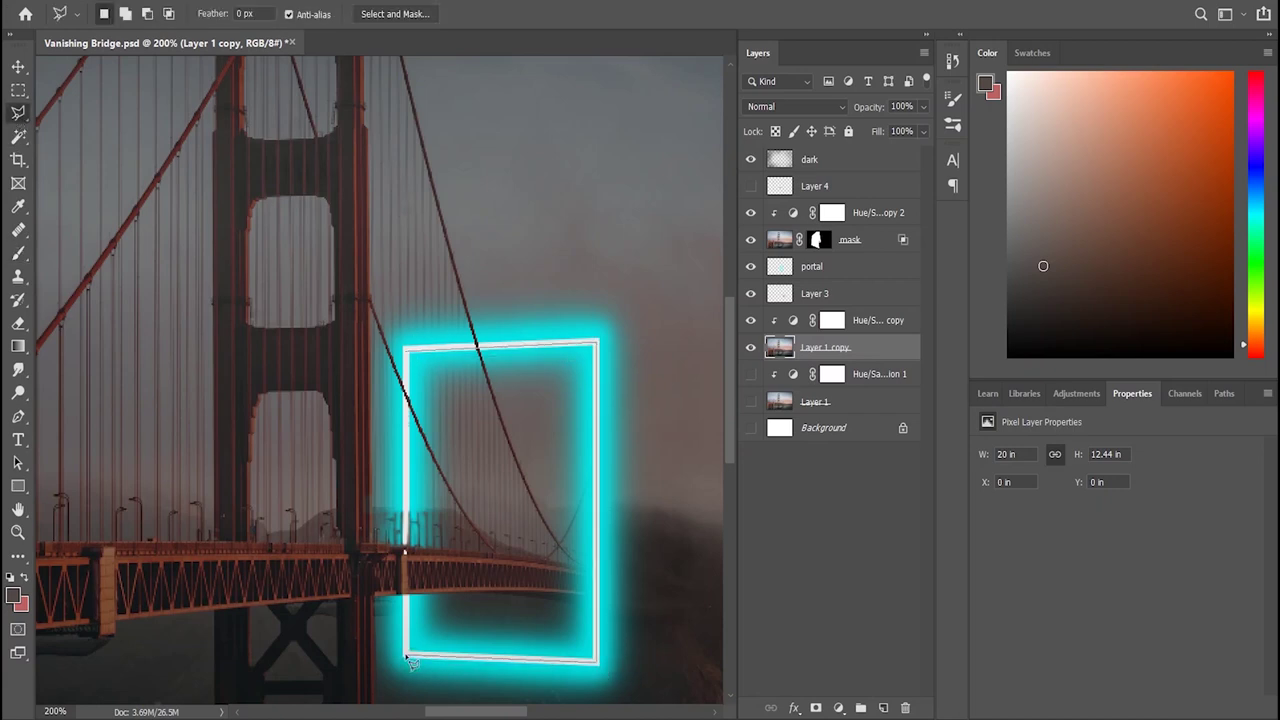
pyautogui.click(406, 350)
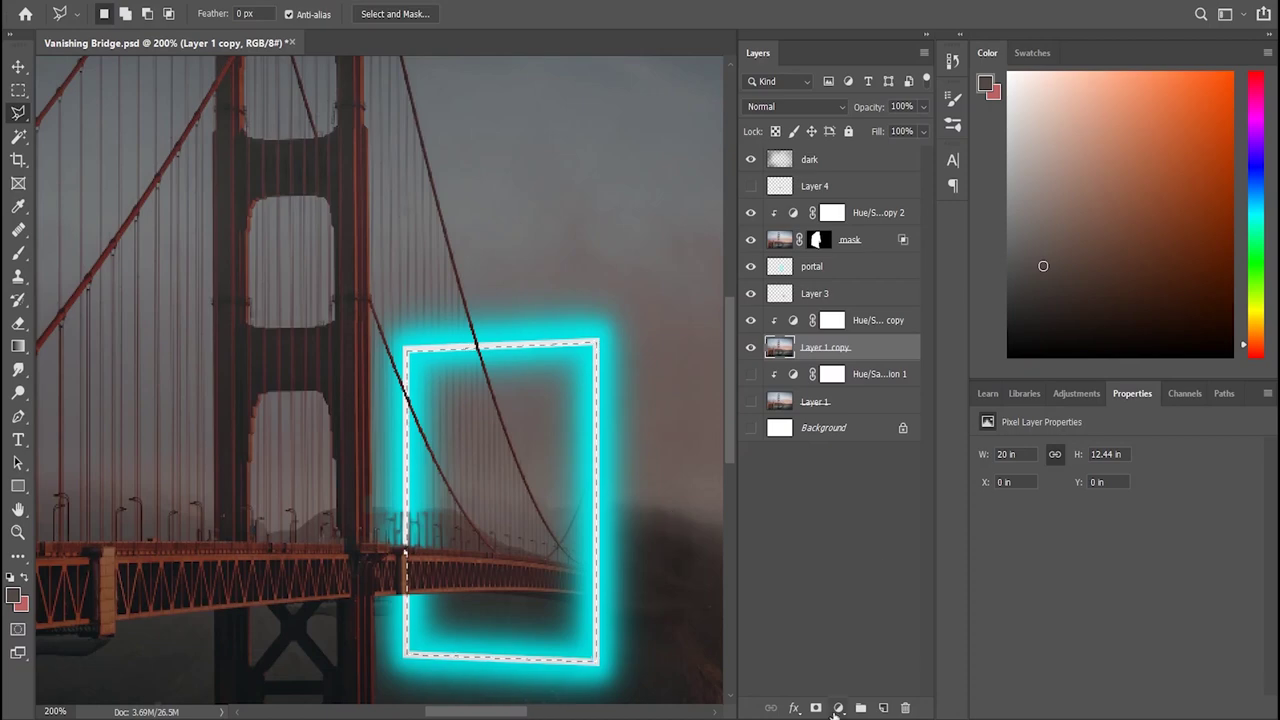
pyautogui.click(816, 707)
pyautogui.click(1205, 662)
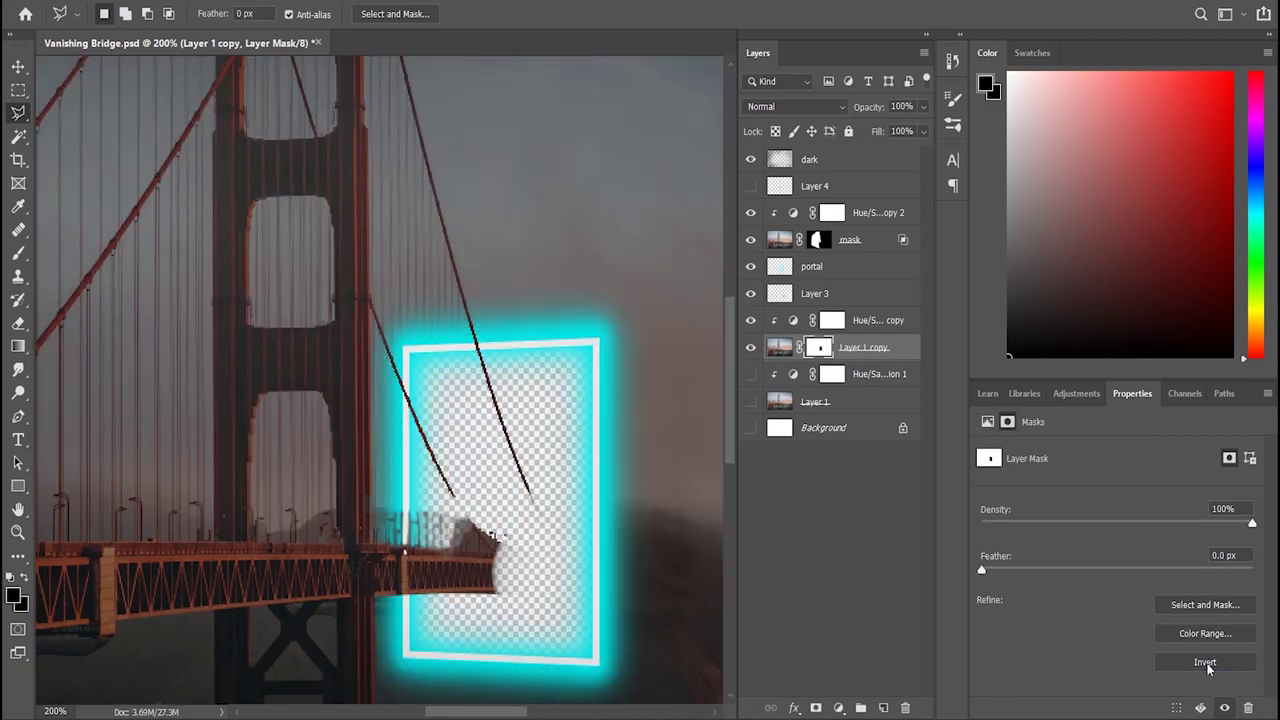
pyautogui.click(750, 402)
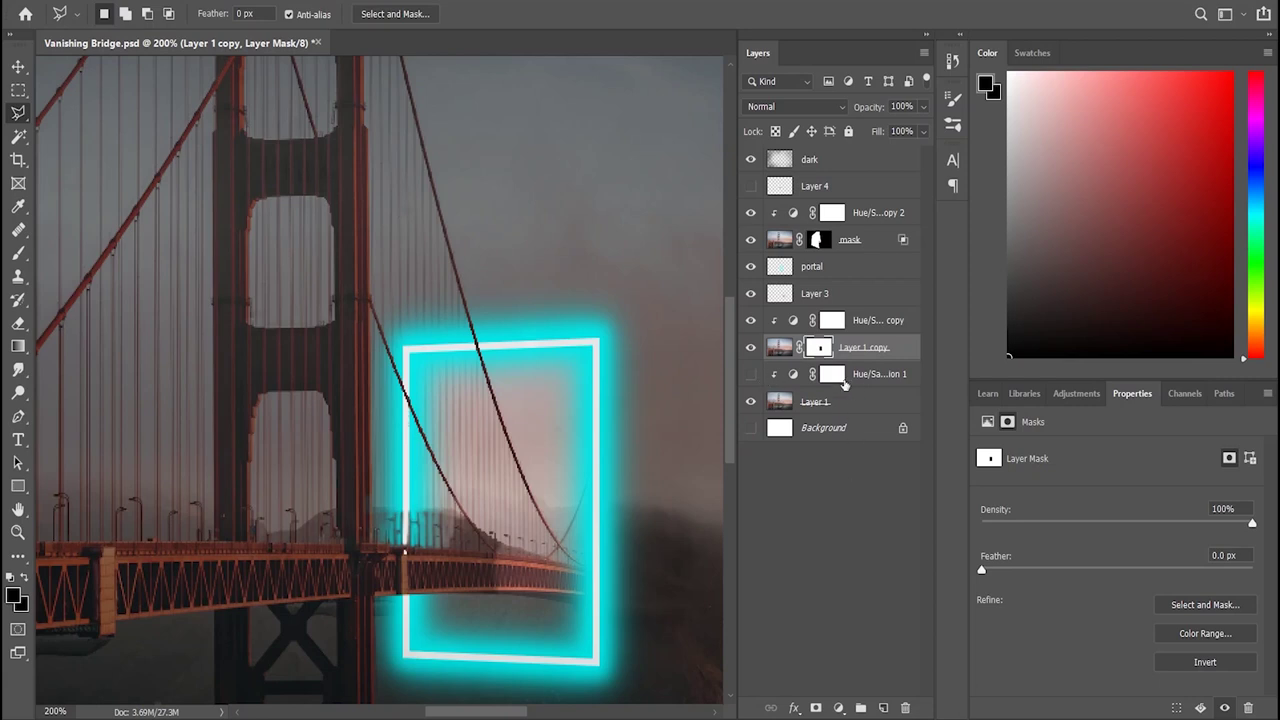
pyautogui.click(875, 246)
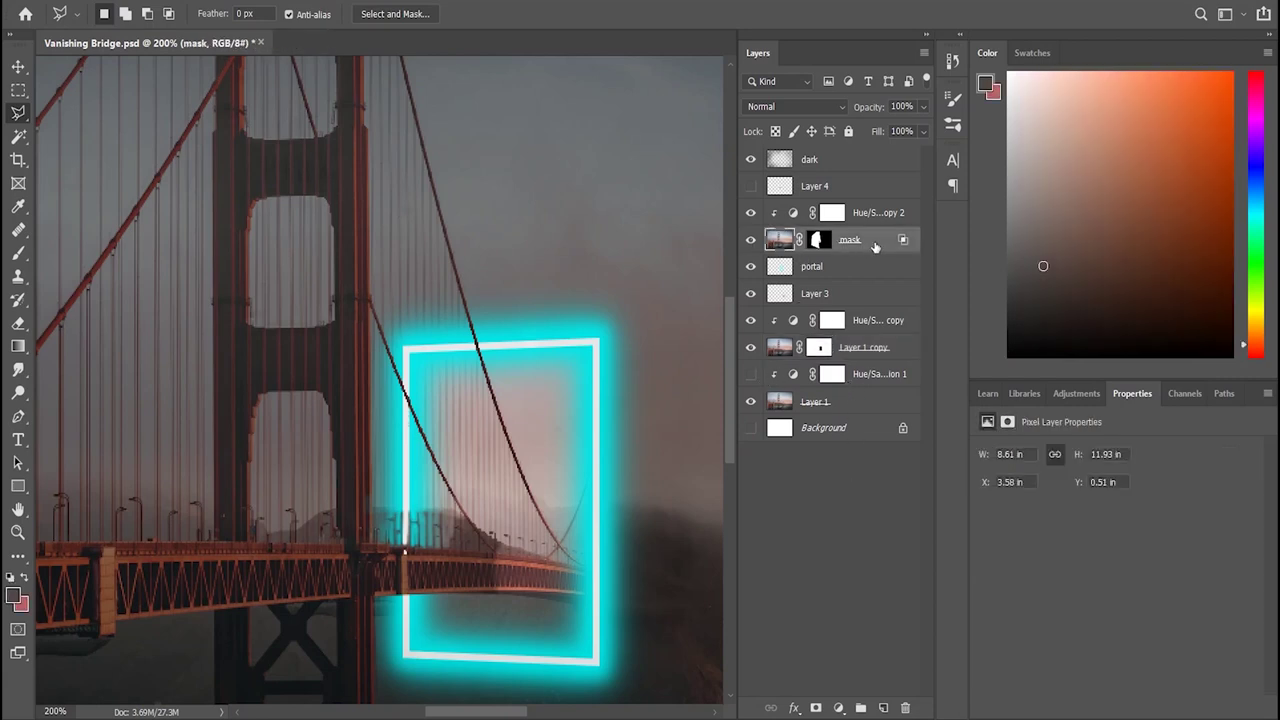
# Step: Reset colours to black and white and ready a soft brush on the mask layer's mask
pyautogui.press('d')
pyautogui.click(818, 240)
pyautogui.click(18, 256)
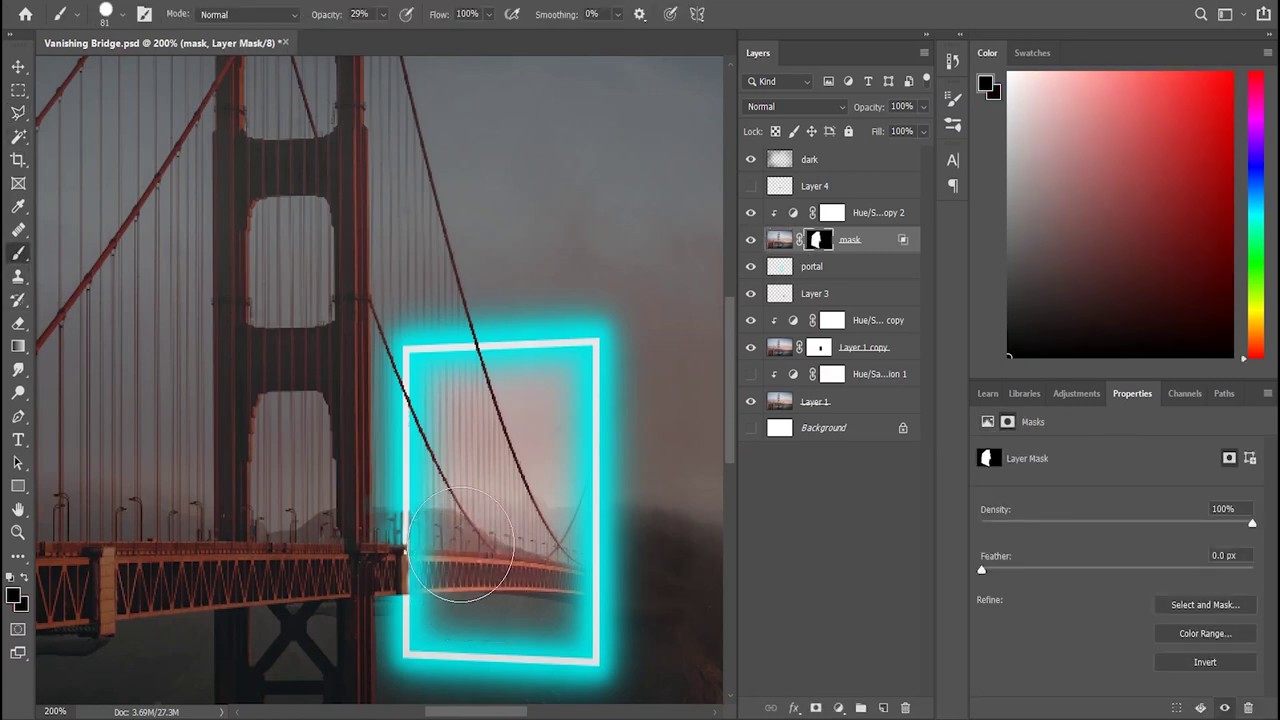
pyautogui.hotkey('ctrl', '+')
pyautogui.scroll(-3, 482, 562)
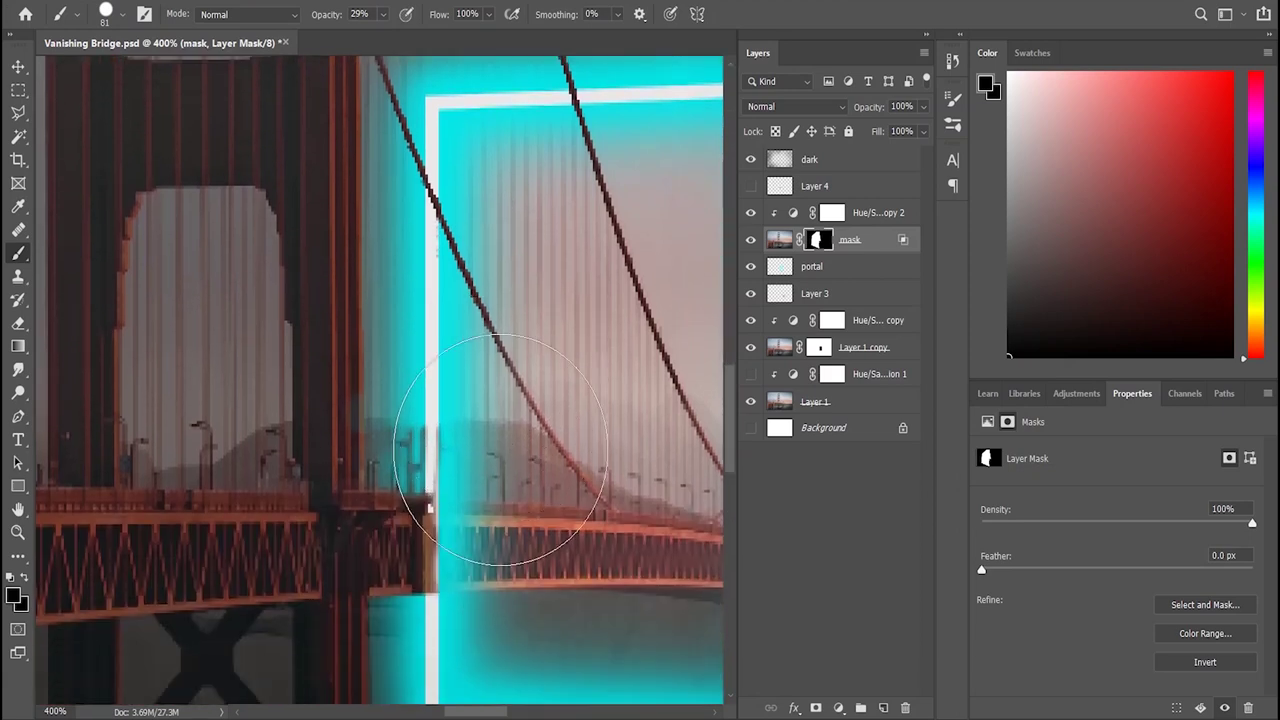
pyautogui.scroll(-2, 600, 450)
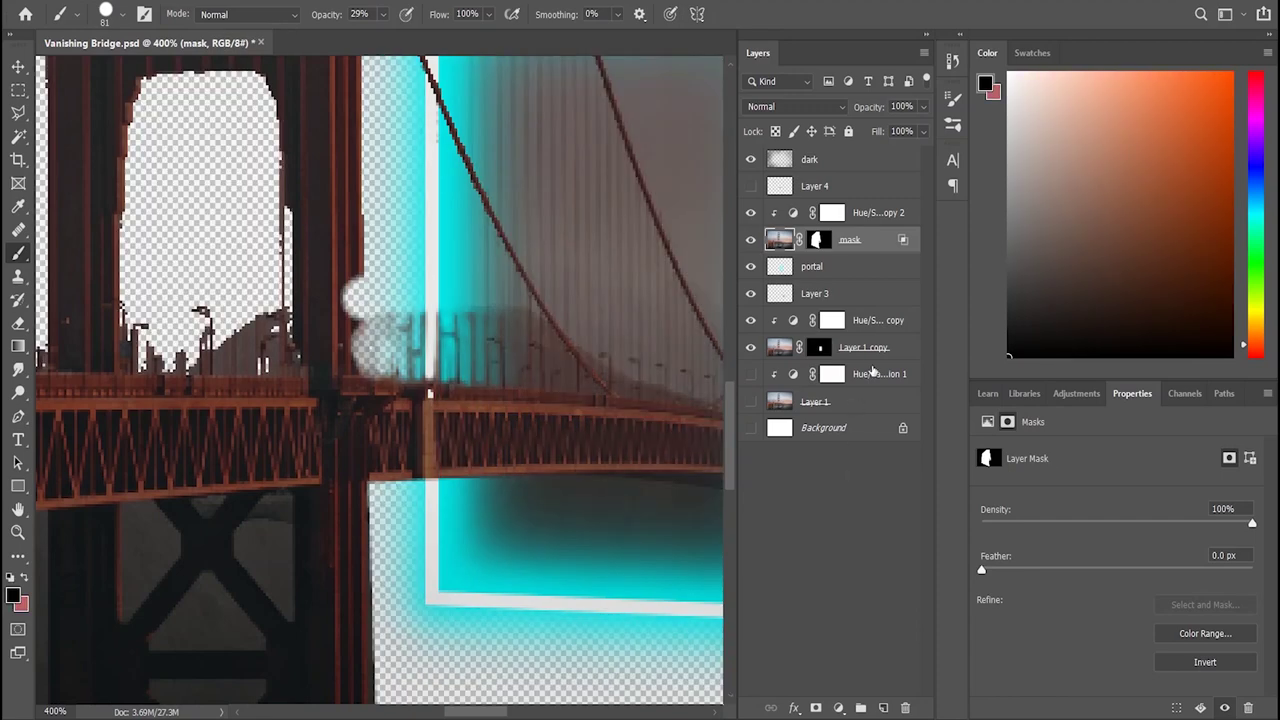
# Step: Check the inversion of Layer 1 copy's mask and make Layer 1 visible again
pyautogui.click(1173, 663)
pyautogui.hotkey('ctrl', 'z')
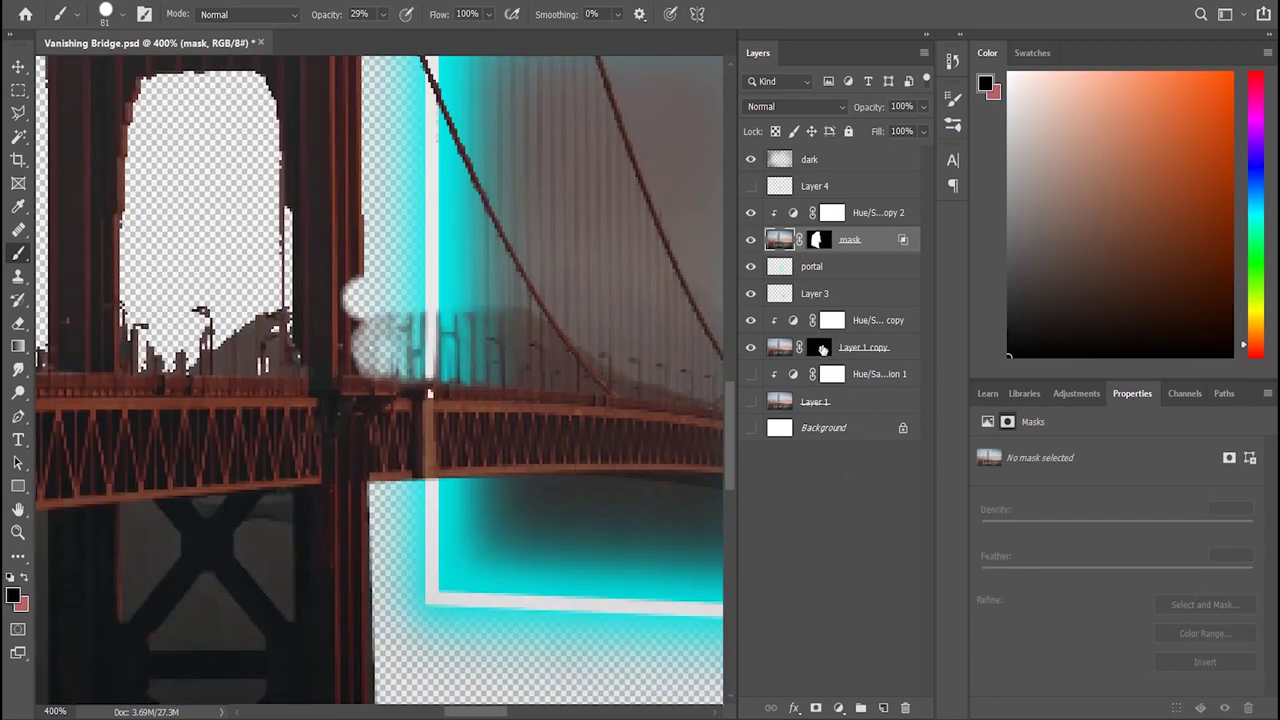
pyautogui.click(1210, 662)
pyautogui.hotkey('ctrl', '-')
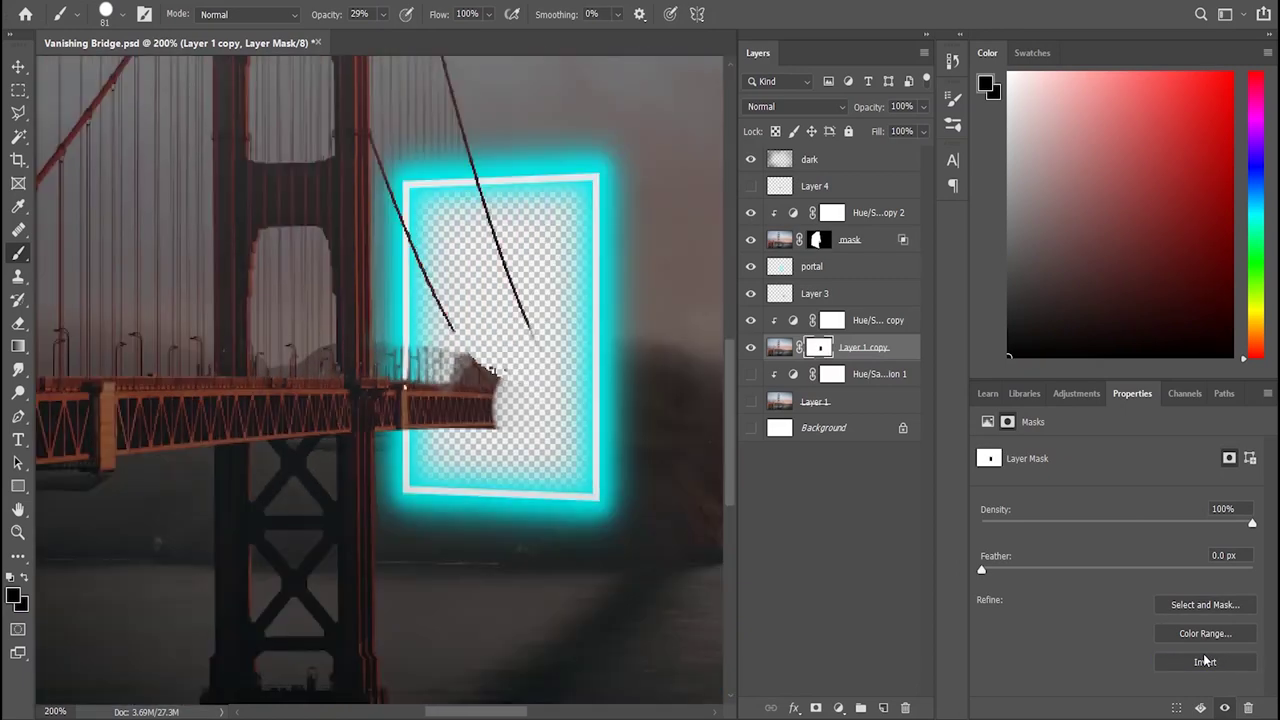
pyautogui.click(750, 402)
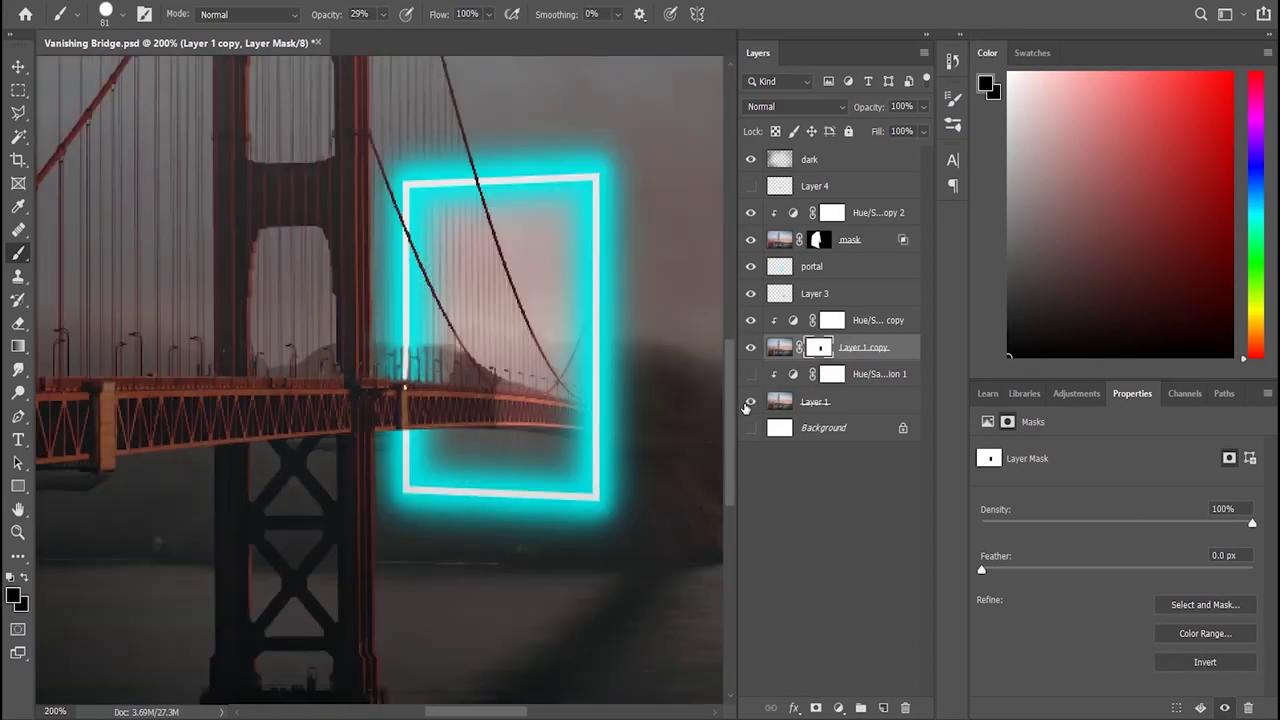
# Step: Soft-paint the mask layer's mask inside the portal with a 32 px brush
pyautogui.hotkey('ctrl', '+')
pyautogui.hotkey('ctrl', '+')
pyautogui.click(835, 245)
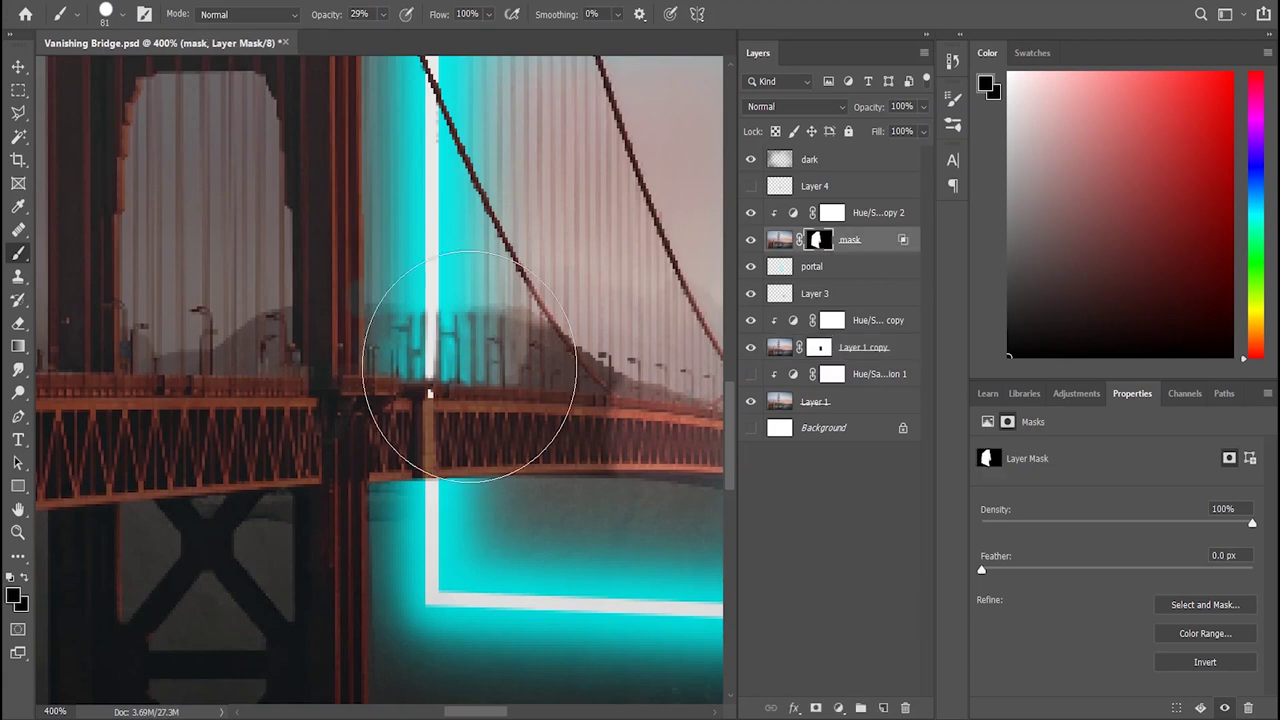
pyautogui.press('[')
pyautogui.press('[')
pyautogui.press('[')
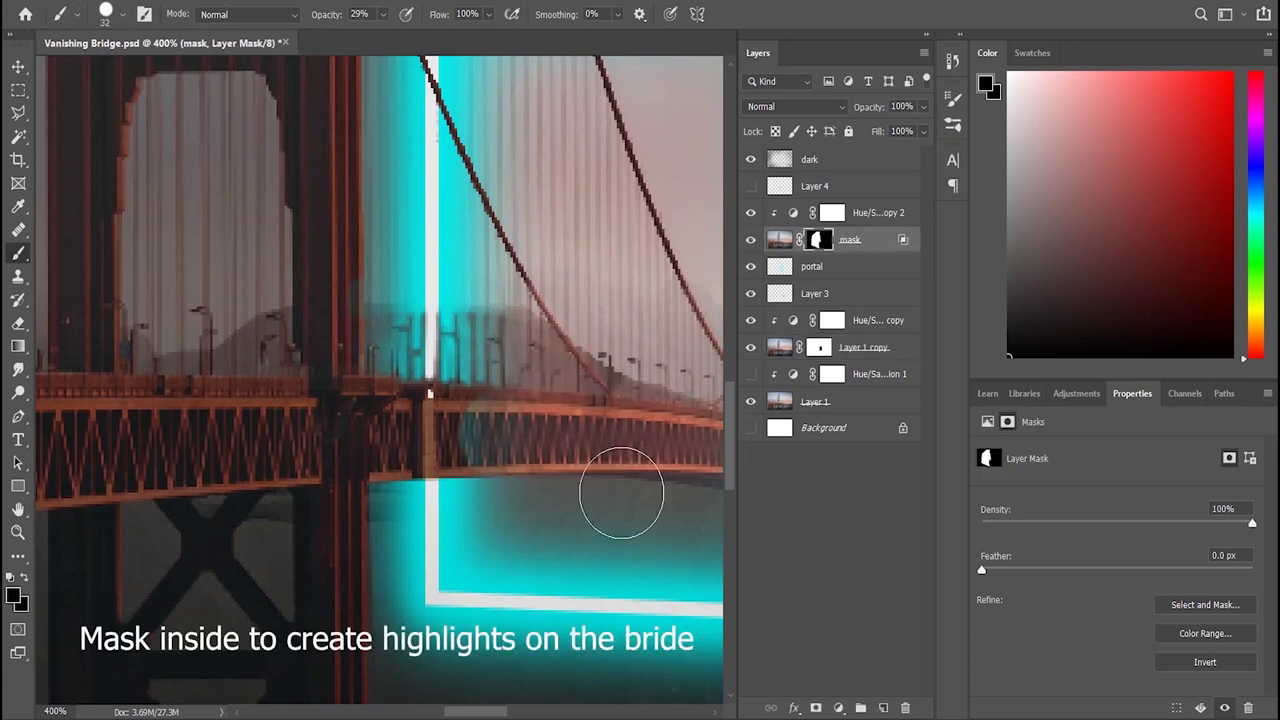
pyautogui.hotkey('ctrl', '-')
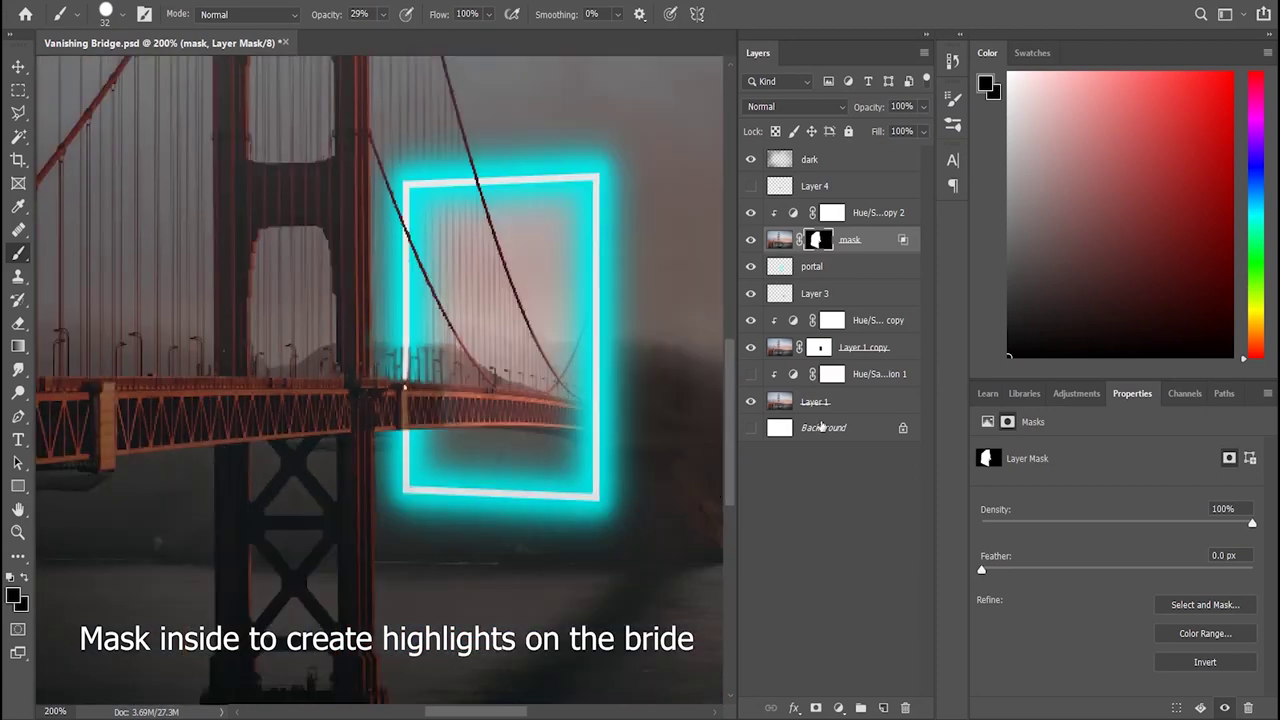
pyautogui.click(751, 374)
# Step: Colorize Hue/Saturation 1 at Hue 174, Saturation 25, and make it visible
pyautogui.click(751, 374)
pyautogui.click(832, 374)
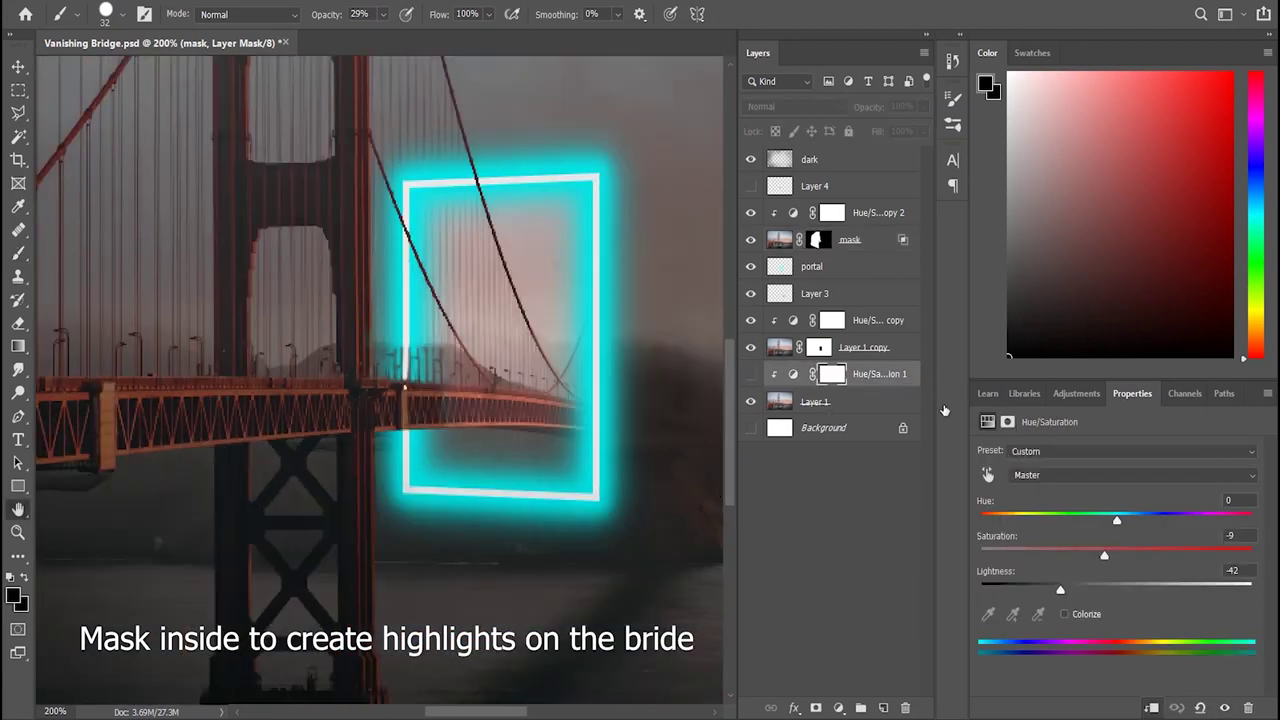
pyautogui.moveTo(1117, 520)
pyautogui.mouseDown()
pyautogui.moveTo(971, 517)
pyautogui.moveTo(1130, 520)
pyautogui.mouseUp()
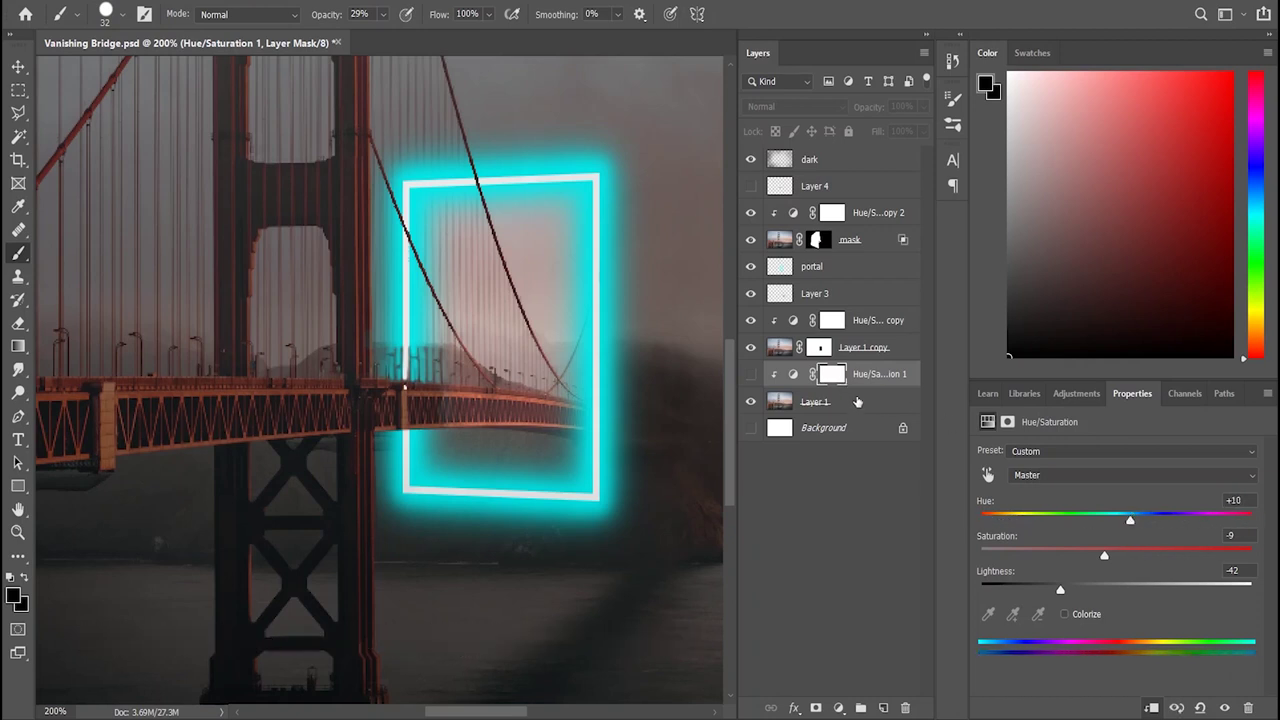
pyautogui.click(1064, 614)
pyautogui.moveTo(1128, 520); pyautogui.dragTo(1020, 522)
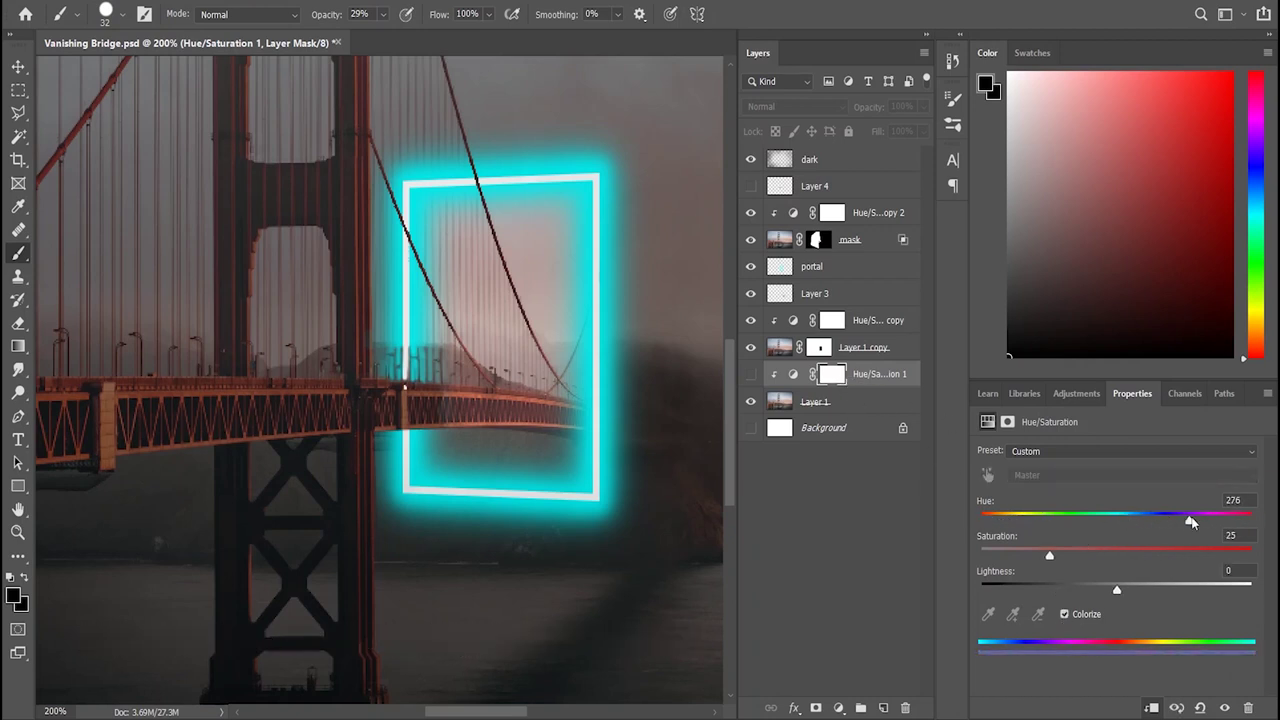
pyautogui.click(751, 381)
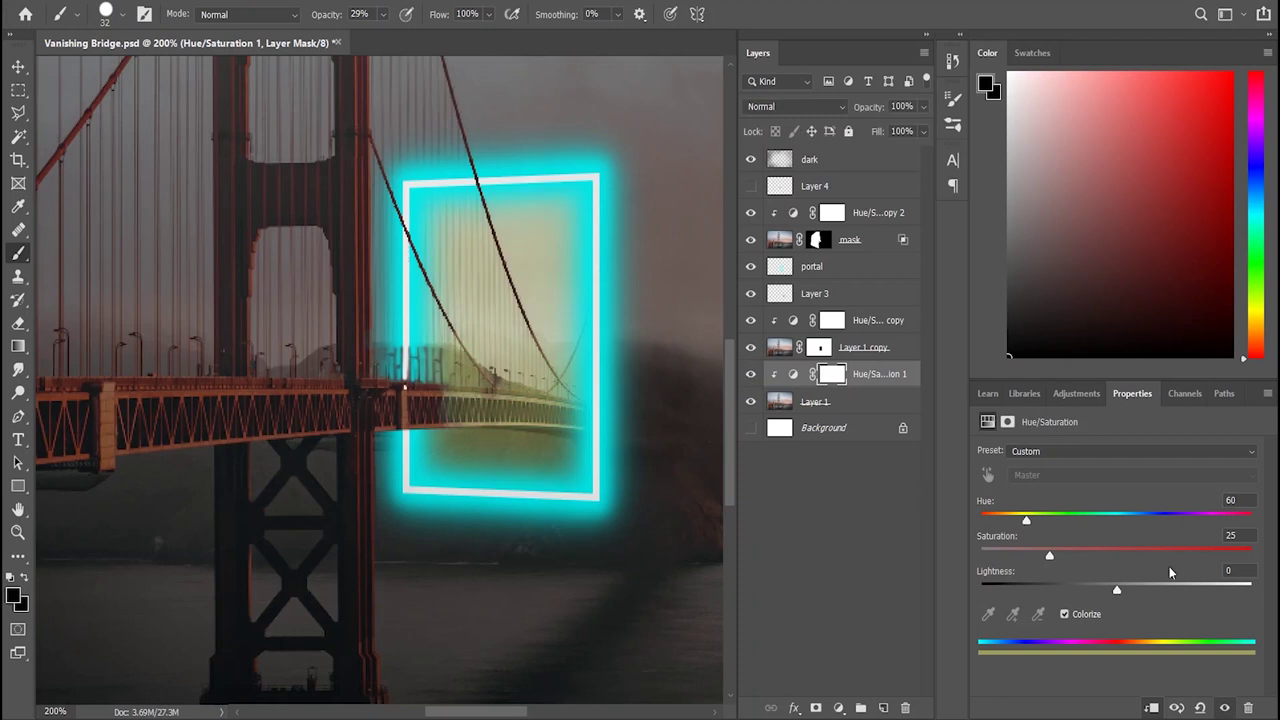
pyautogui.moveTo(1043, 524)
pyautogui.mouseDown()
pyautogui.moveTo(1150, 530)
pyautogui.moveTo(1119, 532)
pyautogui.mouseUp()
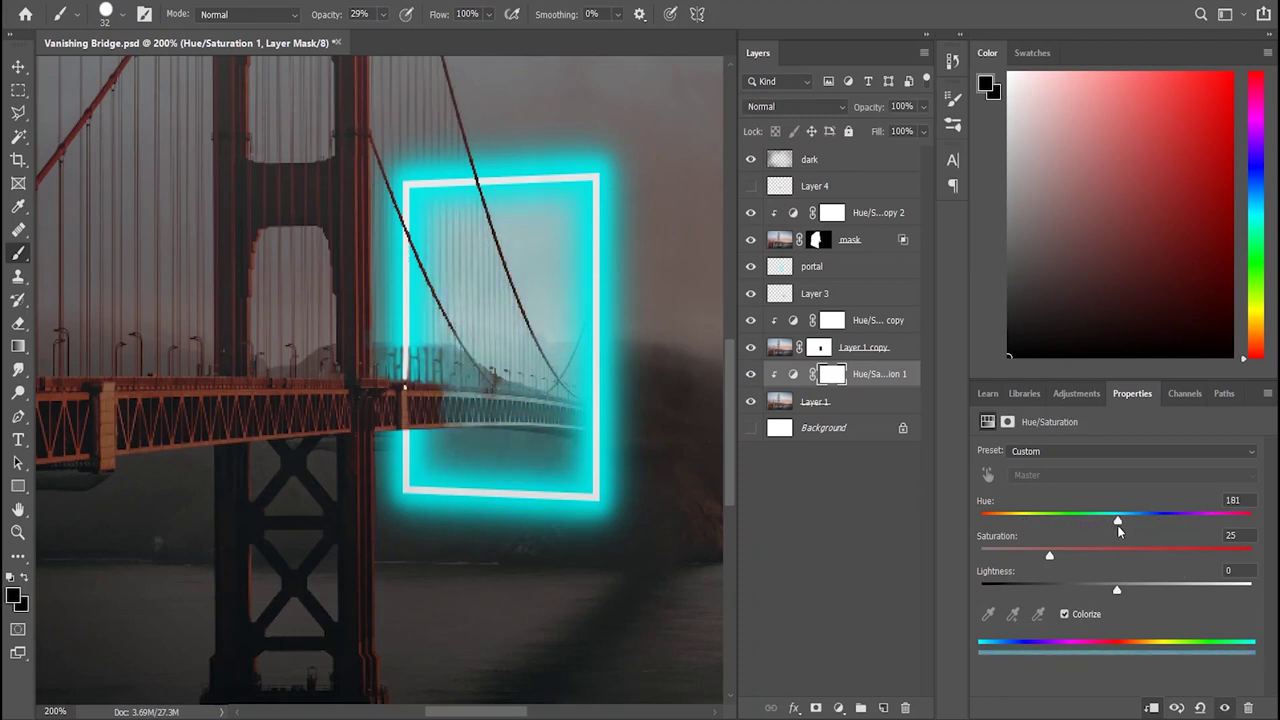
pyautogui.moveTo(1118, 526); pyautogui.dragTo(1116, 523)
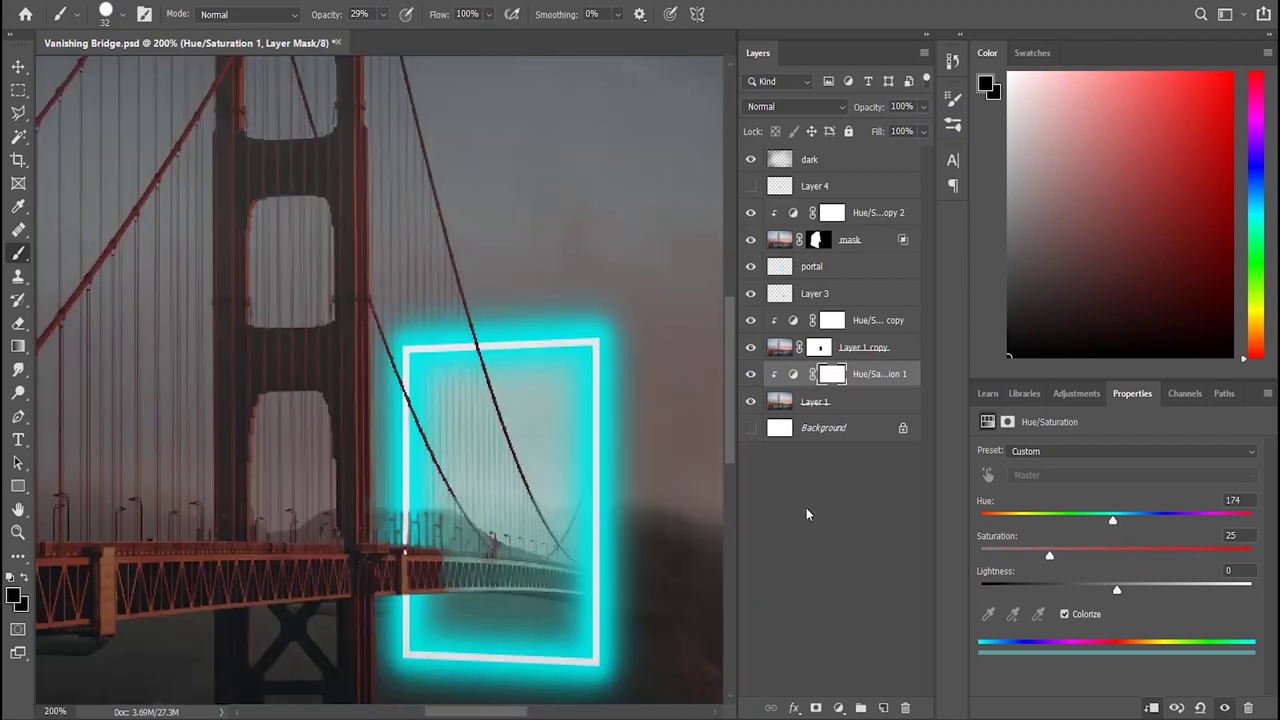
pyautogui.click(864, 402)
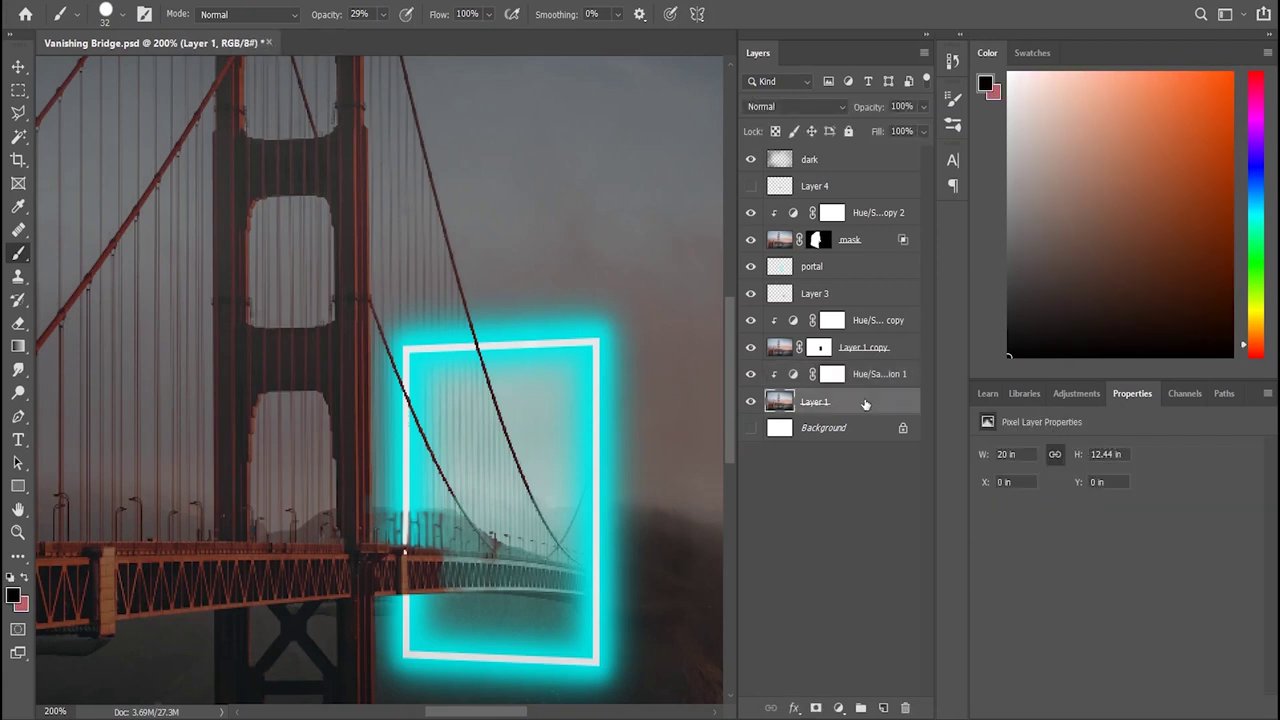
# Step: Mask Layer 1, then duplicate Layer 1 copy and its hue layer below it, unmasked
pyautogui.click(816, 707)
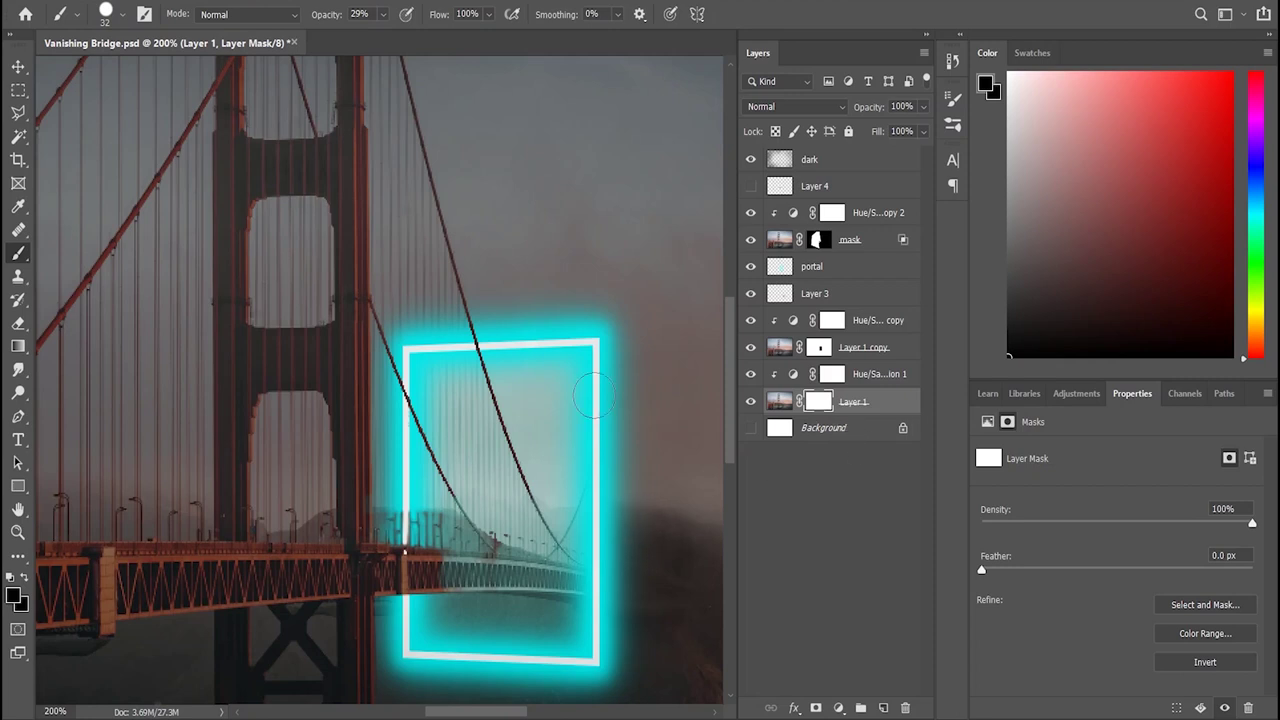
pyautogui.moveTo(443, 571); pyautogui.dragTo(657, 560)
pyautogui.click(908, 354)
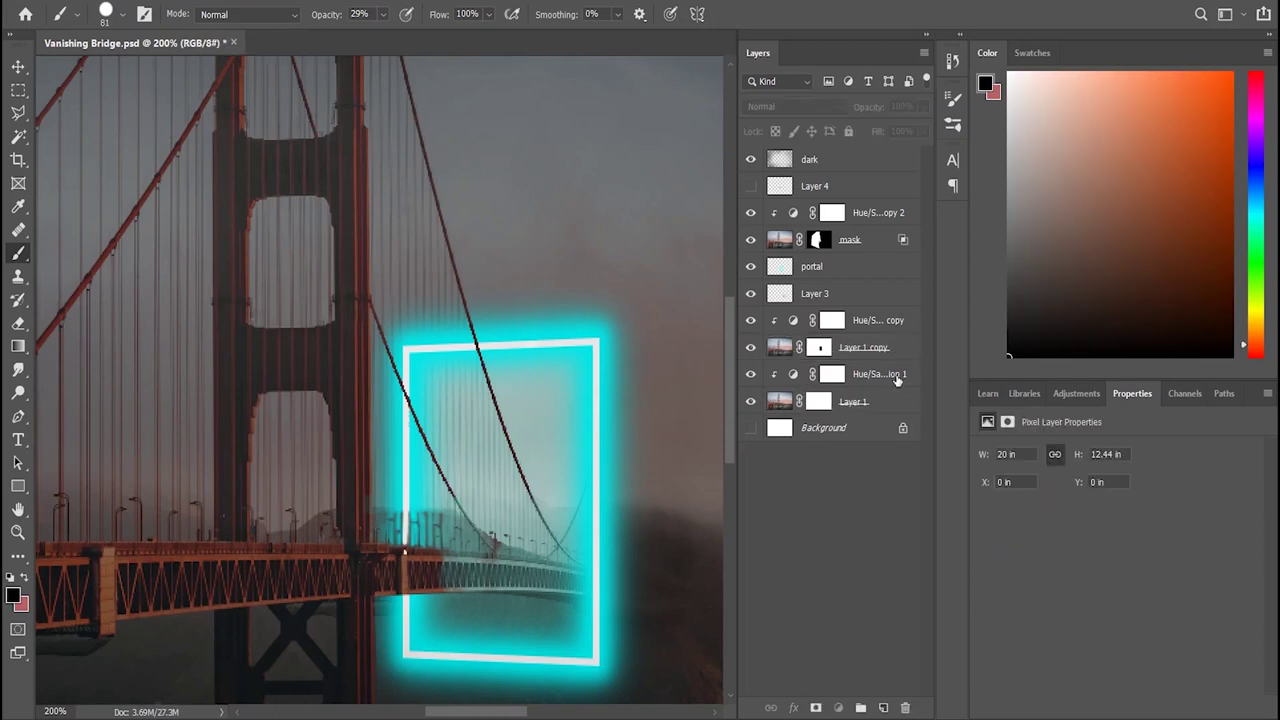
pyautogui.keyDown('shift'); pyautogui.click(866, 322); pyautogui.keyUp('shift')
pyautogui.hotkey('ctrl', 'j')
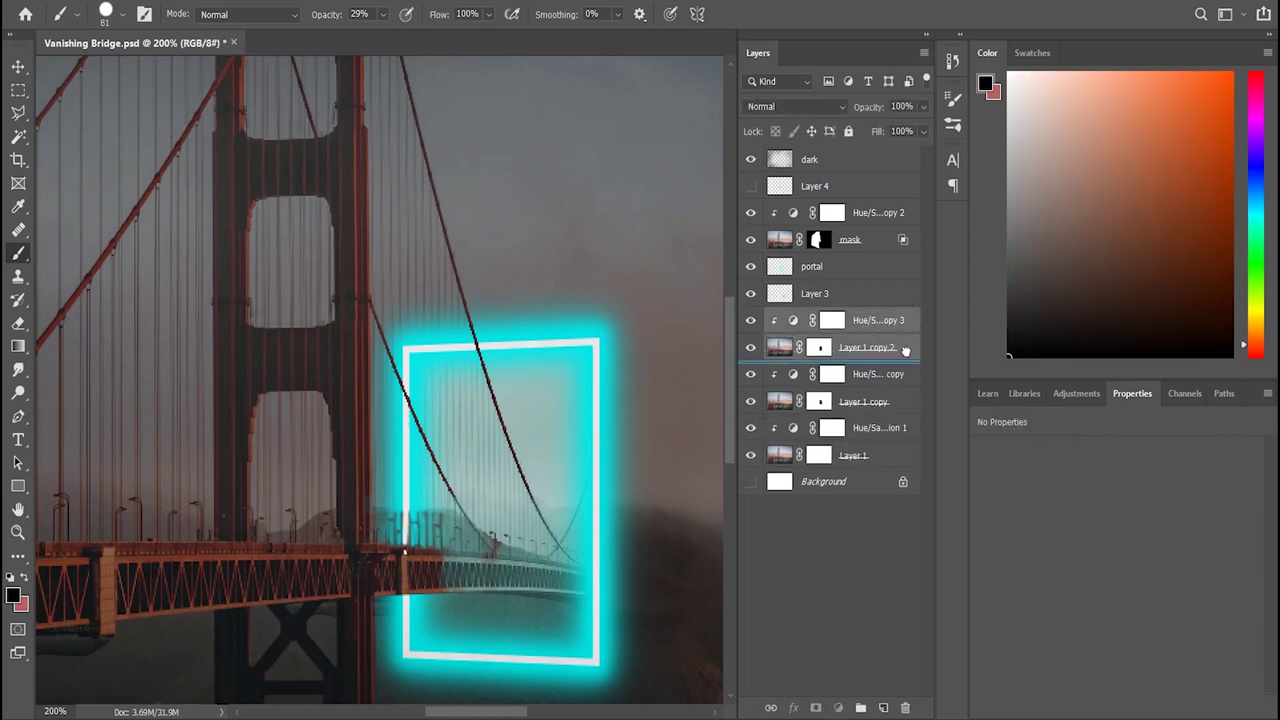
pyautogui.moveTo(907, 331); pyautogui.dragTo(894, 474)
pyautogui.click(820, 459)
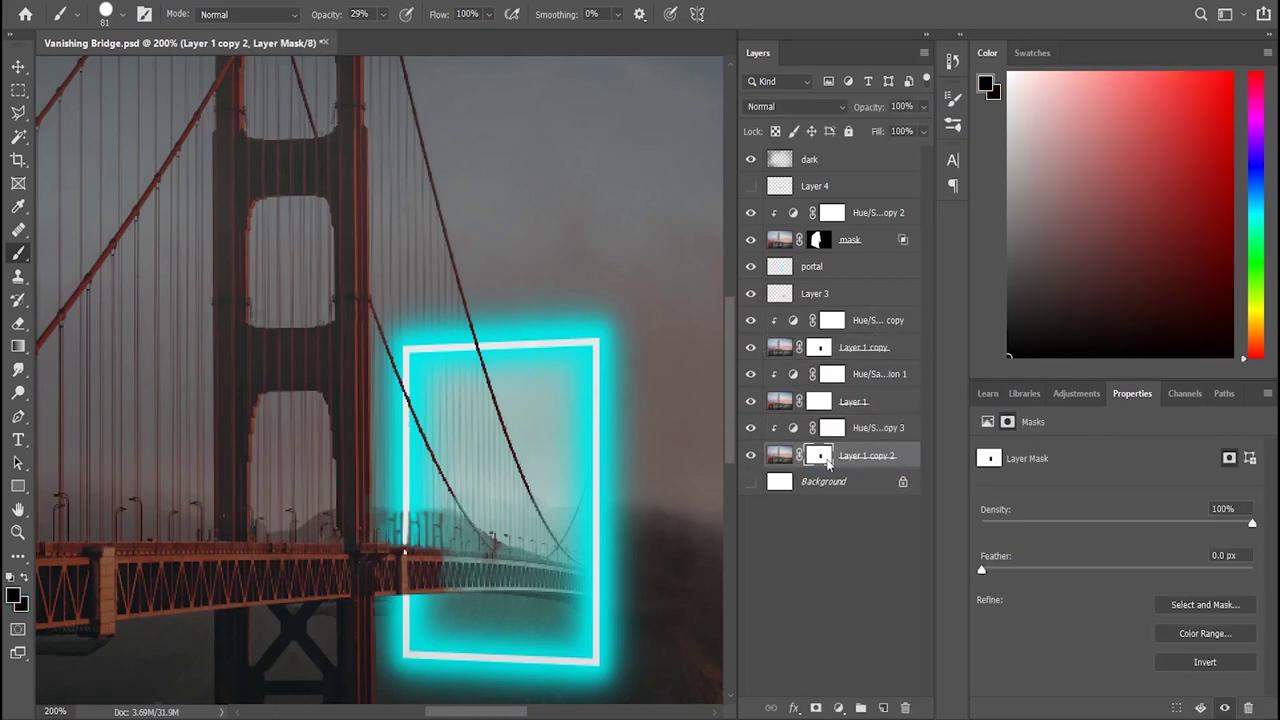
pyautogui.press('Delete')
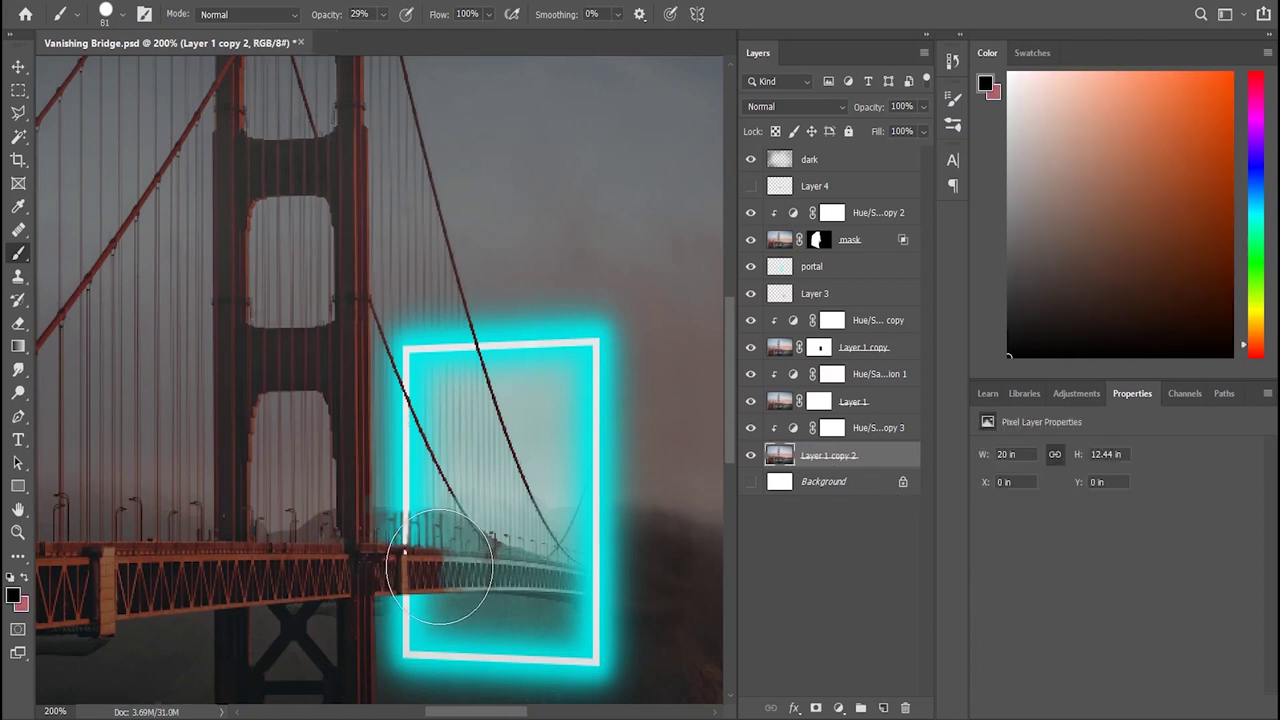
pyautogui.click(885, 401)
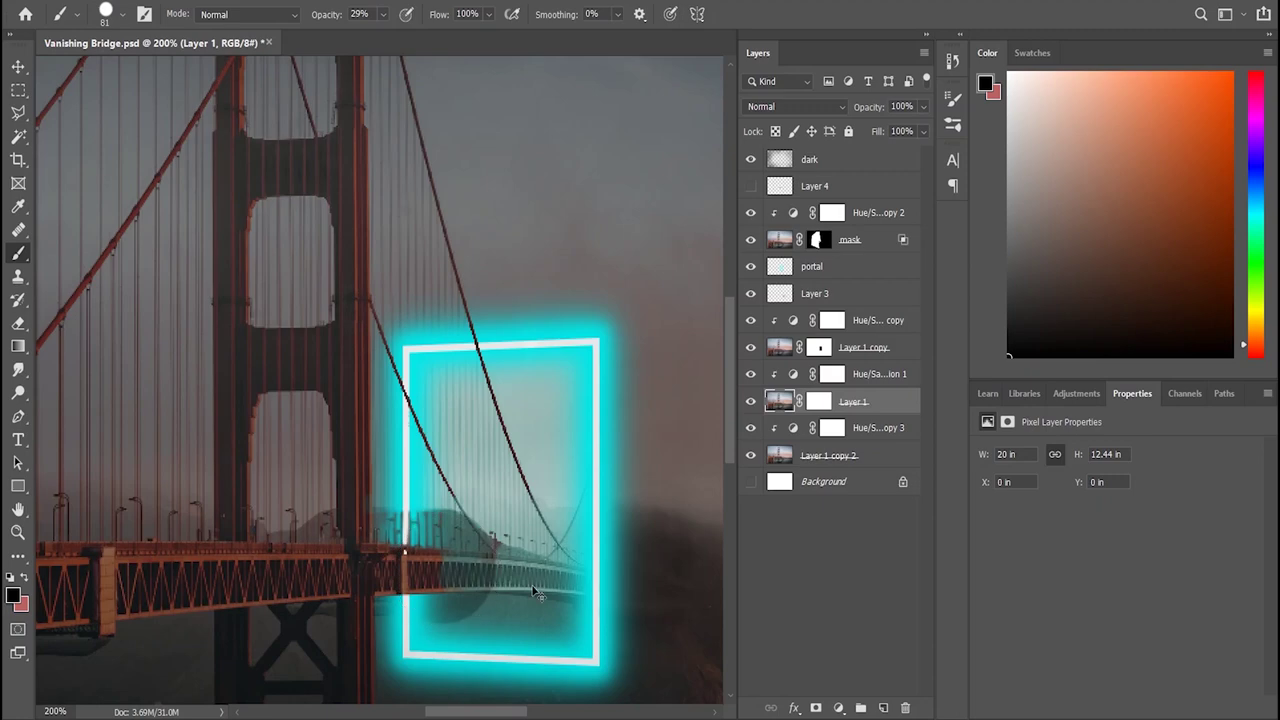
pyautogui.click(823, 402)
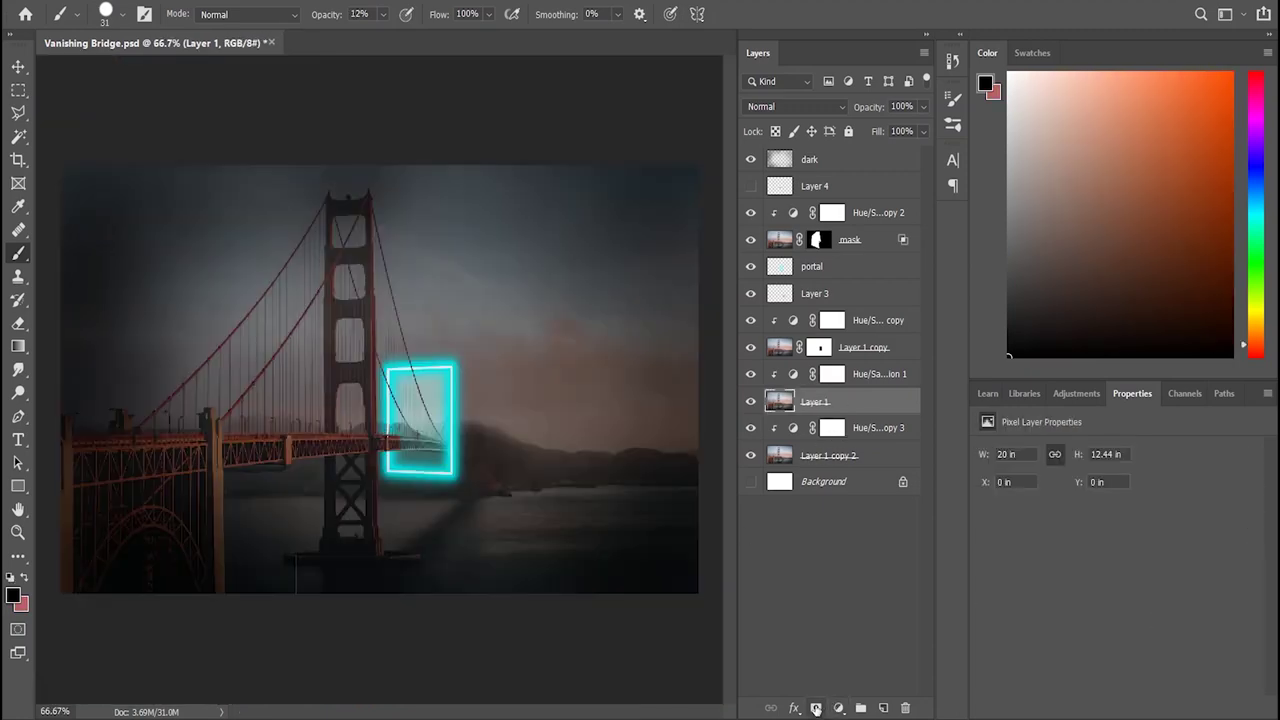
# Step: Paint on Layer 1's mask near the portal and tower, then fit the image and save
pyautogui.click(816, 708)
pyautogui.hotkey('ctrl', '+')
pyautogui.hotkey('ctrl', '+')
pyautogui.hotkey('ctrl', '+')
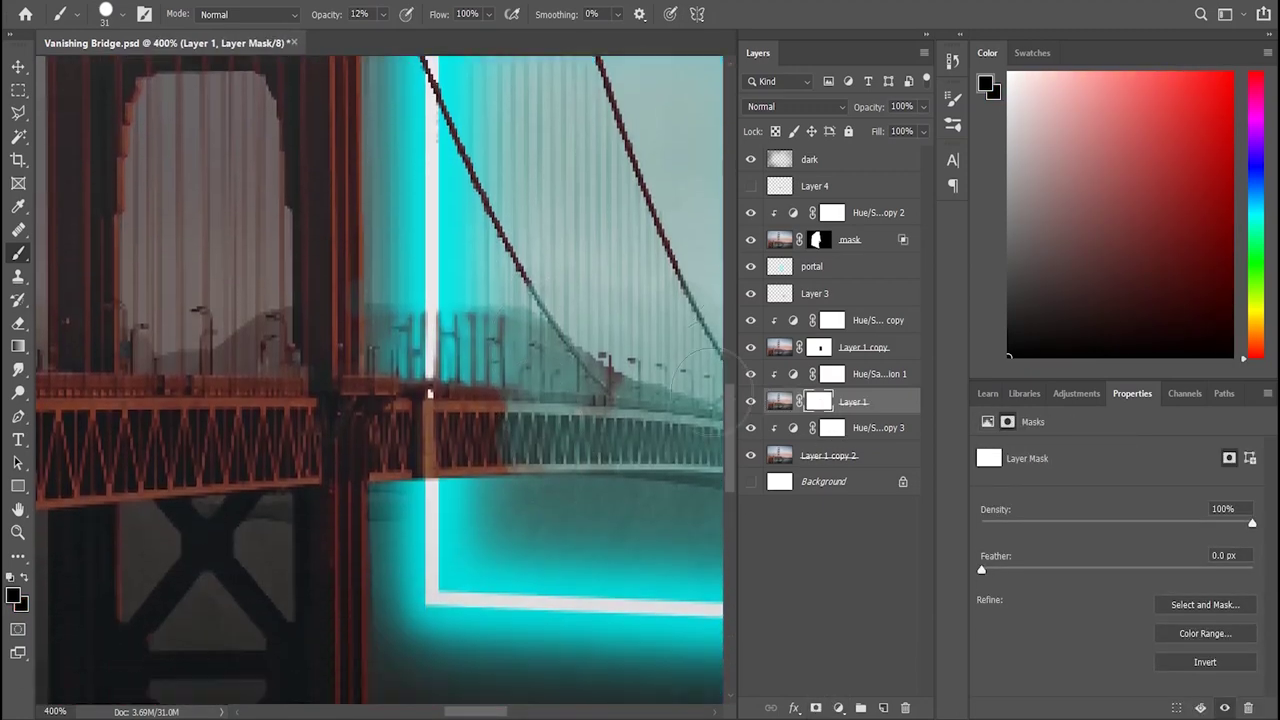
pyautogui.press('x')
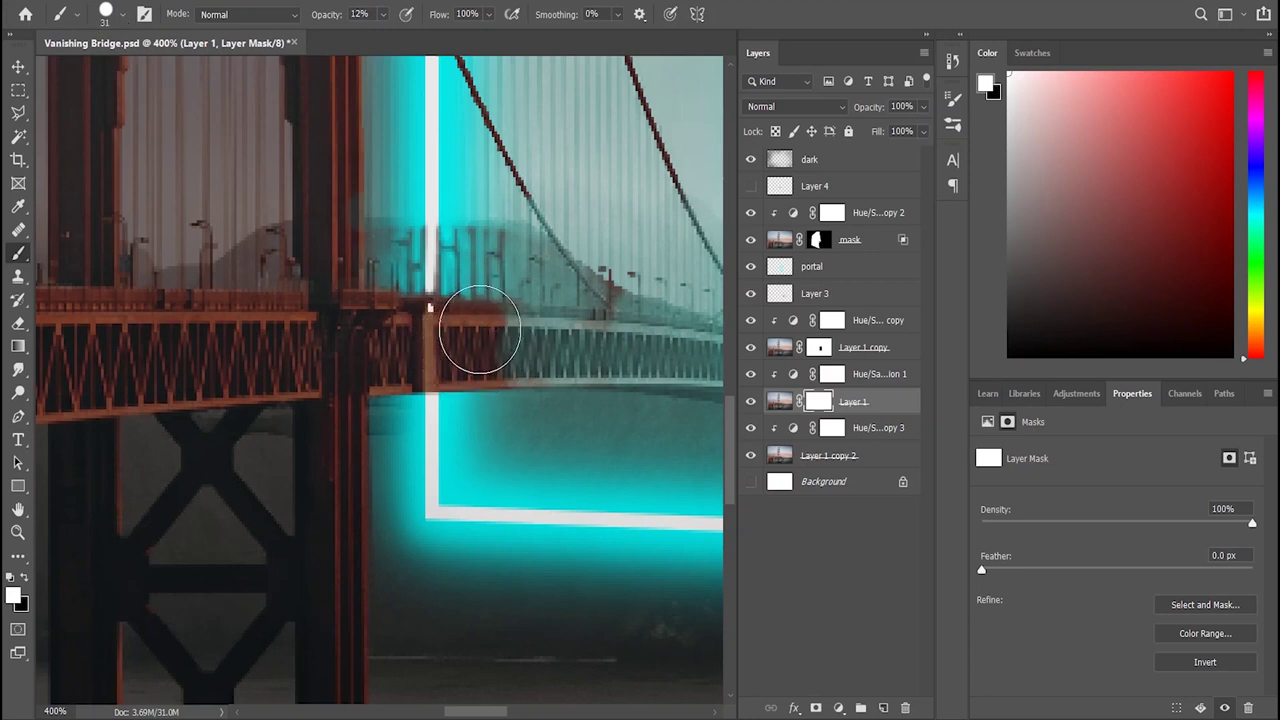
pyautogui.press('x')
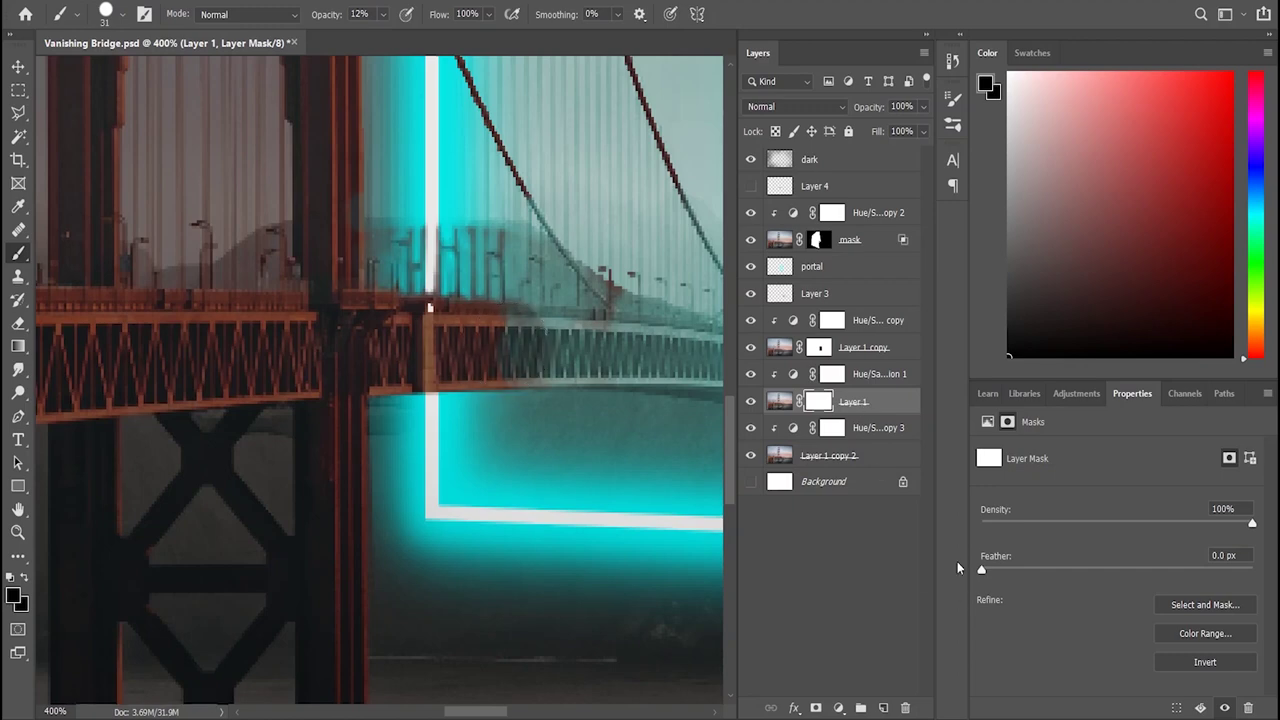
pyautogui.hotkey('ctrl', '0')
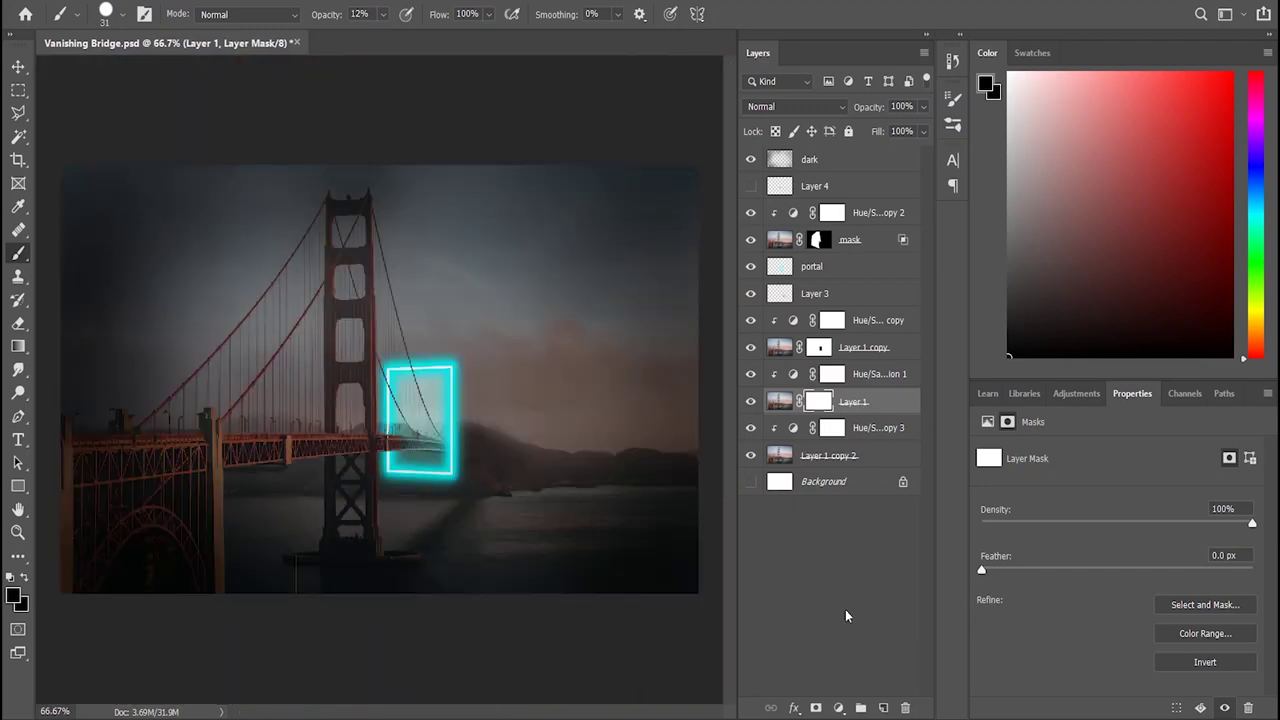
pyautogui.hotkey('ctrl', 's')
# Step: Set the brush to 31 px and 12% opacity while inspecting the water below the portal
pyautogui.hotkey('ctrl', '+')
pyautogui.hotkey('ctrl', '+')
pyautogui.hotkey('ctrl', '+')
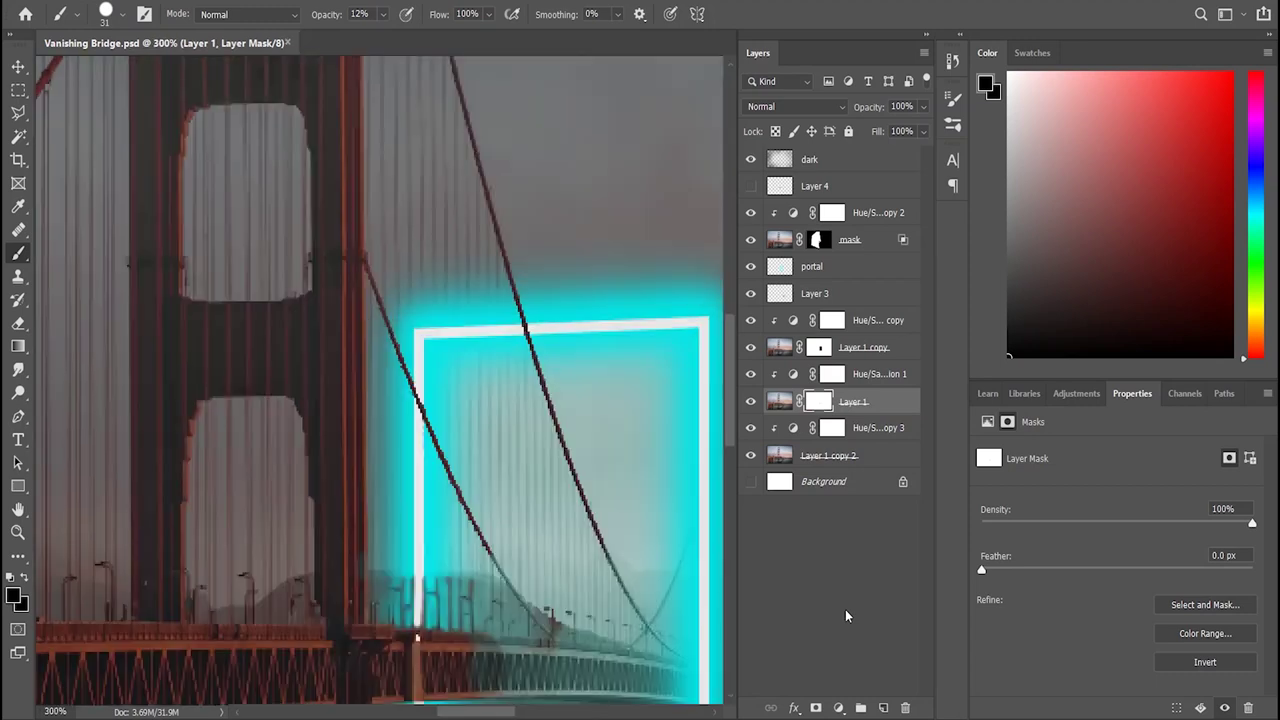
pyautogui.scroll(-3, 607, 430)
pyautogui.scroll(-3, 607, 430)
pyautogui.scroll(-2, 531, 523)
pyautogui.scroll(2, 531, 523)
pyautogui.moveTo(501, 711); pyautogui.dragTo(524, 711)
pyautogui.hscroll(2, 403, 526)
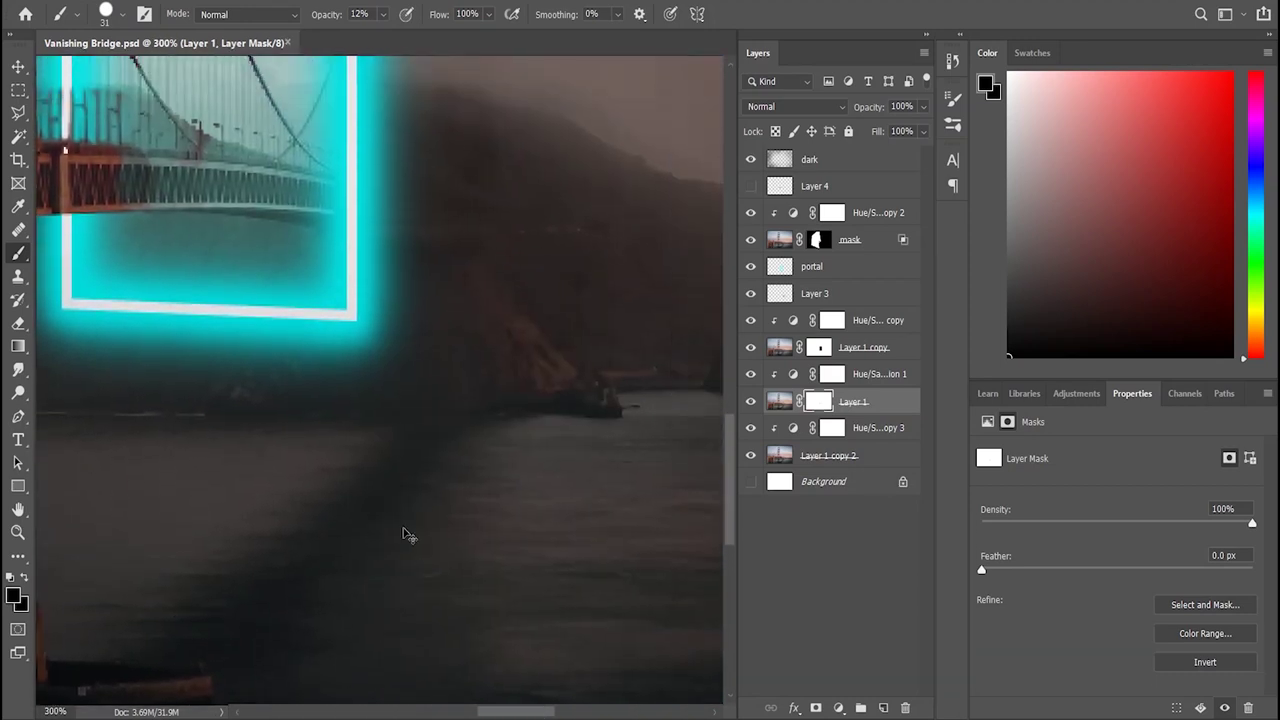
pyautogui.hotkey('ctrl', '+')
pyautogui.scroll(-1, 340, 429)
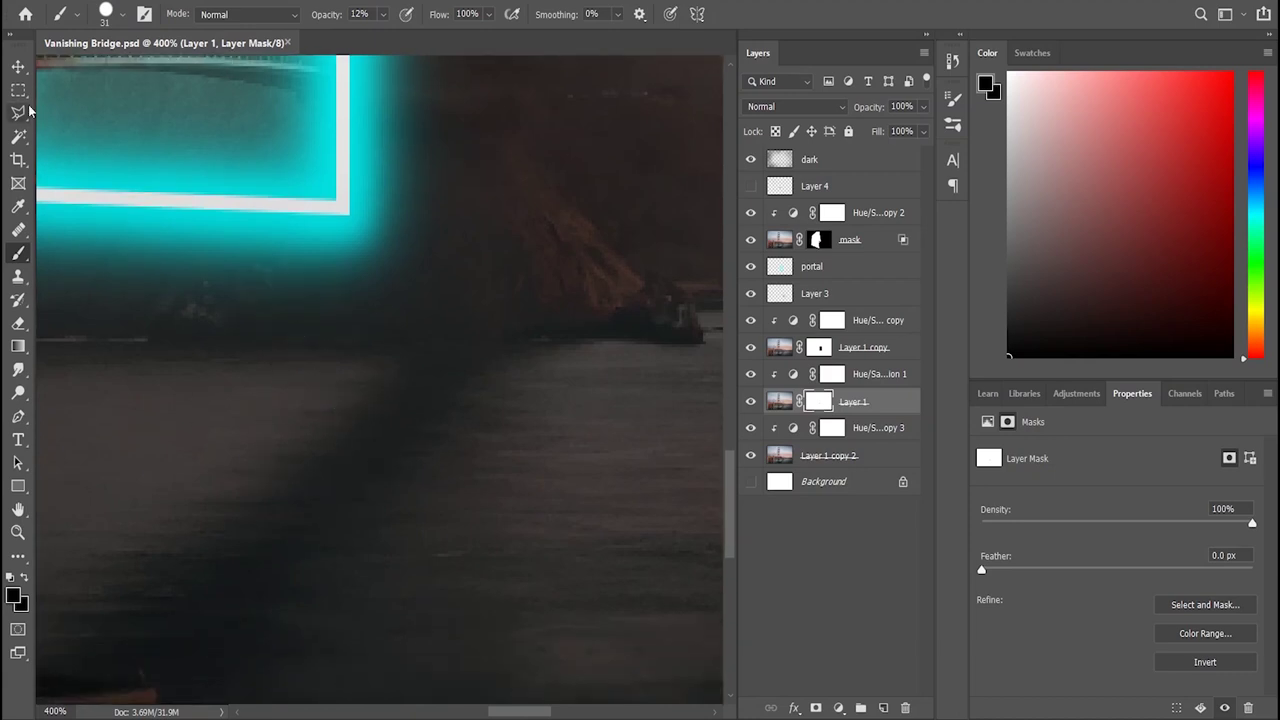
pyautogui.hotkey('ctrl', '-')
pyautogui.hotkey('ctrl', '-')
pyautogui.hotkey('ctrl', '-')
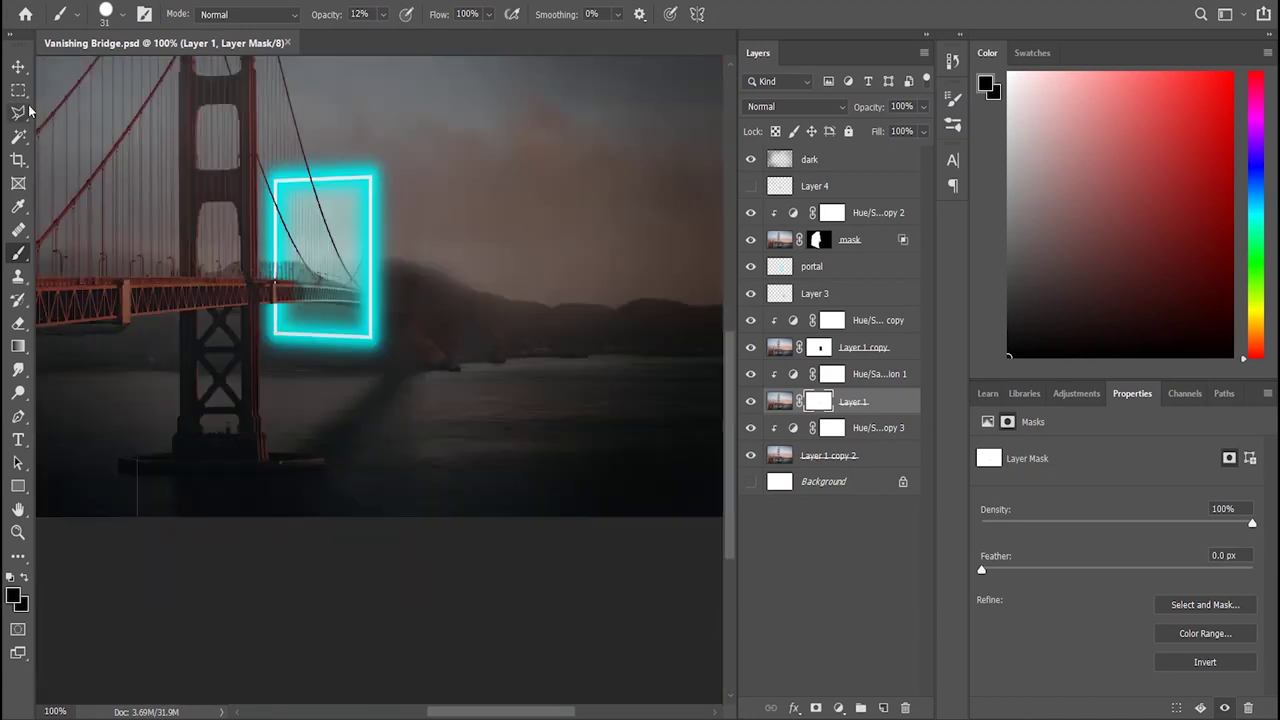
# Step: Draw a first cyan rectangle below the portal, then undo its layer reorder
pyautogui.click(21, 492)
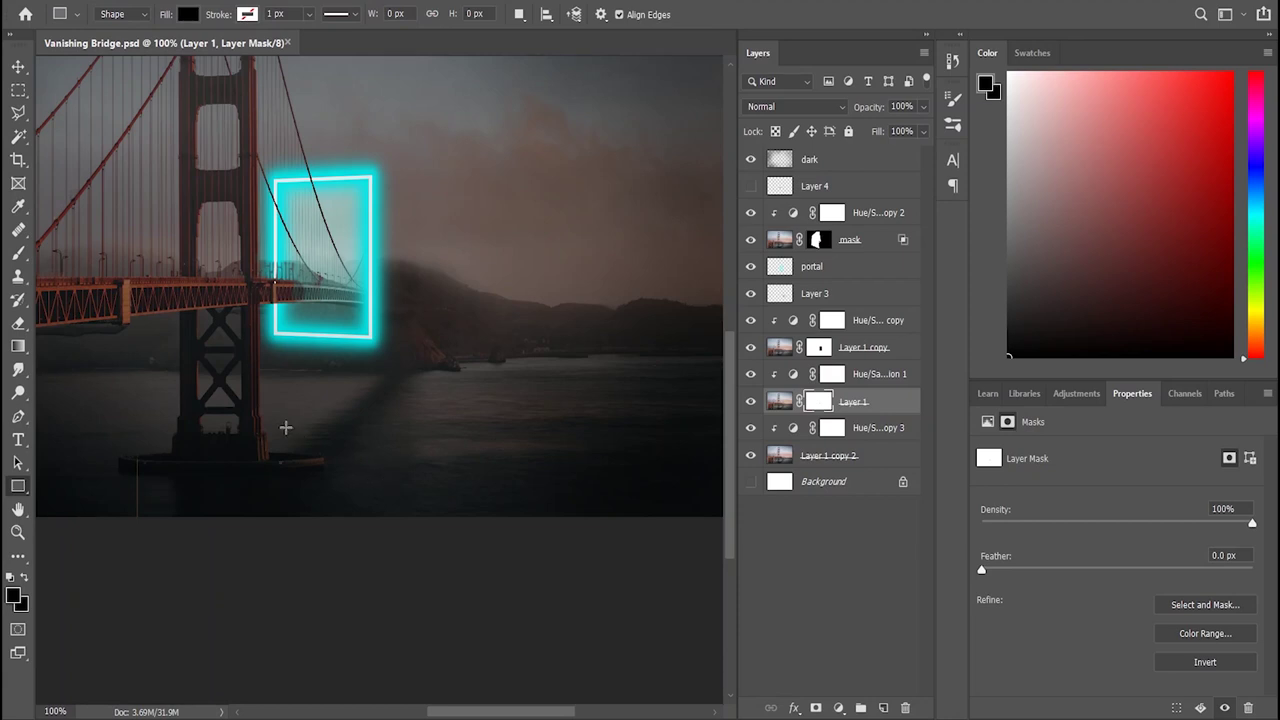
pyautogui.moveTo(294, 419); pyautogui.dragTo(407, 434)
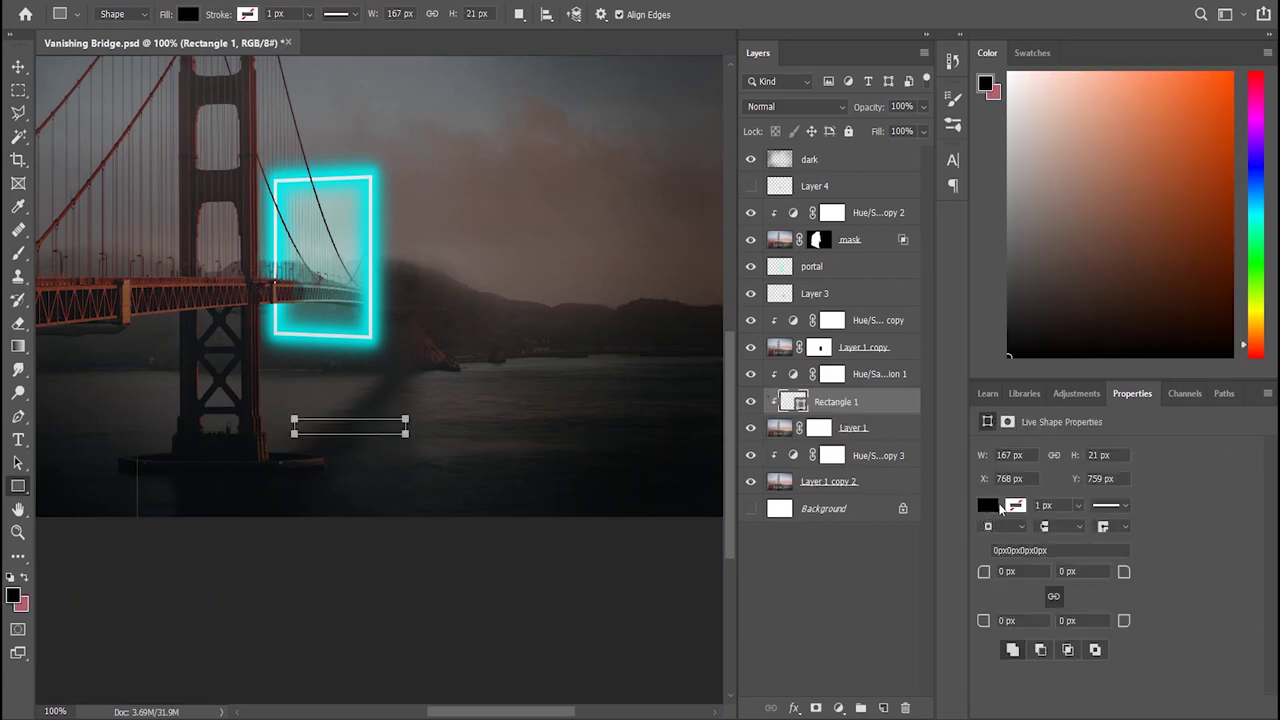
pyautogui.click(988, 505)
pyautogui.moveTo(881, 415); pyautogui.dragTo(849, 202)
pyautogui.click(19, 67)
pyautogui.click(375, 428)
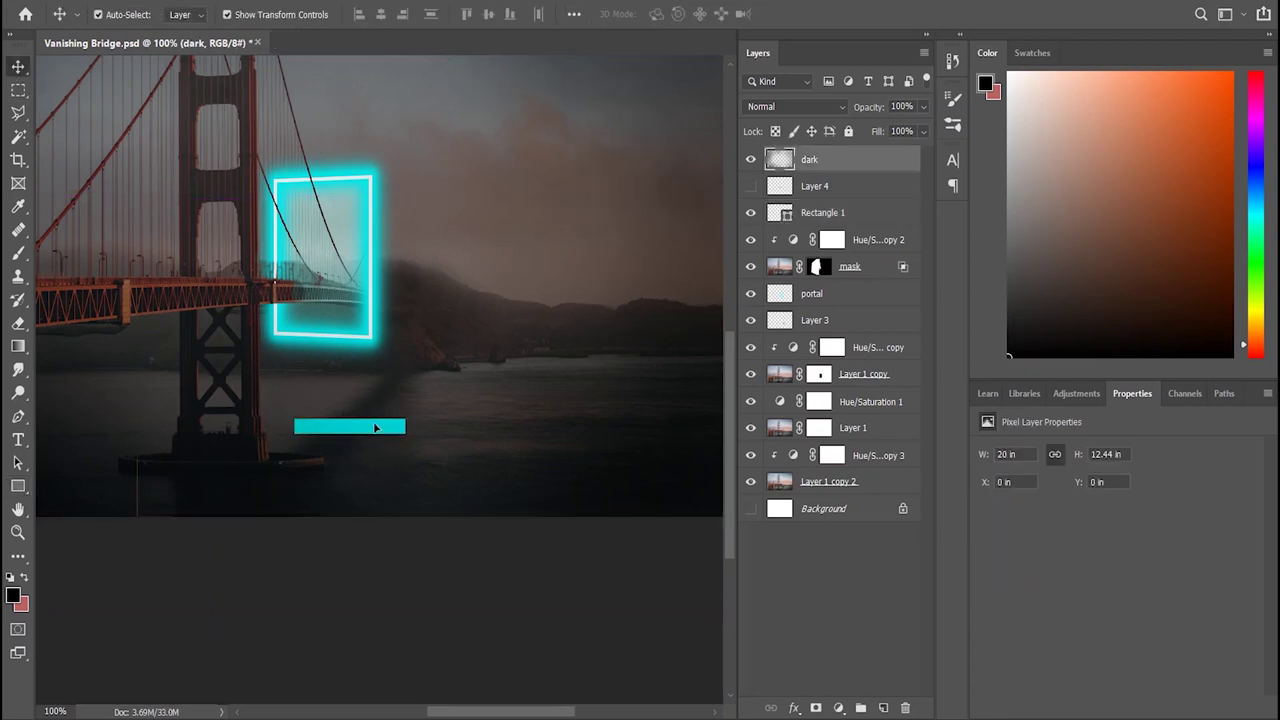
pyautogui.click(355, 428)
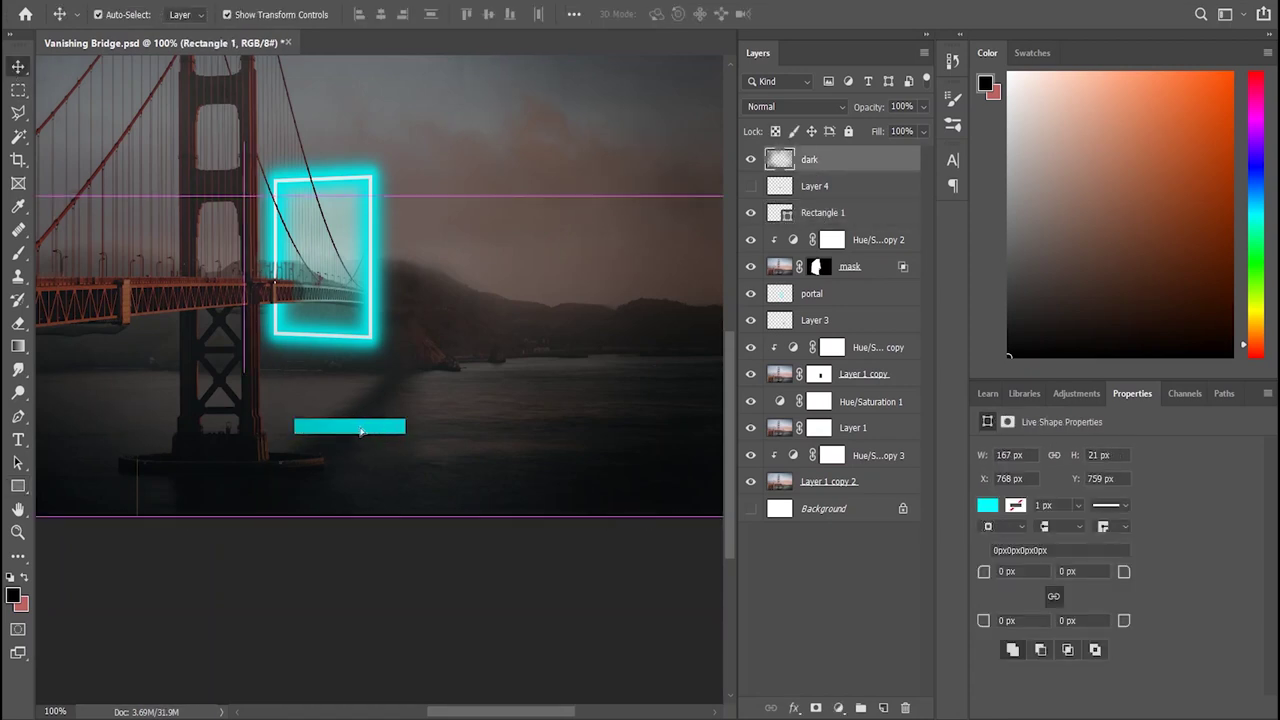
pyautogui.hotkey('ctrl', 'z')
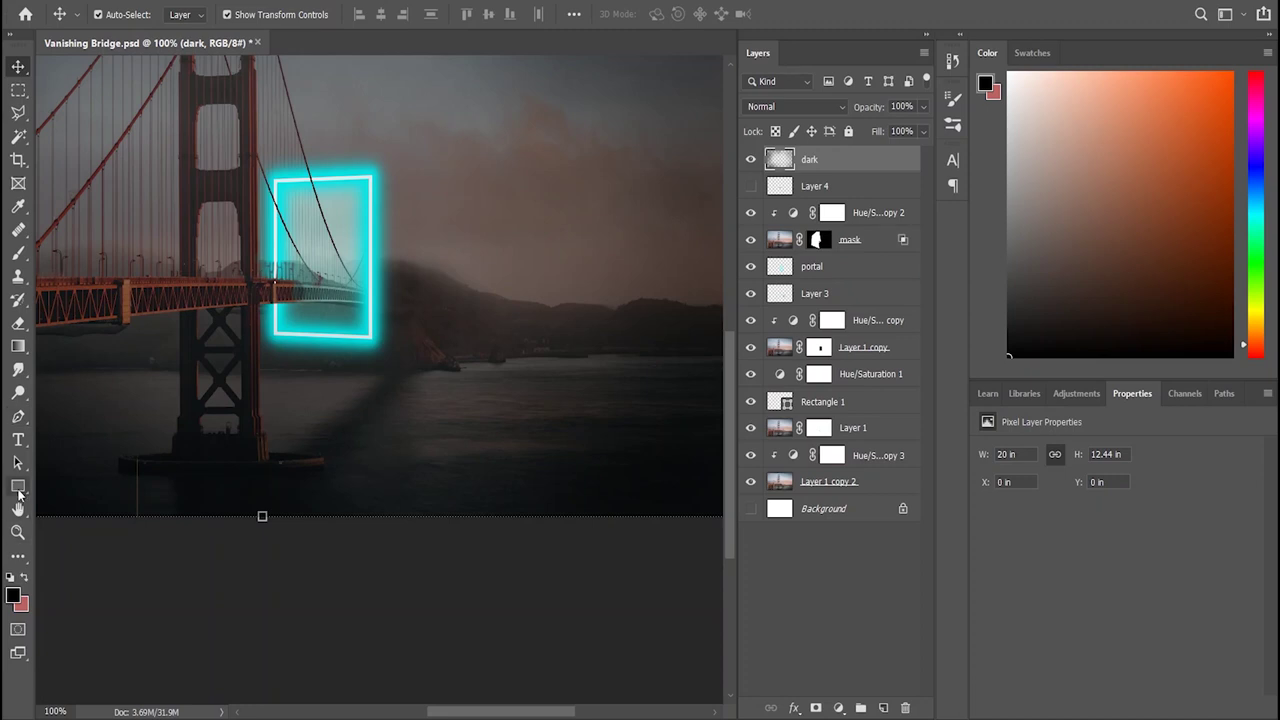
# Step: Draw a thin 158 × 20 px cyan-filled rectangle on the water
pyautogui.click(18, 487)
pyautogui.moveTo(273, 423); pyautogui.dragTo(379, 440)
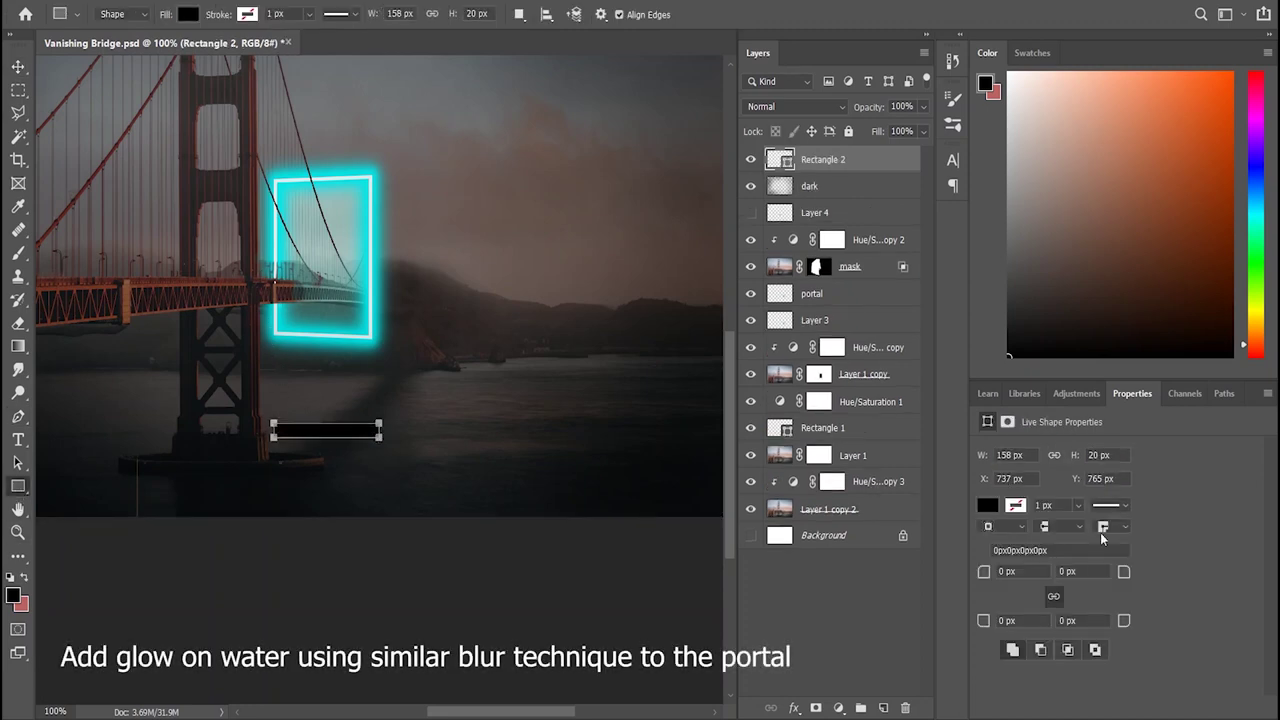
pyautogui.click(992, 524)
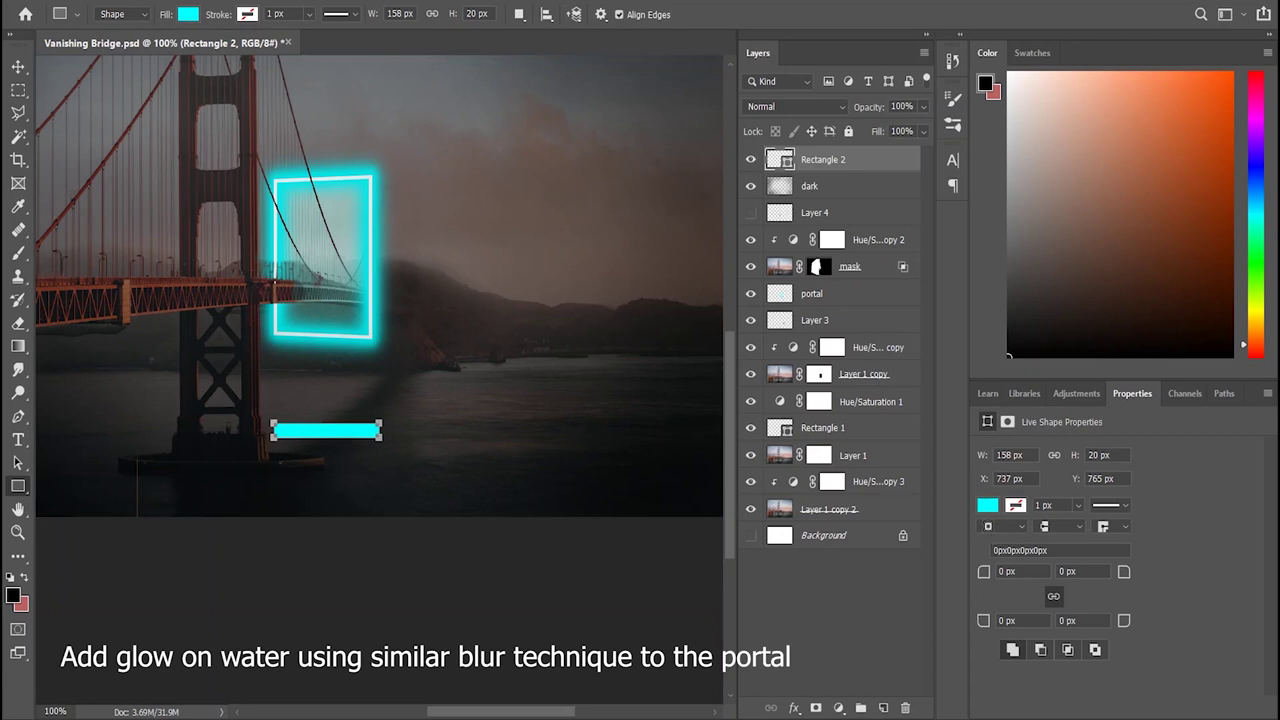
# Step: Rotate the cyan bar slightly clockwise with the Move tool
pyautogui.press('v')
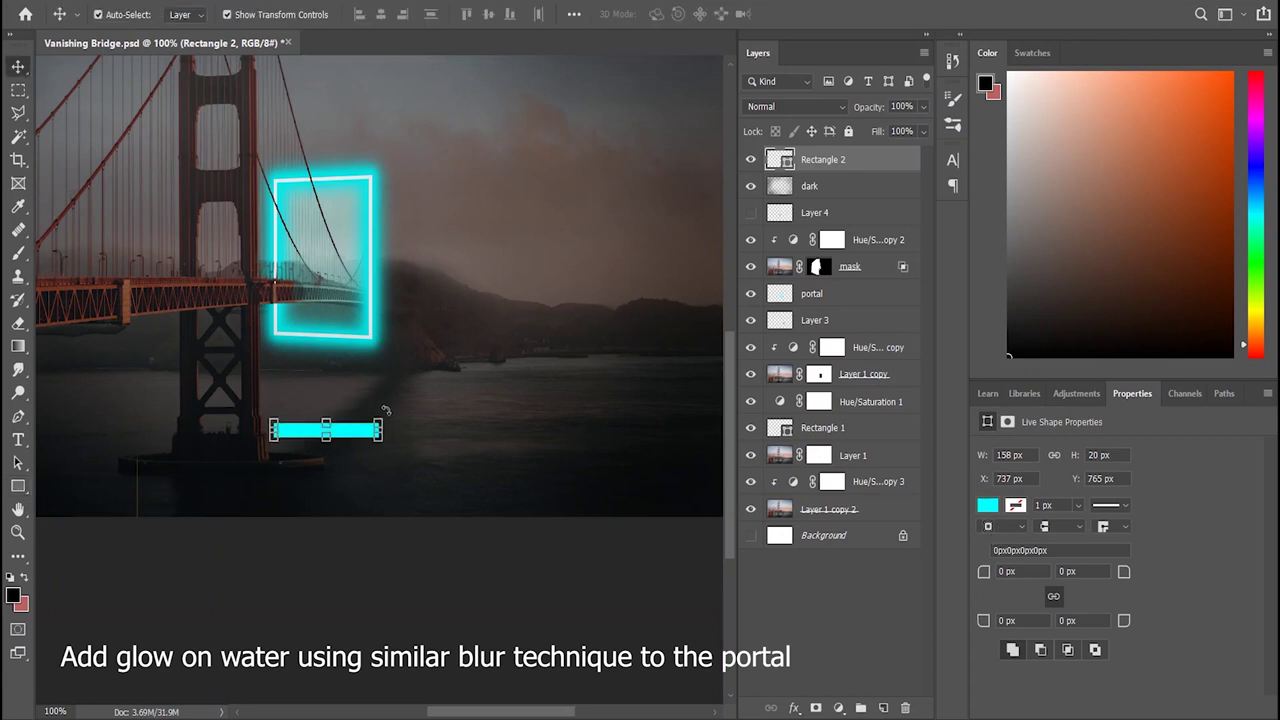
pyautogui.moveTo(385, 410); pyautogui.dragTo(392, 428)
pyautogui.click(426, 574)
# Step: Rename the Rectangle 2 layer to 'water refelction'
pyautogui.click(350, 450)
pyautogui.doubleClick(824, 160)
pyautogui.write('water refelc')
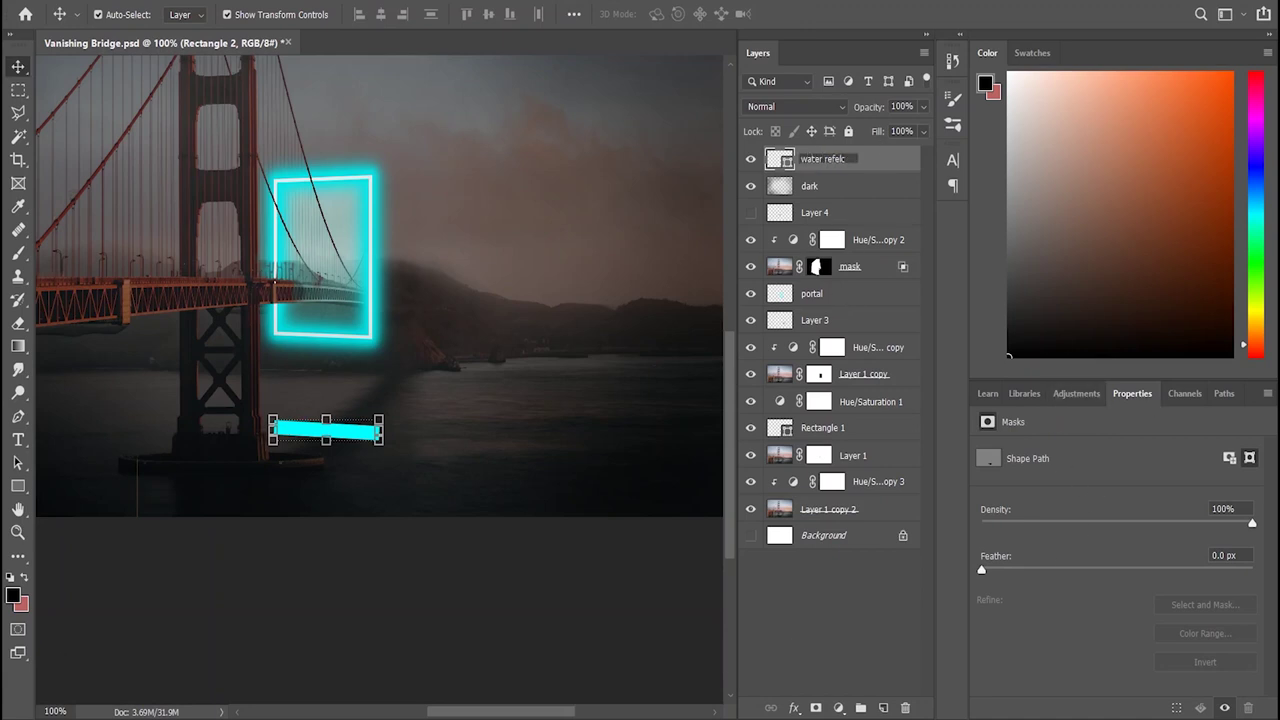
pyautogui.press('Return')
pyautogui.click(444, 580)
pyautogui.click(360, 436)
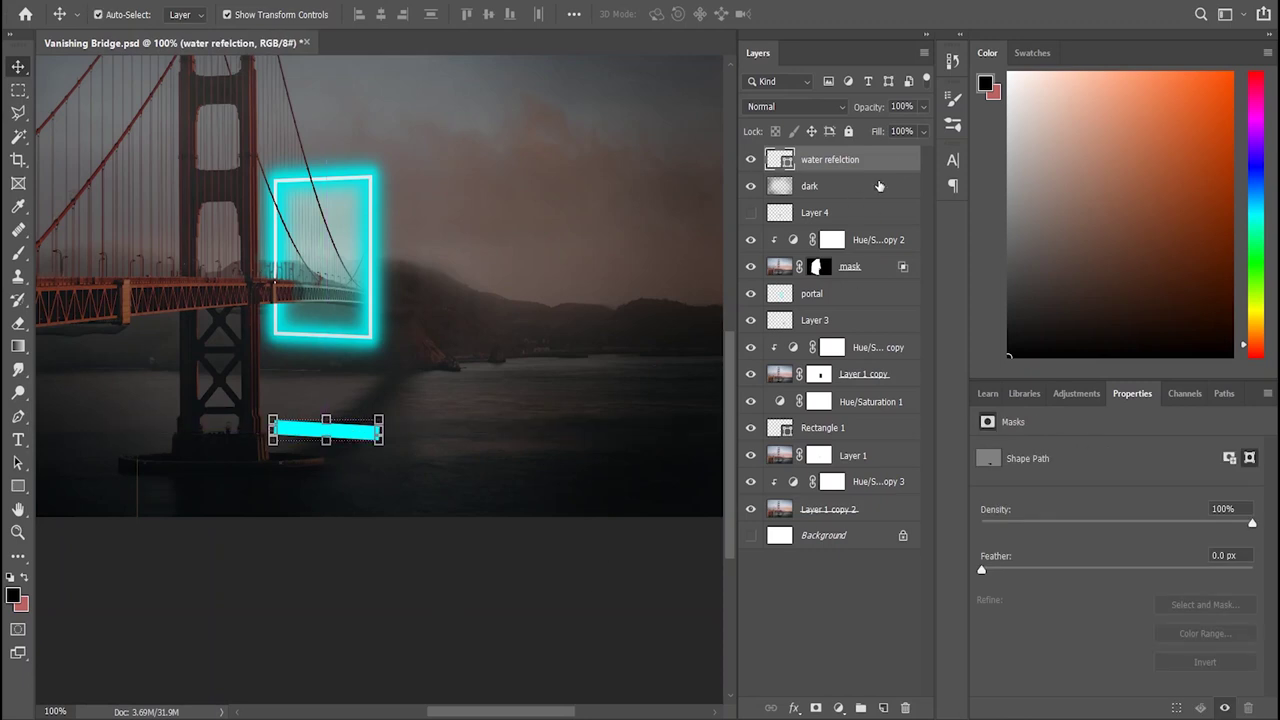
# Step: Duplicate water refelction three times and prepare copy 2 as a smart object for Gaussian Blur
pyautogui.hotkey('ctrl', 'j')
pyautogui.hotkey('ctrl', 'j')
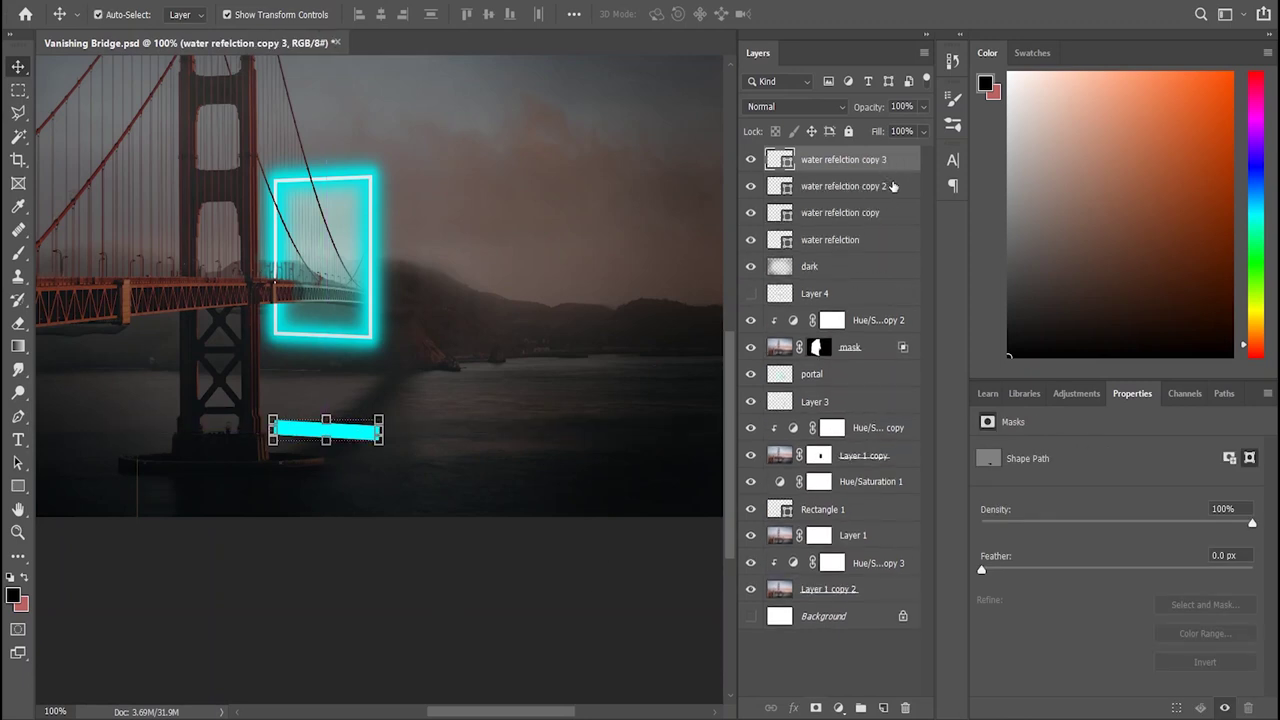
pyautogui.moveTo(888, 165); pyautogui.dragTo(895, 188)
pyautogui.press('space')
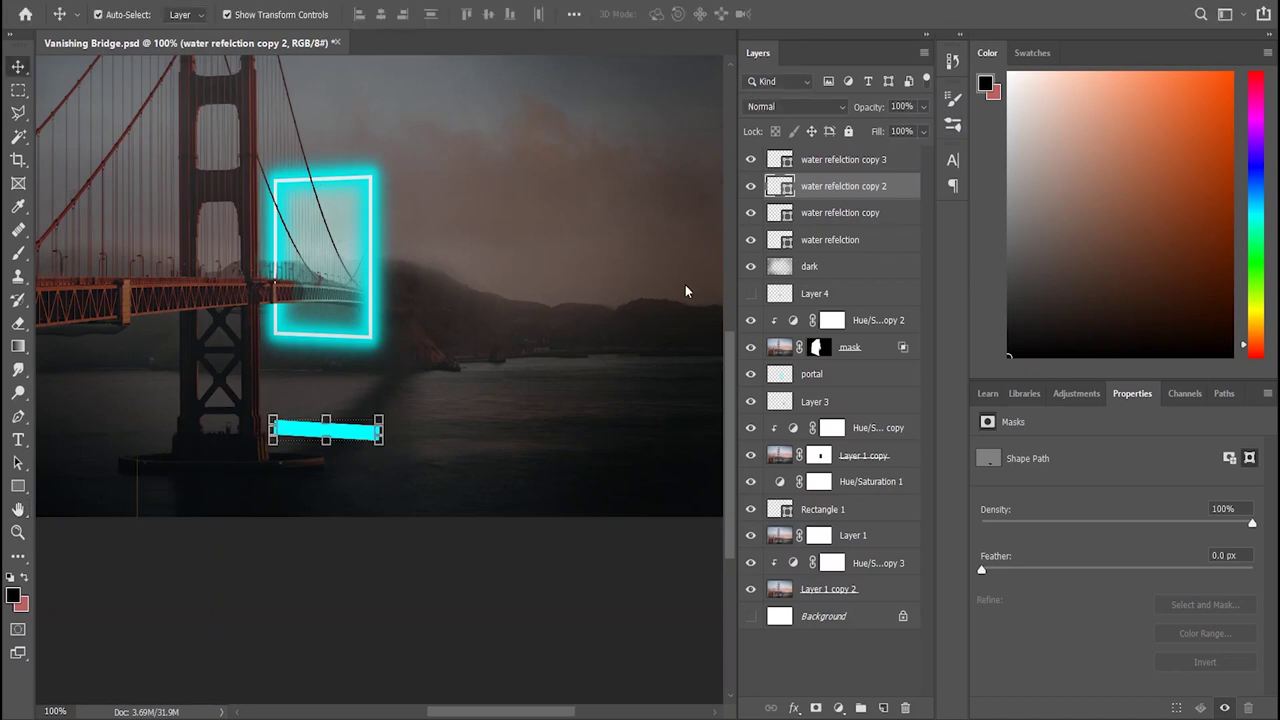
pyautogui.press('space')
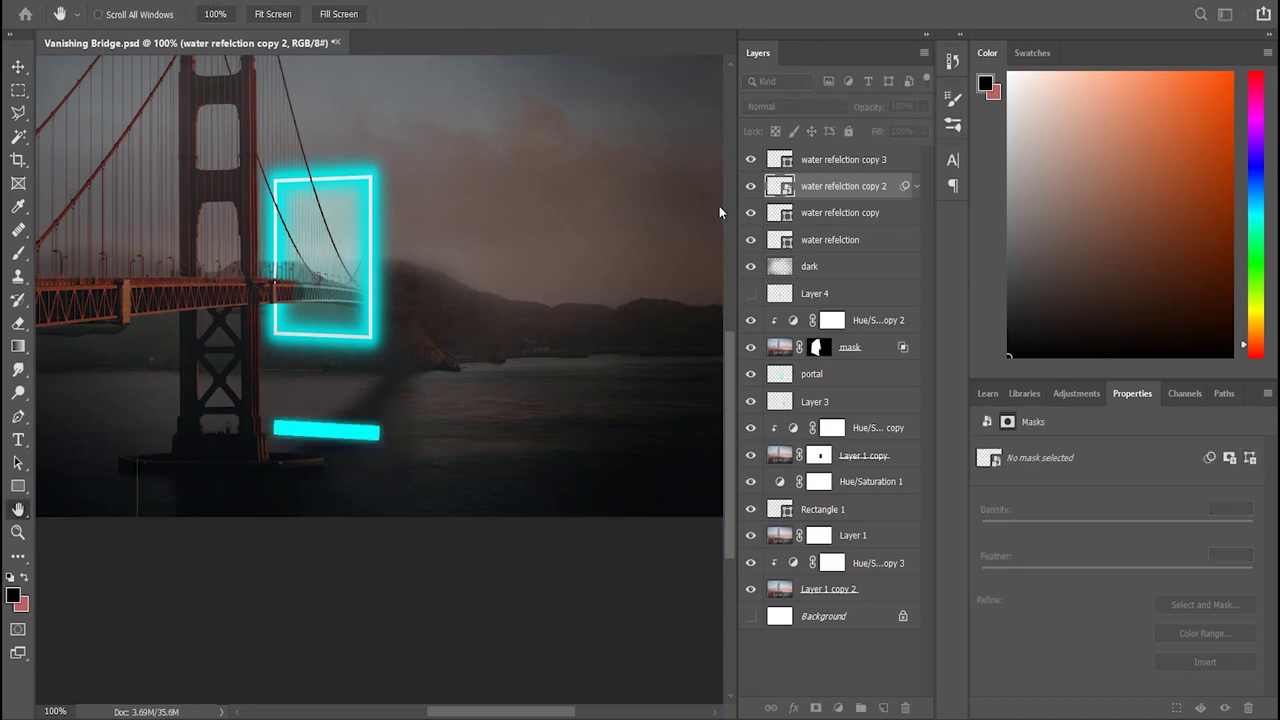
pyautogui.click(880, 254)
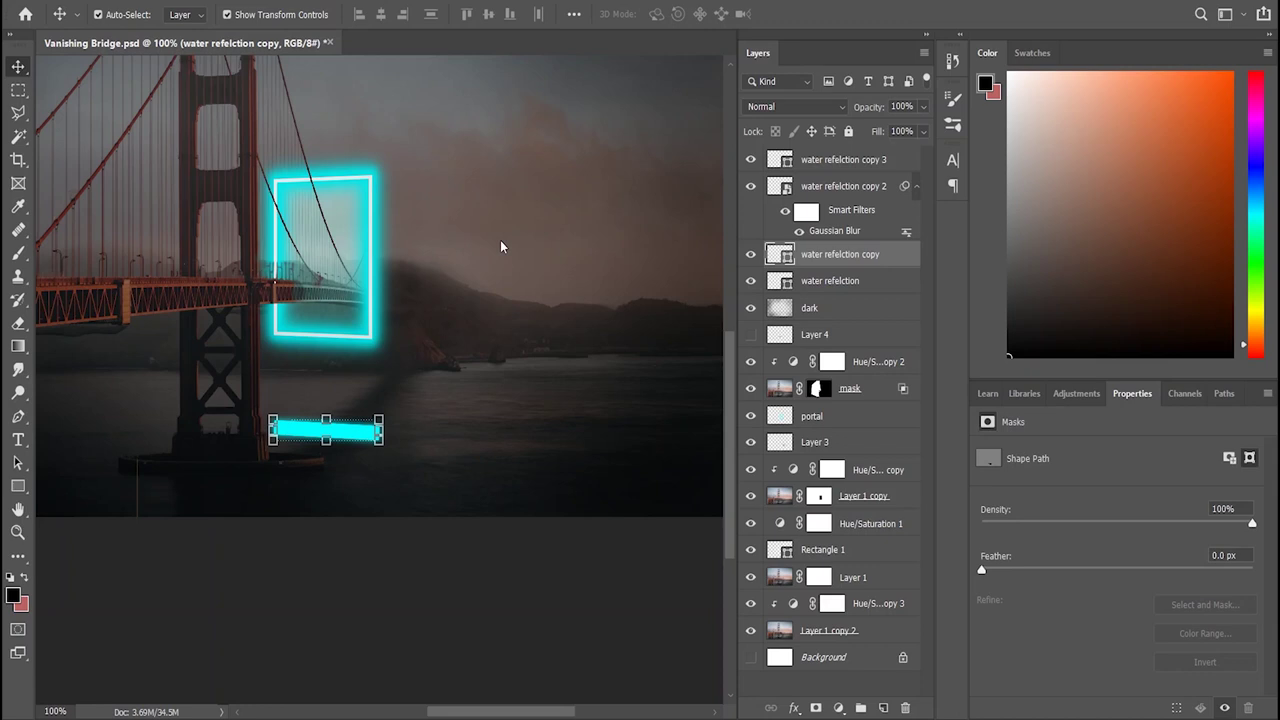
# Step: Apply Gaussian Blur to the water refelction copy and the original water refelction layers
pyautogui.press('h')
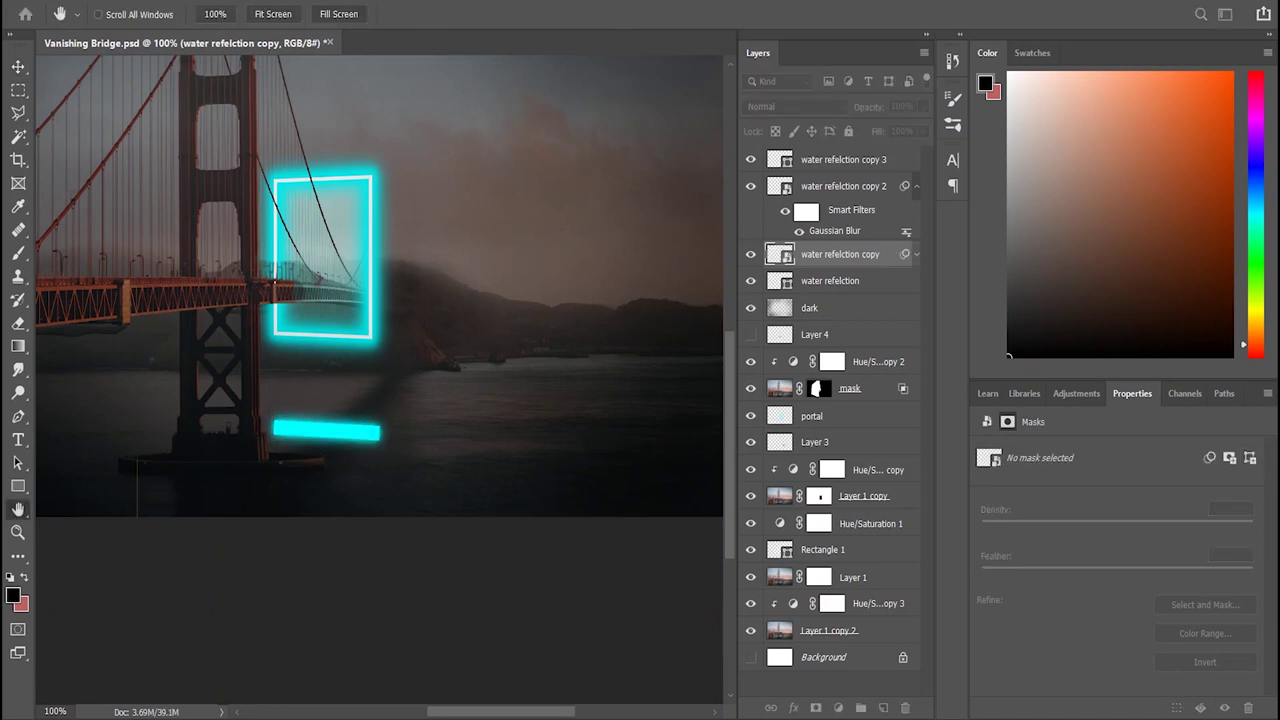
pyautogui.click(916, 254)
pyautogui.click(830, 322)
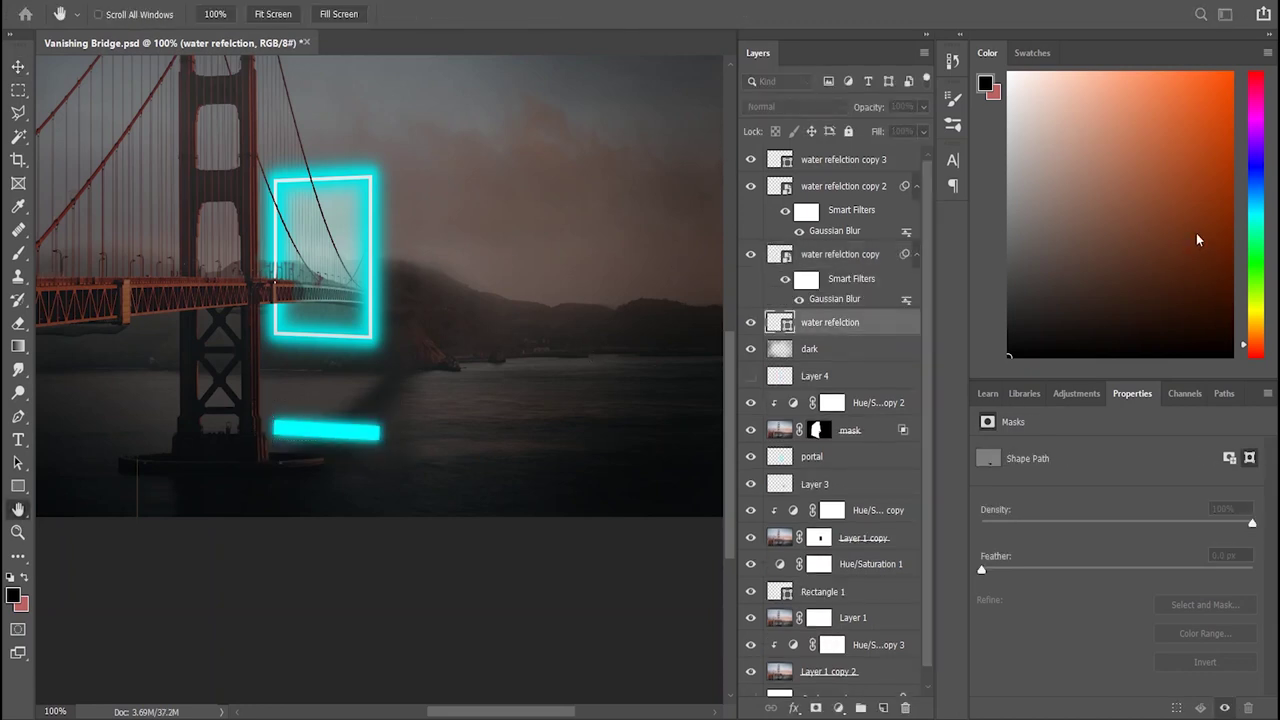
pyautogui.press('v')
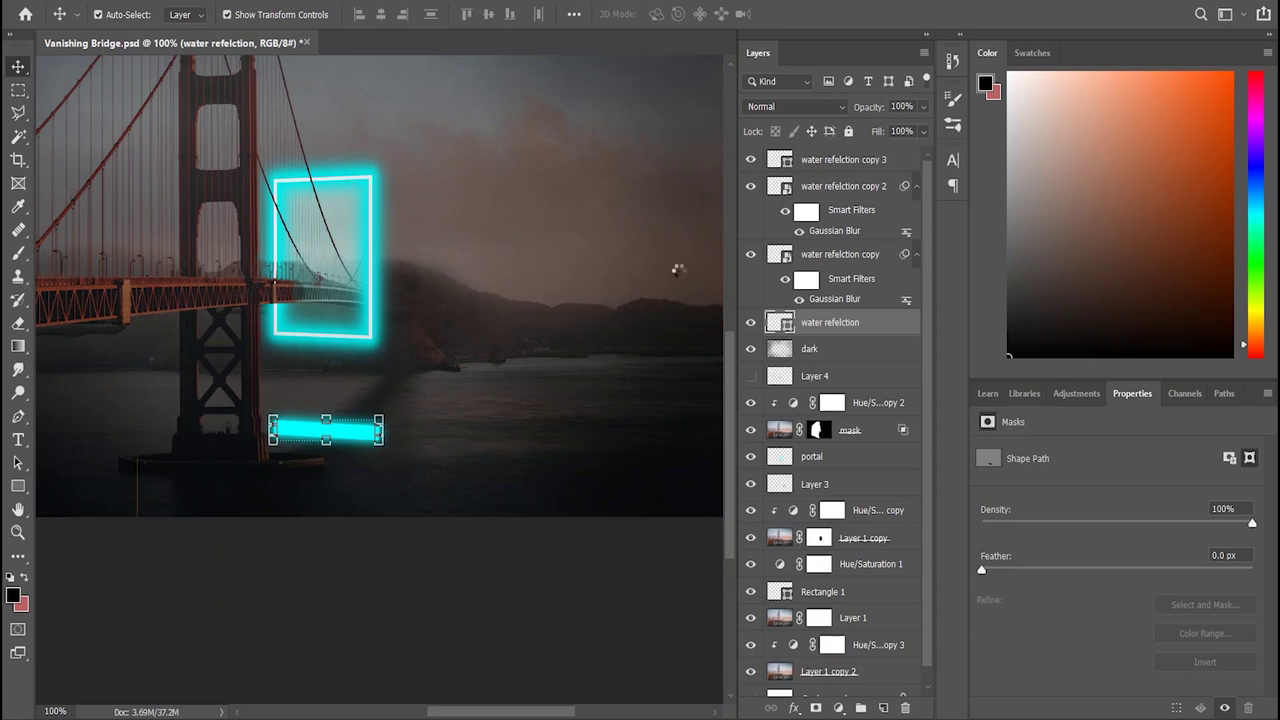
pyautogui.press('h')
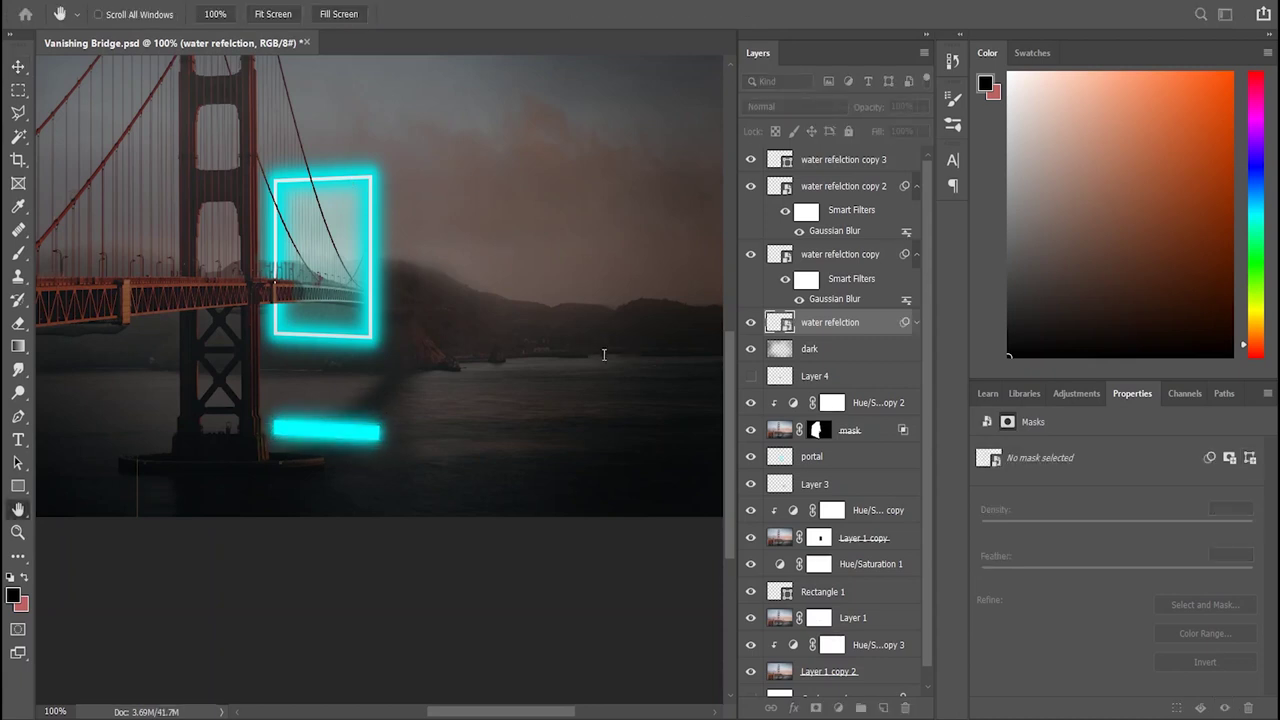
pyautogui.press('v')
# Step: Scale the water refelction copy 3 bar larger and give it Gaussian Blur too
pyautogui.click(848, 131)
pyautogui.click(848, 133)
pyautogui.click(437, 283)
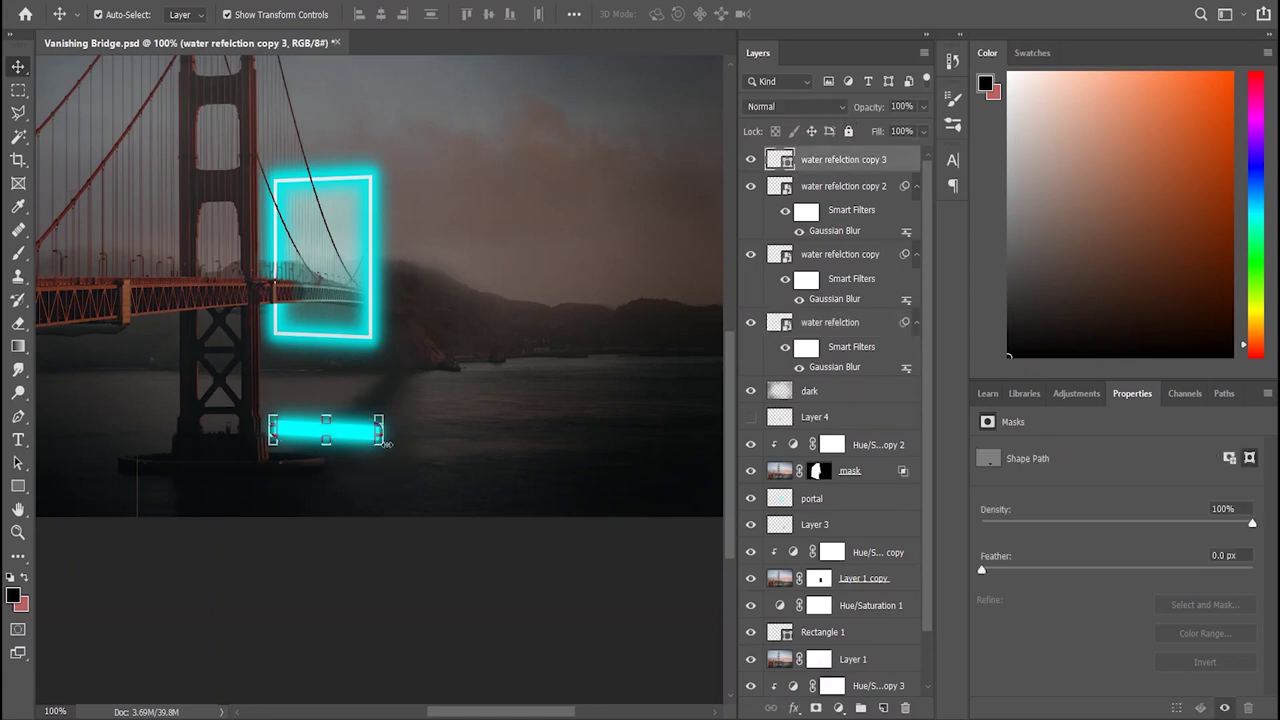
pyautogui.hotkey('ctrl', 't')
pyautogui.moveTo(385, 445); pyautogui.dragTo(348, 431)
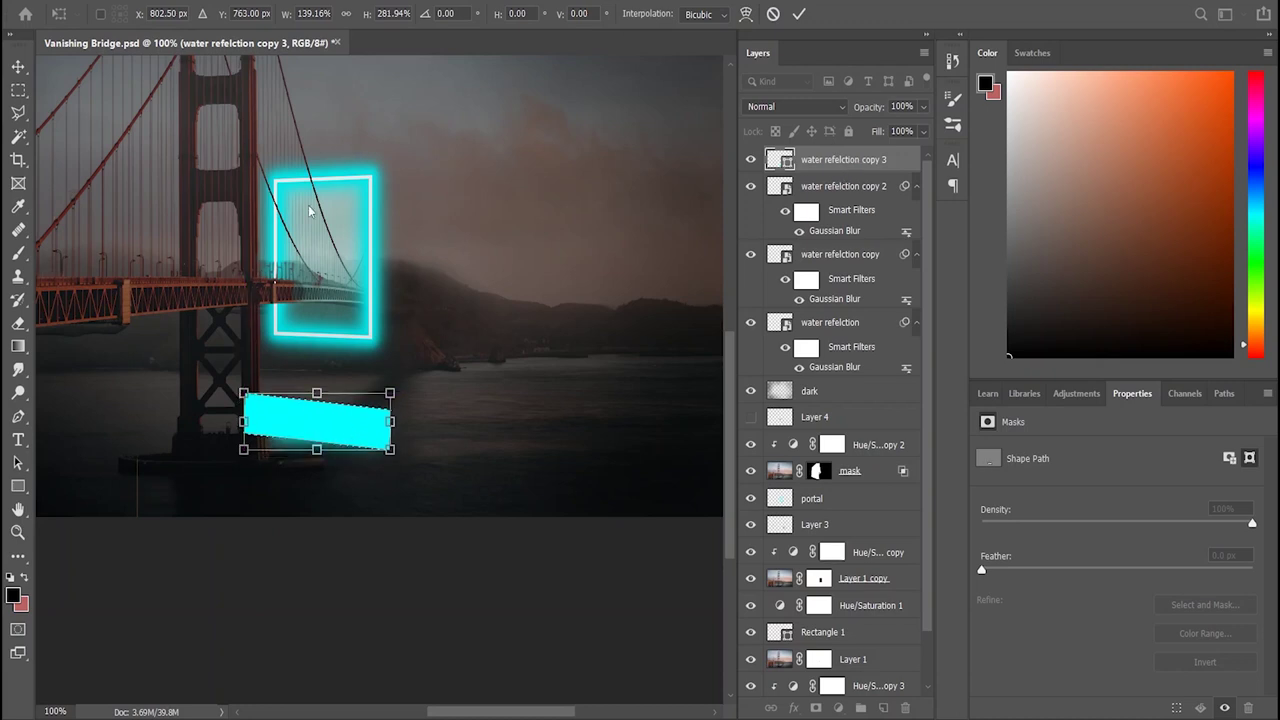
pyautogui.press('Return')
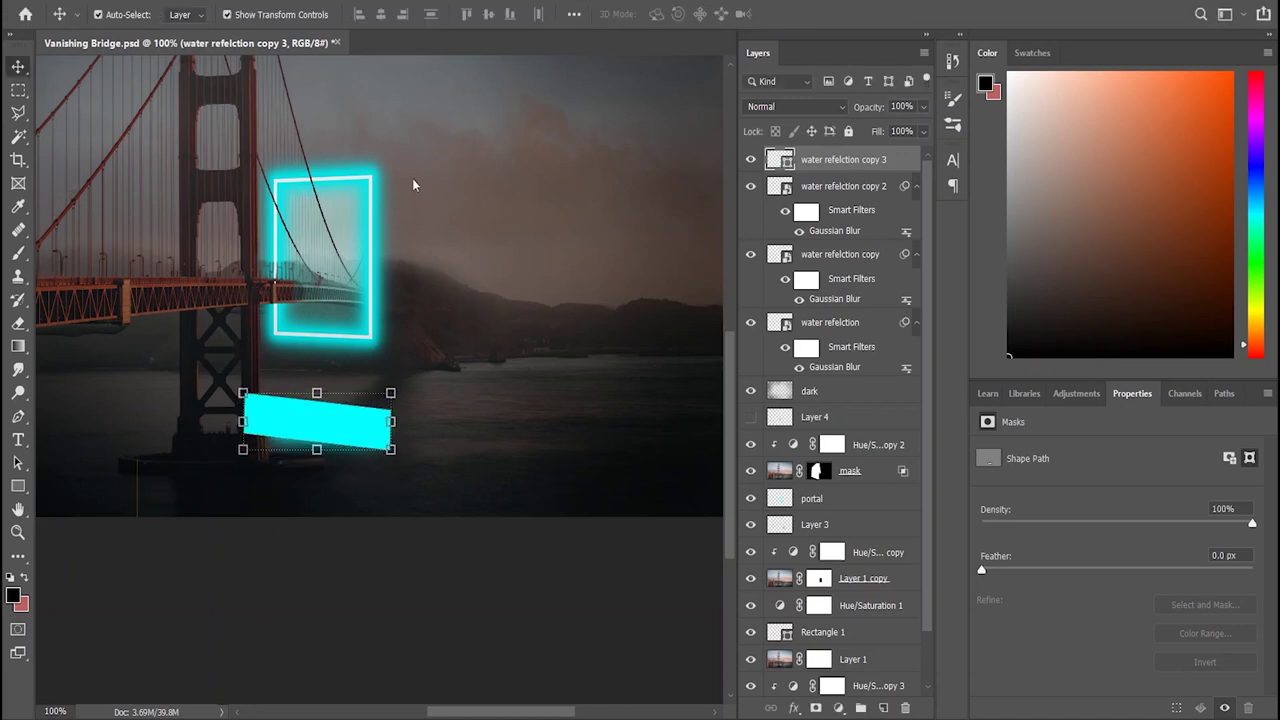
pyautogui.hotkey('ctrl', 'alt', 'f')
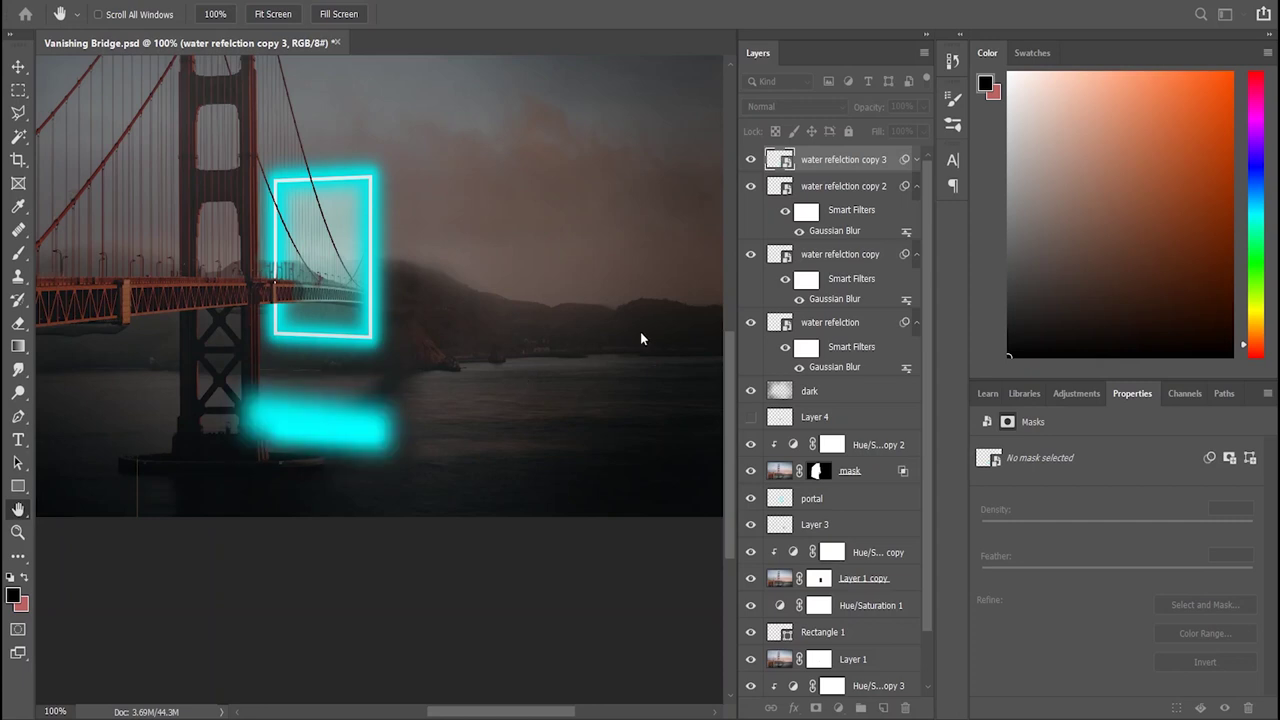
pyautogui.press('v')
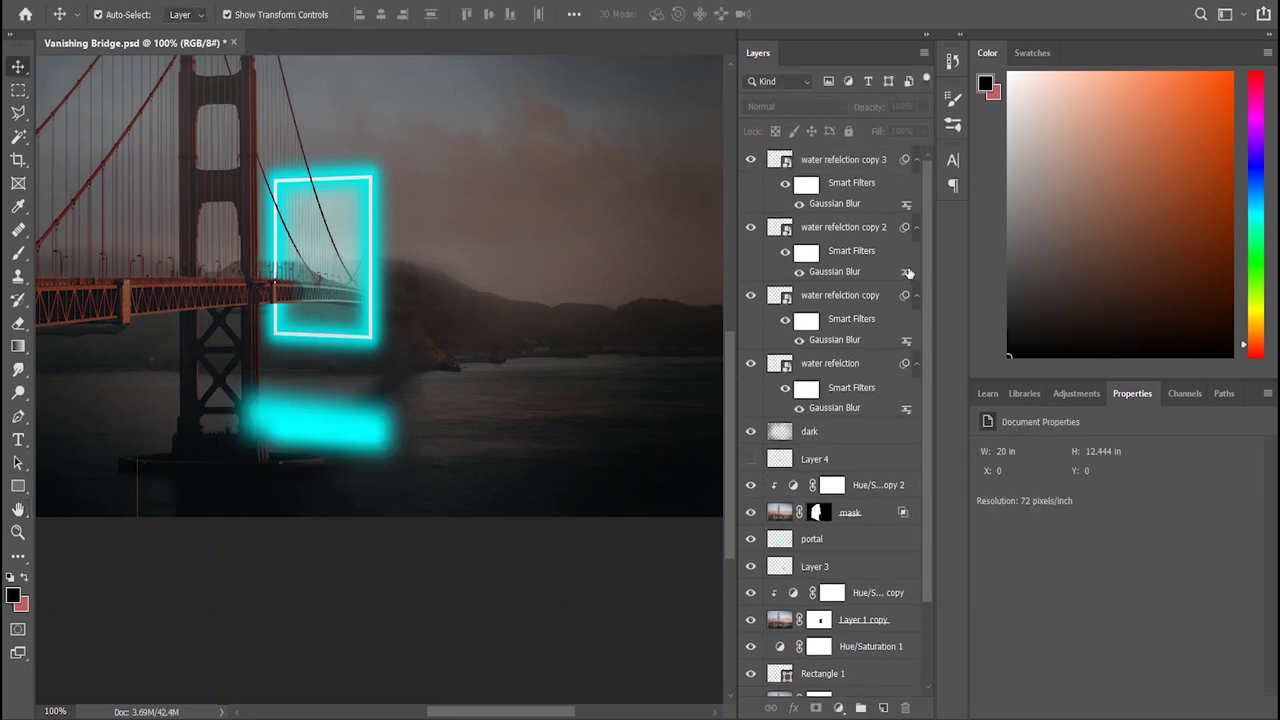
# Step: Merge the four water refelction glow layers into one layer
pyautogui.click(860, 160)
pyautogui.keyDown('ctrl'); pyautogui.click(855, 227); pyautogui.keyUp('ctrl')
pyautogui.keyDown('ctrl'); pyautogui.click(855, 295); pyautogui.keyUp('ctrl')
pyautogui.keyDown('ctrl'); pyautogui.click(862, 364); pyautogui.keyUp('ctrl')
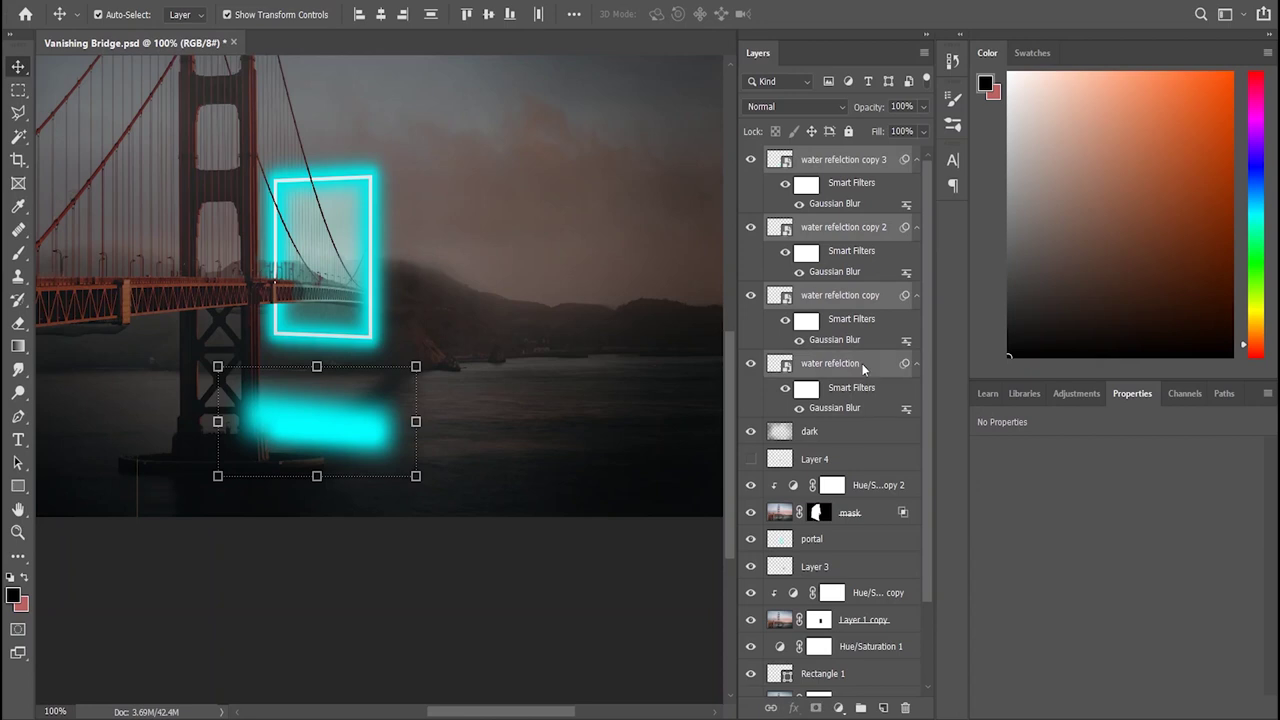
pyautogui.hotkey('ctrl', 'e')
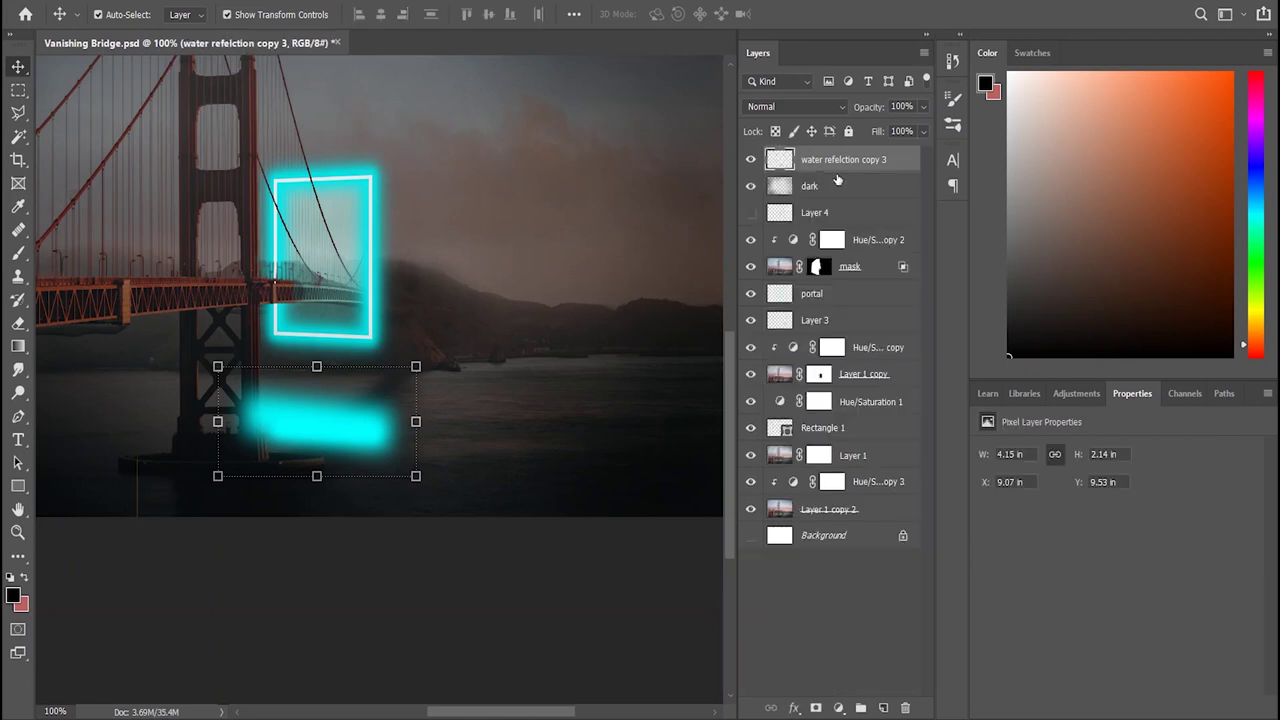
pyautogui.click(816, 708)
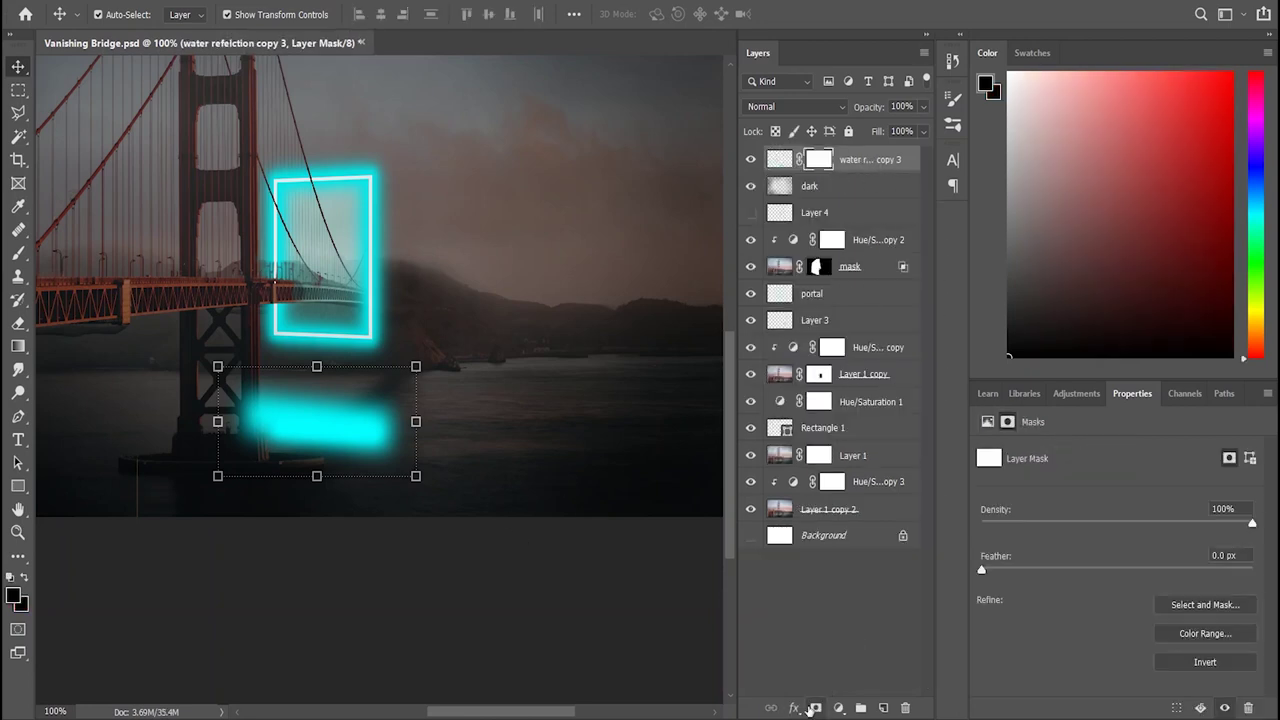
pyautogui.hotkey('ctrl', 'z')
# Step: Draw a Polygonal Lasso selection along the glow's bottom edge beside the tower
pyautogui.click(19, 137)
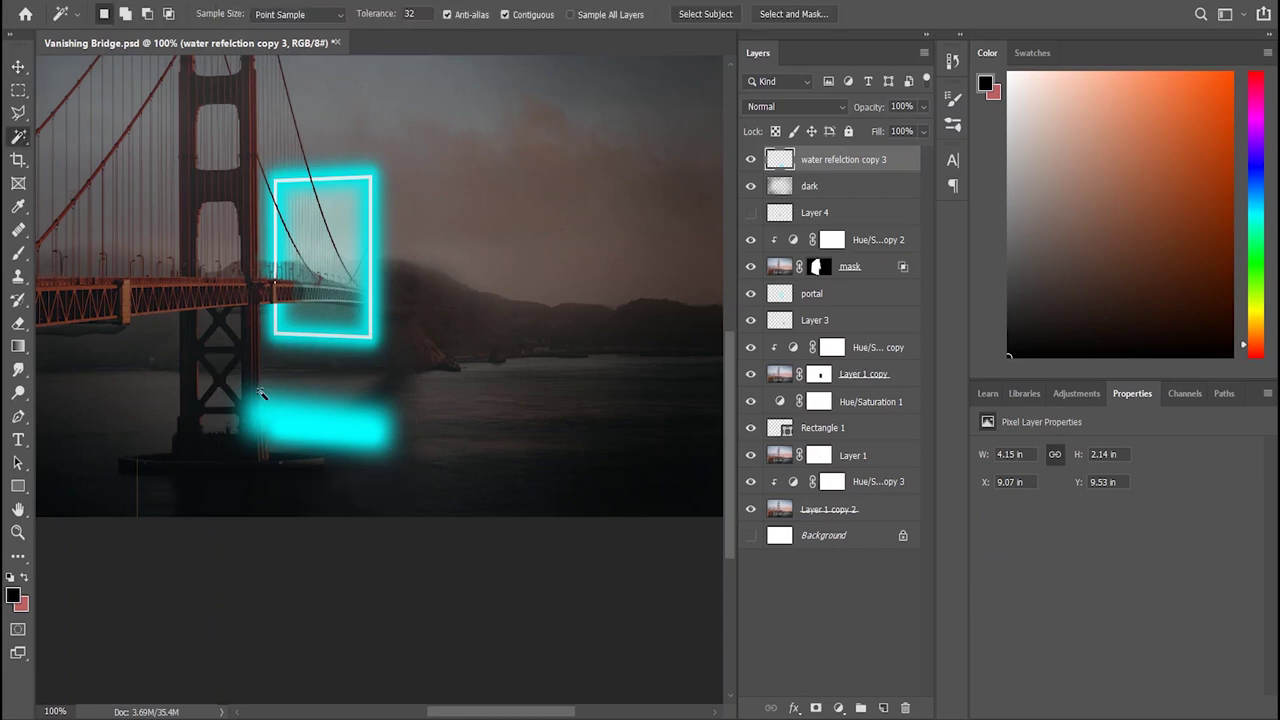
pyautogui.click(20, 114)
pyautogui.click(260, 353)
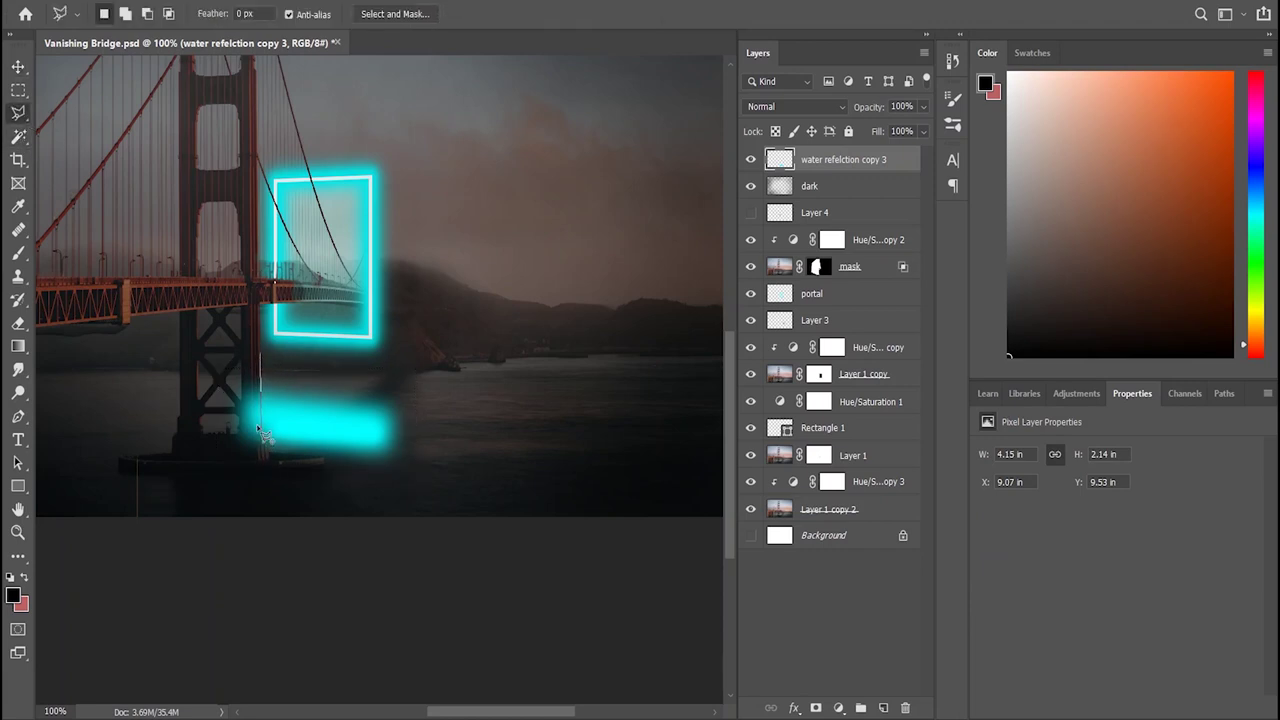
pyautogui.scroll(3, 258, 430)
pyautogui.scroll(3, 256, 424)
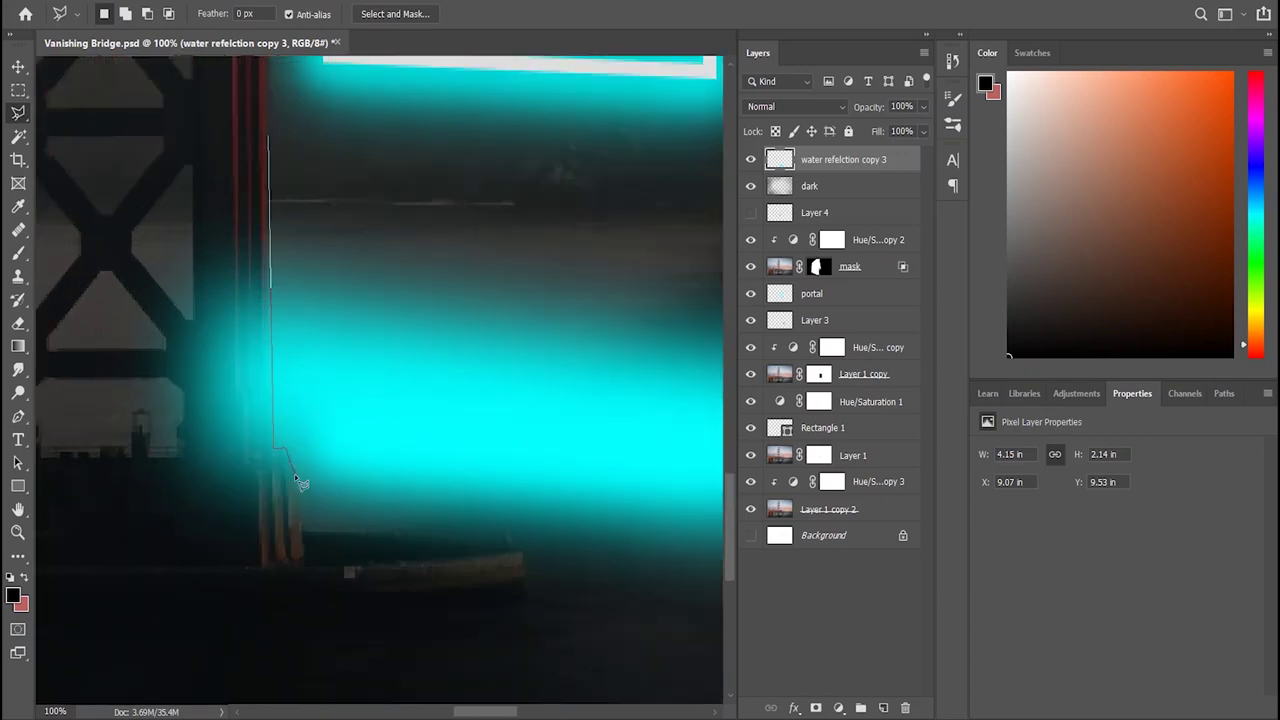
pyautogui.moveTo(307, 528)
pyautogui.mouseDown()
pyautogui.moveTo(519, 552)
pyautogui.moveTo(529, 634)
pyautogui.moveTo(663, 623)
pyautogui.moveTo(637, 399)
pyautogui.moveTo(280, 371)
pyautogui.mouseUp()
pyautogui.scroll(-2, 525, 630)
pyautogui.scroll(-2, 525, 630)
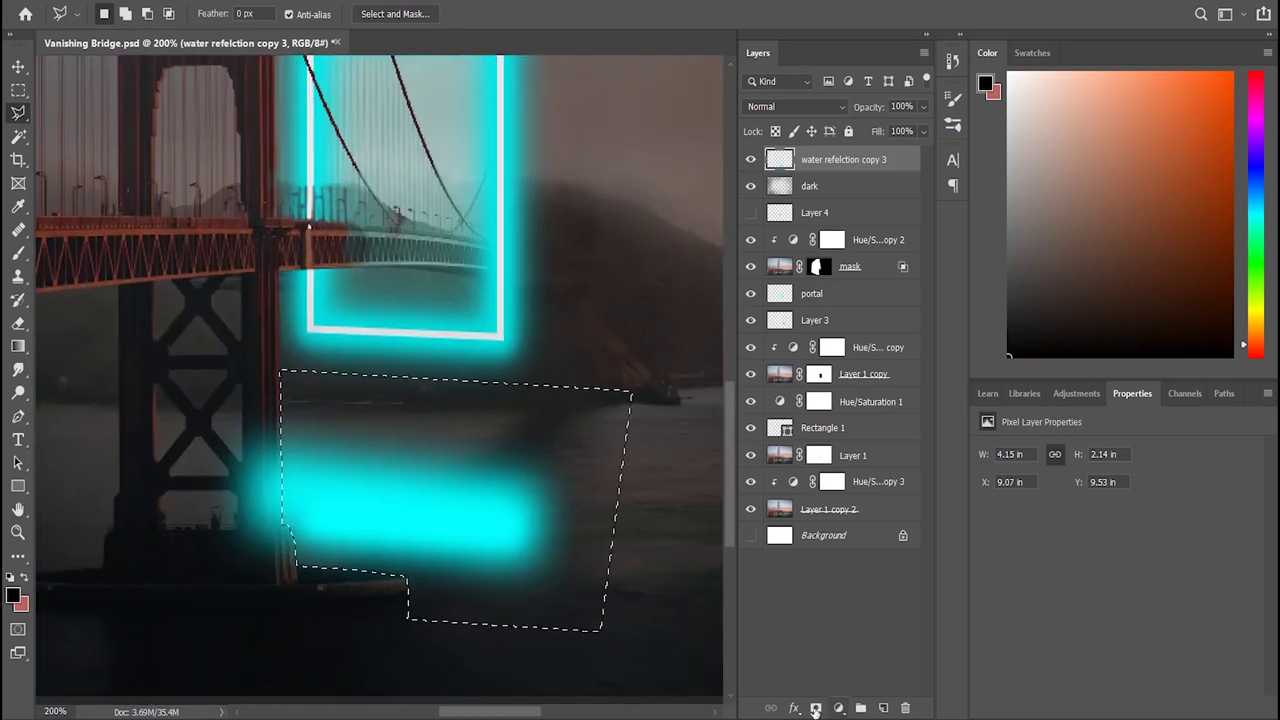
pyautogui.click(815, 707)
pyautogui.hotkey('ctrl', 'z')
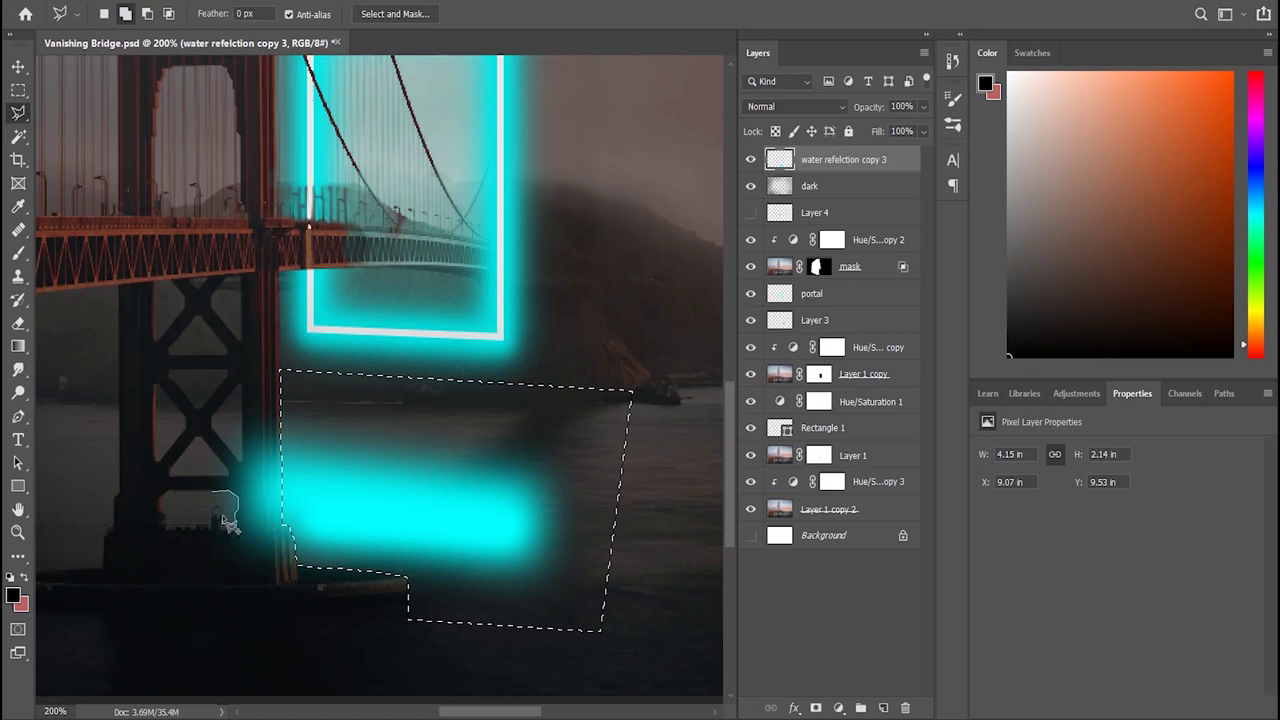
# Step: Extend the selection around the tower base and mask water refelction copy 3 with it
pyautogui.moveTo(238, 533); pyautogui.dragTo(216, 494)
pyautogui.moveTo(229, 449); pyautogui.dragTo(238, 488)
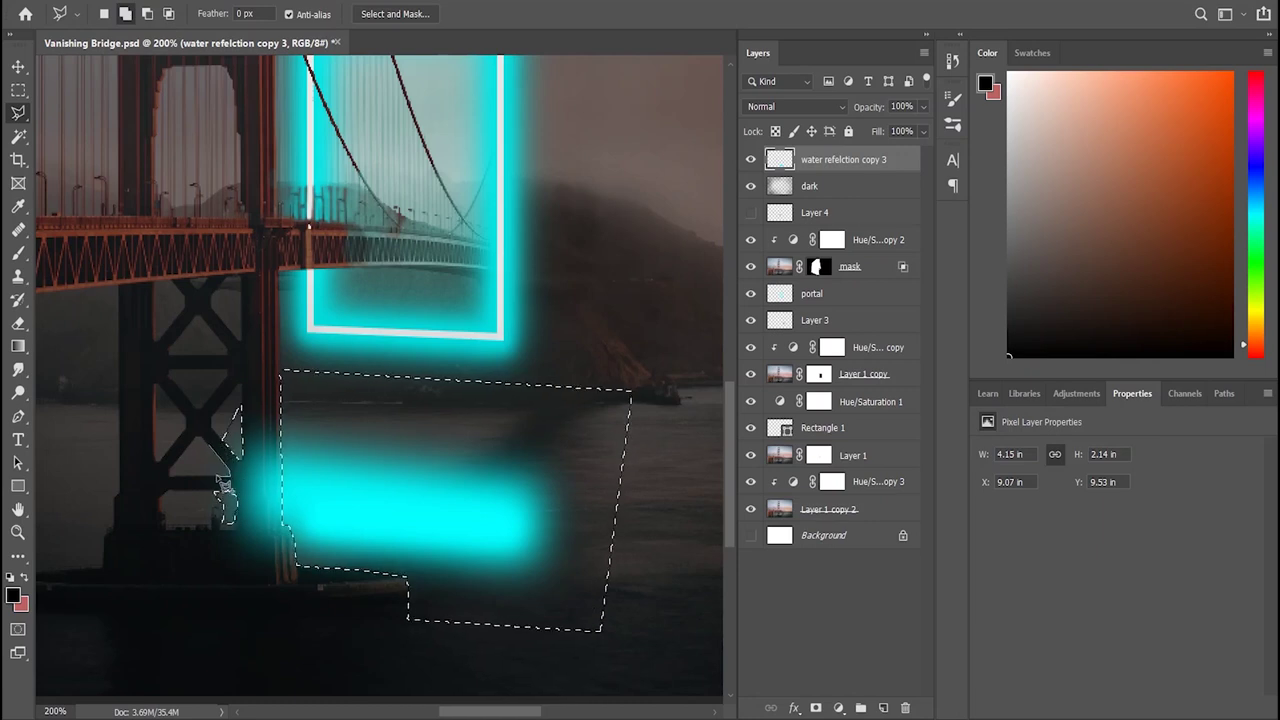
pyautogui.moveTo(238, 488); pyautogui.dragTo(210, 470)
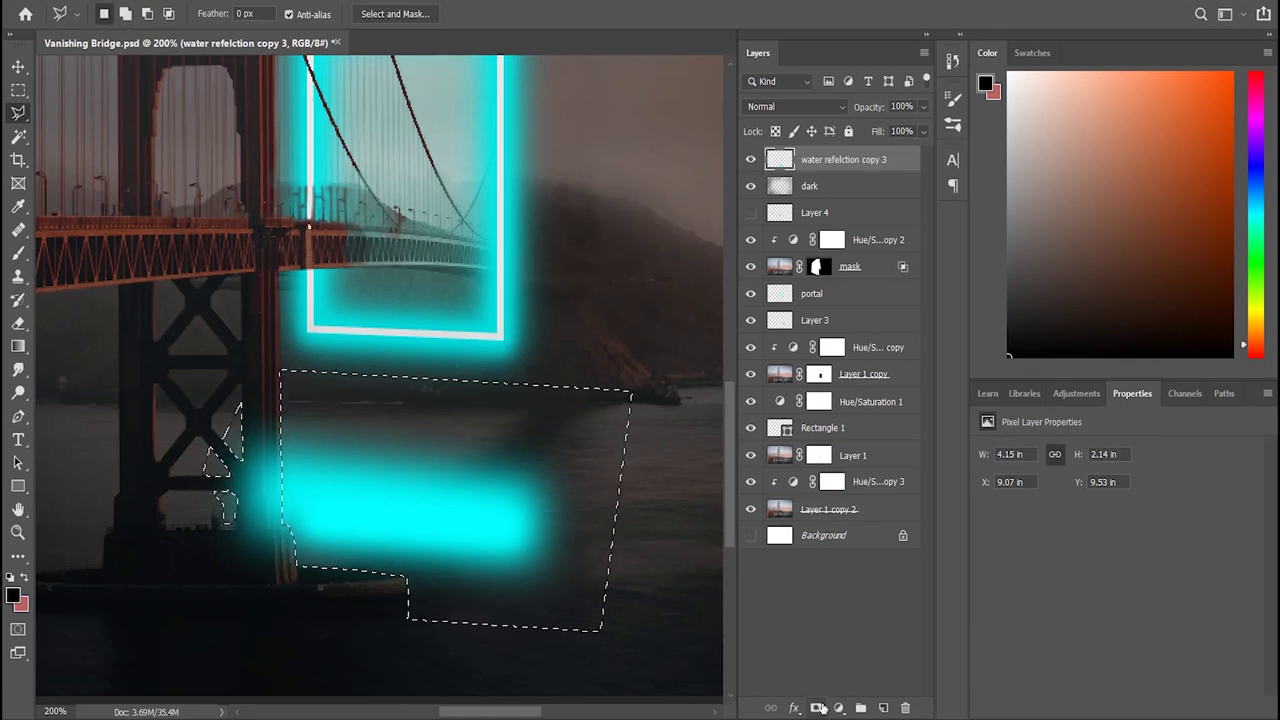
pyautogui.click(815, 708)
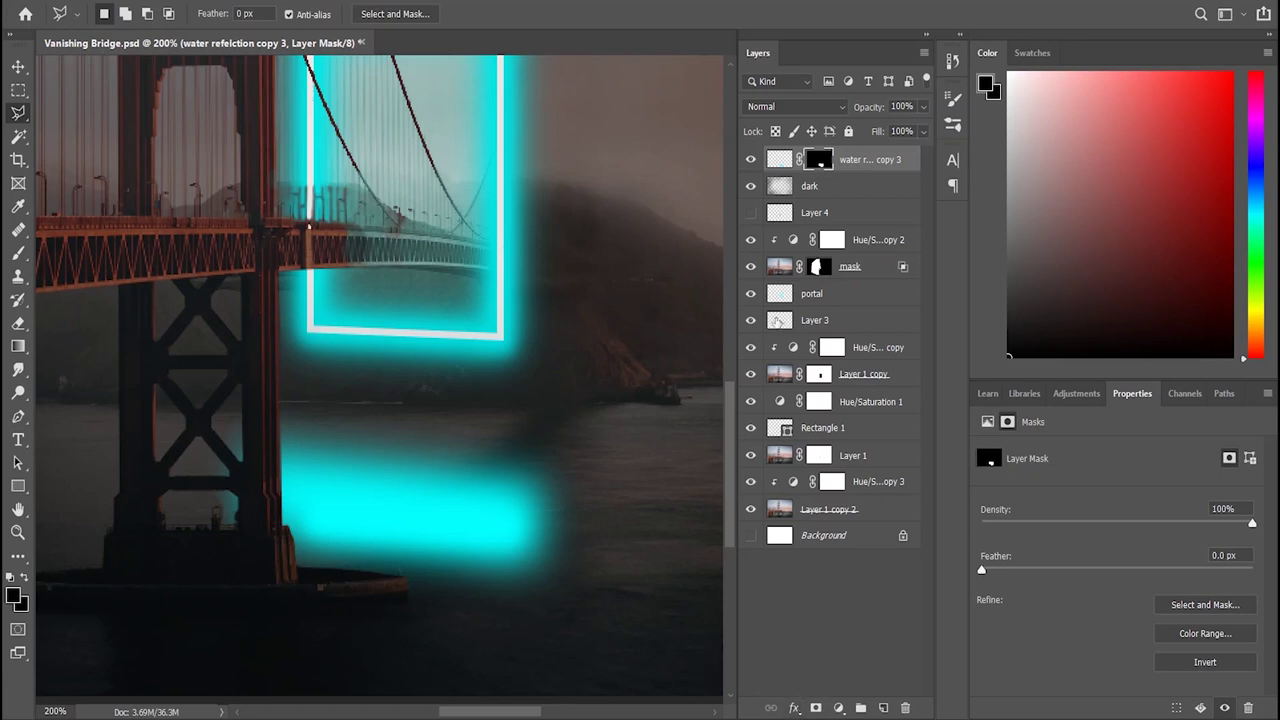
pyautogui.hotkey('ctrl', '=')
pyautogui.scroll(-2, 380, 400)
# Step: Set up a small Brush of size 6 painting in white, viewing the whole image
pyautogui.moveTo(488, 712)
pyautogui.mouseDown()
pyautogui.moveTo(459, 712)
pyautogui.moveTo(471, 712)
pyautogui.mouseUp()
pyautogui.click(18, 252)
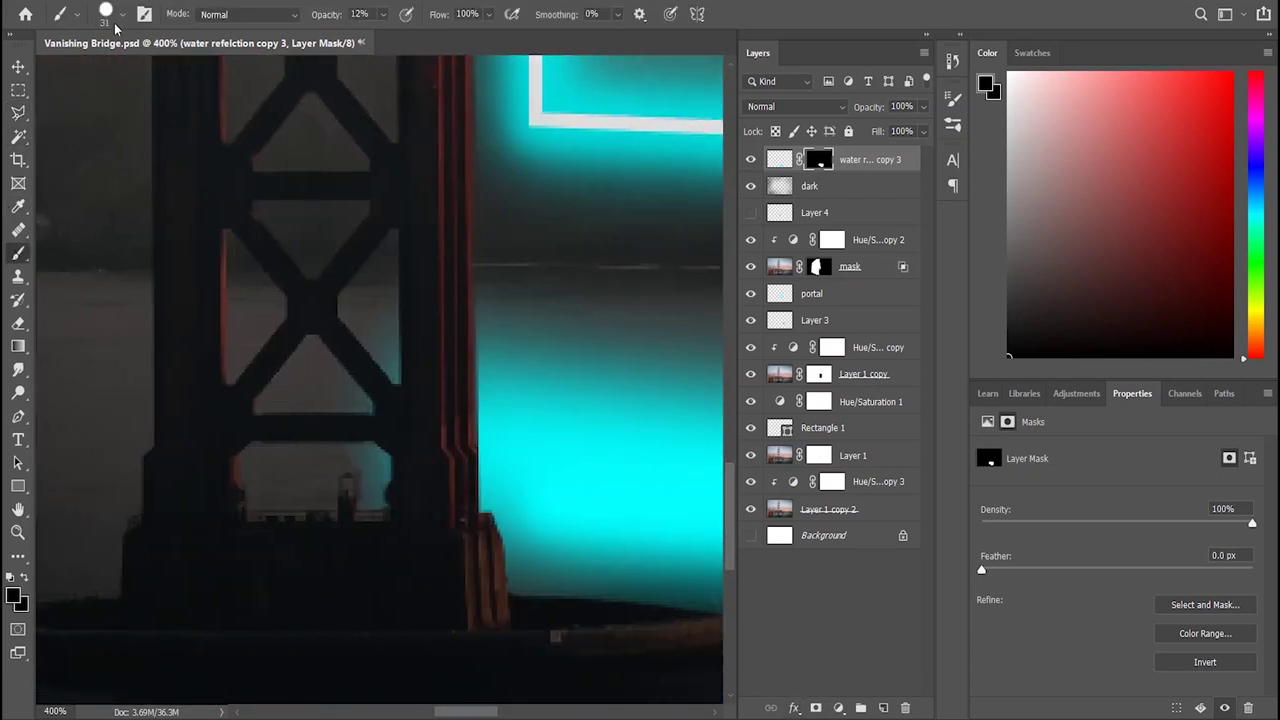
pyautogui.press('[')
pyautogui.press('[')
pyautogui.press('[')
pyautogui.press('x')
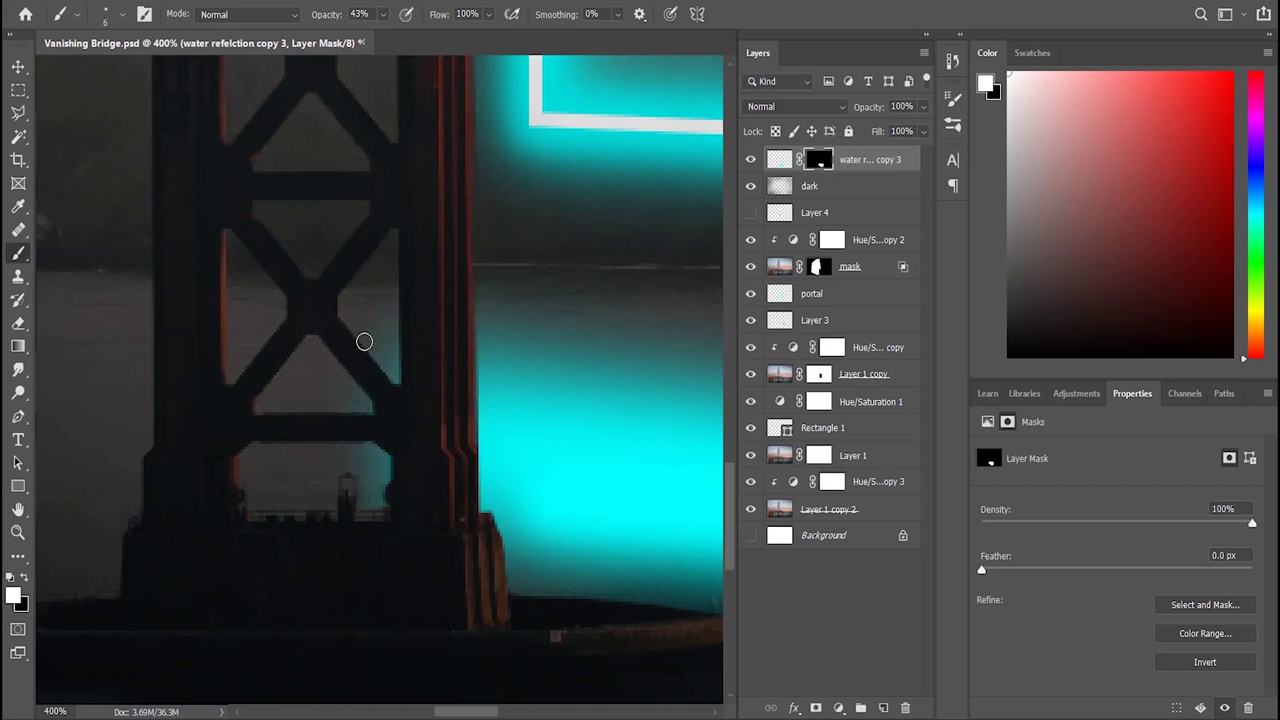
pyautogui.hotkey('ctrl', '1')
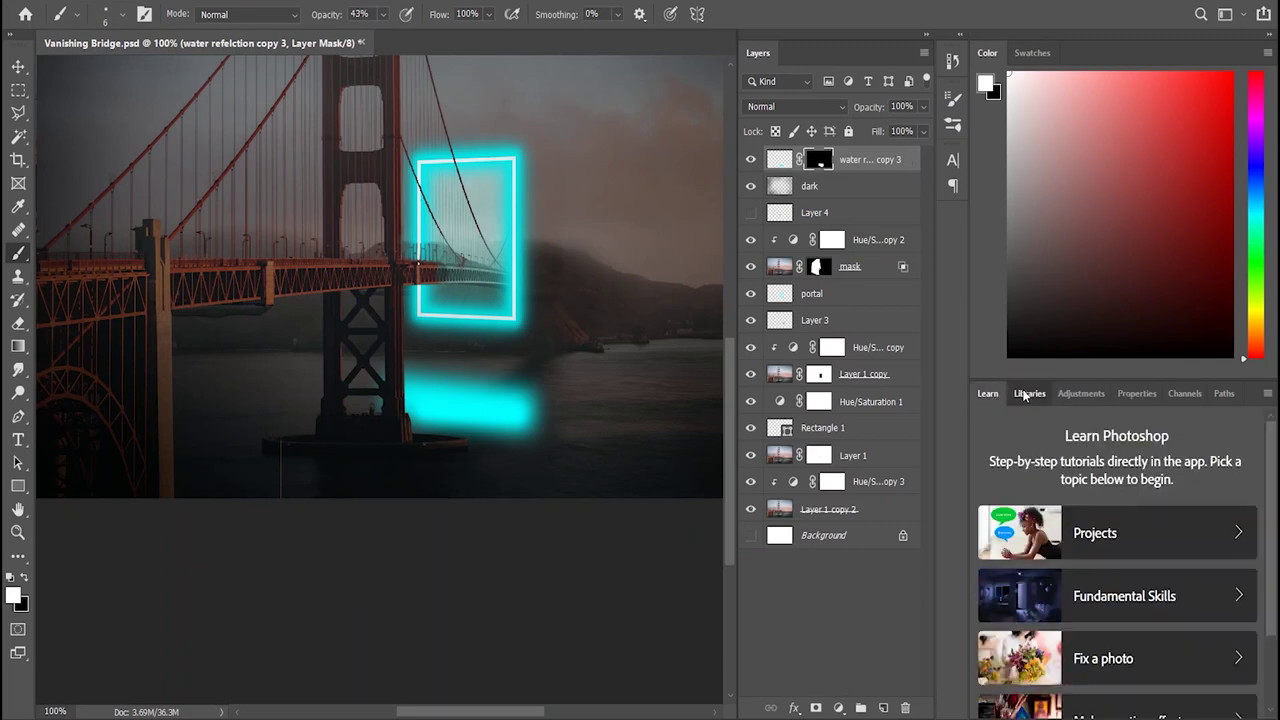
# Step: Try Screen, Multiply and Hue blend modes on water refelction copy 3, settling on Soft Light
pyautogui.moveTo(893, 131)
pyautogui.mouseDown()
pyautogui.moveTo(877, 131)
pyautogui.moveTo(889, 135)
pyautogui.mouseUp()
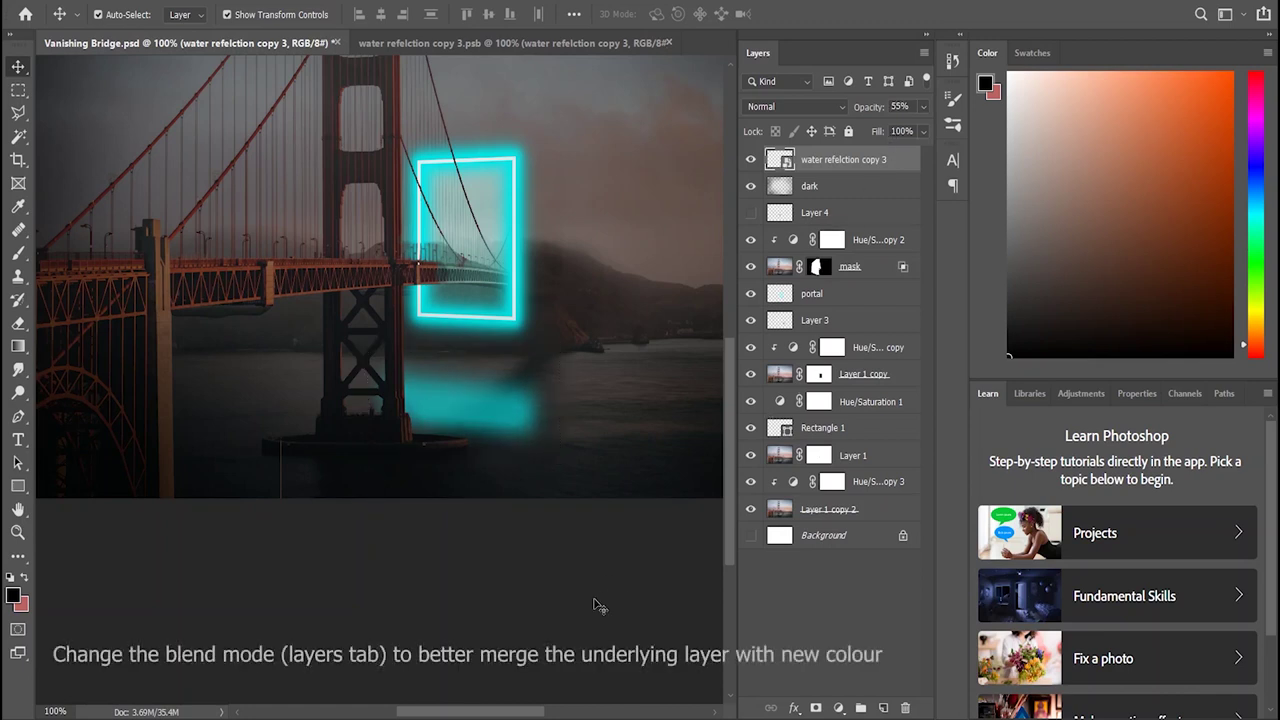
pyautogui.click(840, 610)
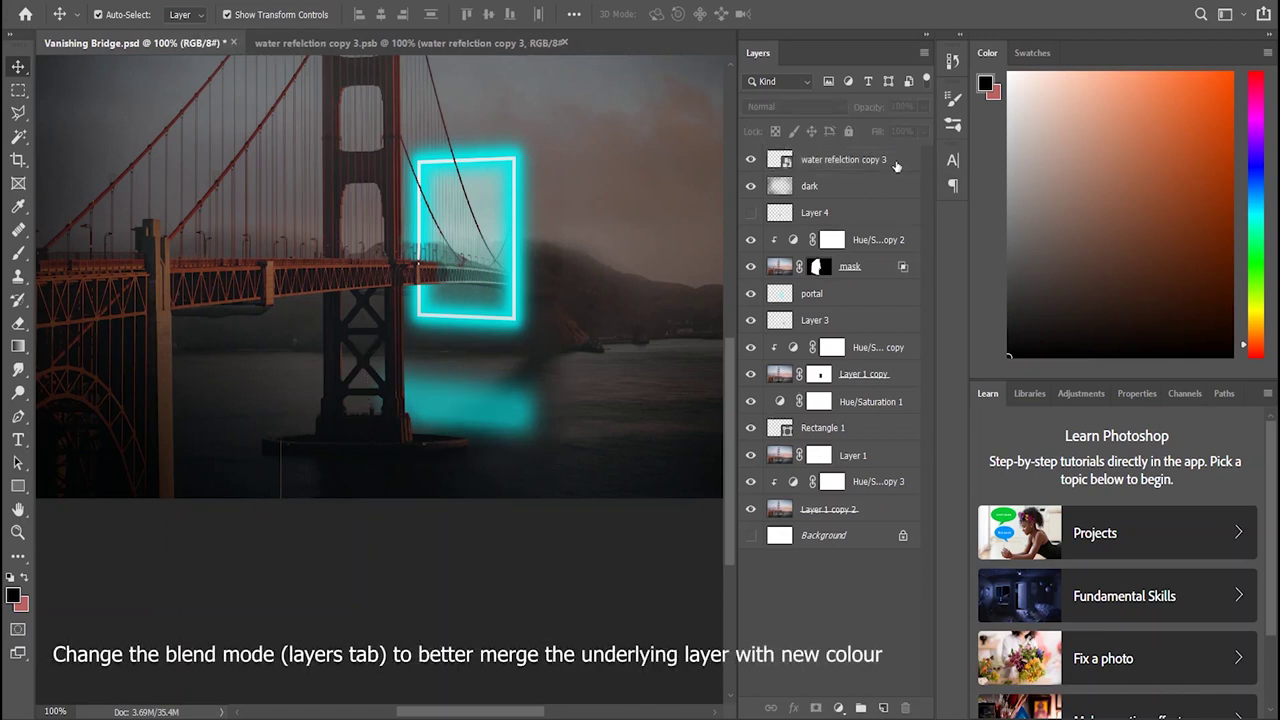
pyautogui.click(823, 166)
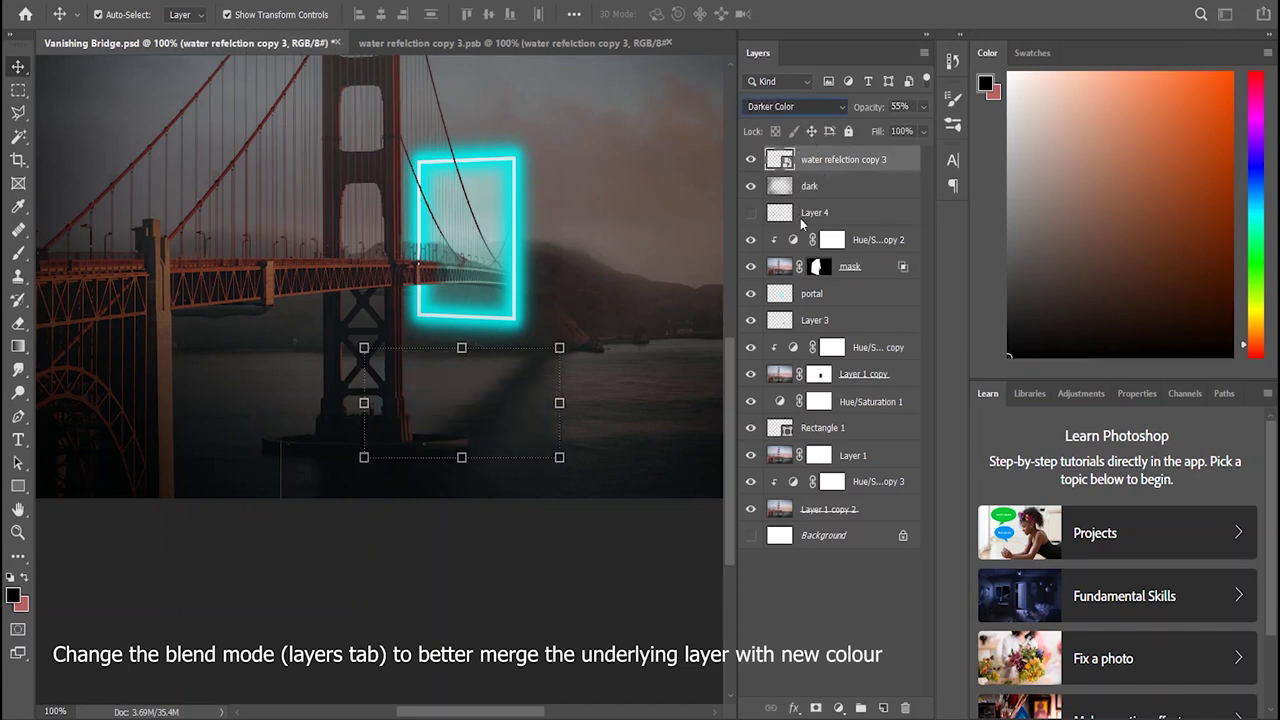
pyautogui.hotkey('shift', '+')
pyautogui.hotkey('shift', '+')
pyautogui.hotkey('shift', '+')
pyautogui.hotkey('shift', '+')
pyautogui.hotkey('shift', '+')
pyautogui.hotkey('shift', '+')
pyautogui.hotkey('shift', '+')
pyautogui.hotkey('shift', '+')
pyautogui.hotkey('shift', '+')
pyautogui.hotkey('shift', '+')
pyautogui.hotkey('shift', '+')
pyautogui.hotkey('shift', '+')
pyautogui.hotkey('shift', '+')
pyautogui.hotkey('shift', '+')
pyautogui.hotkey('shift', '+')
pyautogui.hotkey('shift', '+')
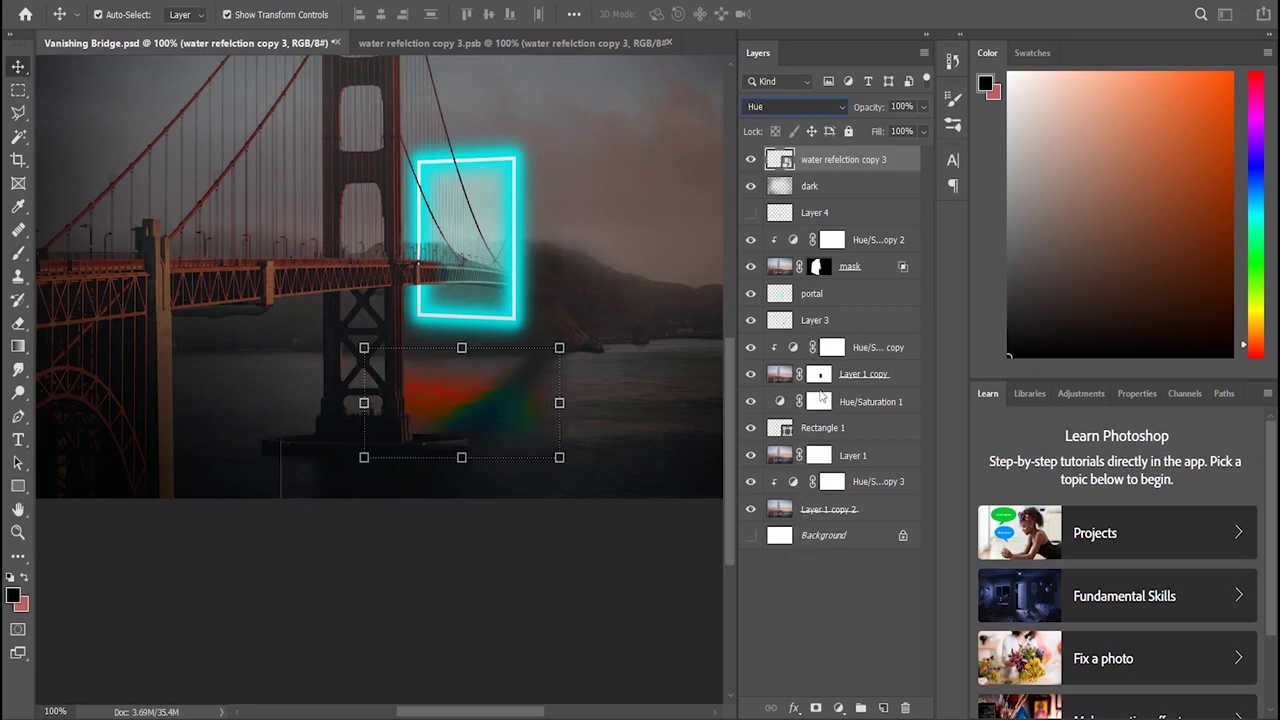
pyautogui.hotkey('alt', 'shift', 'm')
pyautogui.hotkey('shift', '+')
pyautogui.hotkey('shift', '+')
pyautogui.hotkey('shift', '+')
pyautogui.hotkey('shift', '+')
pyautogui.hotkey('shift', '+')
pyautogui.hotkey('shift', '+')
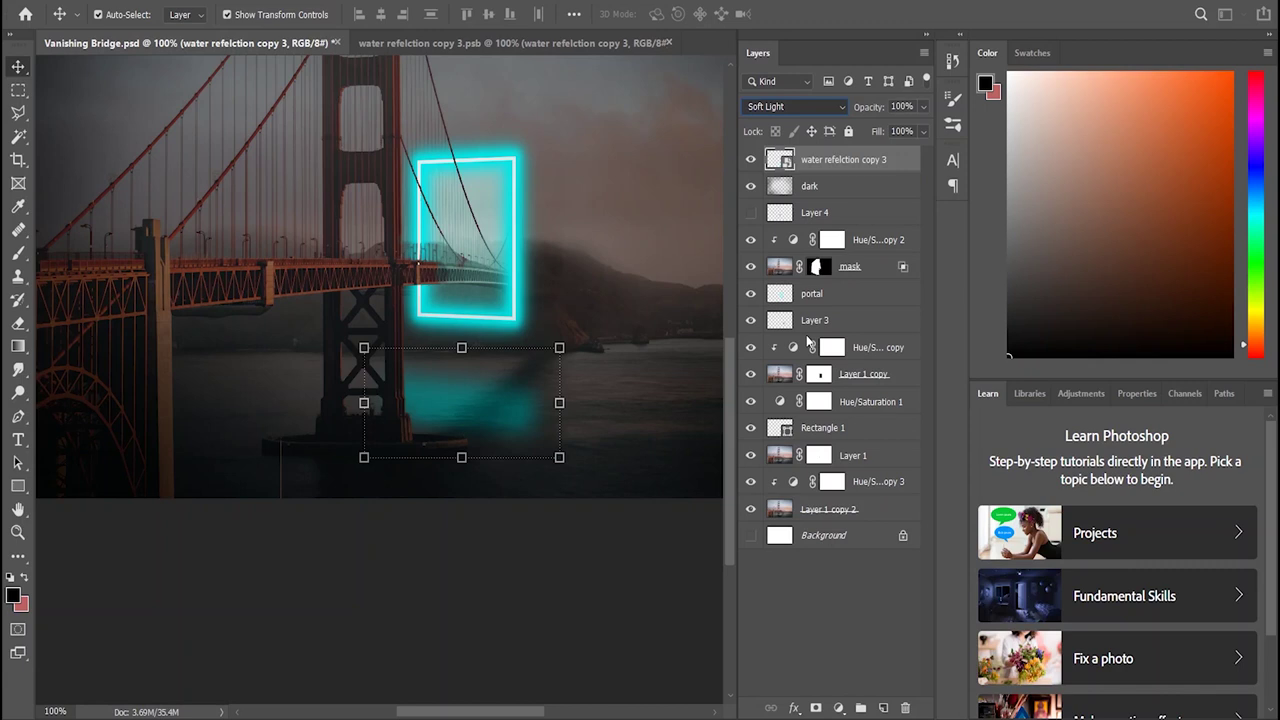
pyautogui.click(600, 560)
# Step: Add a white layer mask to water refelction copy 3 and brush across the reflection
pyautogui.scroll(5, 600, 563)
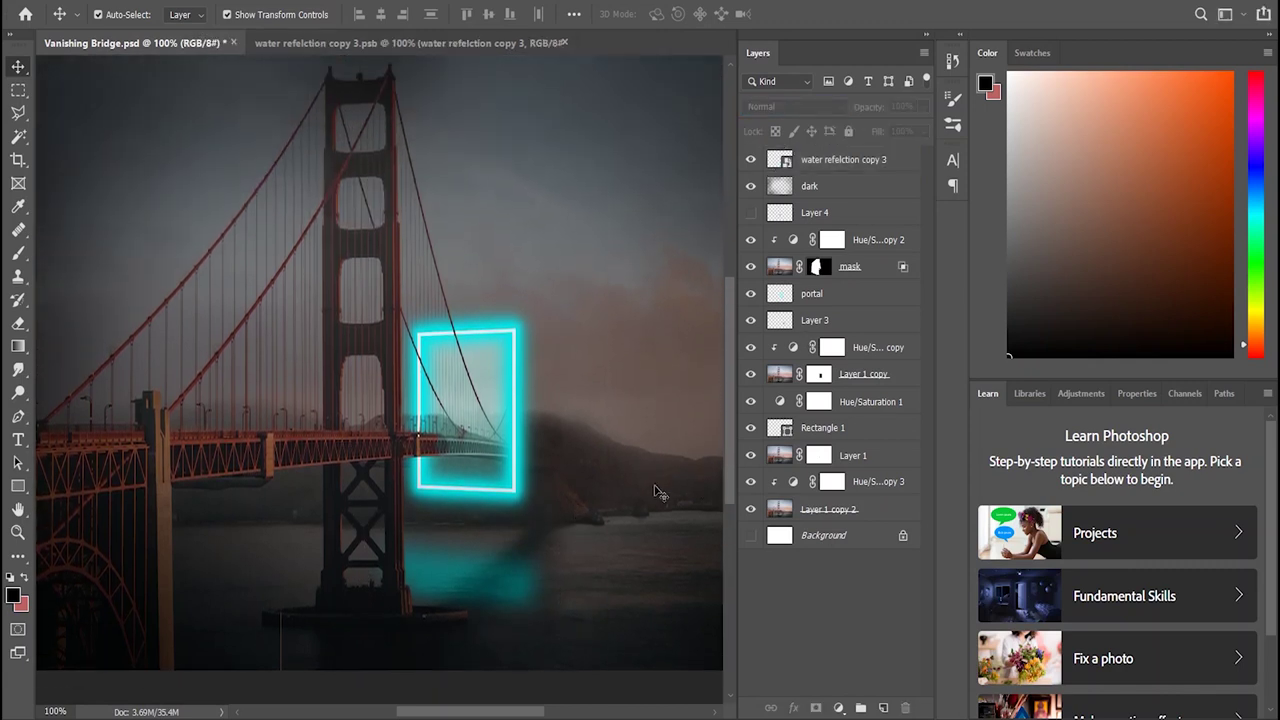
pyautogui.click(890, 162)
pyautogui.click(816, 707)
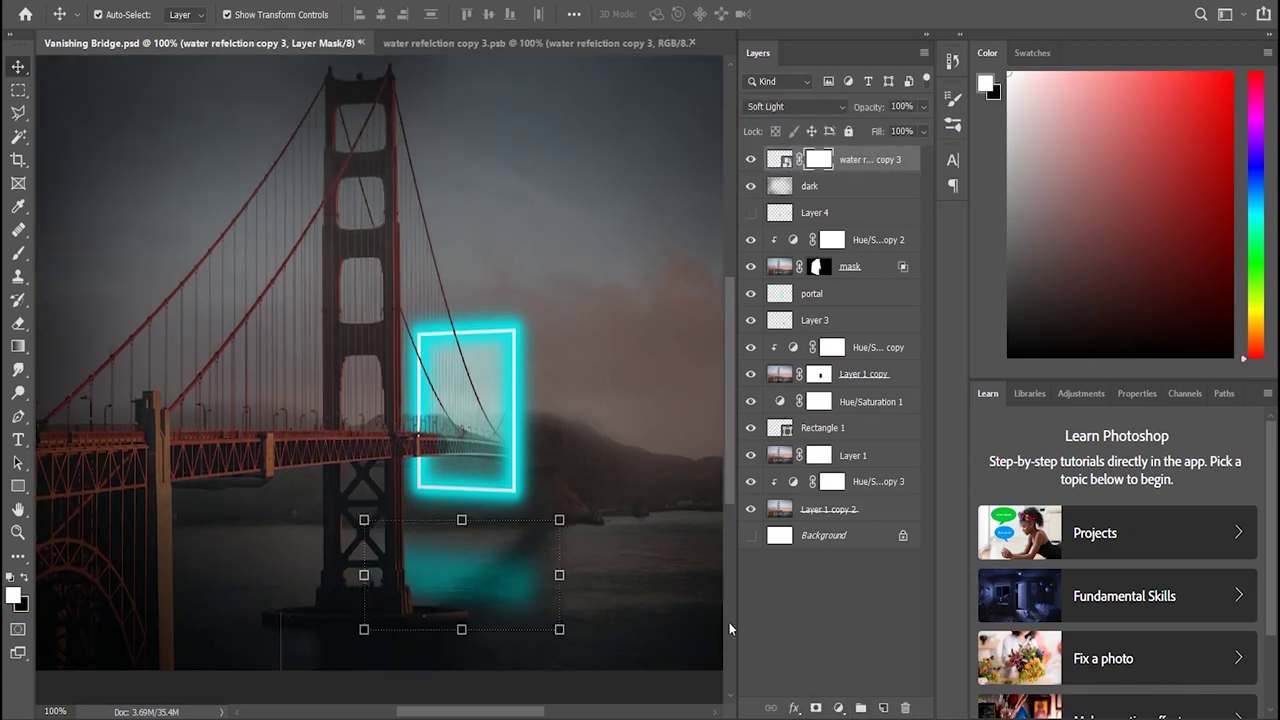
pyautogui.click(18, 252)
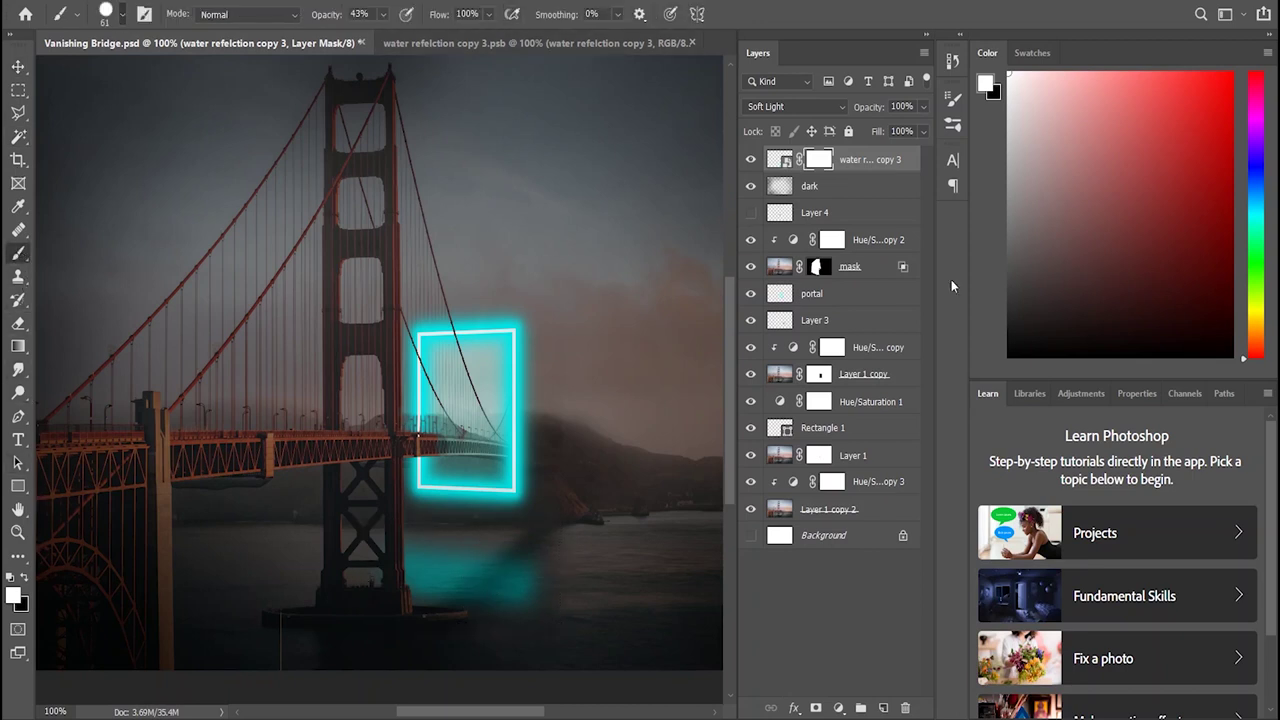
pyautogui.moveTo(301, 593); pyautogui.dragTo(414, 531)
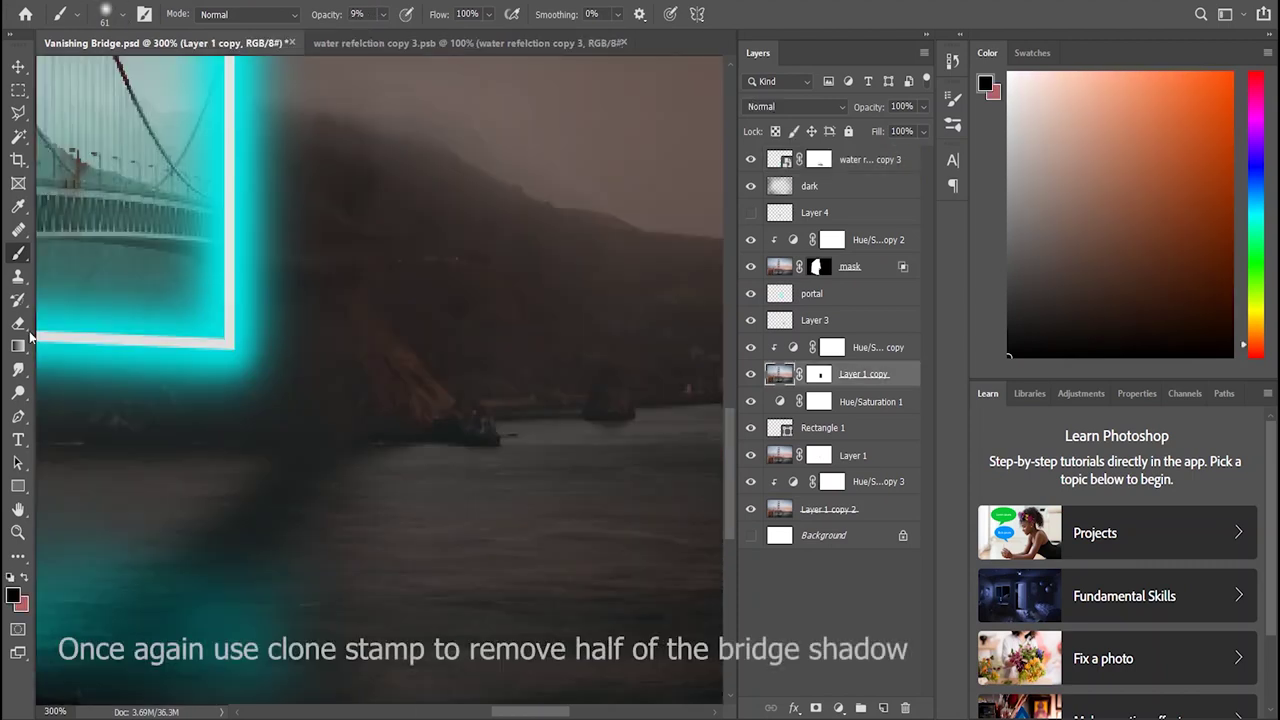
# Step: Clone plain water over the bridge shadow on Layer 1 copy, with a larger brush at 29% opacity
pyautogui.moveTo(300, 480); pyautogui.dragTo(251, 486)
pyautogui.moveTo(373, 522); pyautogui.dragTo(257, 520)
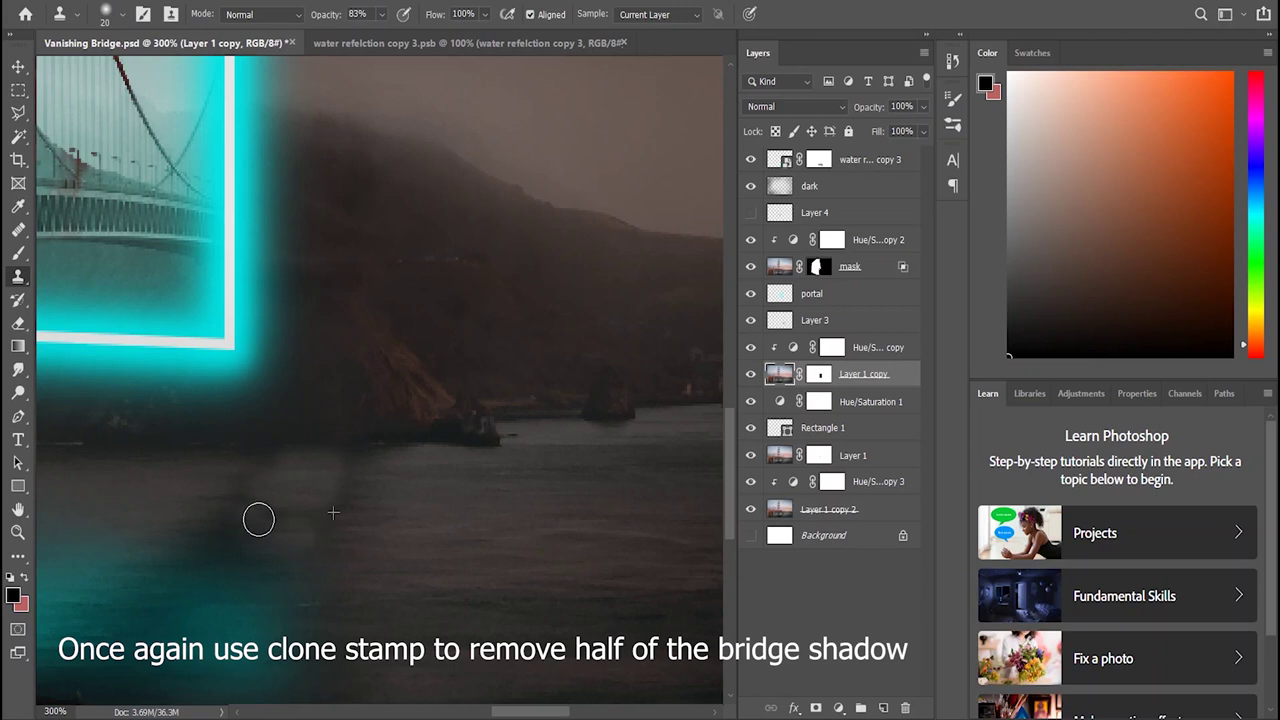
pyautogui.press(']')
pyautogui.press(']')
pyautogui.press(']')
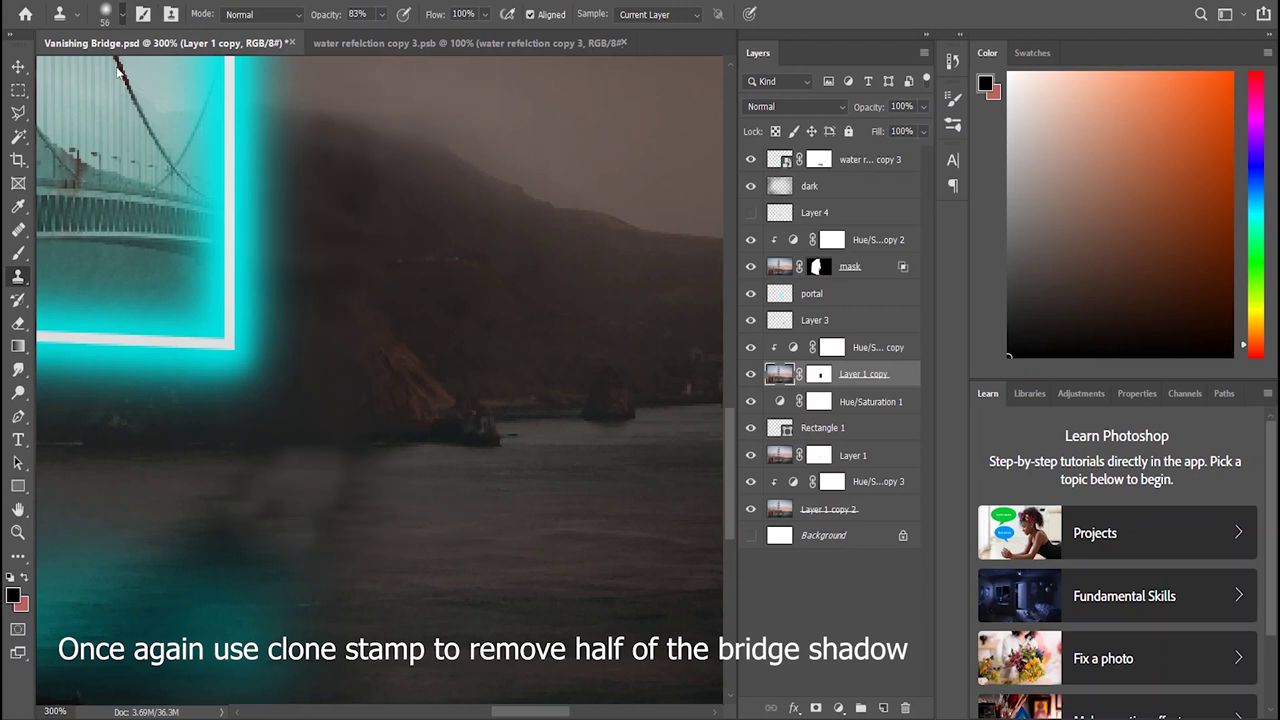
pyautogui.press('2')
pyautogui.press('9')
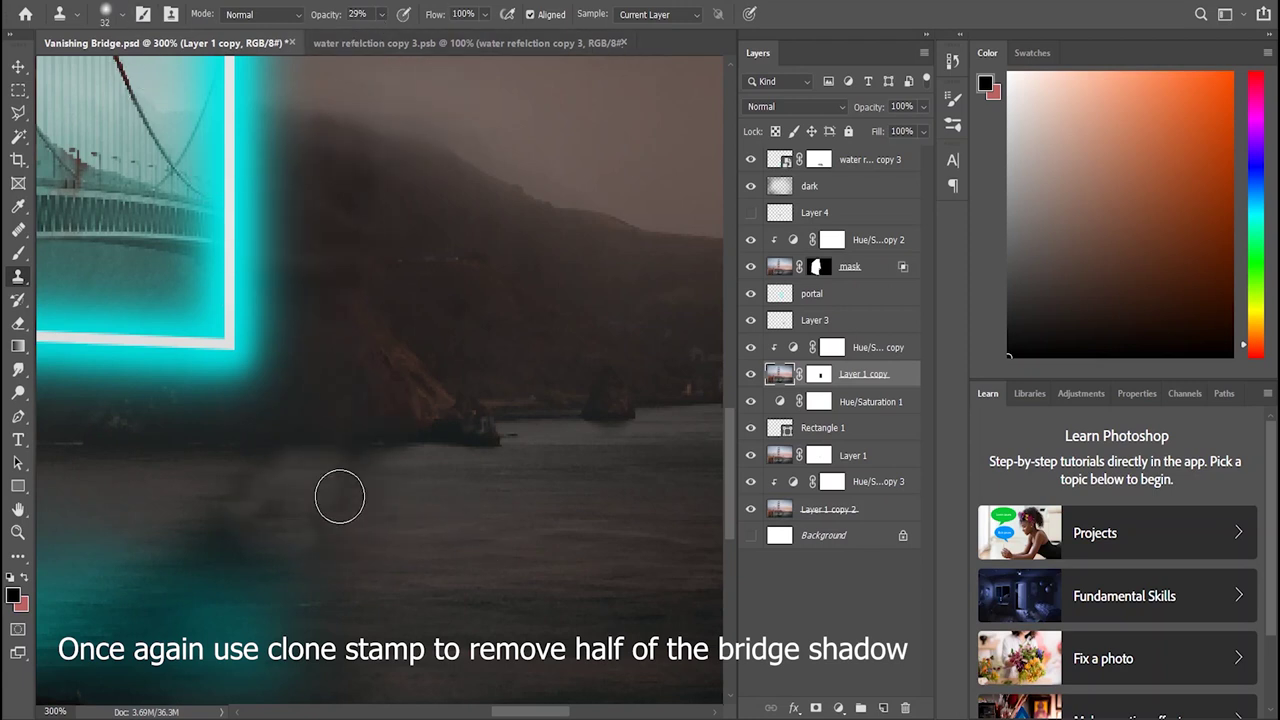
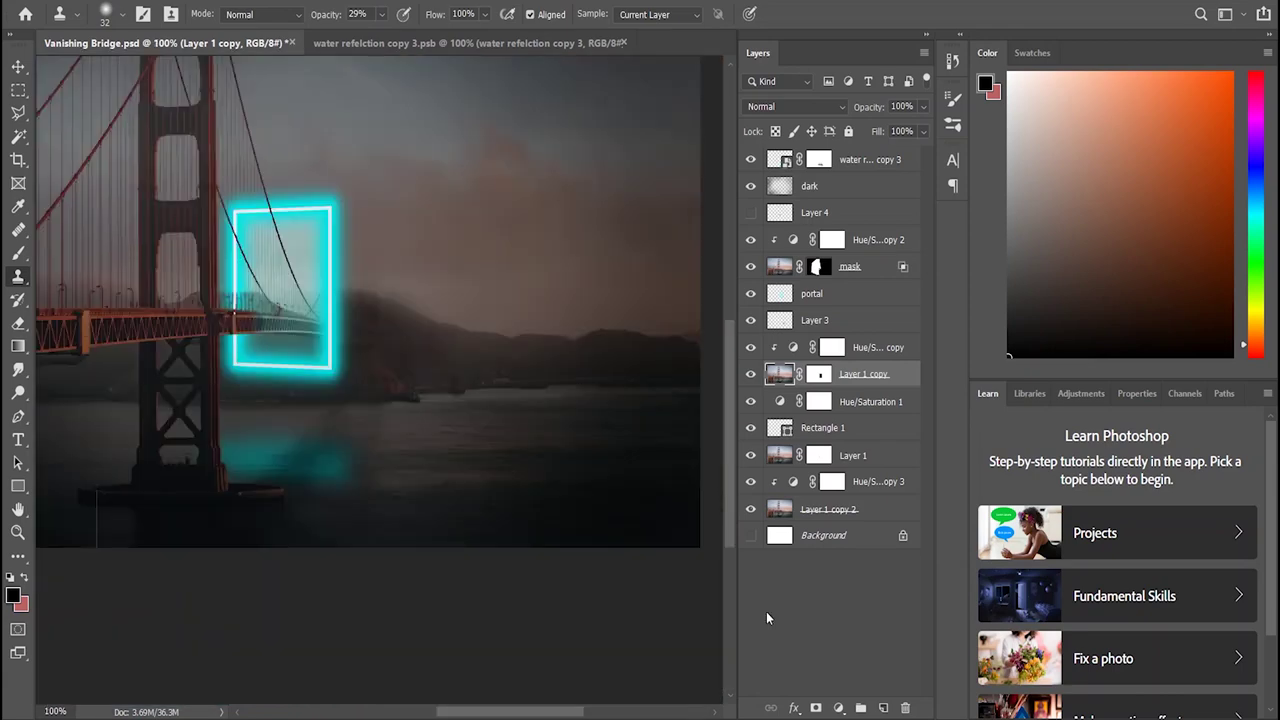
# Step: At 400% zoom, clone clean water over the small patch beside the portal's reflection
pyautogui.hotkey('ctrl', '+')
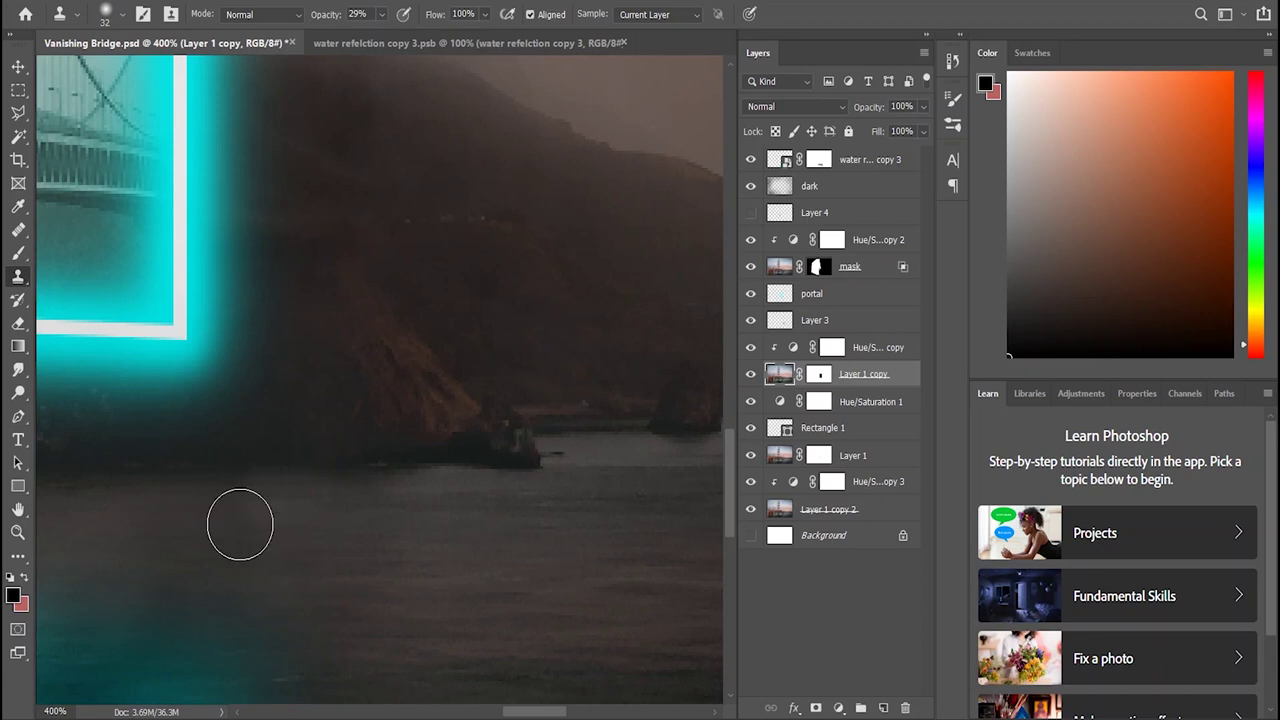
pyautogui.keyDown('alt'); pyautogui.click(404, 563); pyautogui.keyUp('alt')
pyautogui.moveTo(300, 545); pyautogui.dragTo(287, 536)
pyautogui.scroll(-3, 372, 580)
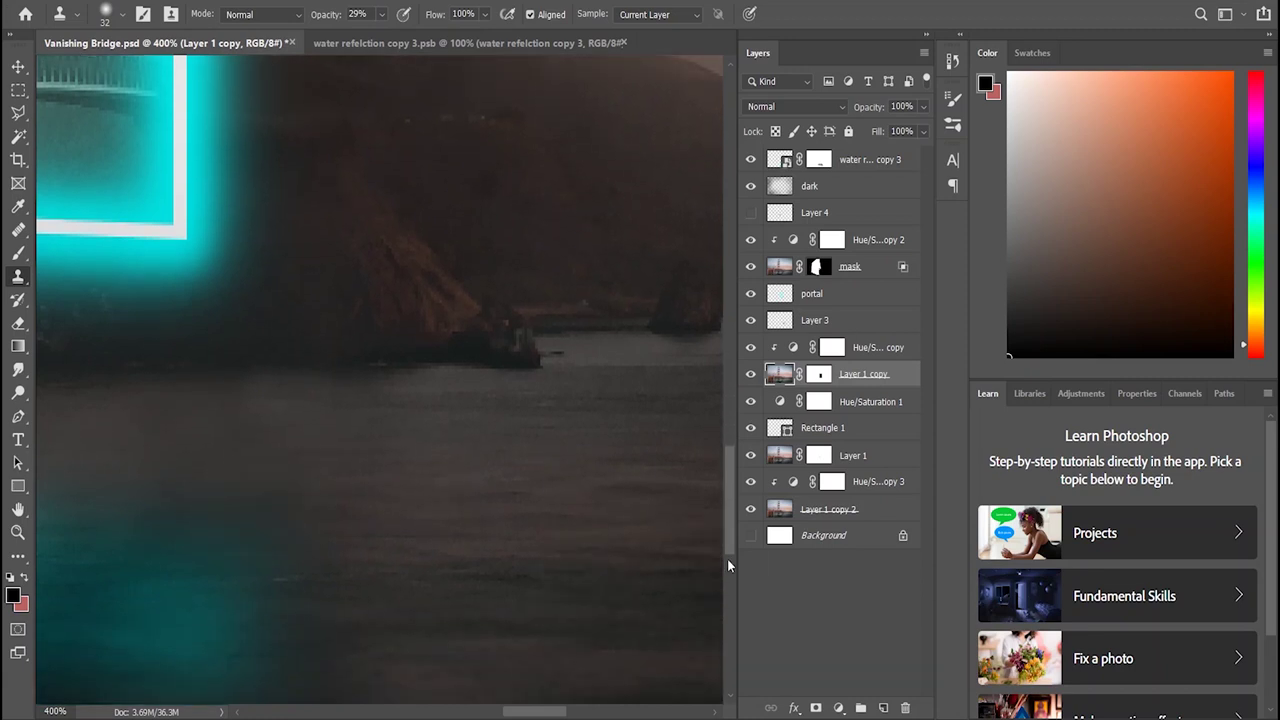
pyautogui.hotkey('ctrl', '1')
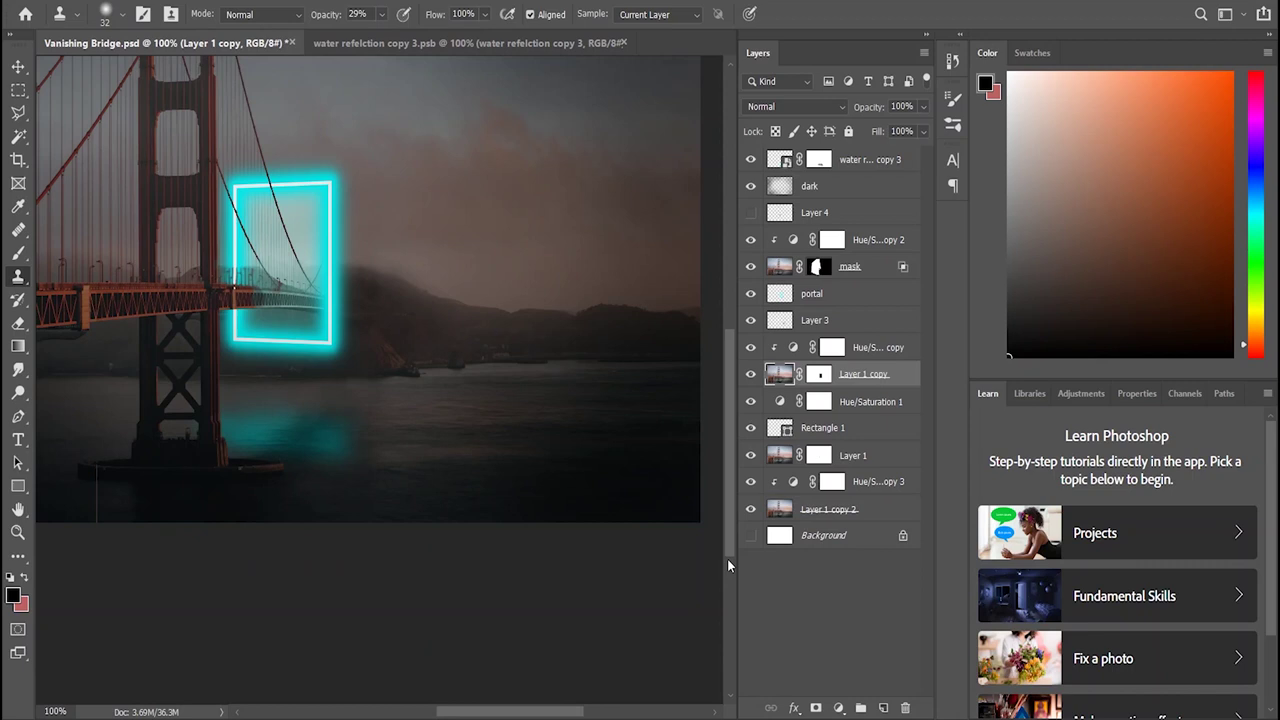
pyautogui.scroll(3, 411, 491)
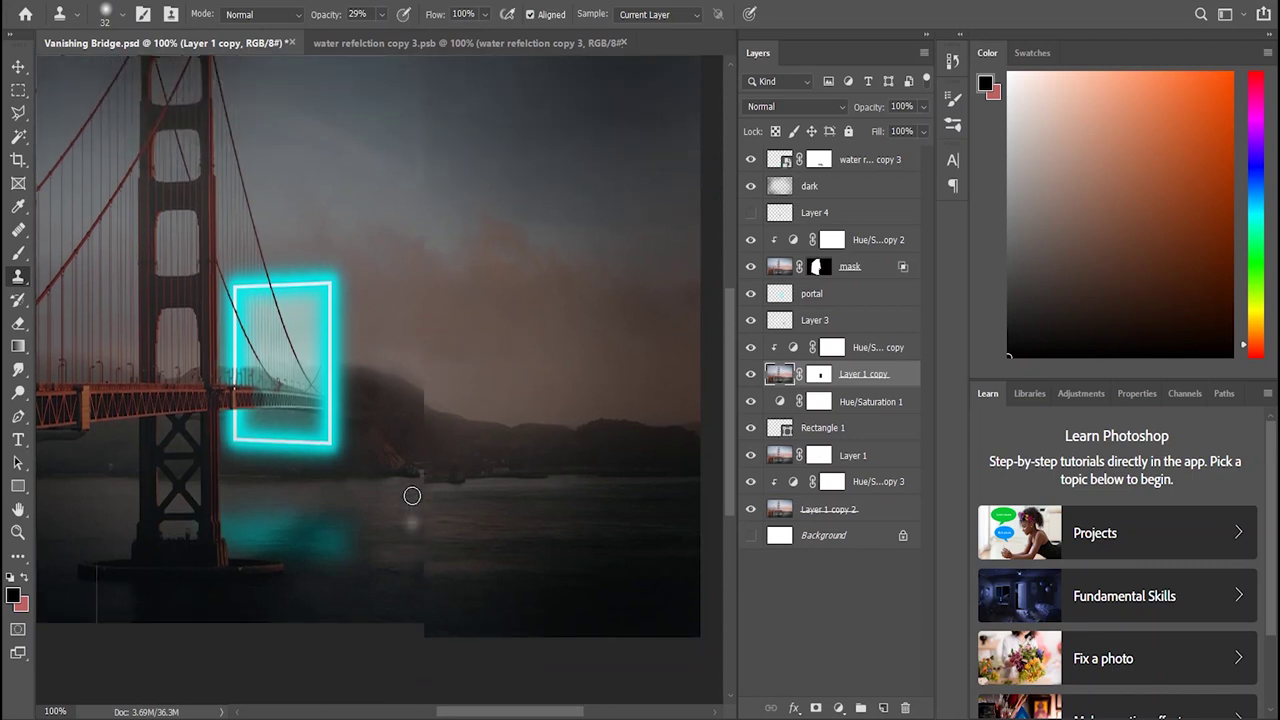
pyautogui.click(833, 213)
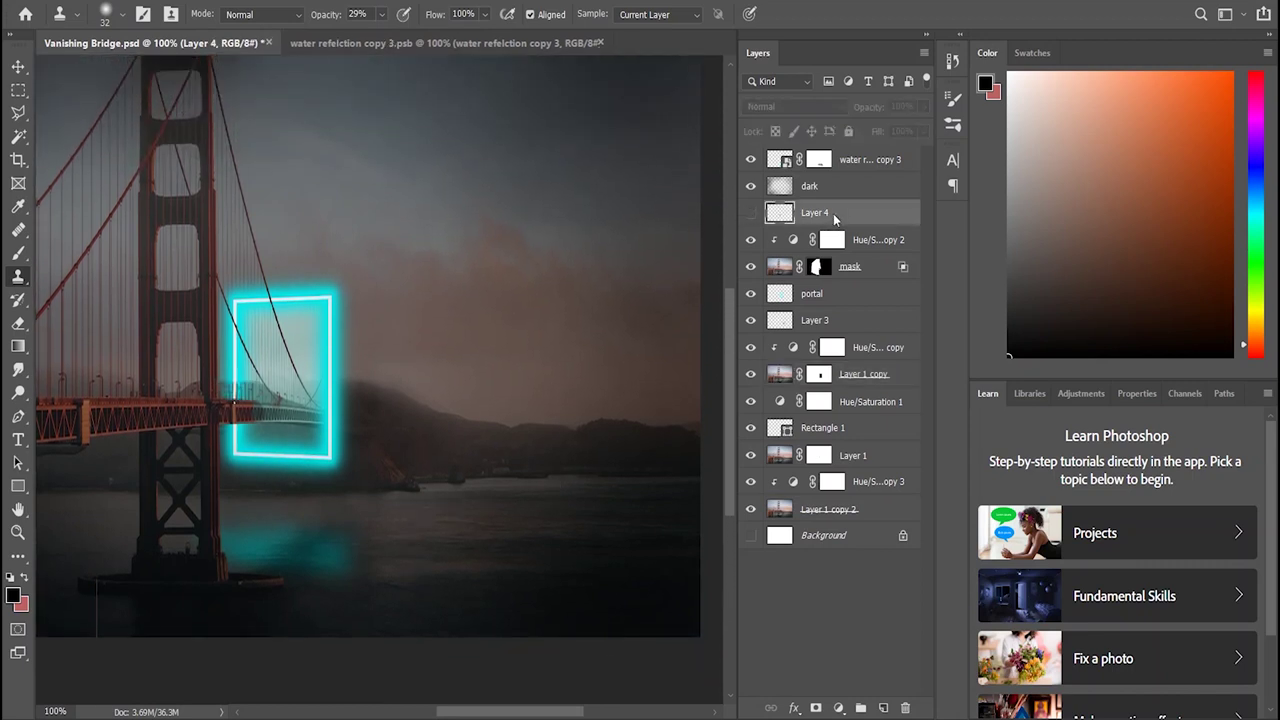
# Step: Delete Layer 4 and duplicate Layer 1 copy with its Hue/Saturation layer to the top
pyautogui.press('Delete')
pyautogui.moveTo(555, 714)
pyautogui.mouseDown()
pyautogui.moveTo(504, 714)
pyautogui.moveTo(527, 714)
pyautogui.mouseUp()
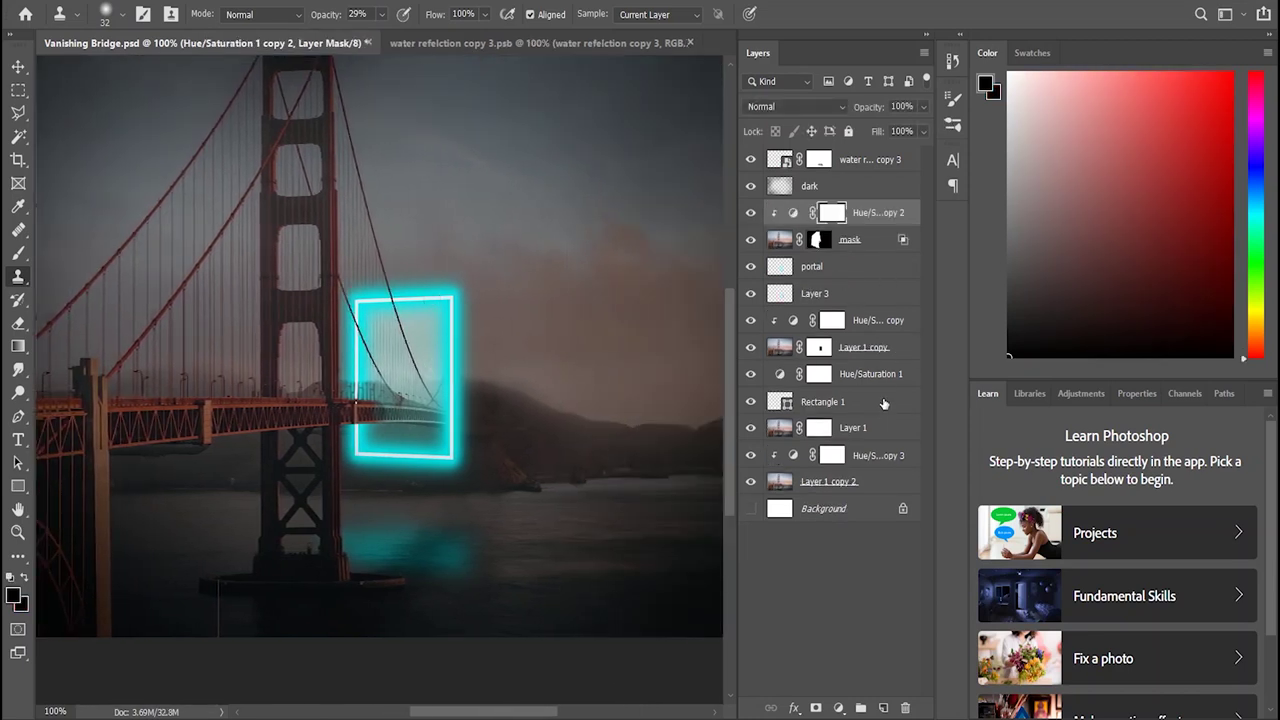
pyautogui.click(897, 355)
pyautogui.keyDown('shift'); pyautogui.click(910, 328); pyautogui.keyUp('shift')
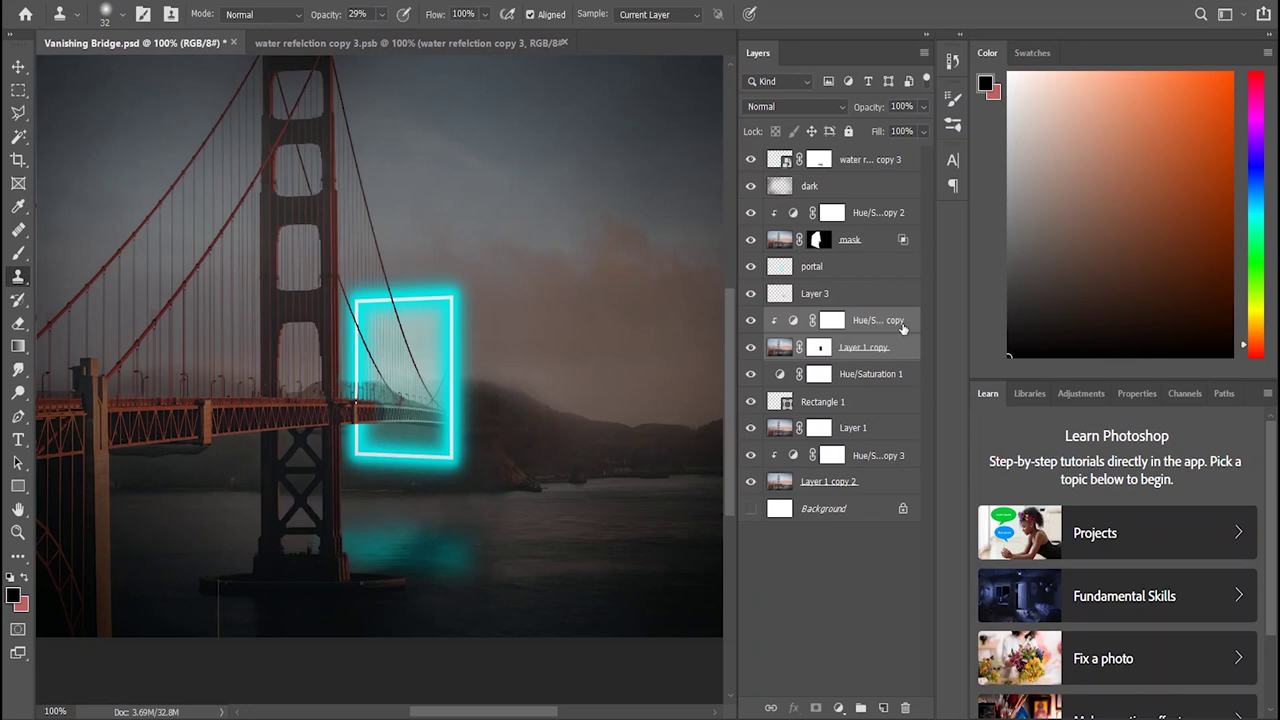
pyautogui.hotkey('ctrl', 'j')
pyautogui.moveTo(891, 136); pyautogui.dragTo(888, 157)
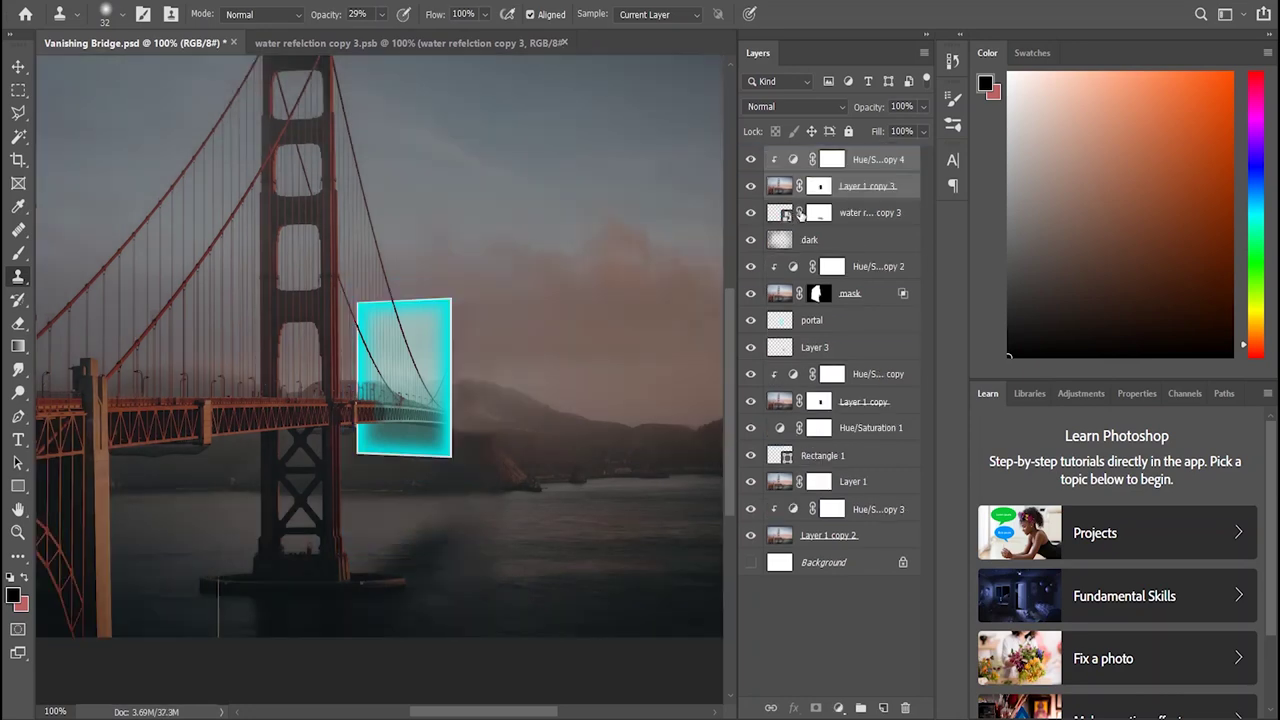
# Step: Remove the layer mask from the duplicated Layer 1 copy 3
pyautogui.click(750, 186)
pyautogui.click(750, 186)
pyautogui.click(750, 186)
pyautogui.click(750, 186)
pyautogui.click(820, 186)
pyautogui.press('Delete')
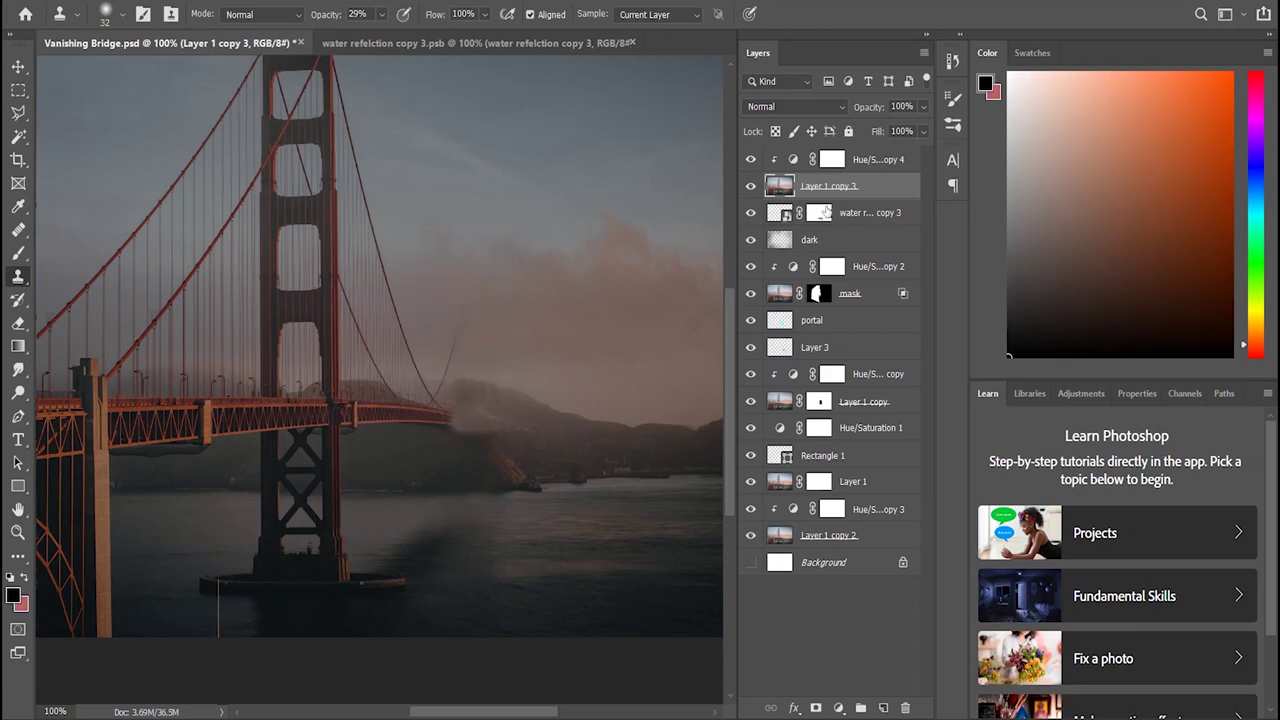
pyautogui.click(848, 167)
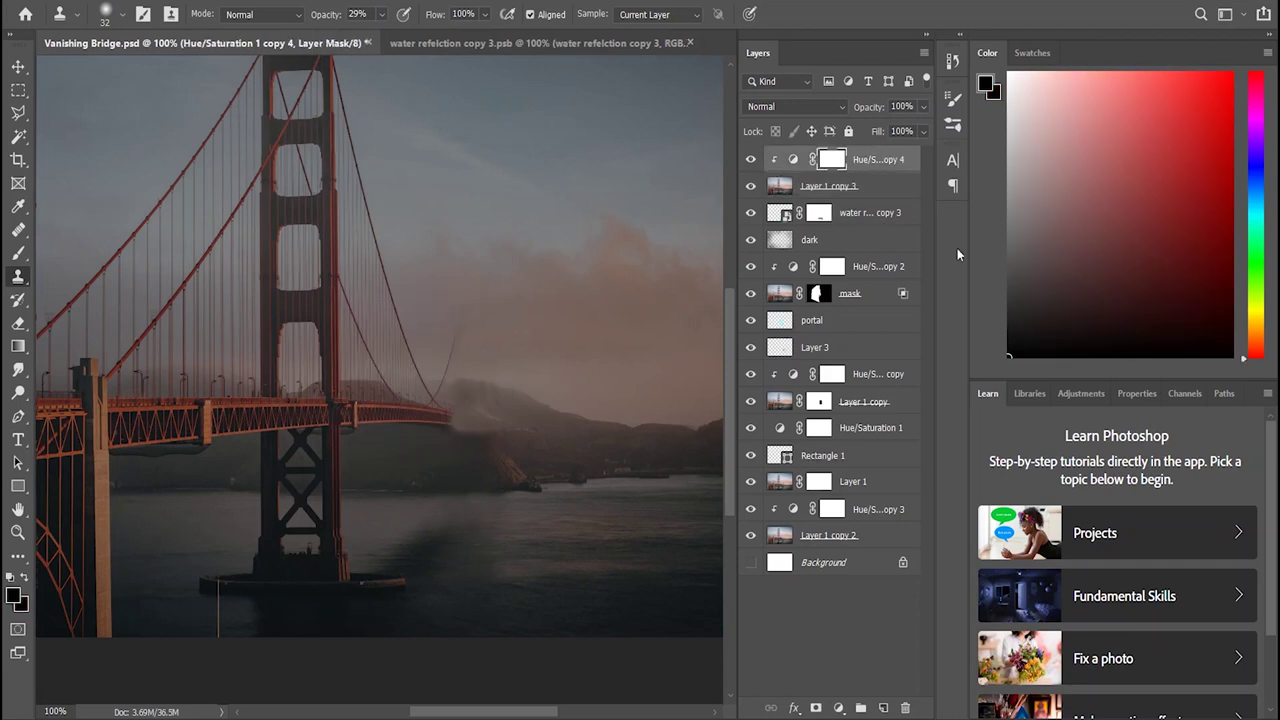
# Step: Colorize Hue/Saturation 1 copy 4 with Hue 182 and Saturation 47
pyautogui.click(794, 160)
pyautogui.click(1066, 614)
pyautogui.click(1122, 520)
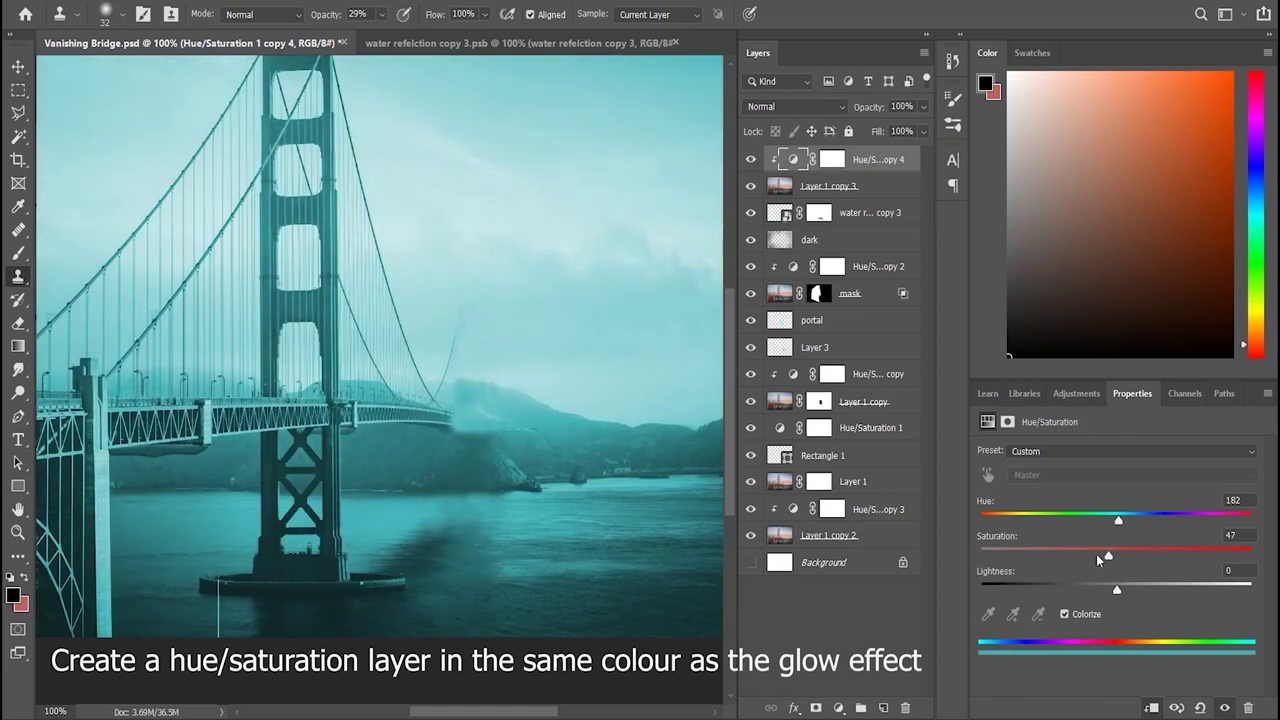
# Step: Give Layer 1 copy 3 an inverted, all-black layer mask
pyautogui.click(882, 188)
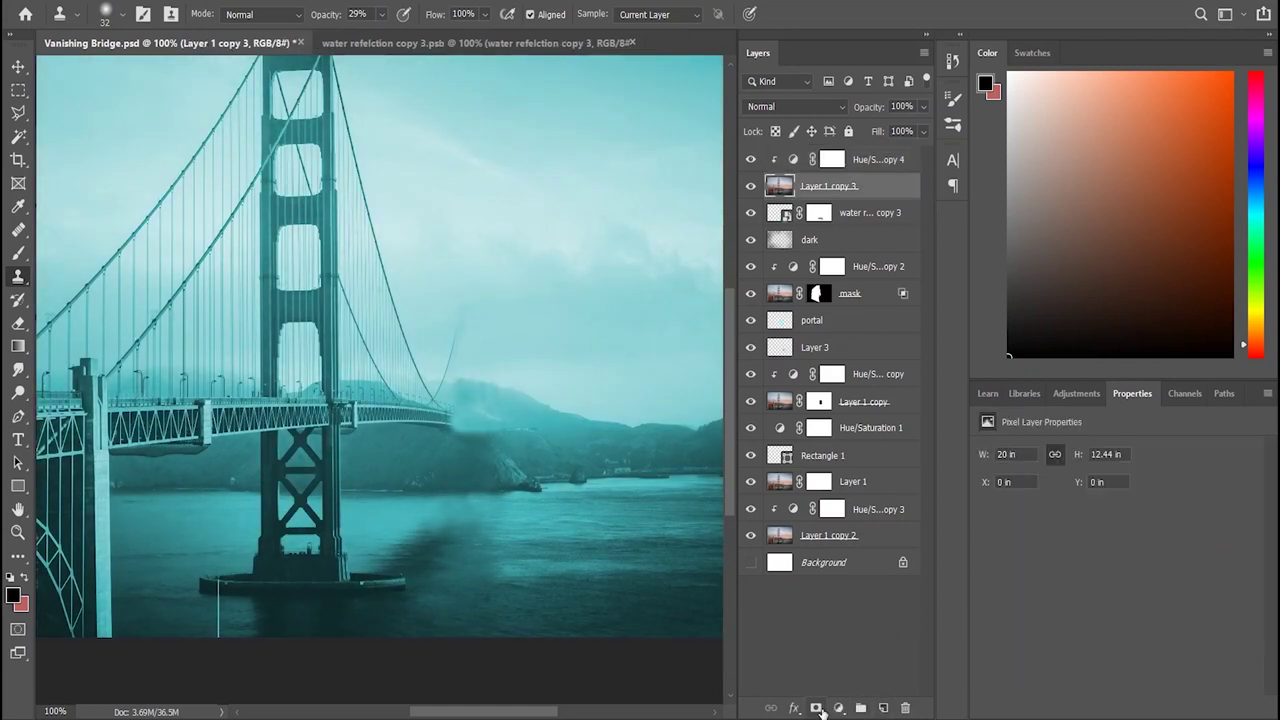
pyautogui.click(818, 708)
pyautogui.click(1180, 662)
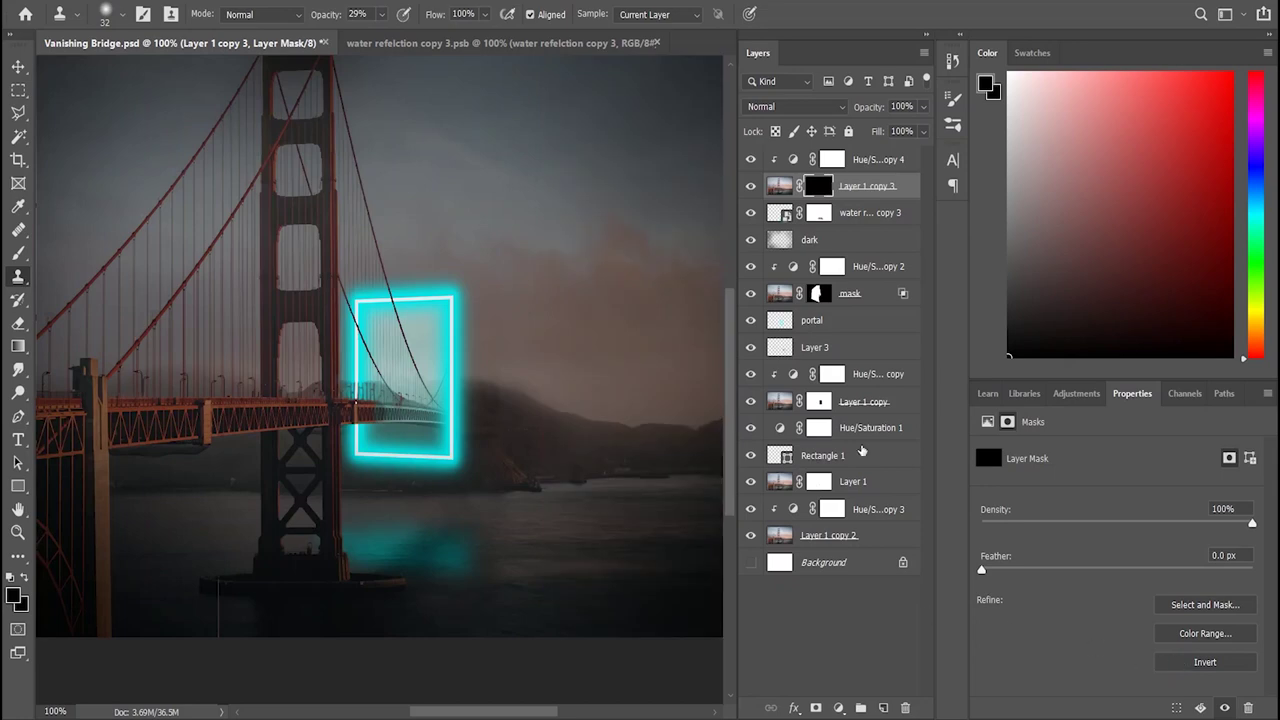
# Step: Zoom in on the bridge tower and select a slightly larger white brush
pyautogui.hotkey('ctrl', '+')
pyautogui.hotkey('ctrl', '+')
pyautogui.hotkey('ctrl', '+')
pyautogui.scroll(3, 40, 378)
pyautogui.scroll(2, 128, 343)
pyautogui.scroll(-2, 128, 343)
pyautogui.scroll(-1, 171, 300)
pyautogui.click(20, 252)
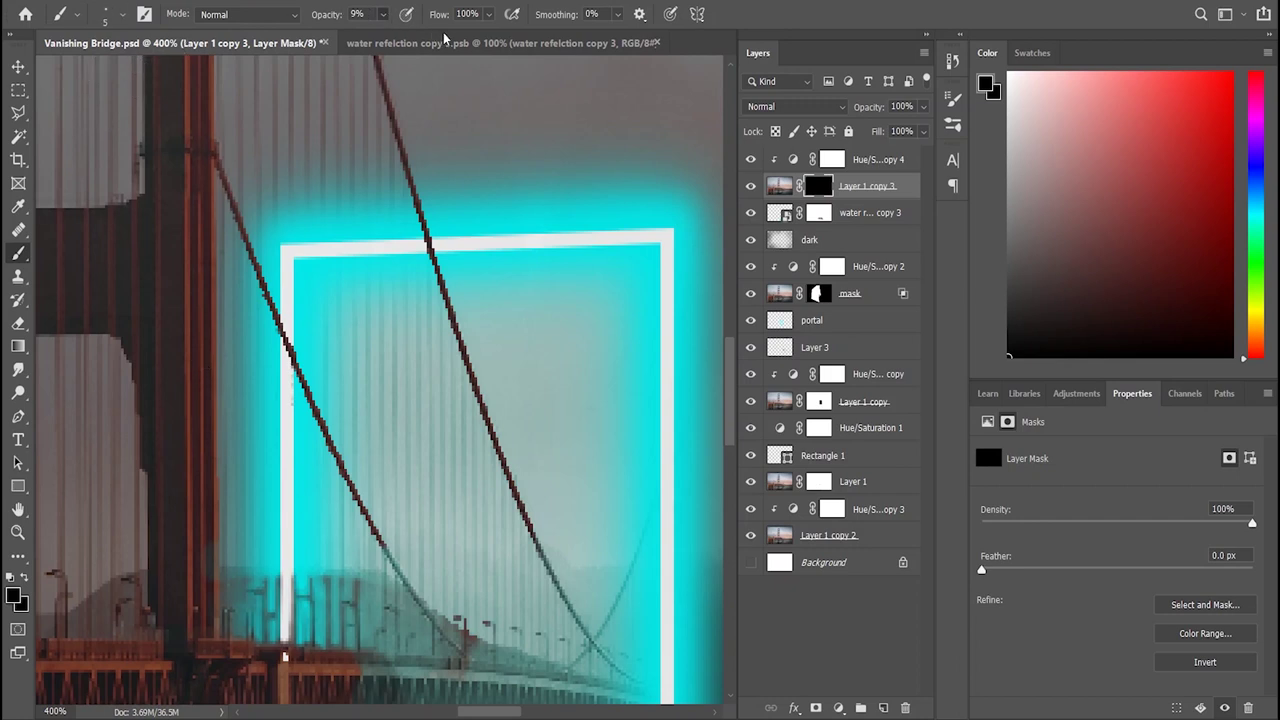
pyautogui.press(']')
pyautogui.press(']')
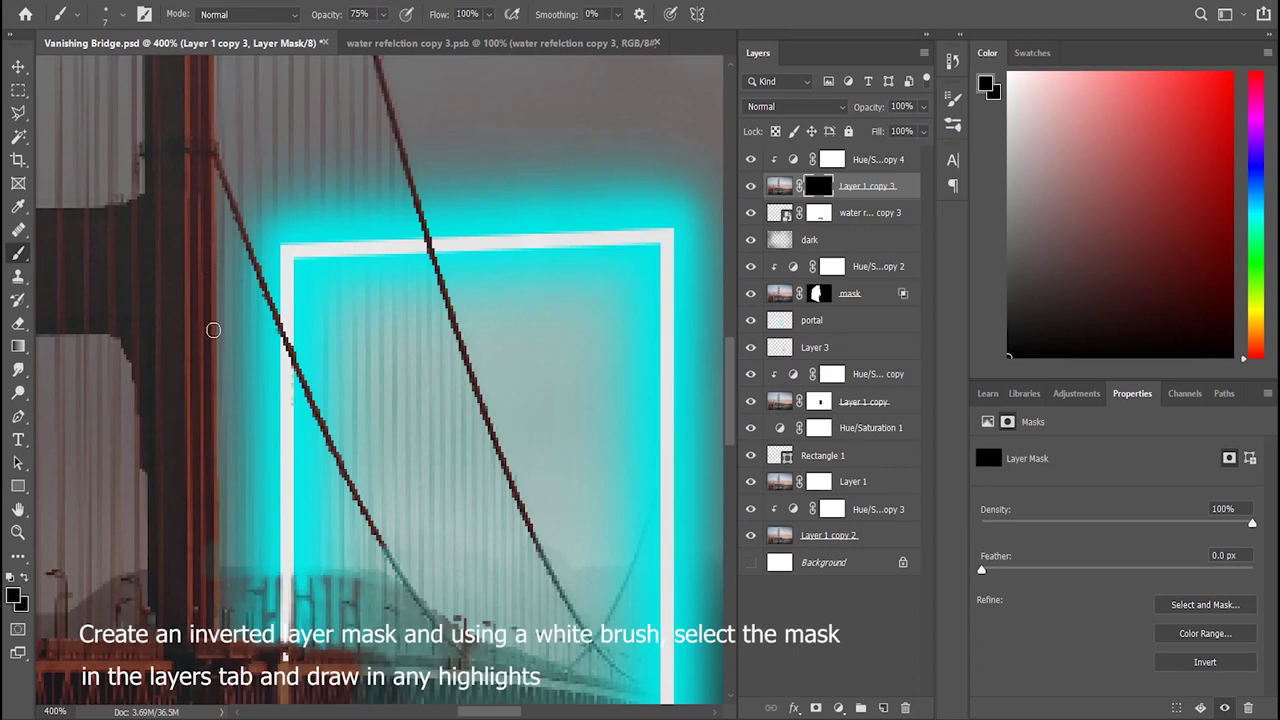
# Step: Paint white on Layer 1 copy 3's mask down the tower edge facing the portal
pyautogui.moveTo(208, 250); pyautogui.dragTo(204, 507)
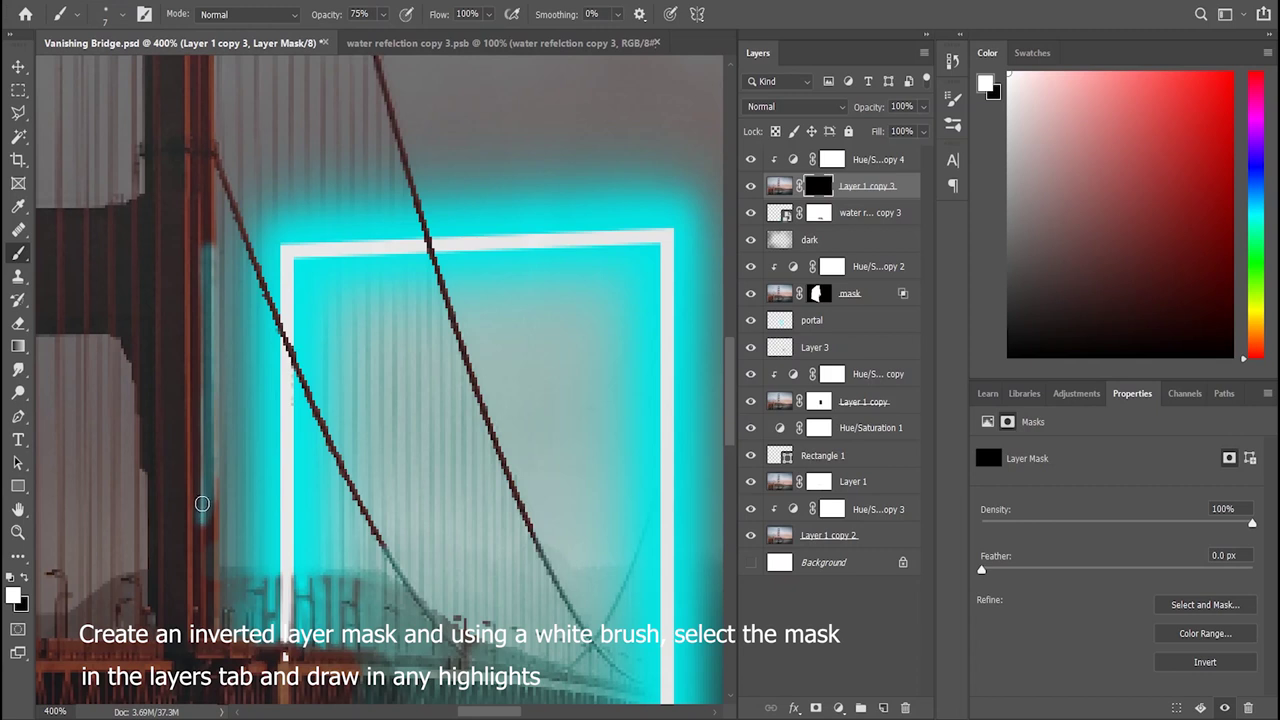
pyautogui.moveTo(211, 521); pyautogui.dragTo(211, 620)
pyautogui.scroll(5, 206, 450)
pyautogui.moveTo(205, 250); pyautogui.dragTo(202, 500)
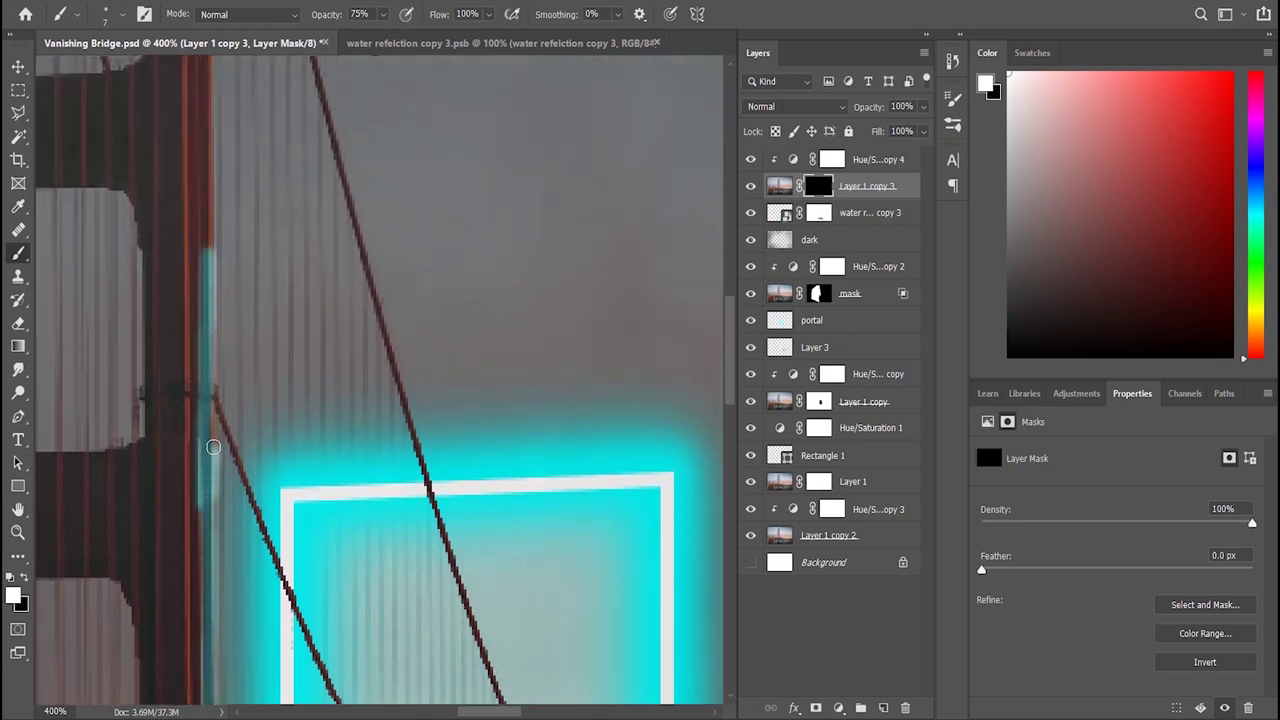
pyautogui.scroll(4, 213, 456)
pyautogui.moveTo(205, 317); pyautogui.dragTo(203, 378)
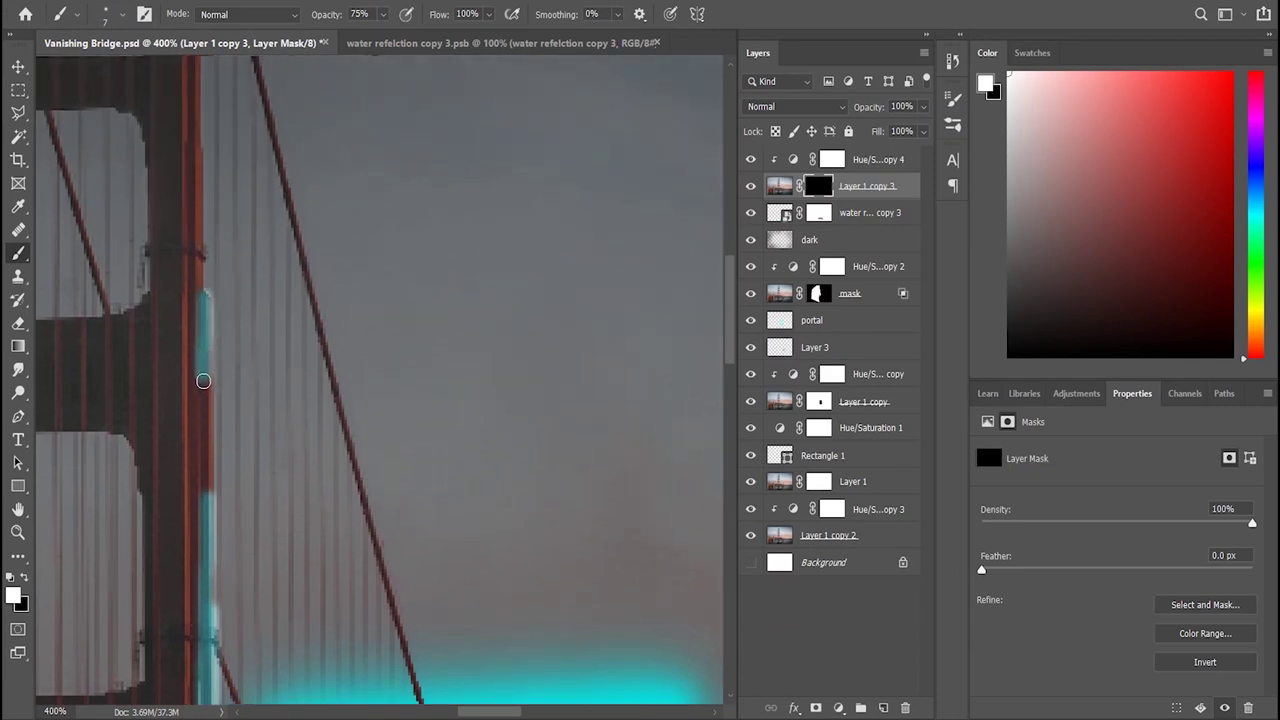
pyautogui.scroll(4, 203, 490)
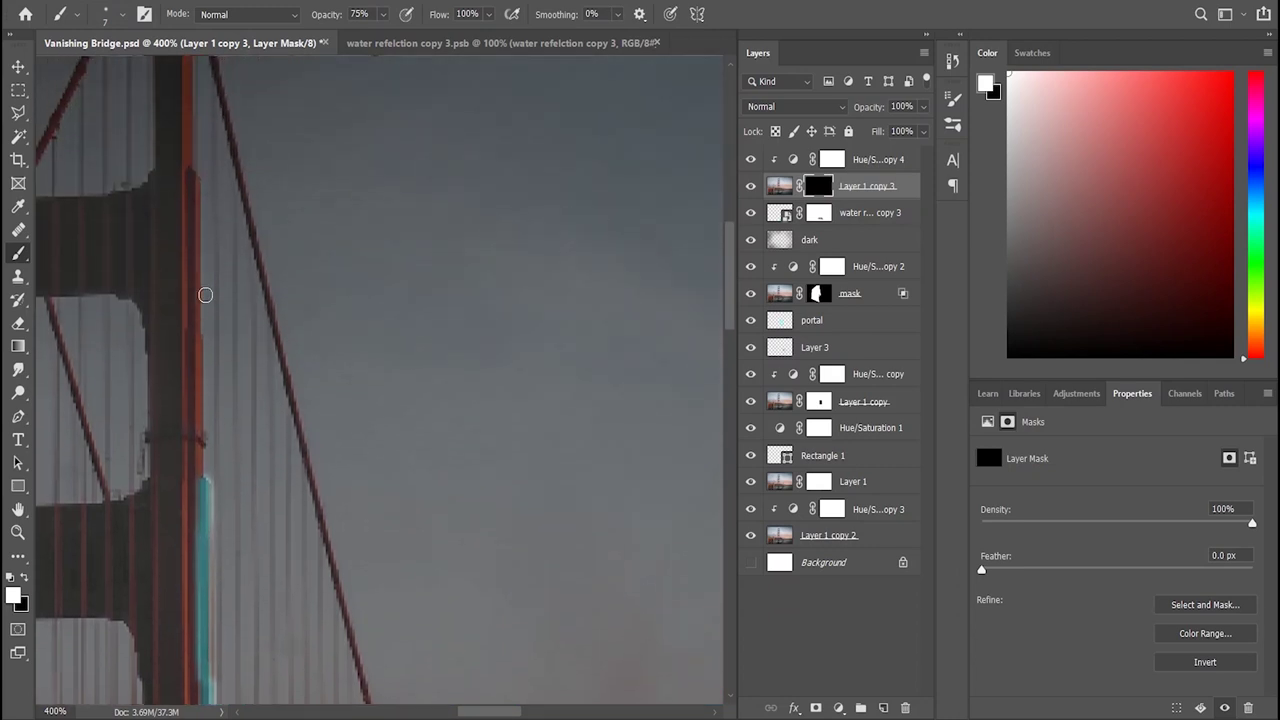
pyautogui.moveTo(203, 228); pyautogui.dragTo(193, 318)
pyautogui.moveTo(190, 439); pyautogui.dragTo(194, 509)
pyautogui.hotkey('ctrl', '=')
pyautogui.hotkey('ctrl', '=')
pyautogui.hotkey('ctrl', '=')
pyautogui.hotkey('ctrl', '=')
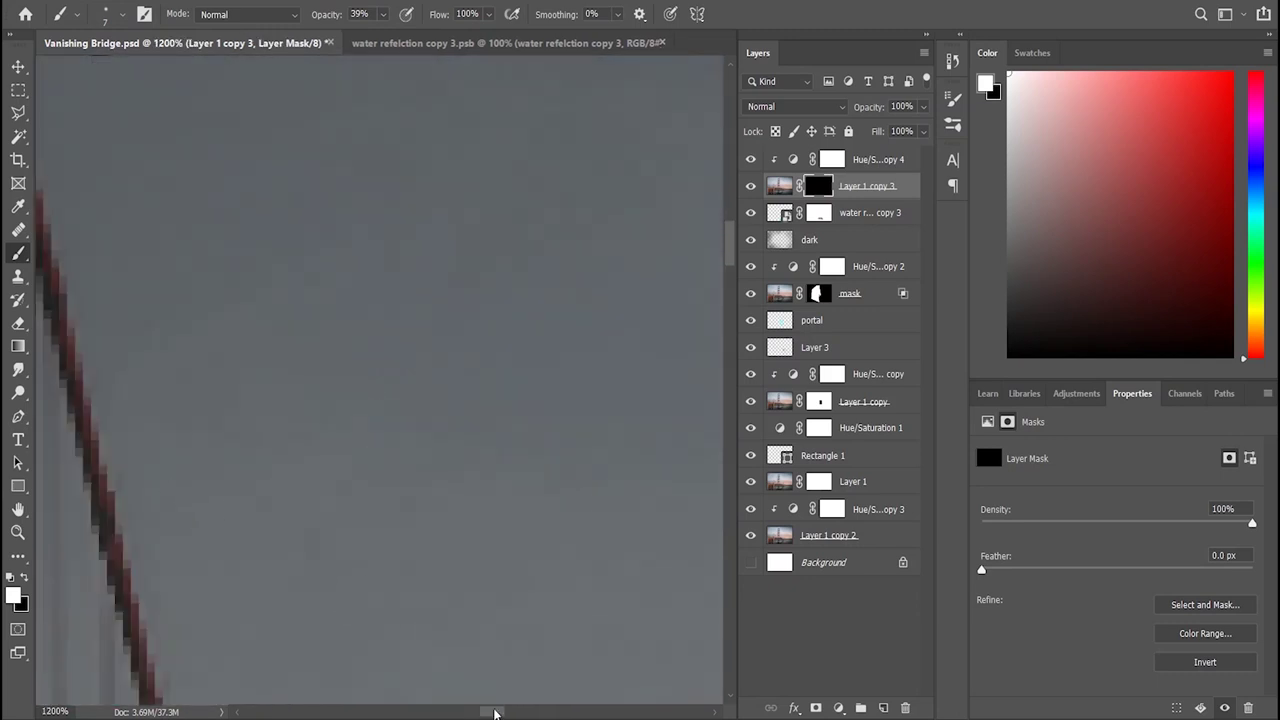
# Step: Lower brush opacity to 39% and paint more rim light down the tower's edge
pyautogui.moveTo(496, 715); pyautogui.dragTo(457, 712)
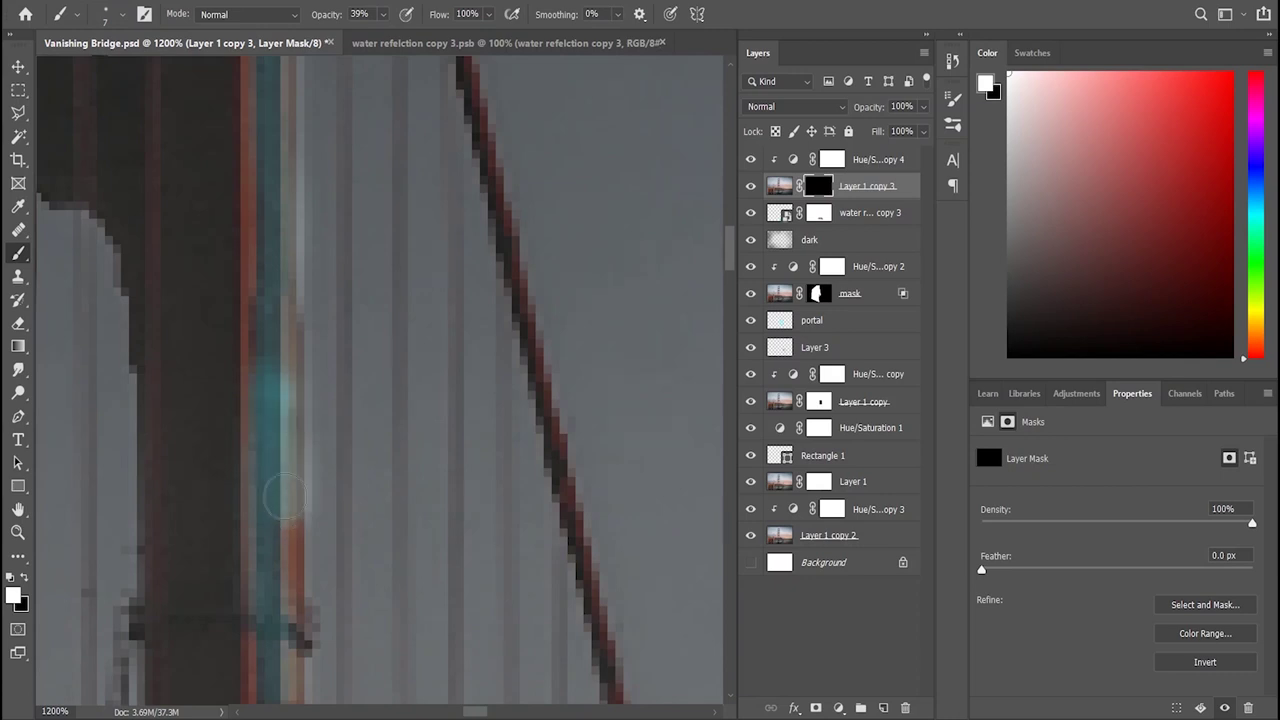
pyautogui.scroll(-5, 285, 497)
pyautogui.moveTo(286, 320); pyautogui.dragTo(283, 520)
pyautogui.scroll(3, 283, 520)
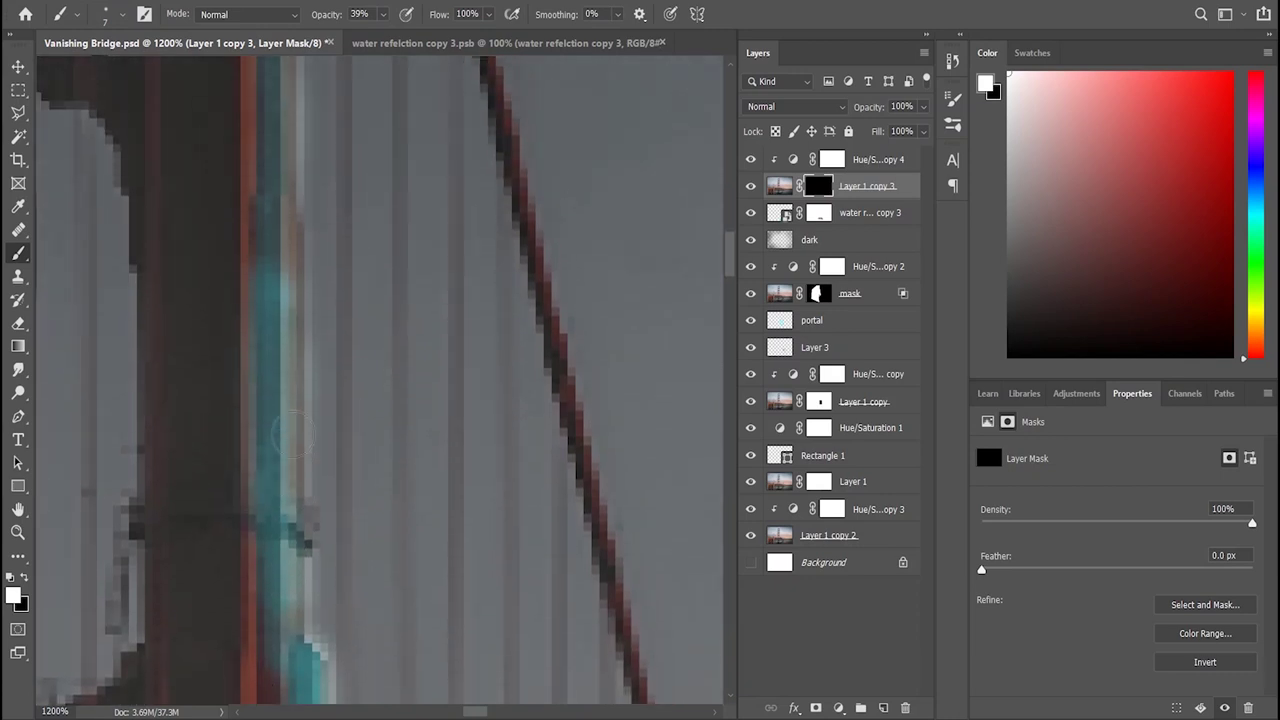
pyautogui.scroll(2, 295, 435)
pyautogui.scroll(2, 290, 425)
pyautogui.scroll(2, 285, 410)
pyautogui.scroll(2, 279, 397)
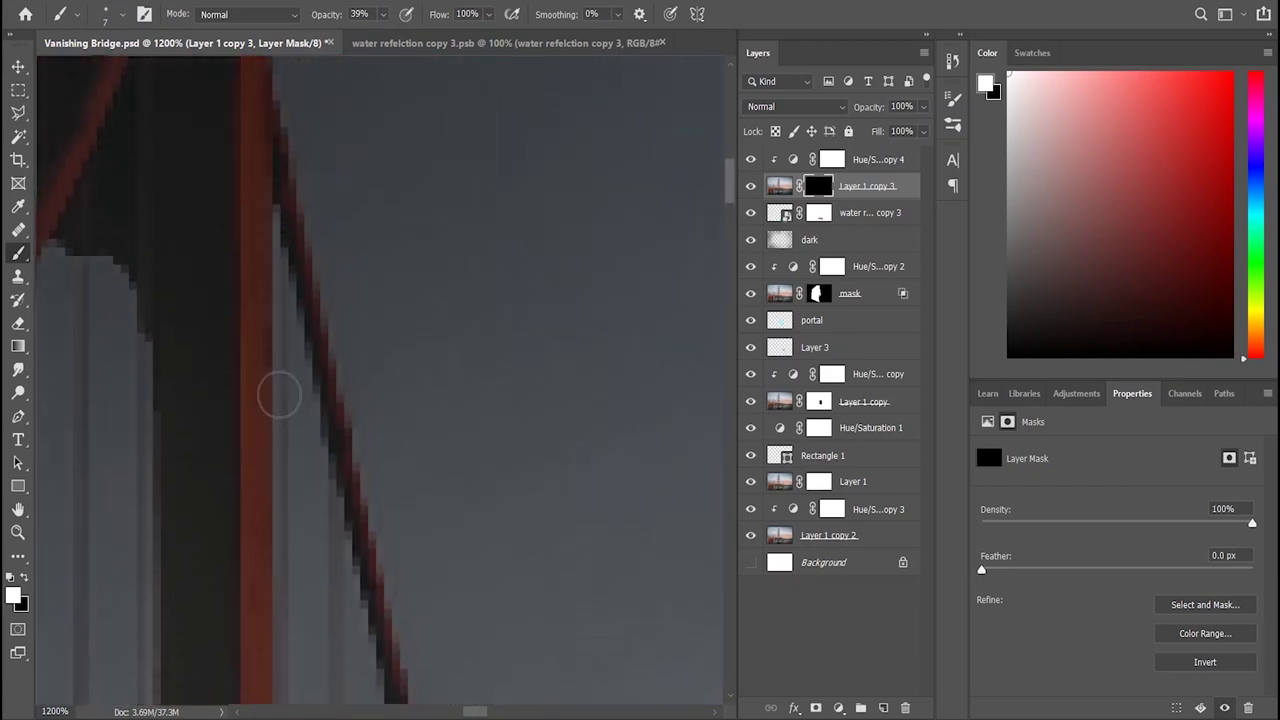
pyautogui.scroll(2, 277, 391)
pyautogui.scroll(2, 274, 380)
pyautogui.scroll(3, 274, 380)
pyautogui.scroll(-1, 275, 385)
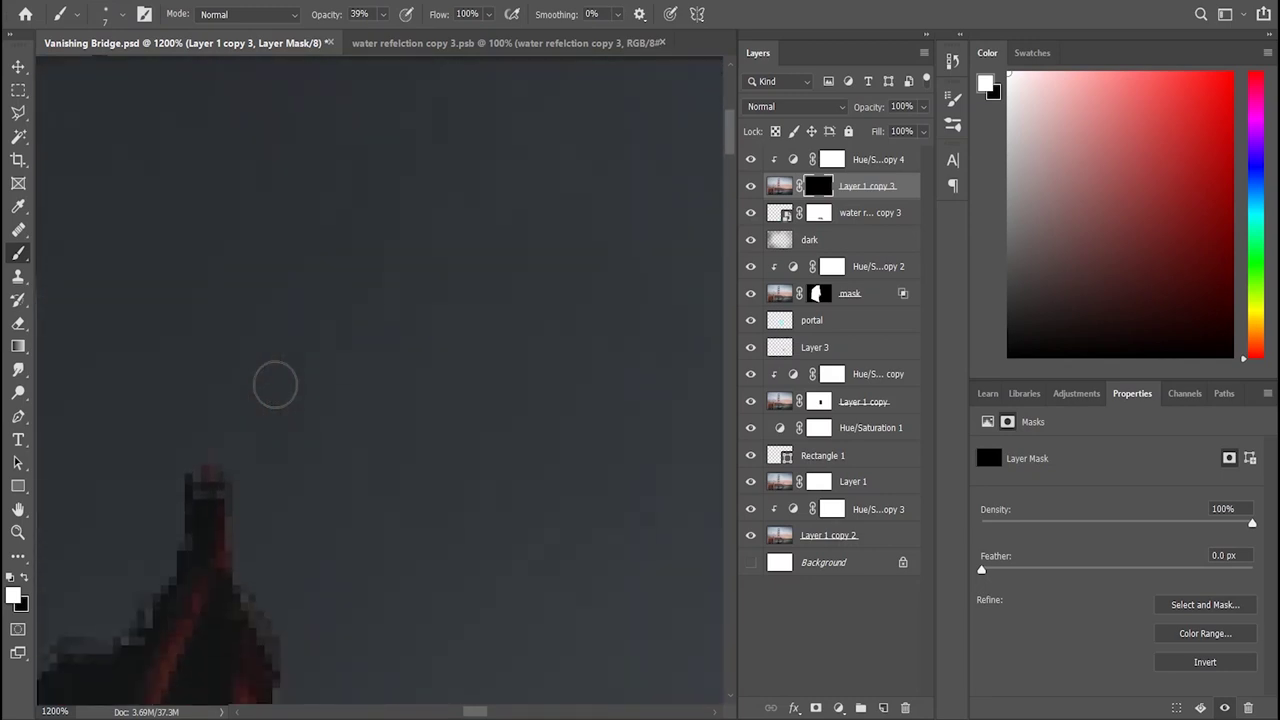
pyautogui.scroll(-4, 276, 440)
pyautogui.scroll(1, 265, 505)
pyautogui.scroll(-1, 254, 505)
pyautogui.scroll(-2, 255, 390)
pyautogui.moveTo(256, 289); pyautogui.dragTo(252, 550)
pyautogui.scroll(-3, 263, 457)
pyautogui.moveTo(263, 457); pyautogui.dragTo(255, 600)
pyautogui.scroll(-3, 265, 475)
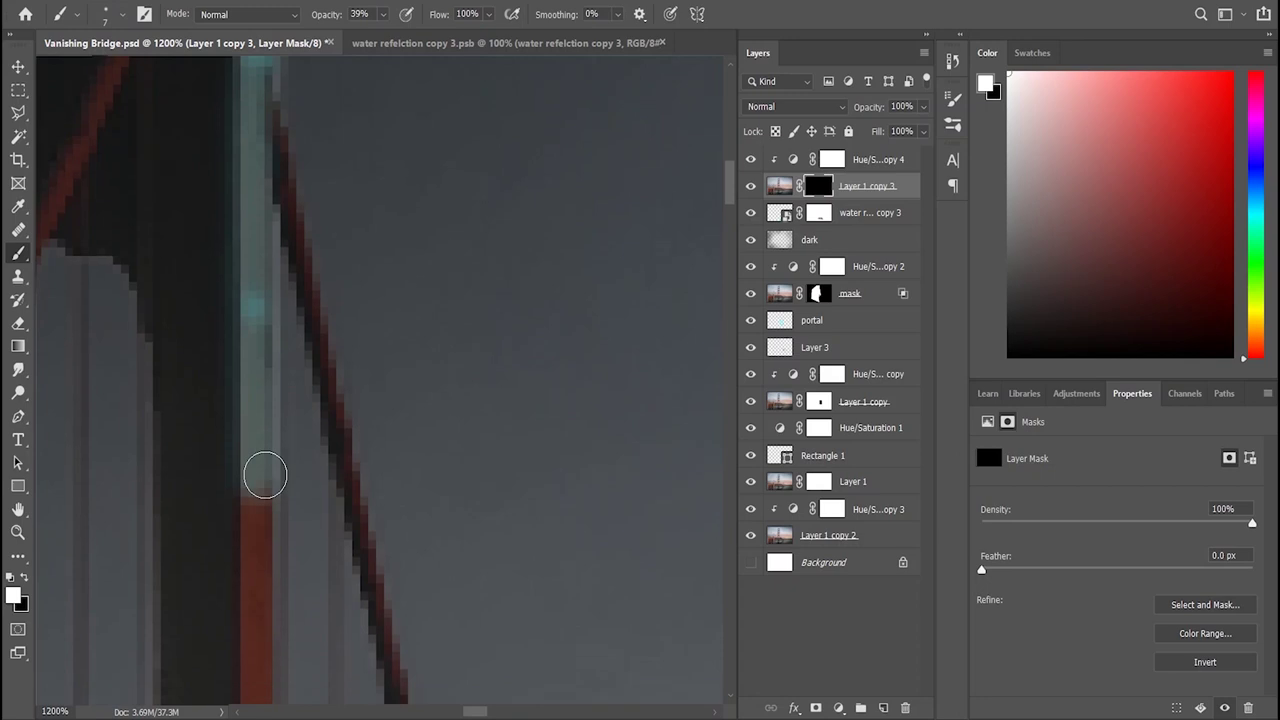
pyautogui.scroll(-3, 265, 475)
pyautogui.moveTo(254, 311)
pyautogui.mouseDown()
pyautogui.moveTo(263, 571)
pyautogui.moveTo(255, 465)
pyautogui.mouseUp()
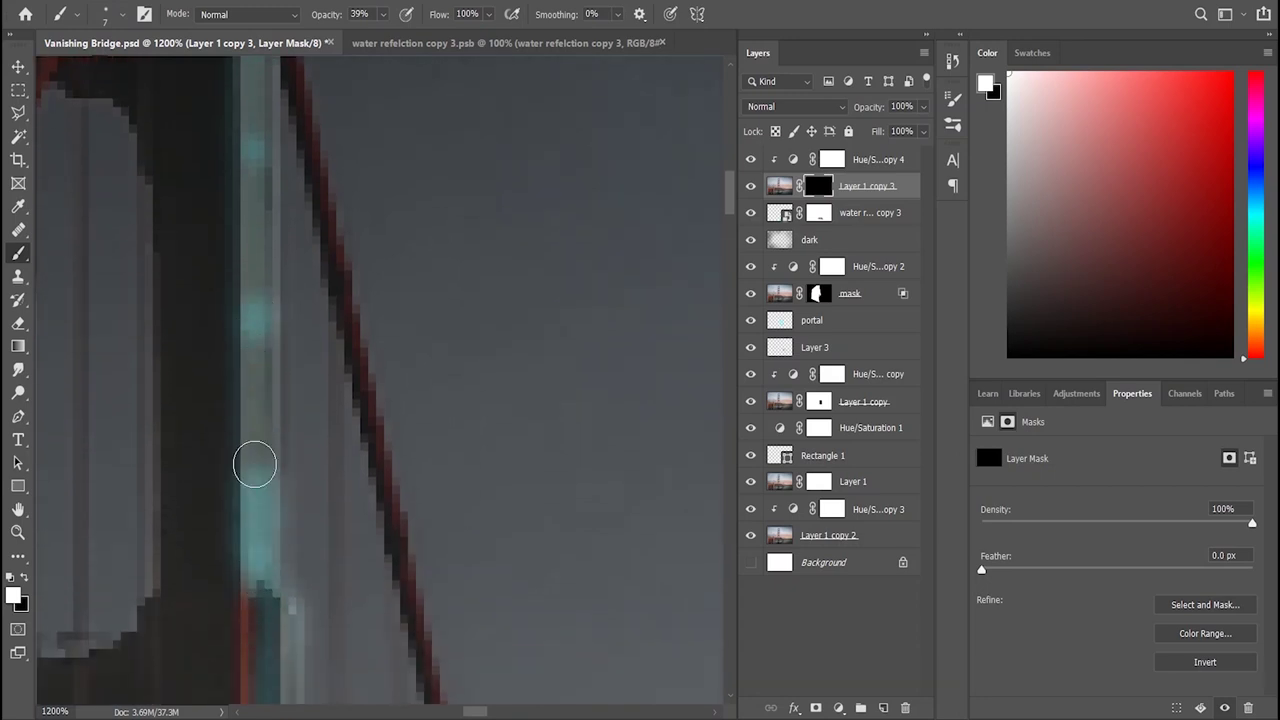
pyautogui.keyDown('alt'); pyautogui.scroll(-3, 374, 380); pyautogui.keyUp('alt')
pyautogui.keyDown('alt'); pyautogui.scroll(-2, 374, 380); pyautogui.keyUp('alt')
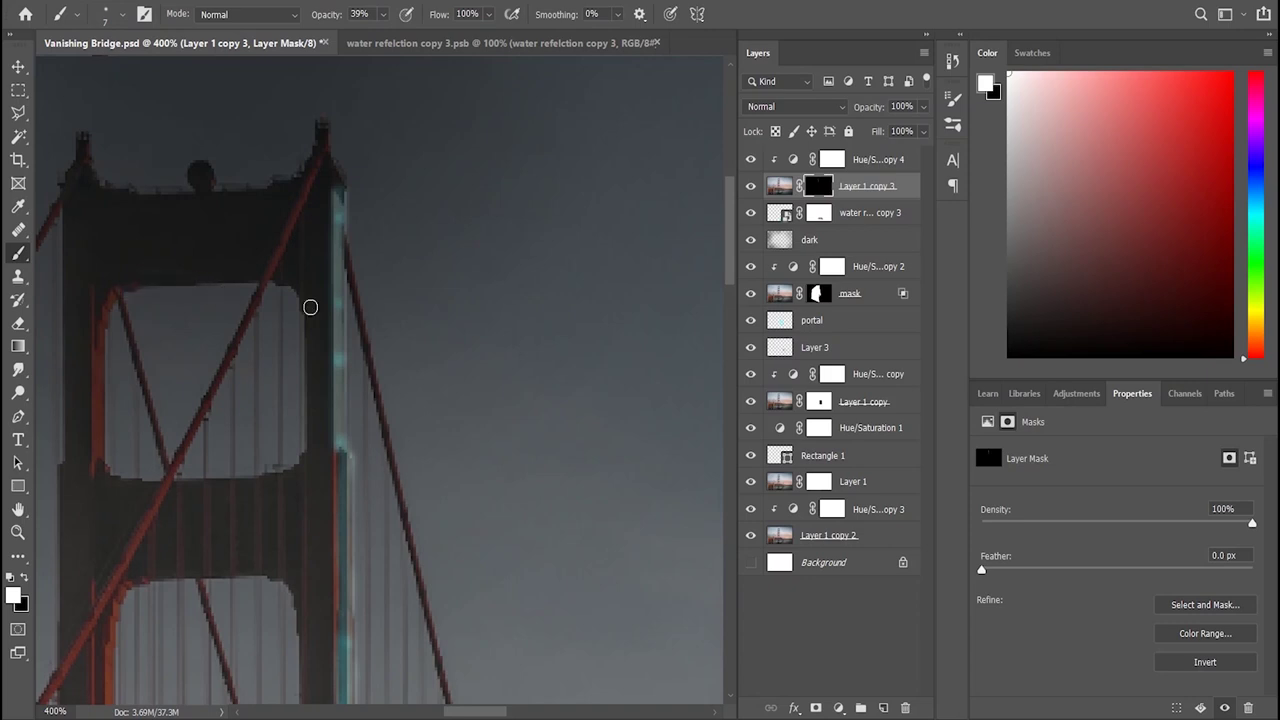
# Step: Add cyan rim light down the tower leg, a window's left edge and the right tower edge
pyautogui.scroll(2, 89, 328)
pyautogui.hscroll(2, 92, 330)
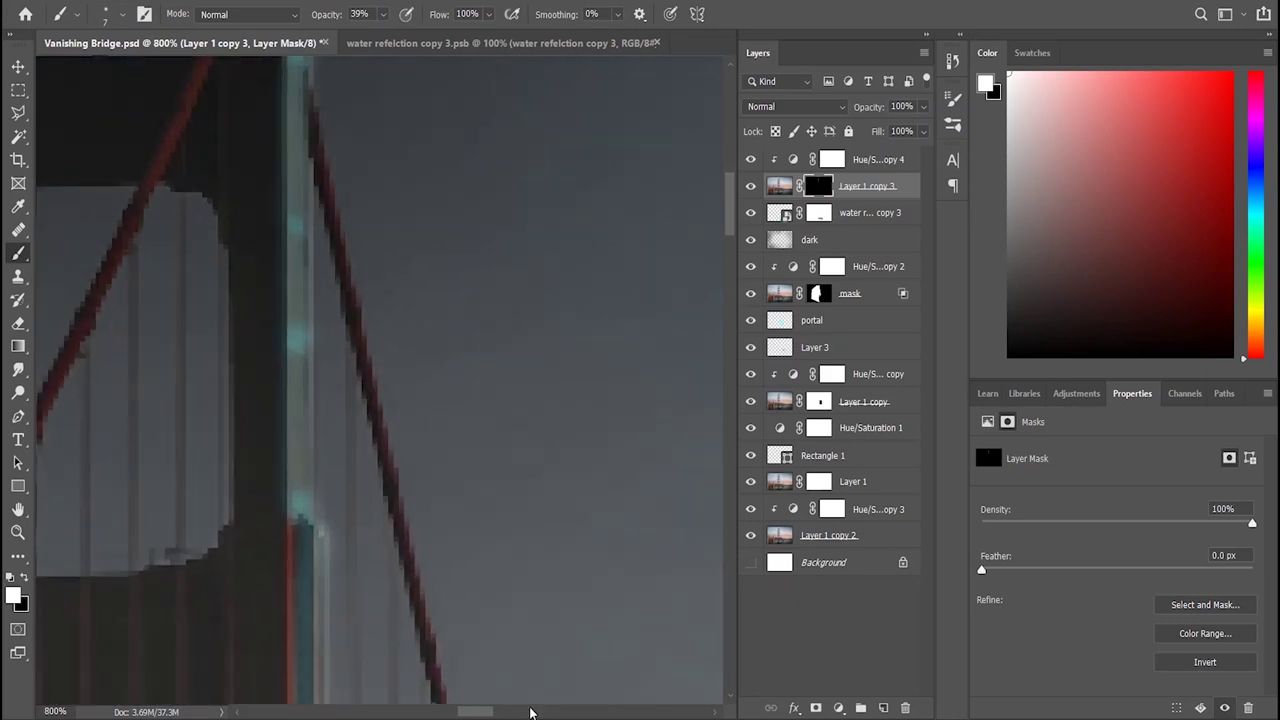
pyautogui.keyDown('alt'); pyautogui.scroll(4, 469, 632); pyautogui.keyUp('alt')
pyautogui.hscroll(2, 440, 712)
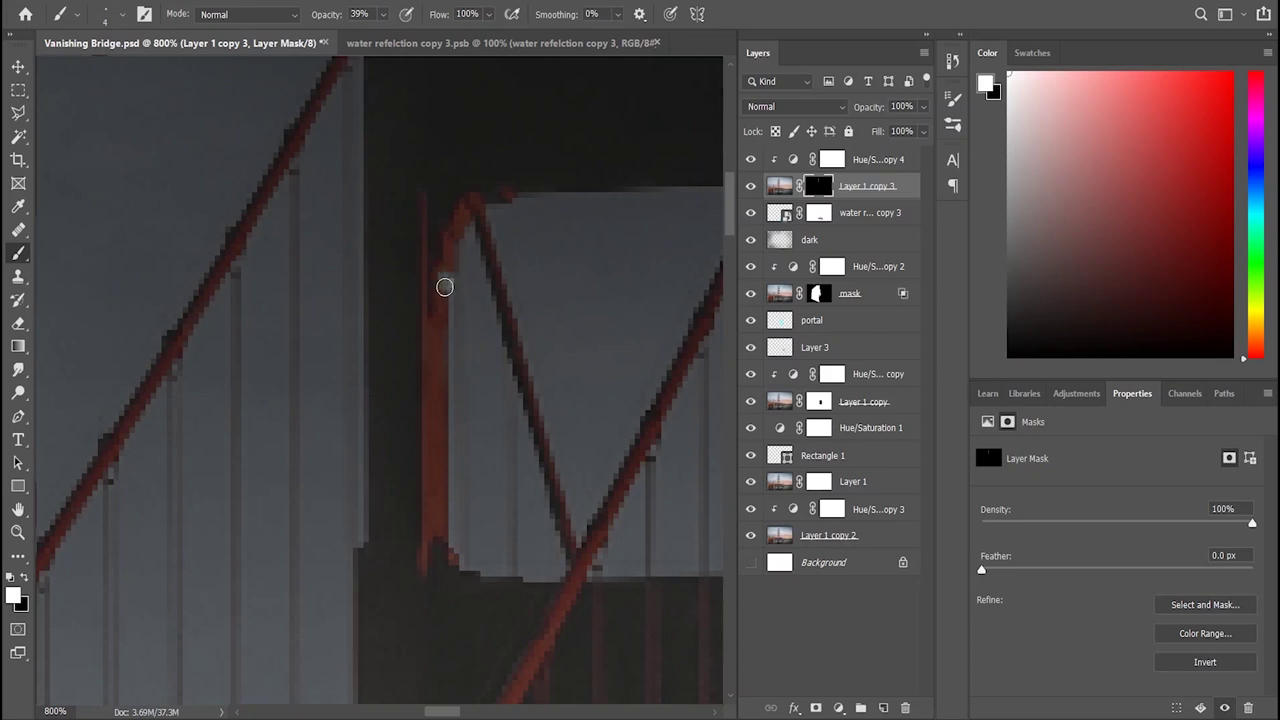
pyautogui.moveTo(445, 284); pyautogui.dragTo(438, 499)
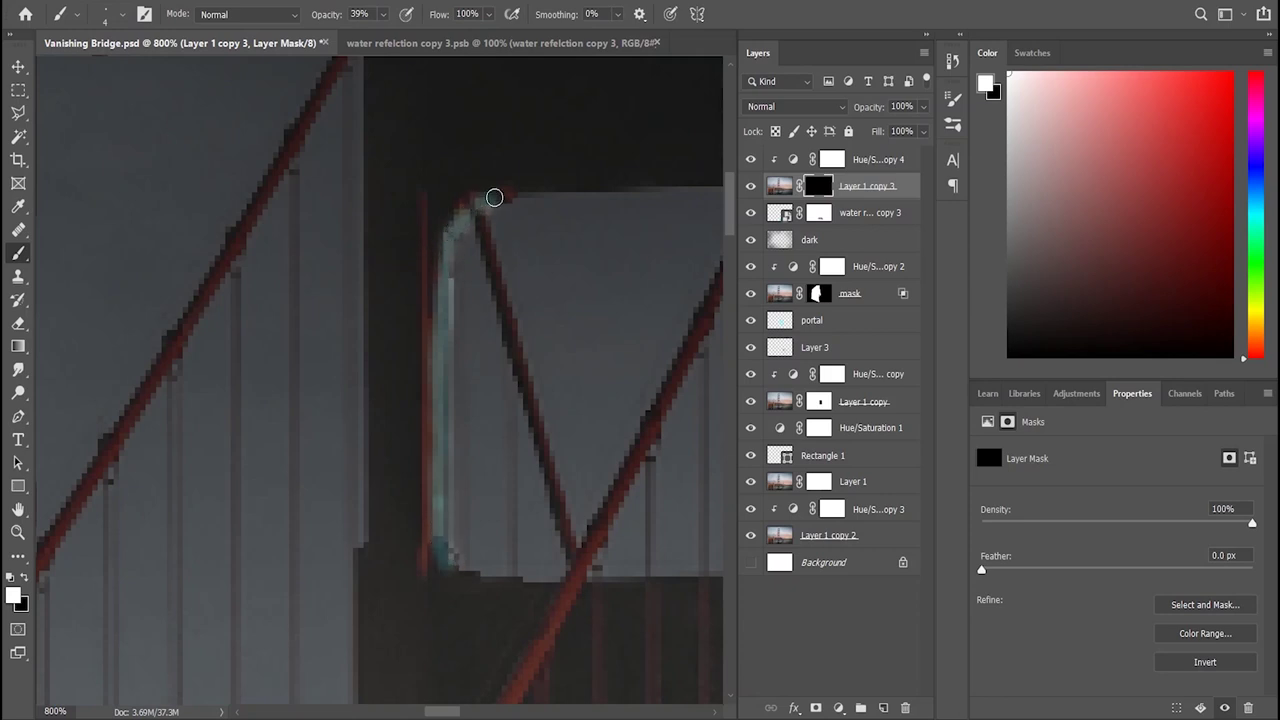
pyautogui.moveTo(593, 288); pyautogui.dragTo(307, 330)
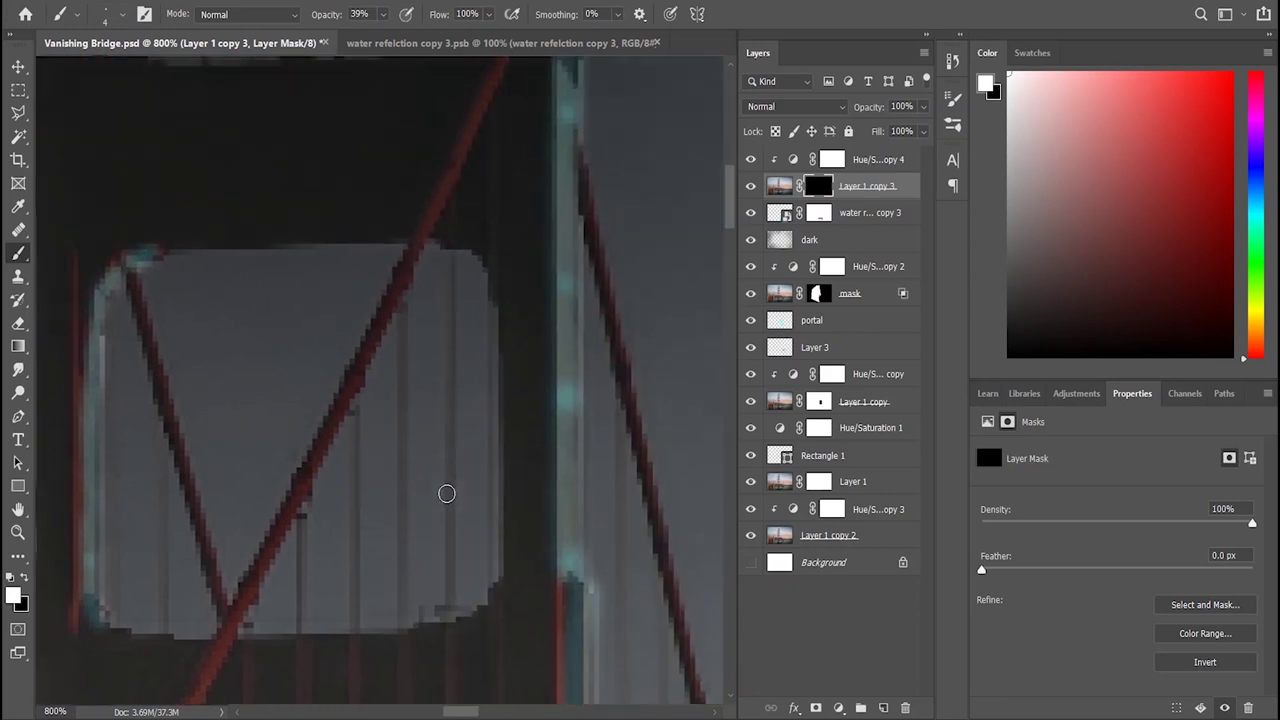
pyautogui.scroll(3, 307, 330)
pyautogui.moveTo(71, 211); pyautogui.dragTo(88, 243)
pyautogui.moveTo(543, 146); pyautogui.dragTo(578, 364)
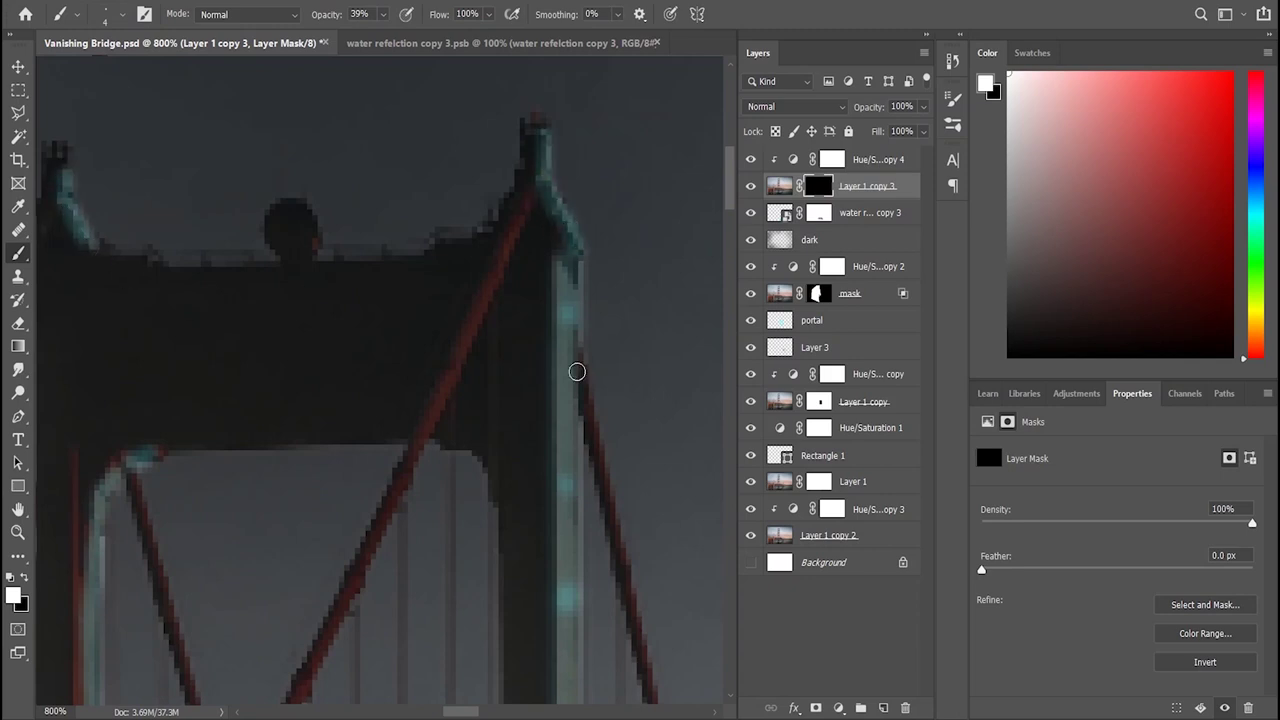
# Step: Trace rim light down another window's left edge and around its top-left corner
pyautogui.hotkey('ctrl', '0')
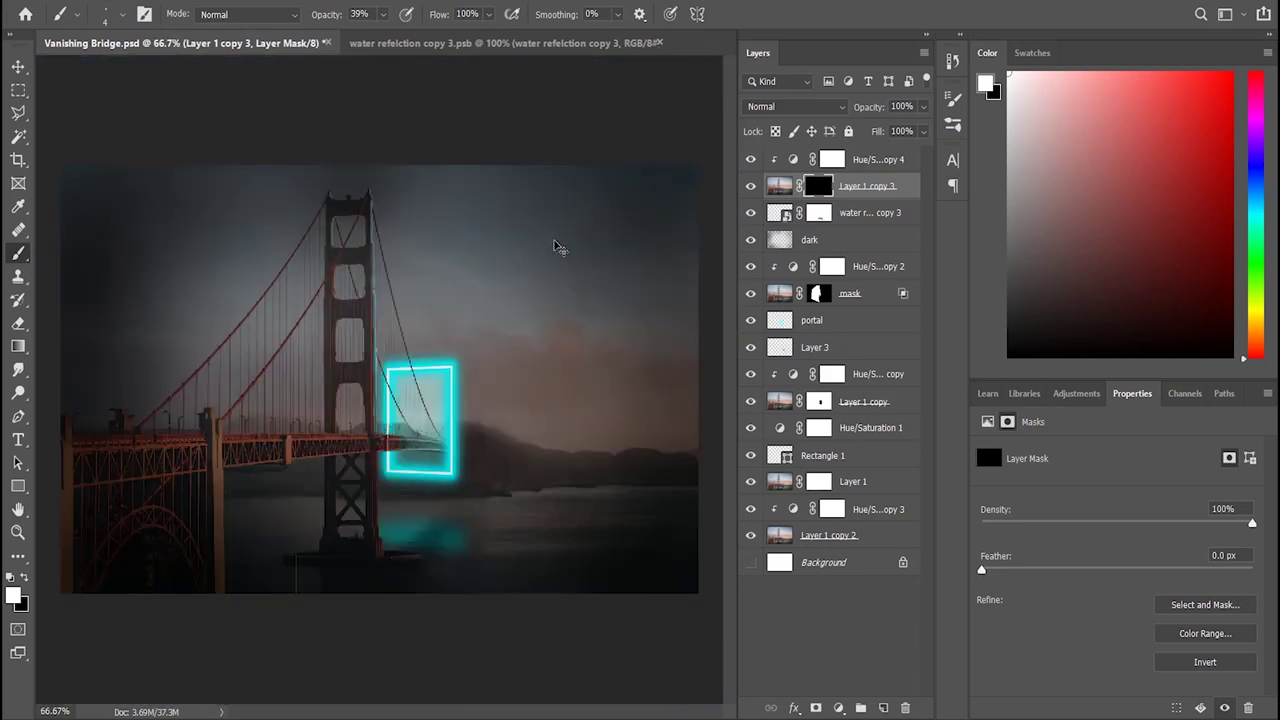
pyautogui.scroll(1, 558, 247)
pyautogui.scroll(3, 558, 247)
pyautogui.scroll(-2, 125, 492)
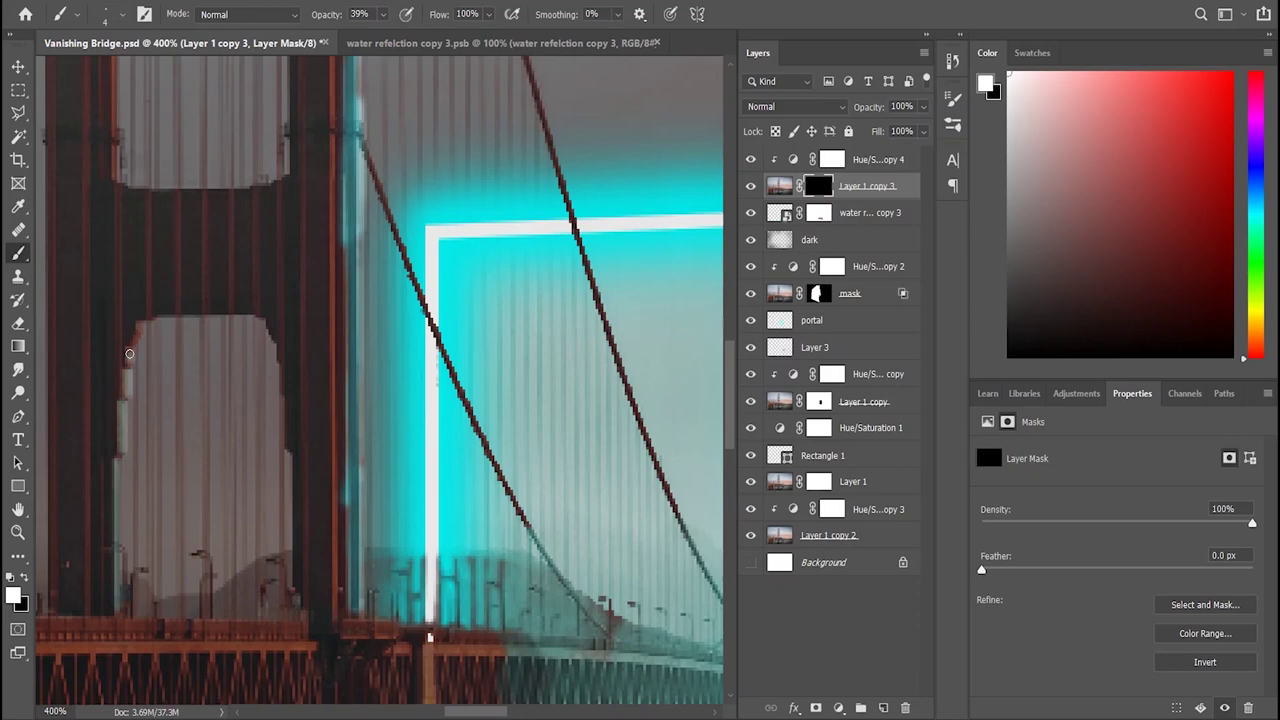
pyautogui.scroll(2, 137, 331)
pyautogui.scroll(6, 112, 356)
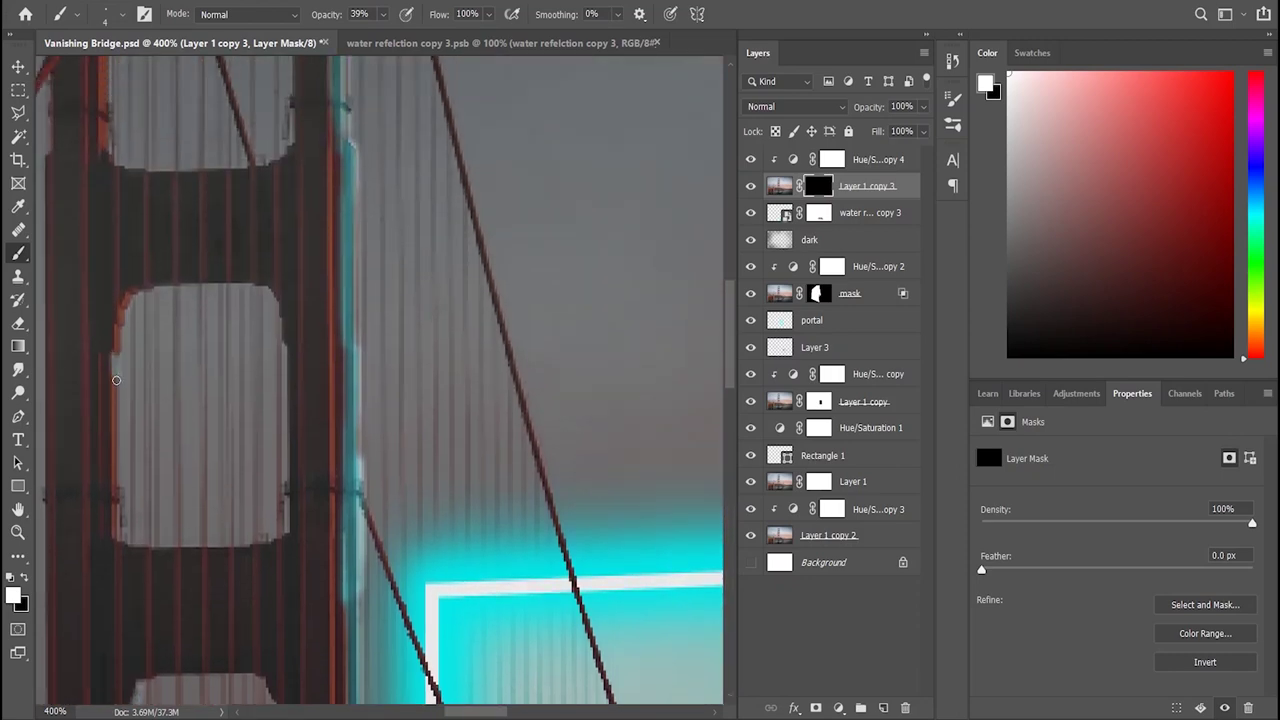
pyautogui.scroll(2, 109, 443)
pyautogui.scroll(2, 109, 443)
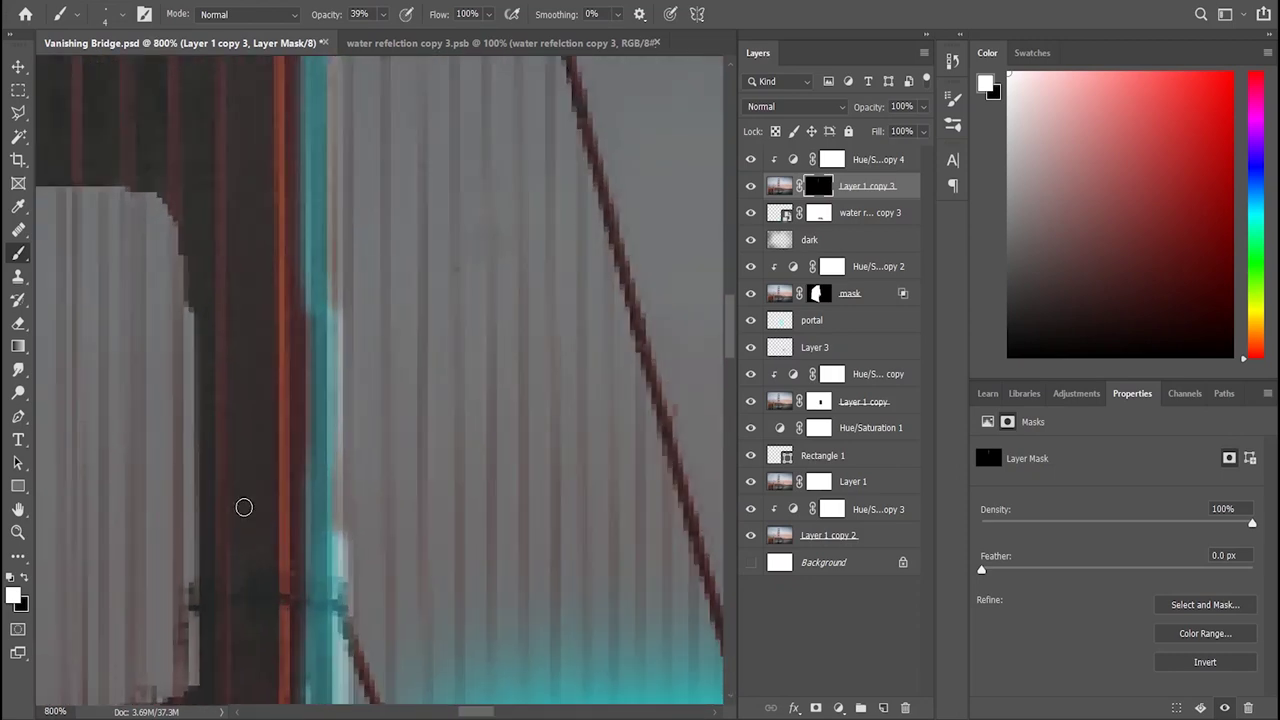
pyautogui.hscroll(-3, 466, 713)
pyautogui.hscroll(-3, 466, 713)
pyautogui.scroll(-1, 323, 400)
pyautogui.moveTo(266, 318); pyautogui.dragTo(266, 653)
pyautogui.moveTo(277, 291)
pyautogui.mouseDown()
pyautogui.moveTo(285, 220)
pyautogui.moveTo(330, 168)
pyautogui.moveTo(350, 165)
pyautogui.mouseUp()
pyautogui.scroll(1, 391, 306)
pyautogui.scroll(2, 356, 299)
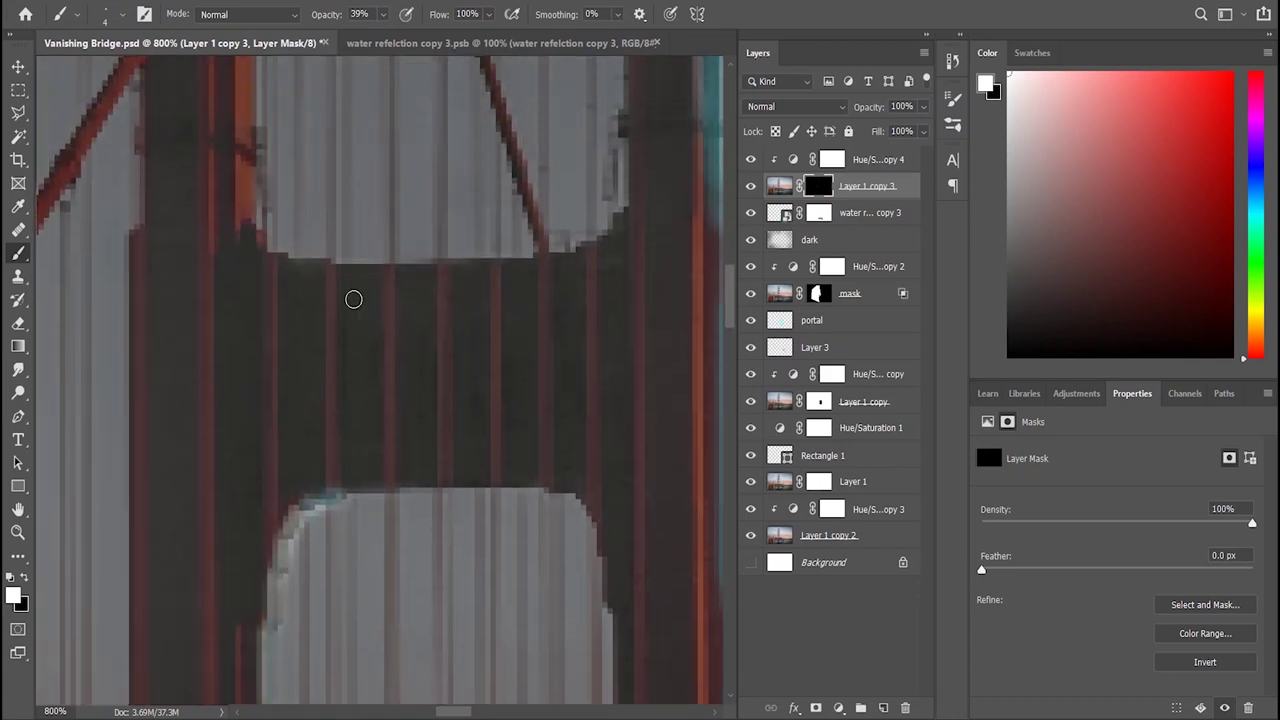
pyautogui.scroll(2, 251, 400)
pyautogui.scroll(1, 263, 466)
pyautogui.scroll(1, 249, 626)
pyautogui.moveTo(246, 557)
pyautogui.mouseDown()
pyautogui.moveTo(252, 354)
pyautogui.moveTo(275, 300)
pyautogui.moveTo(325, 262)
pyautogui.mouseUp()
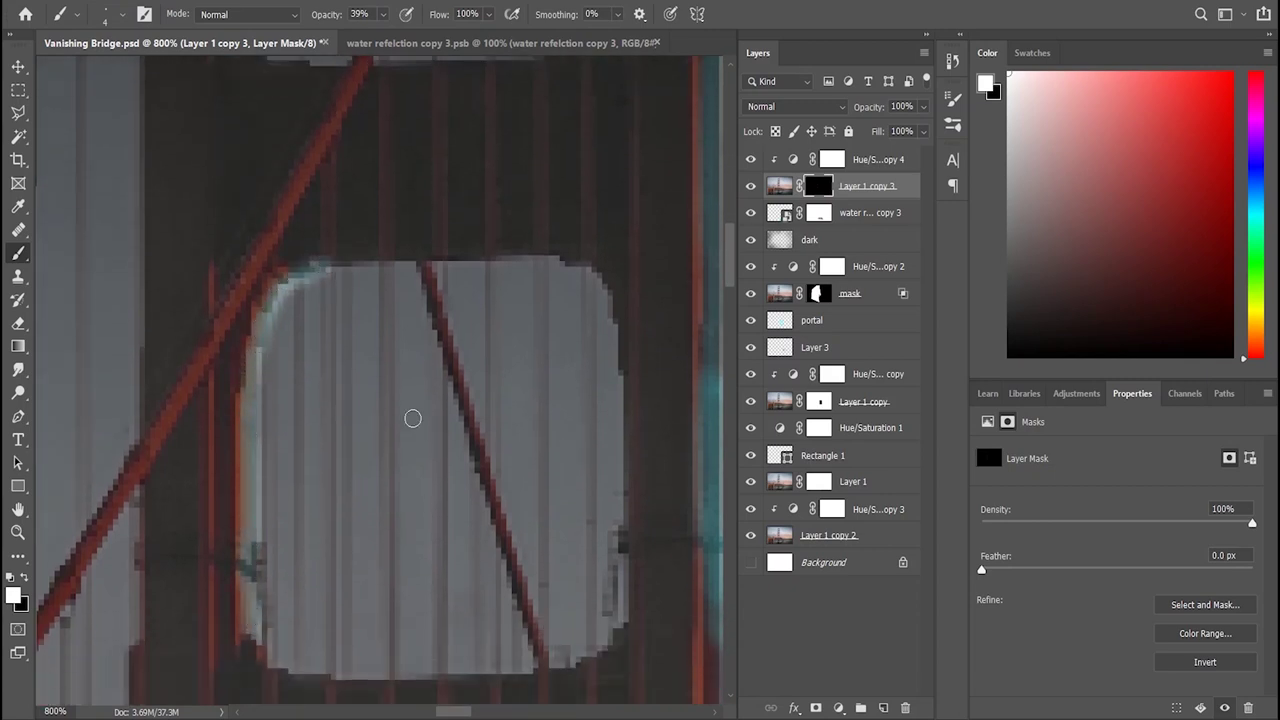
pyautogui.scroll(1, 483, 437)
pyautogui.scroll(1, 469, 434)
pyautogui.scroll(2, 469, 434)
pyautogui.scroll(2, 378, 436)
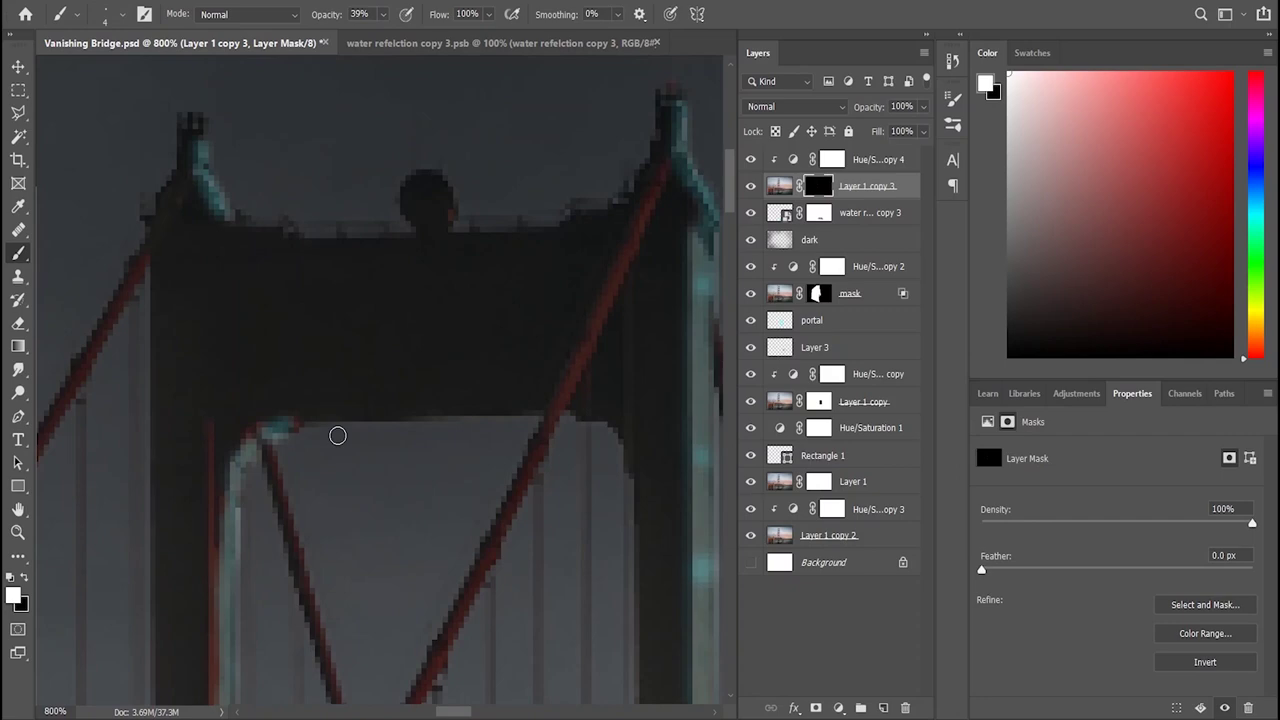
pyautogui.keyDown('alt'); pyautogui.scroll(-2, 297, 449); pyautogui.keyUp('alt')
pyautogui.keyDown('alt'); pyautogui.scroll(-2, 391, 466); pyautogui.keyUp('alt')
pyautogui.keyDown('alt'); pyautogui.scroll(-2, 394, 380); pyautogui.keyUp('alt')
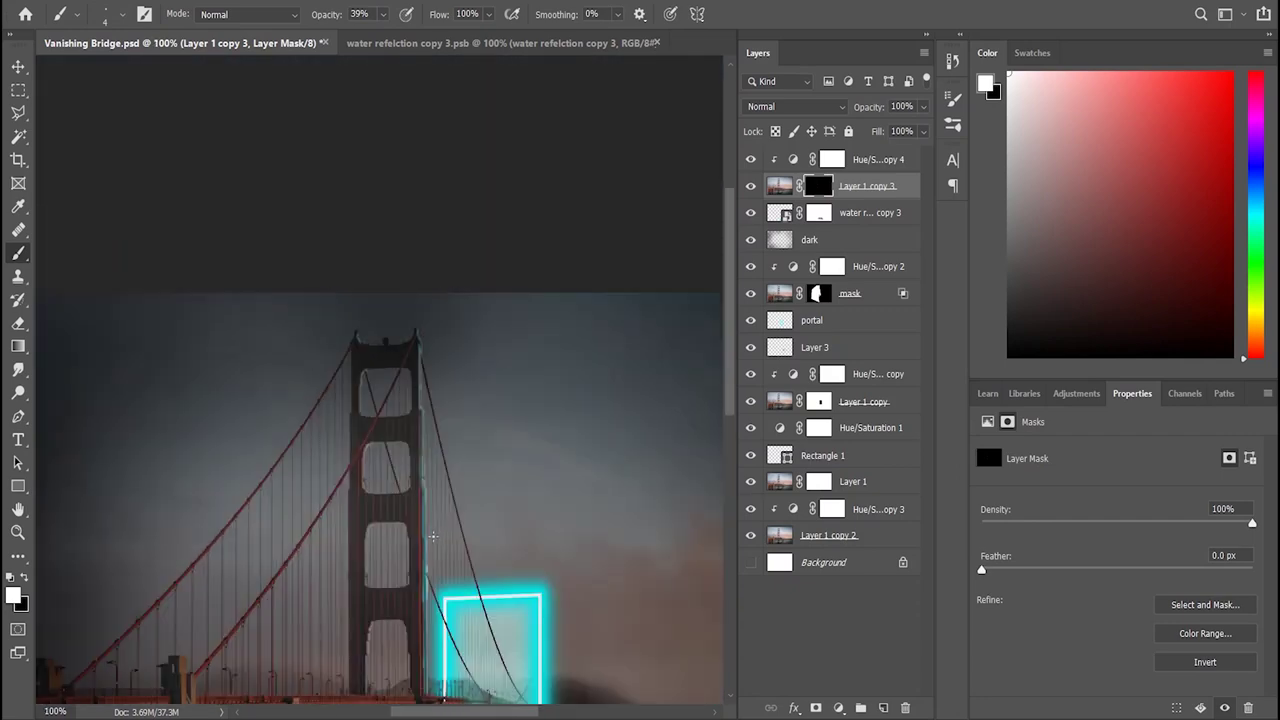
pyautogui.scroll(-3, 437, 537)
pyautogui.scroll(-1, 463, 577)
pyautogui.keyDown('alt'); pyautogui.scroll(1, 463, 577); pyautogui.keyUp('alt')
pyautogui.keyDown('alt'); pyautogui.scroll(1, 460, 576); pyautogui.keyUp('alt')
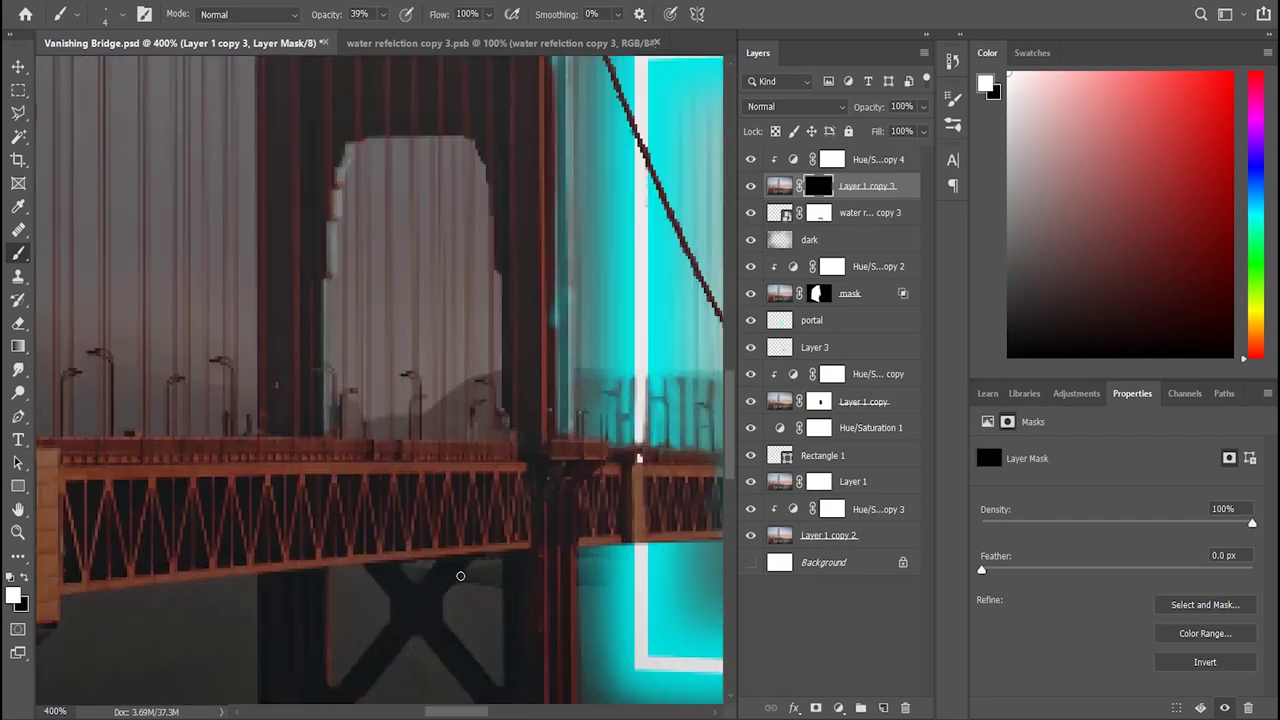
pyautogui.scroll(-3, 460, 576)
pyautogui.scroll(-2, 460, 576)
# Step: Paint rim light along the left edge of the teal water reflection near the portal
pyautogui.moveTo(482, 712); pyautogui.dragTo(510, 714)
pyautogui.hotkey('ctrl', '+')
pyautogui.hotkey('ctrl', '+')
pyautogui.hotkey('ctrl', '+')
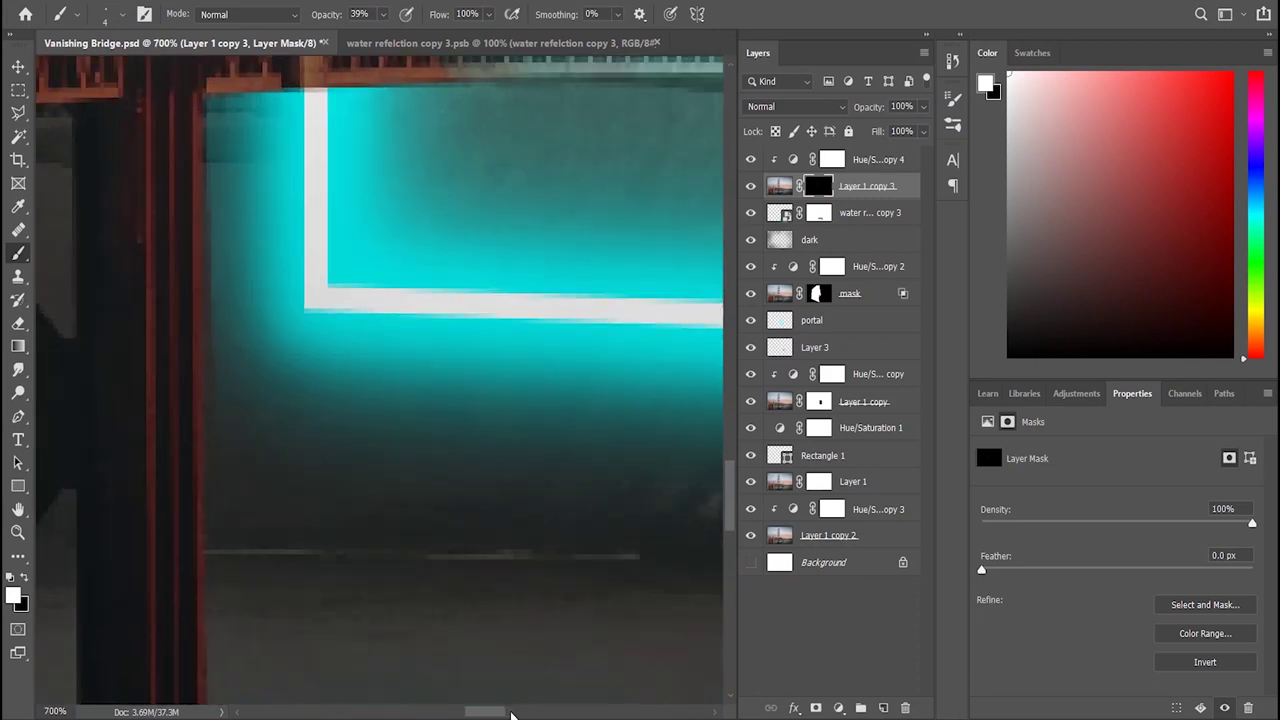
pyautogui.moveTo(204, 113); pyautogui.dragTo(193, 292)
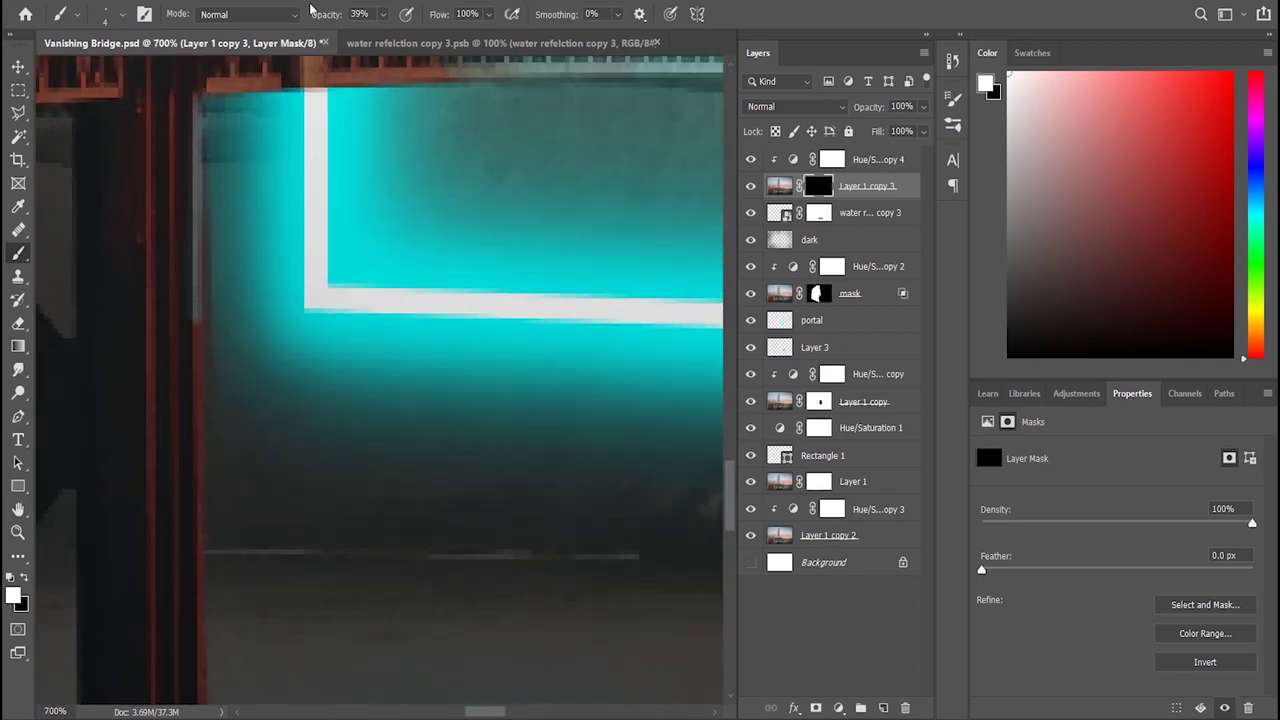
pyautogui.moveTo(192, 100); pyautogui.dragTo(197, 453)
pyautogui.scroll(-1, 197, 453)
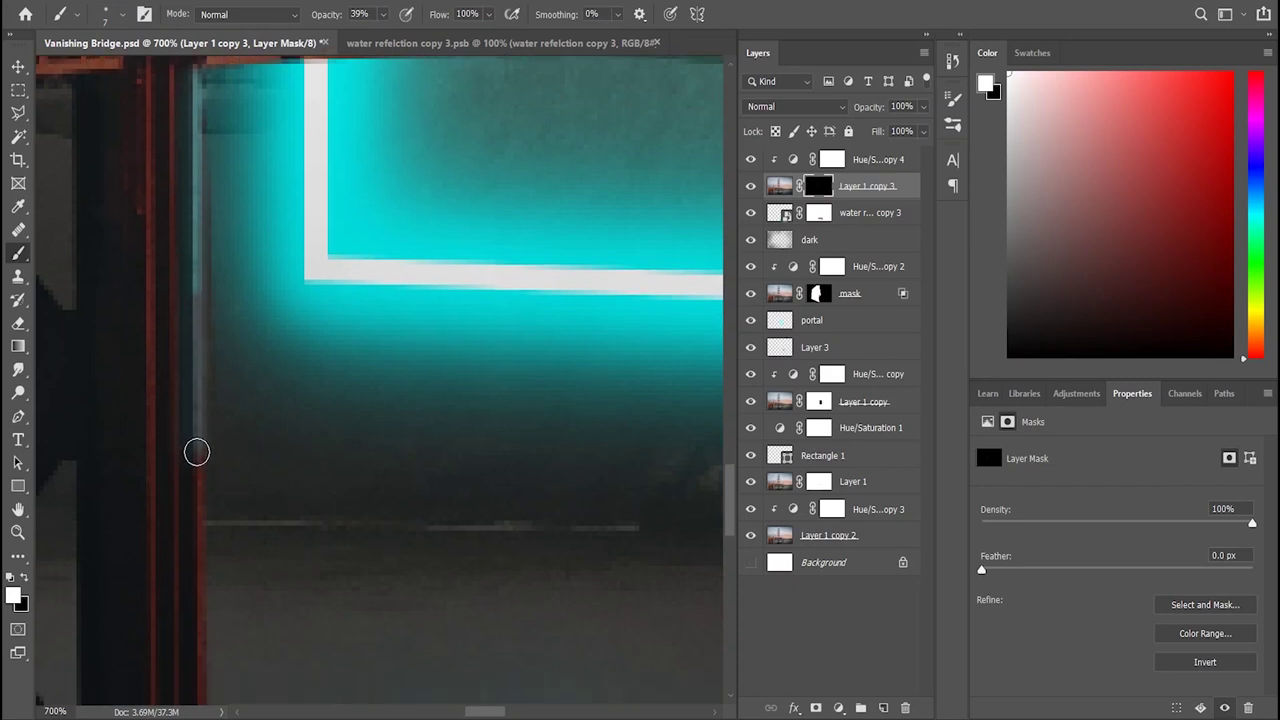
pyautogui.scroll(-5, 196, 453)
pyautogui.moveTo(189, 346); pyautogui.dragTo(189, 637)
pyautogui.scroll(-2, 204, 486)
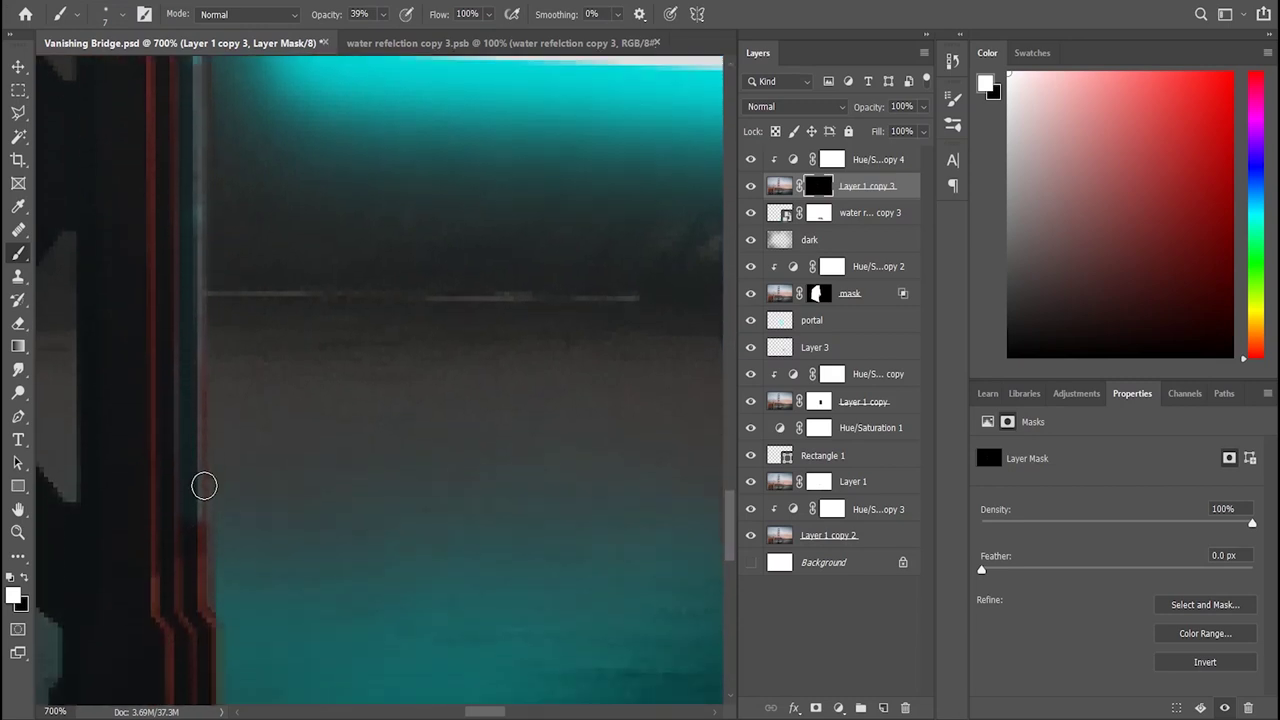
pyautogui.scroll(-5, 204, 486)
pyautogui.moveTo(191, 266)
pyautogui.mouseDown()
pyautogui.moveTo(191, 440)
pyautogui.moveTo(208, 543)
pyautogui.moveTo(246, 517)
pyautogui.moveTo(249, 486)
pyautogui.moveTo(256, 579)
pyautogui.moveTo(269, 586)
pyautogui.moveTo(557, 620)
pyautogui.moveTo(283, 611)
pyautogui.moveTo(547, 641)
pyautogui.mouseUp()
pyautogui.scroll(-5, 246, 517)
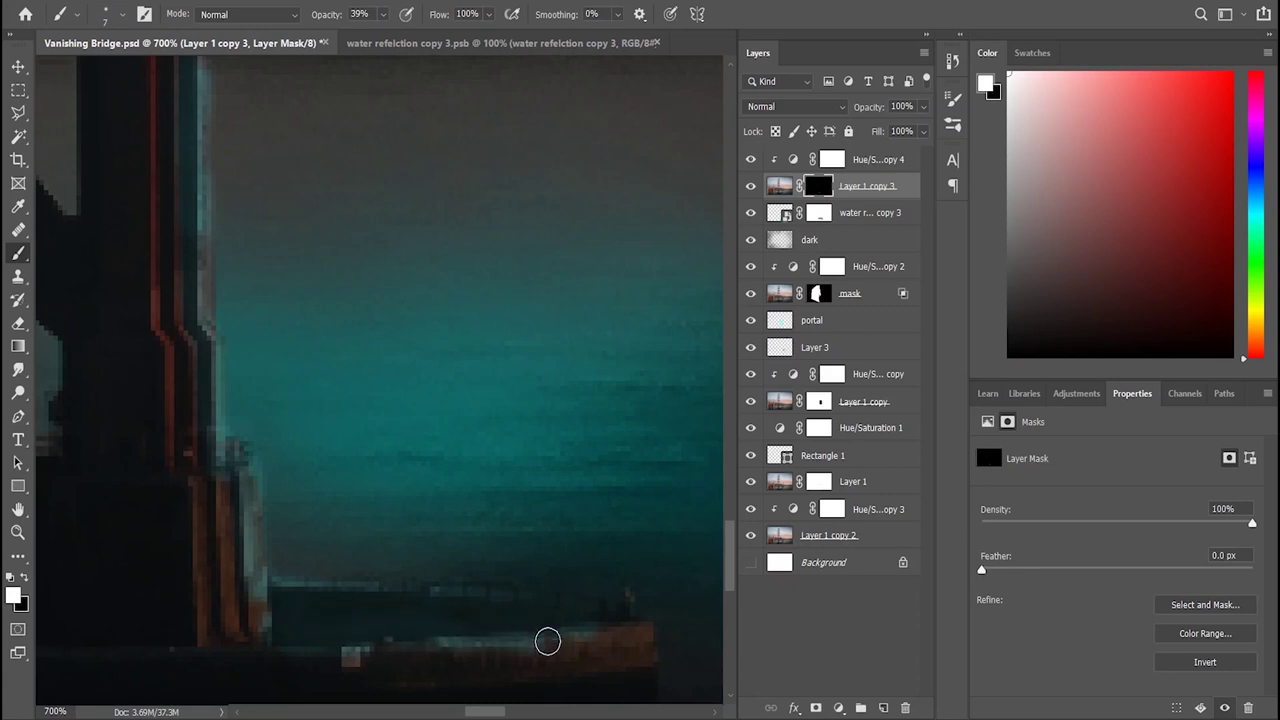
pyautogui.scroll(-3, 547, 641)
pyautogui.hotkey('ctrl', '-')
pyautogui.hotkey('ctrl', '-')
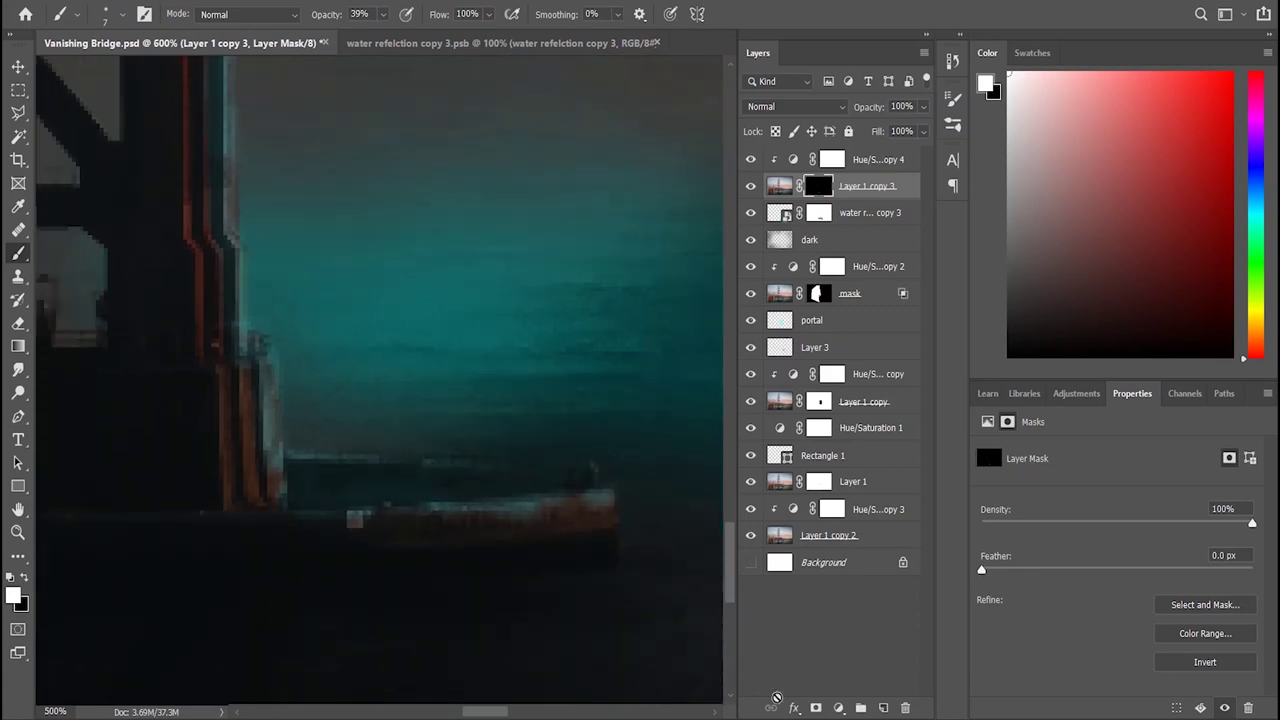
pyautogui.hotkey('ctrl', '-')
pyautogui.hotkey('ctrl', '-')
pyautogui.hotkey('ctrl', '-')
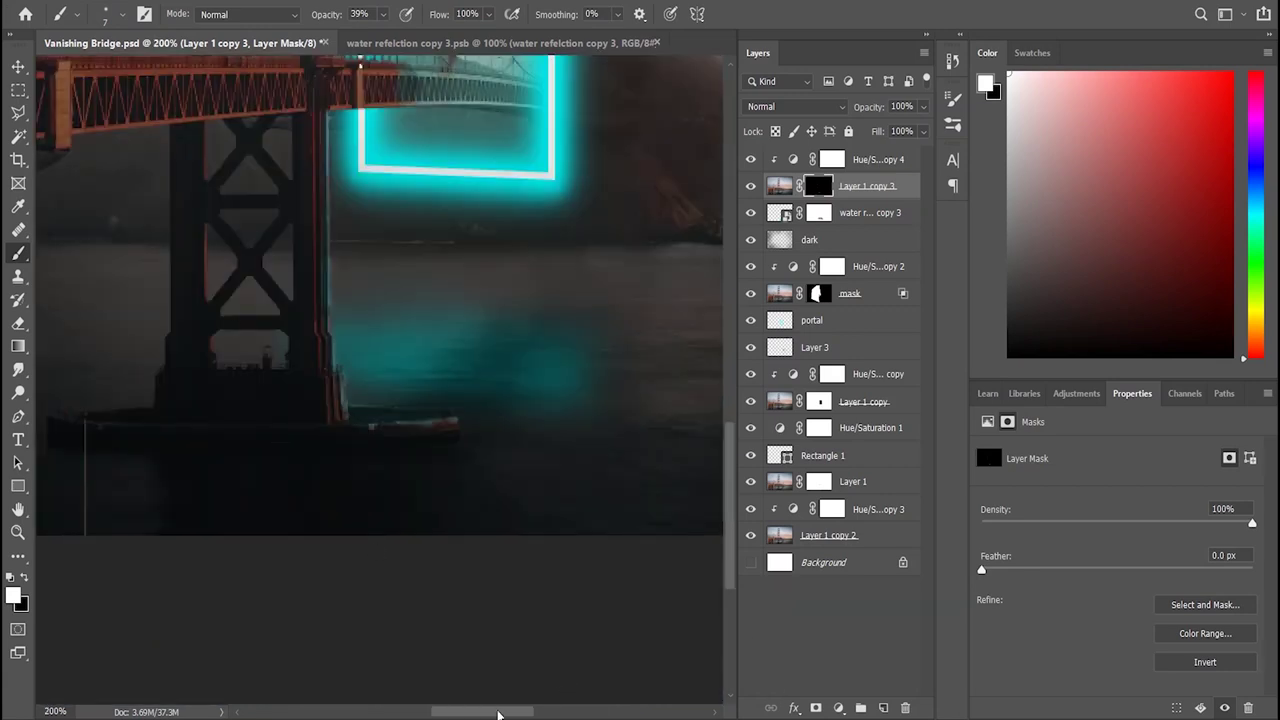
# Step: Paint cyan rim light at 39% opacity along the boat's top edge and down the tower edge
pyautogui.hotkey('ctrl', '+')
pyautogui.hotkey('ctrl', '+')
pyautogui.hotkey('ctrl', '+')
pyautogui.hotkey('ctrl', '+')
pyautogui.hotkey('ctrl', '+')
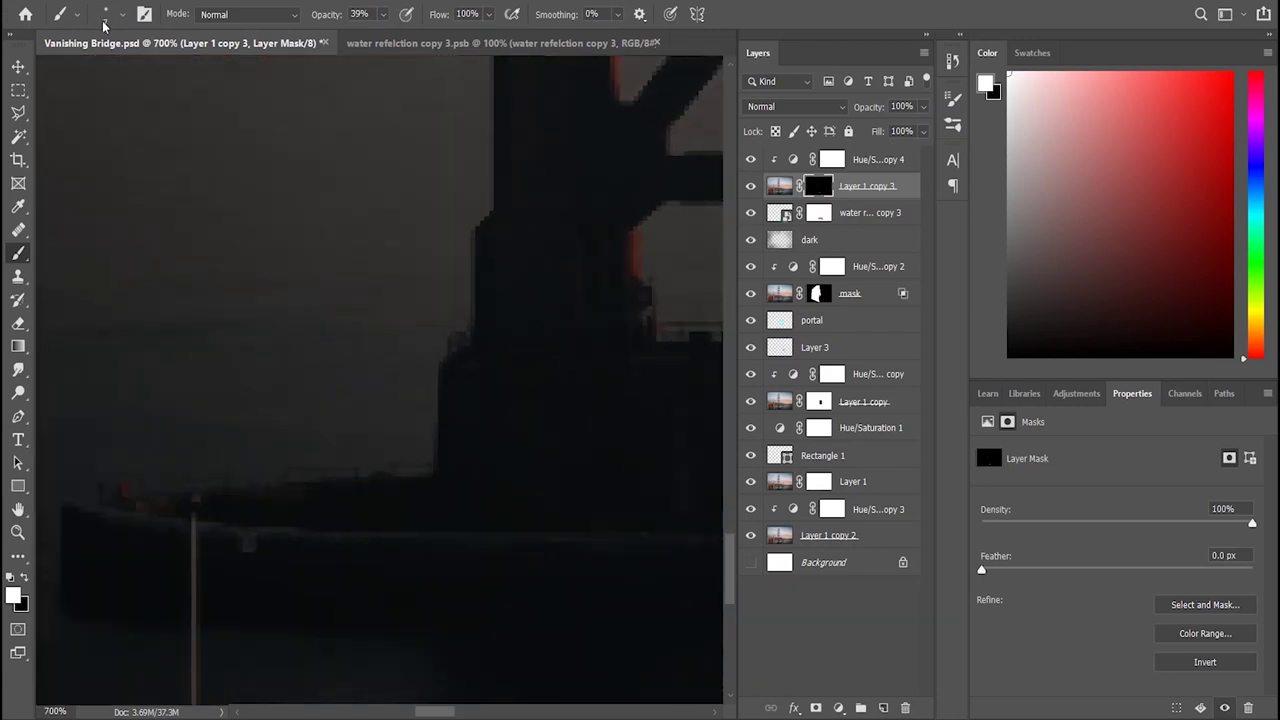
pyautogui.moveTo(432, 470); pyautogui.dragTo(120, 500)
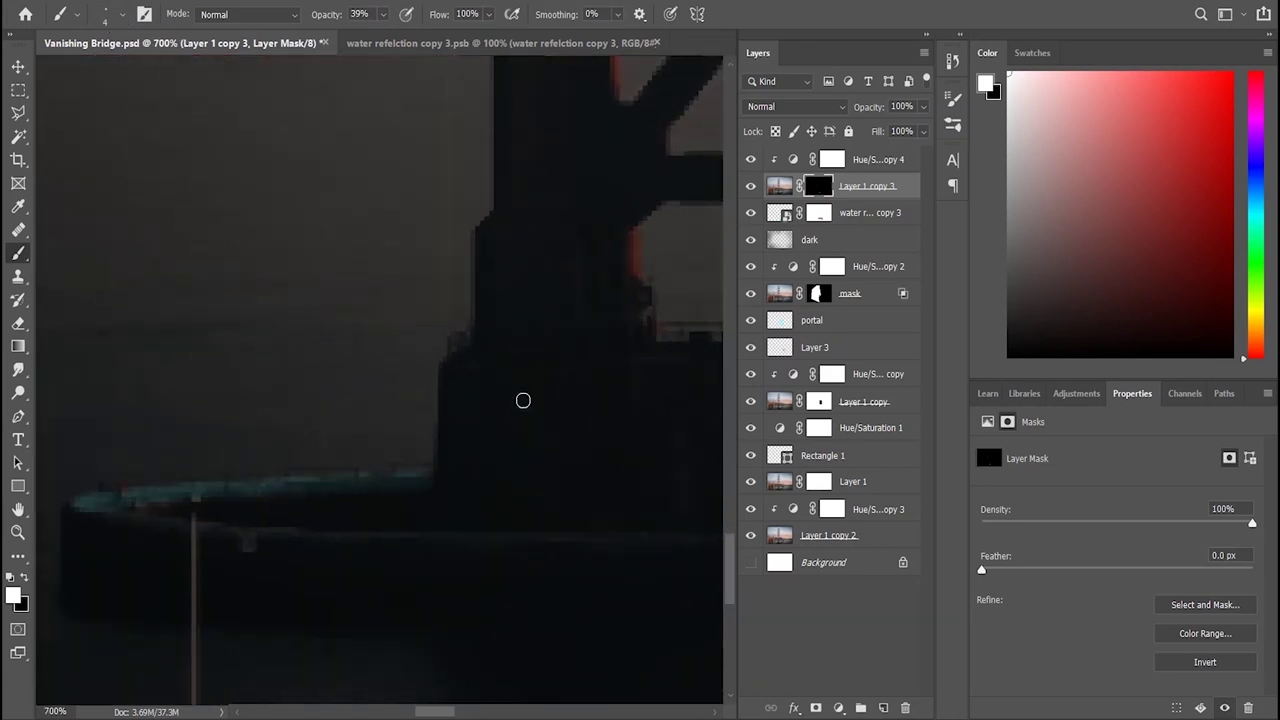
pyautogui.scroll(3, 480, 414)
pyautogui.scroll(3, 580, 329)
pyautogui.moveTo(615, 238); pyautogui.dragTo(612, 470)
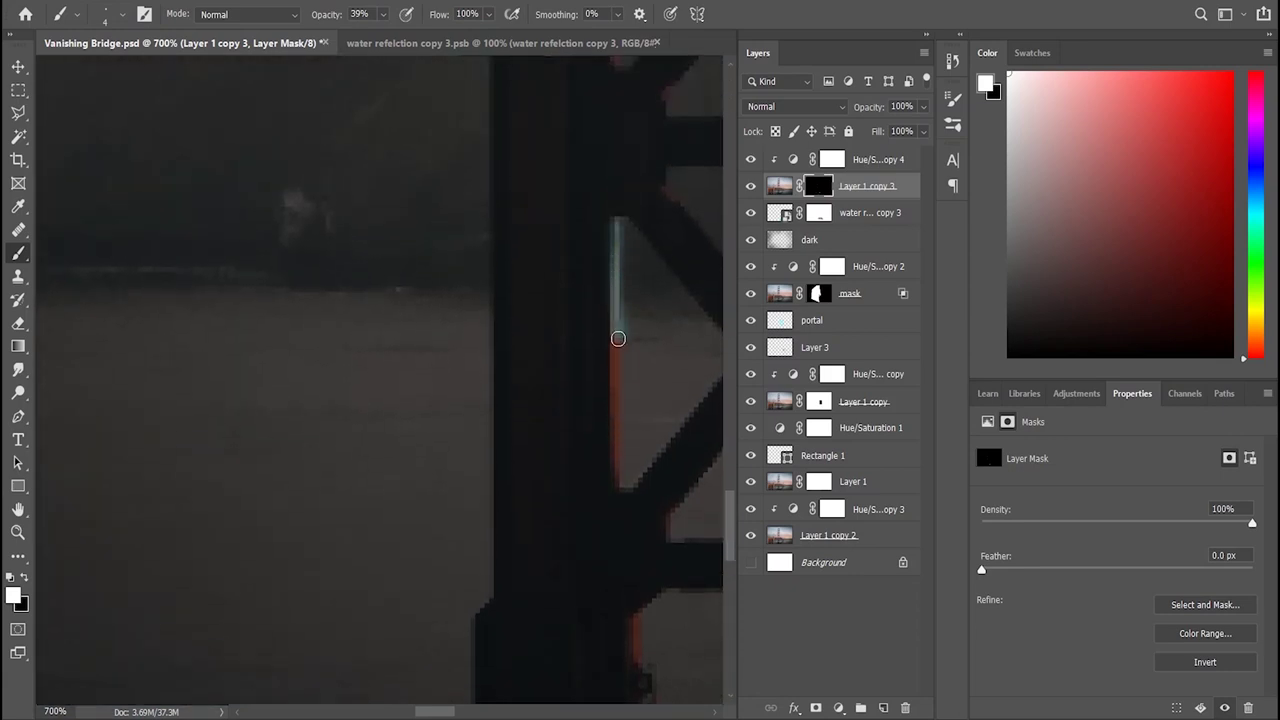
pyautogui.scroll(2, 643, 283)
pyautogui.scroll(3, 649, 273)
pyautogui.scroll(3, 649, 273)
pyautogui.moveTo(615, 392); pyautogui.dragTo(615, 587)
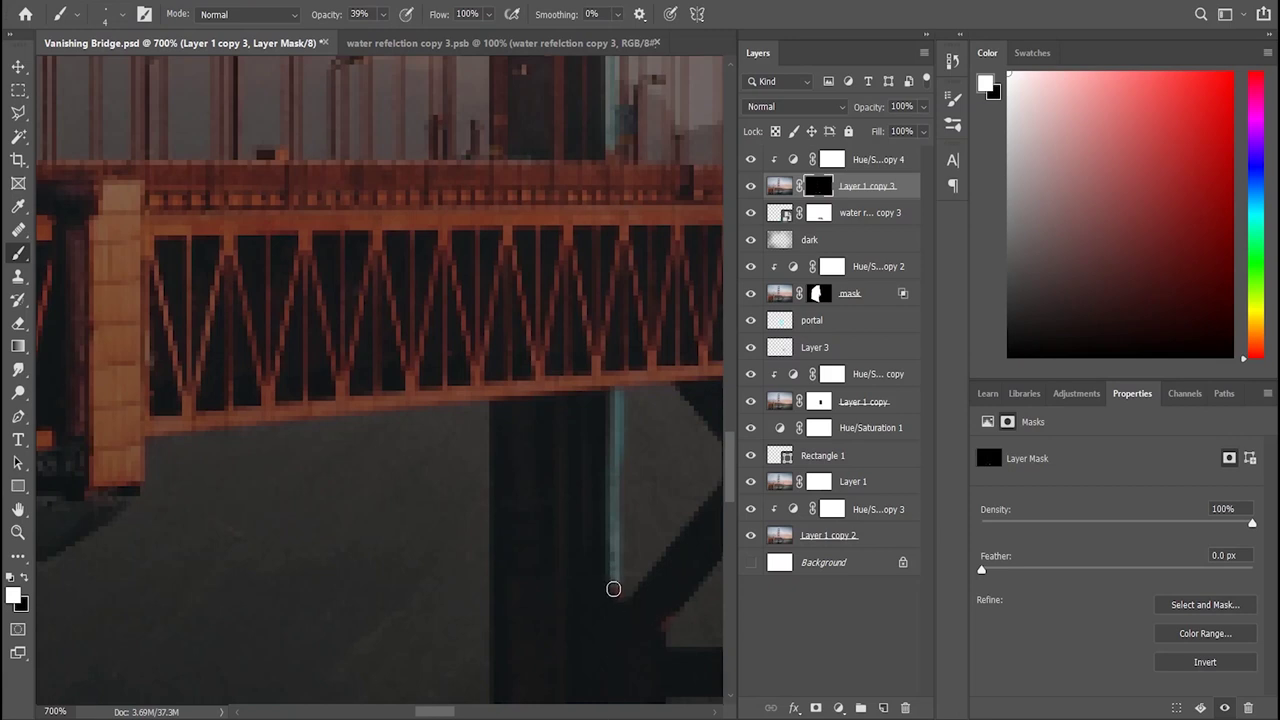
pyautogui.moveTo(447, 714); pyautogui.dragTo(467, 713)
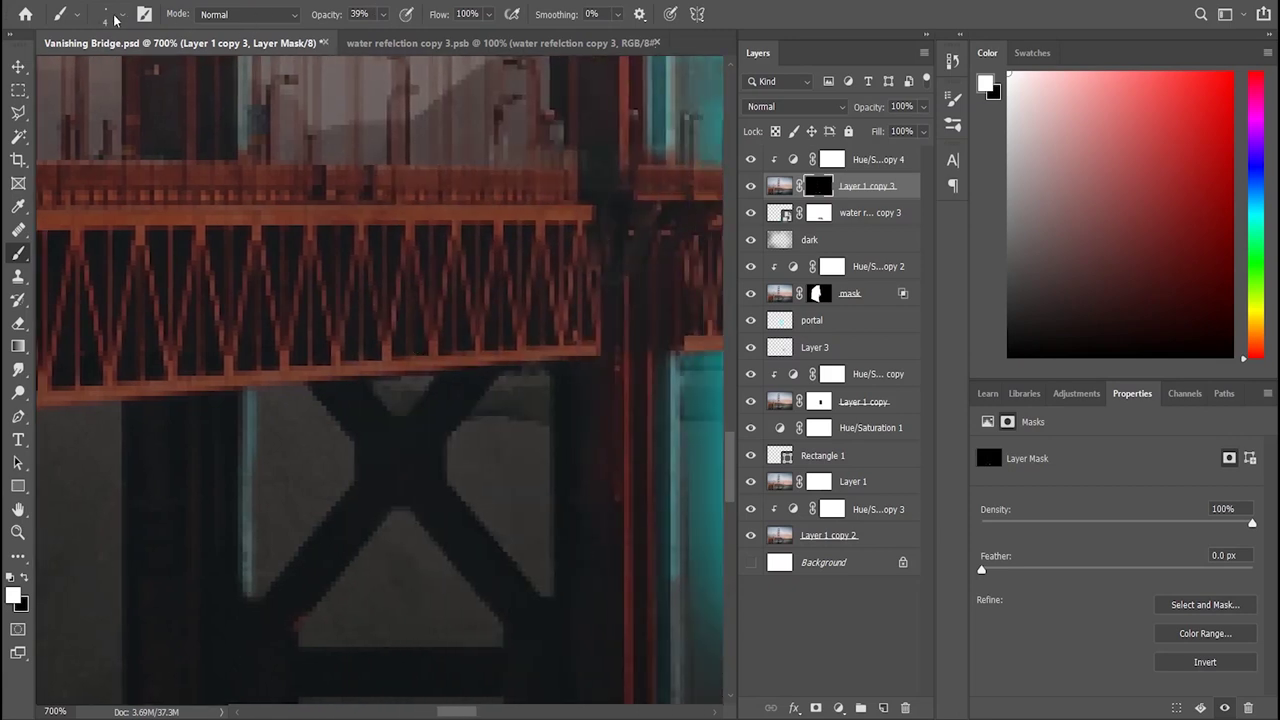
# Step: Brighten the cyan rim along the edges of the tower's lower X-brace
pyautogui.hotkey('ctrl', '+')
pyautogui.hotkey('ctrl', '+')
pyautogui.hotkey('ctrl', '+')
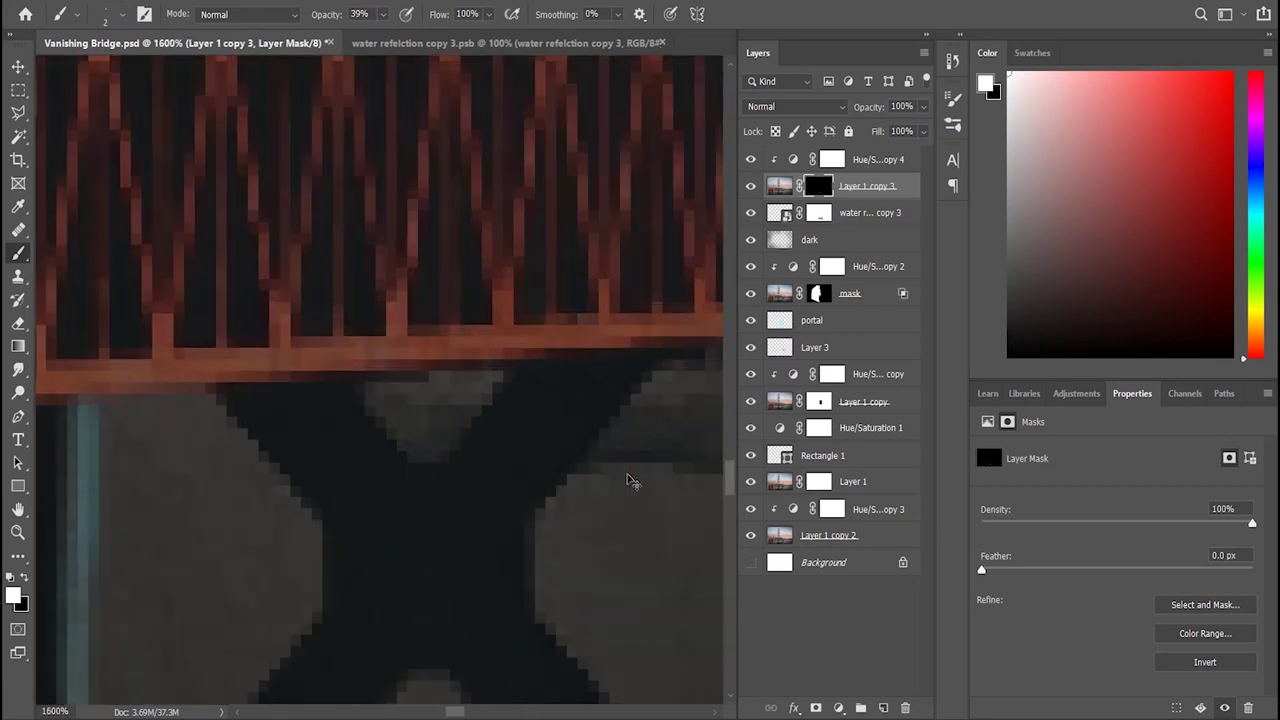
pyautogui.moveTo(382, 403)
pyautogui.mouseDown()
pyautogui.moveTo(371, 420)
pyautogui.moveTo(400, 465)
pyautogui.mouseUp()
pyautogui.scroll(-5, 611, 573)
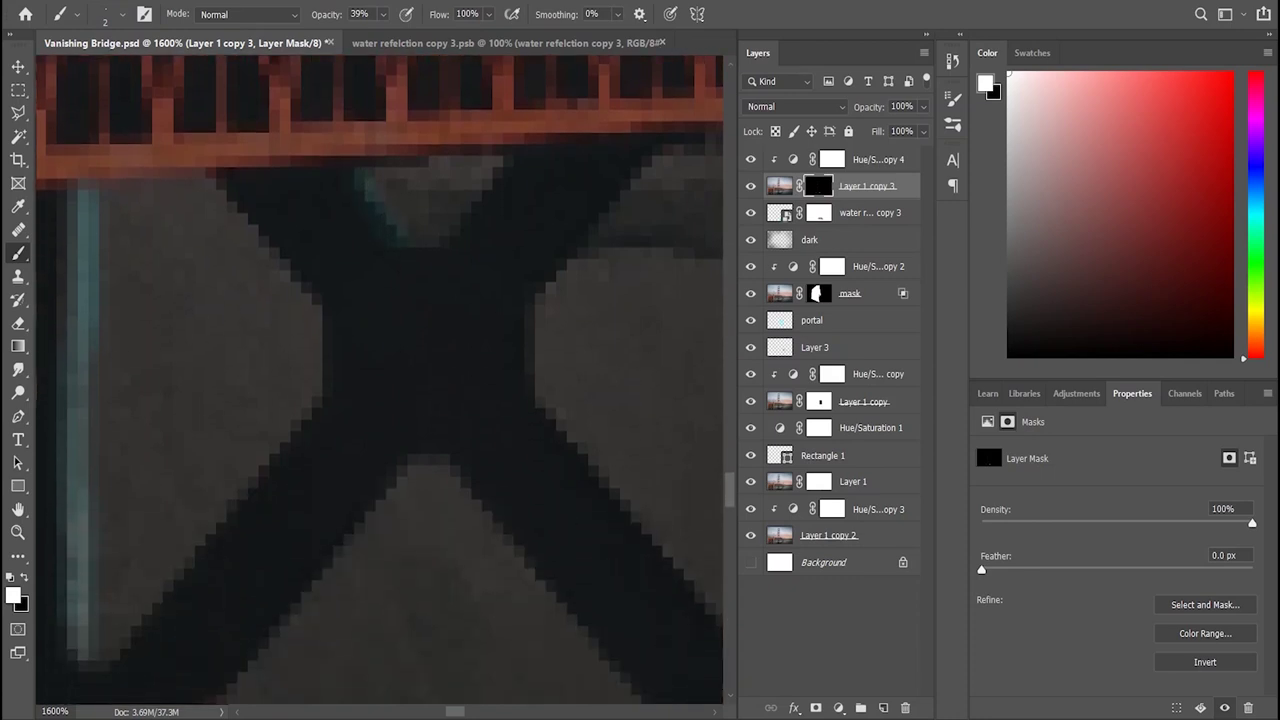
pyautogui.moveTo(451, 704); pyautogui.dragTo(458, 711)
pyautogui.moveTo(330, 402); pyautogui.dragTo(504, 621)
pyautogui.moveTo(333, 405); pyautogui.dragTo(544, 651)
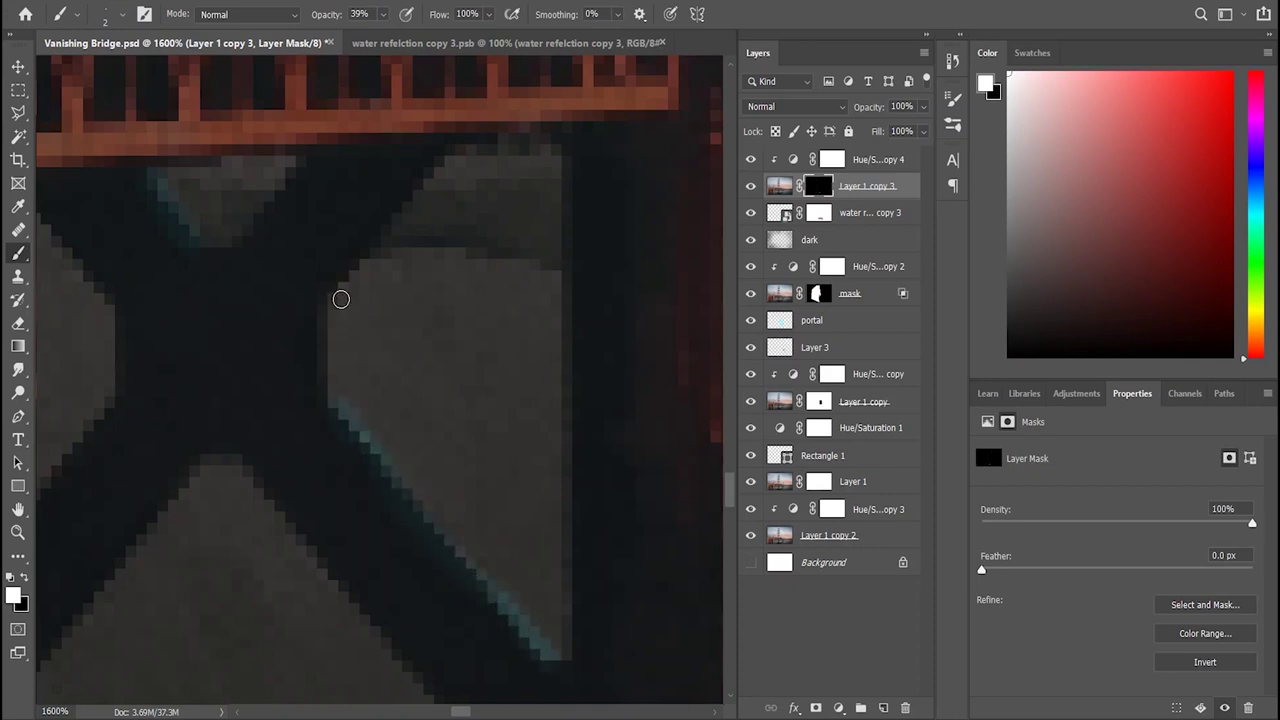
pyautogui.scroll(-5, 249, 526)
pyautogui.moveTo(458, 557); pyautogui.dragTo(84, 560)
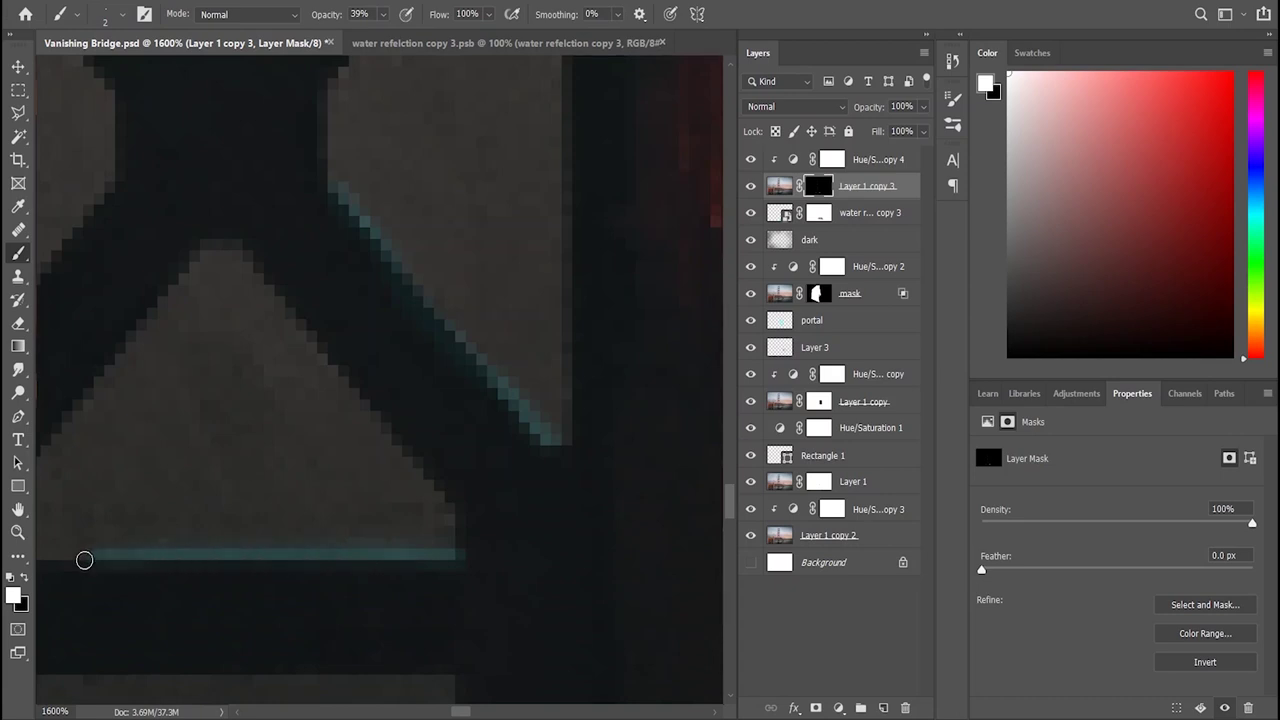
# Step: Add cyan rim light along the bottom edges of the lower truss bays
pyautogui.hscroll(-5, 311, 560)
pyautogui.scroll(-3, 437, 591)
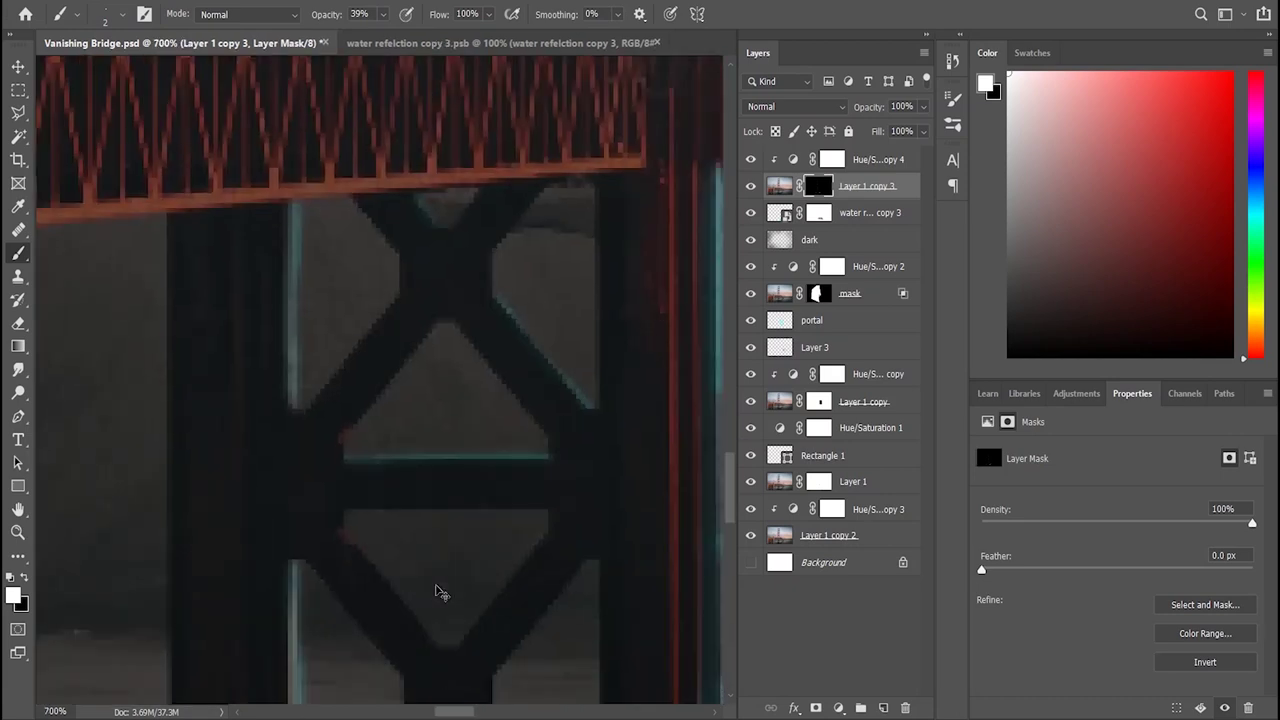
pyautogui.scroll(-4, 438, 649)
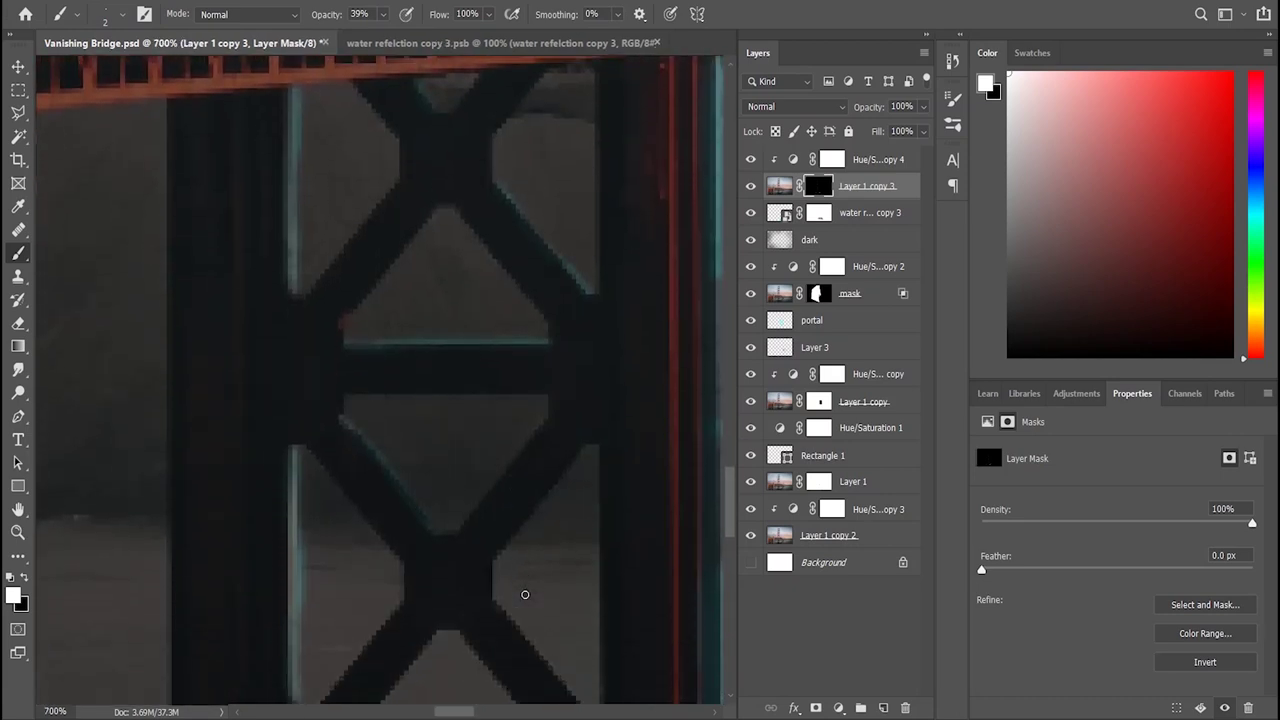
pyautogui.scroll(-1, 498, 501)
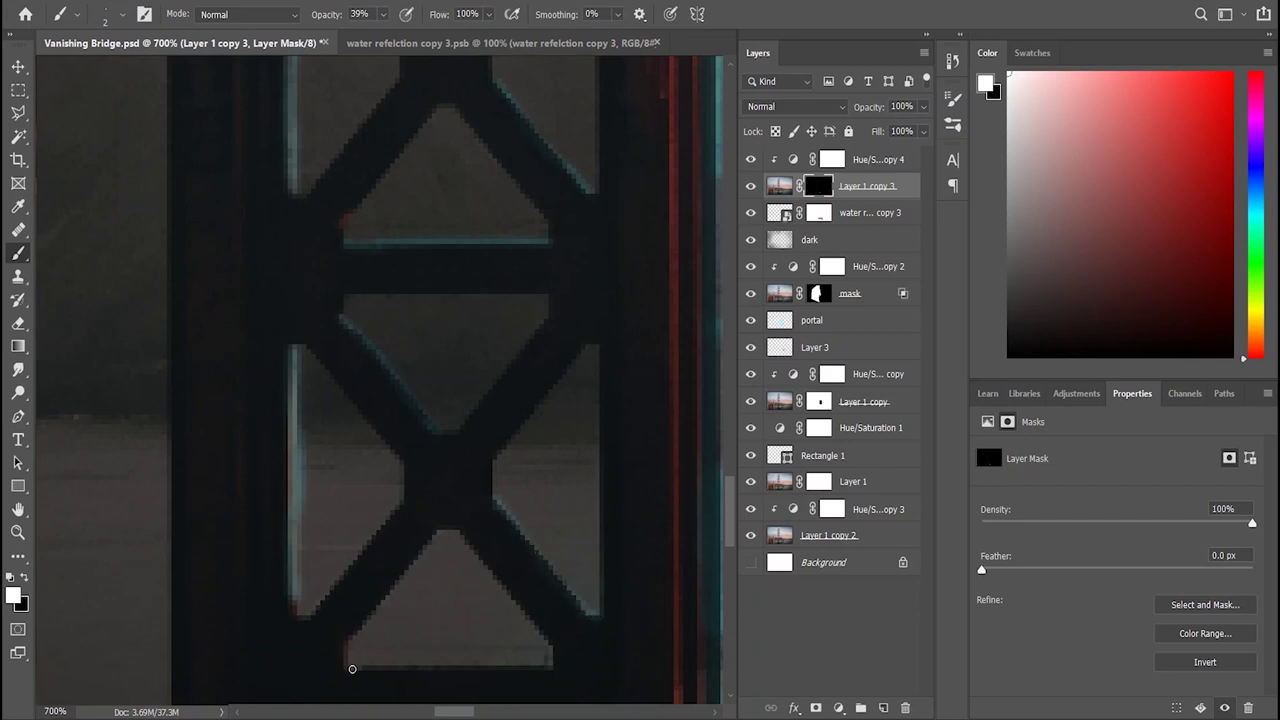
pyautogui.moveTo(352, 669); pyautogui.dragTo(552, 668)
pyautogui.scroll(-7, 470, 560)
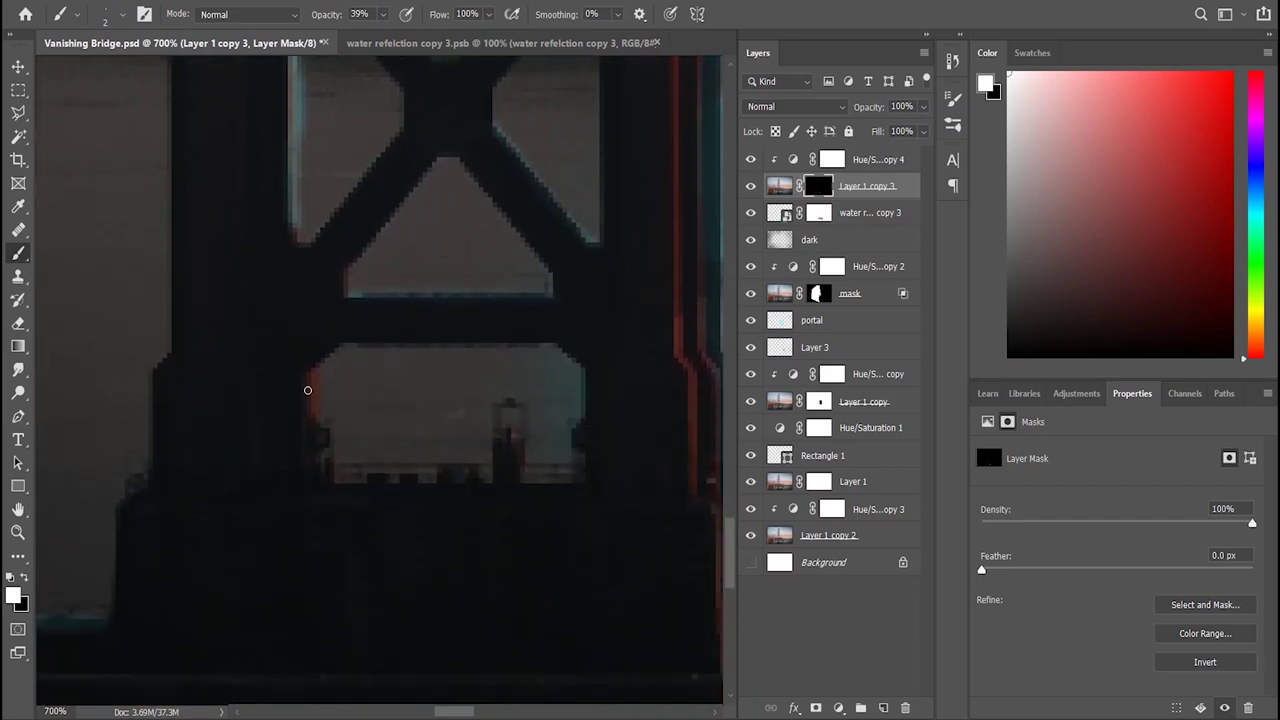
pyautogui.moveTo(368, 468); pyautogui.dragTo(480, 470)
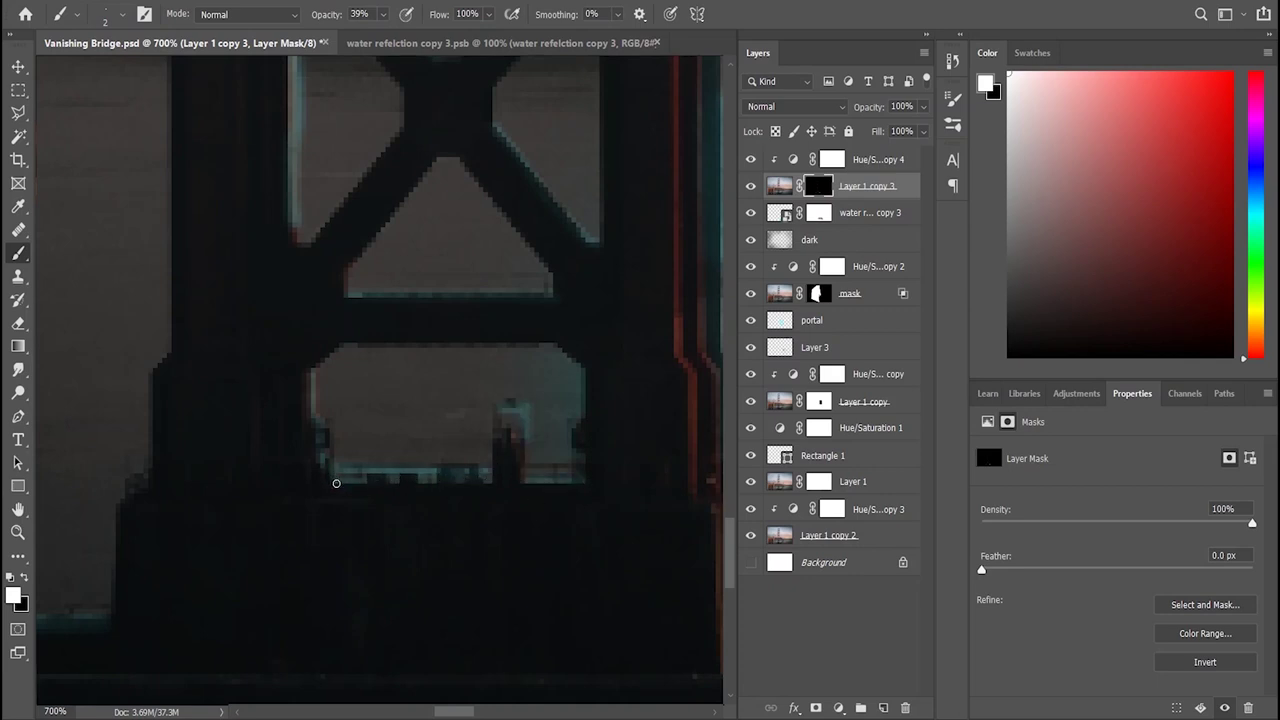
pyautogui.scroll(-2, 376, 518)
pyautogui.scroll(-2, 376, 518)
pyautogui.scroll(-1, 378, 519)
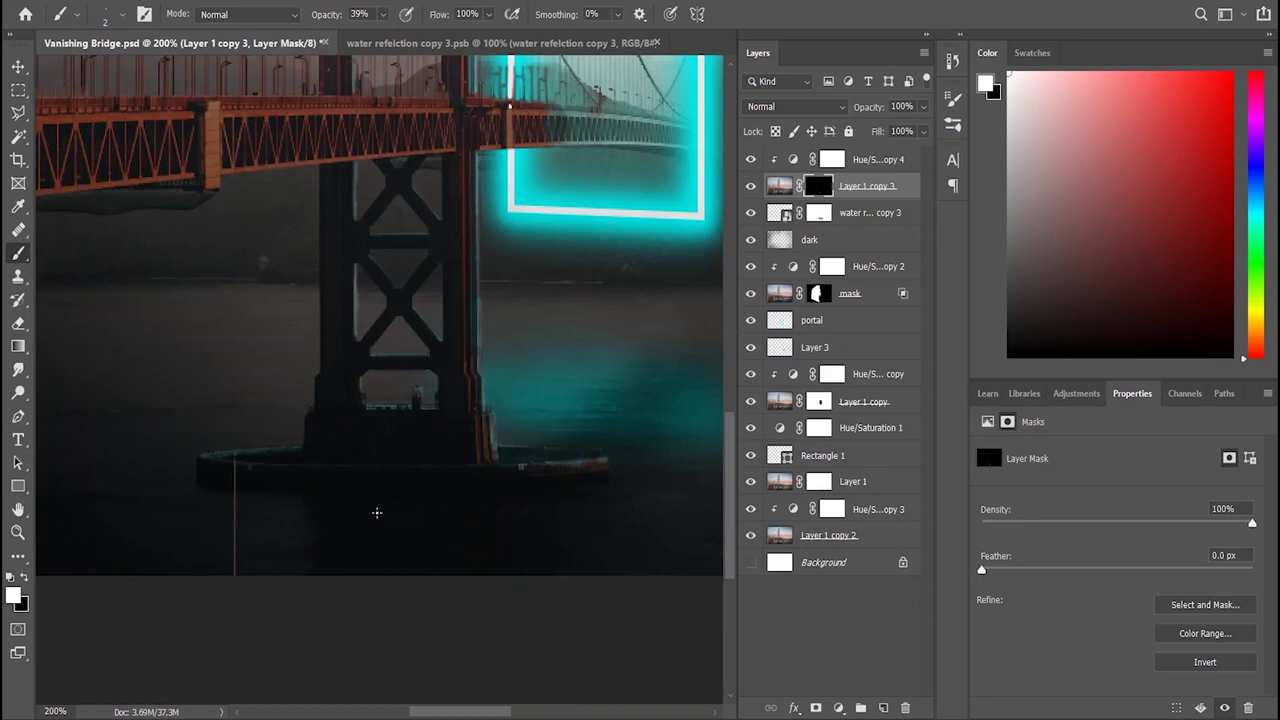
# Step: Start a cyan rim light along the suspension cable edge where it crosses the portal
pyautogui.scroll(5, 430, 283)
pyautogui.scroll(3, 480, 320)
pyautogui.scroll(3, 540, 360)
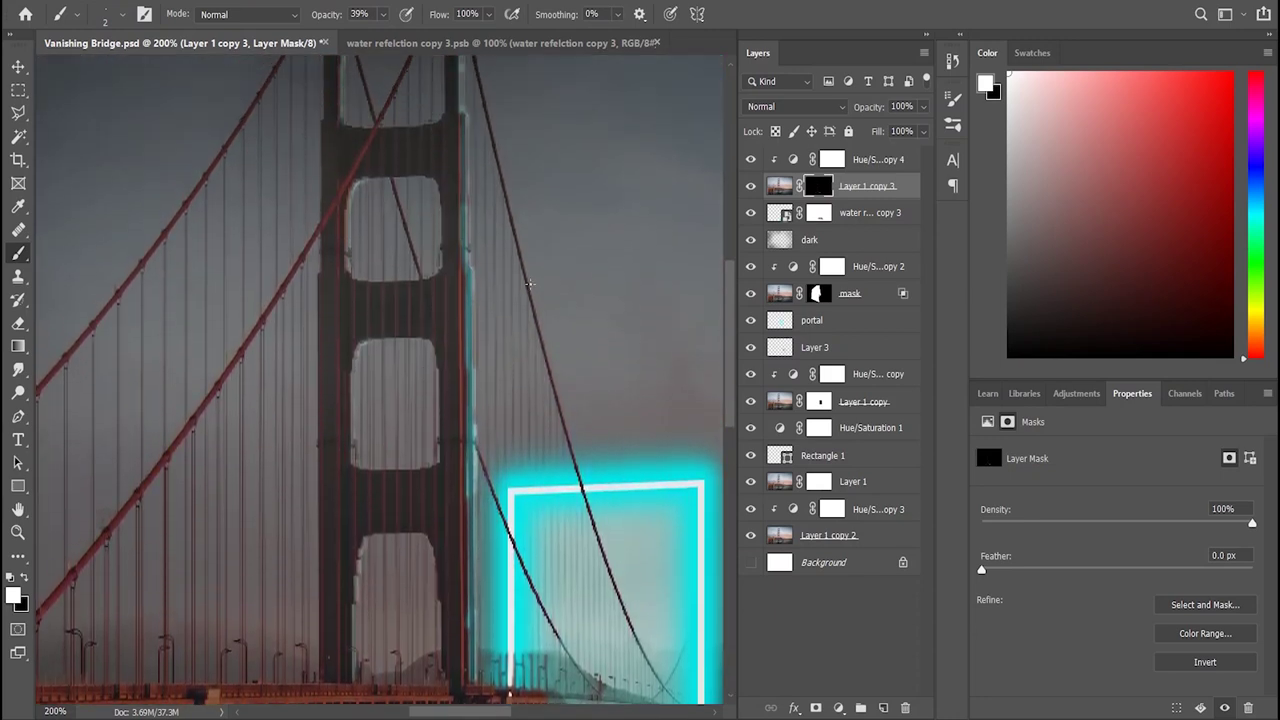
pyautogui.scroll(2, 601, 401)
pyautogui.scroll(3, 601, 401)
pyautogui.scroll(1, 530, 410)
pyautogui.scroll(1, 456, 423)
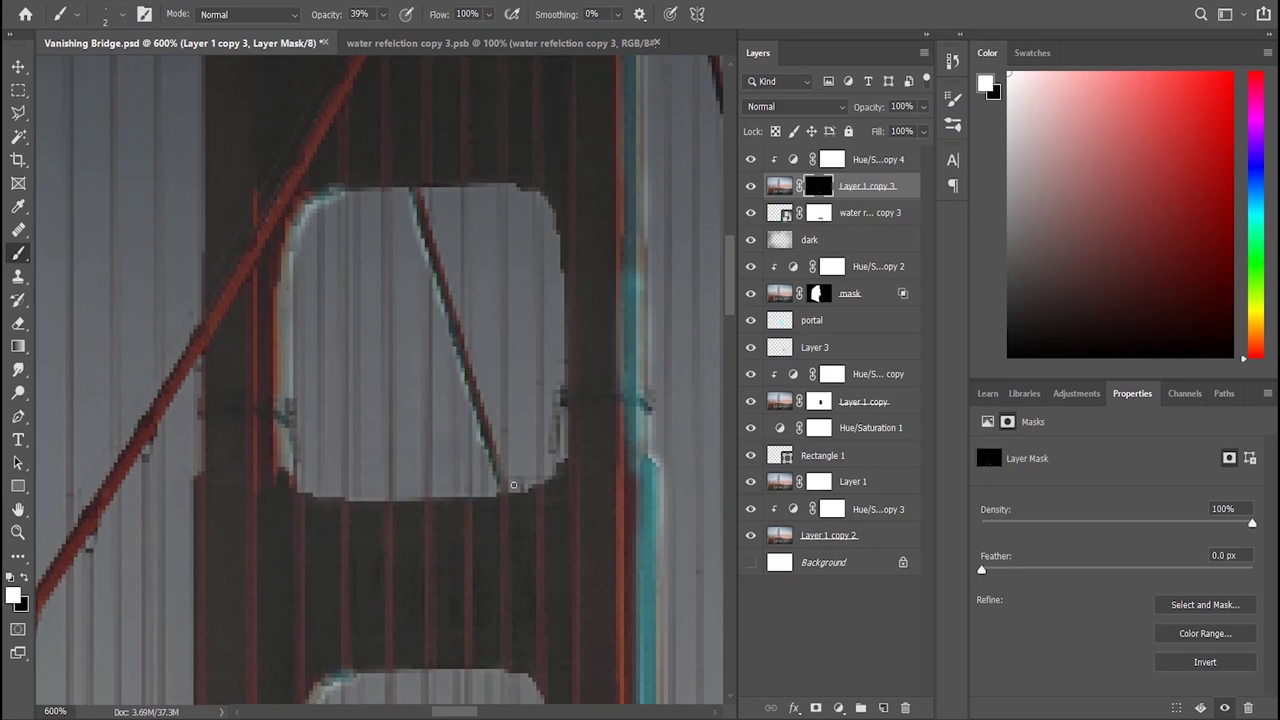
pyautogui.scroll(-3, 448, 530)
pyautogui.hscroll(5, 400, 450)
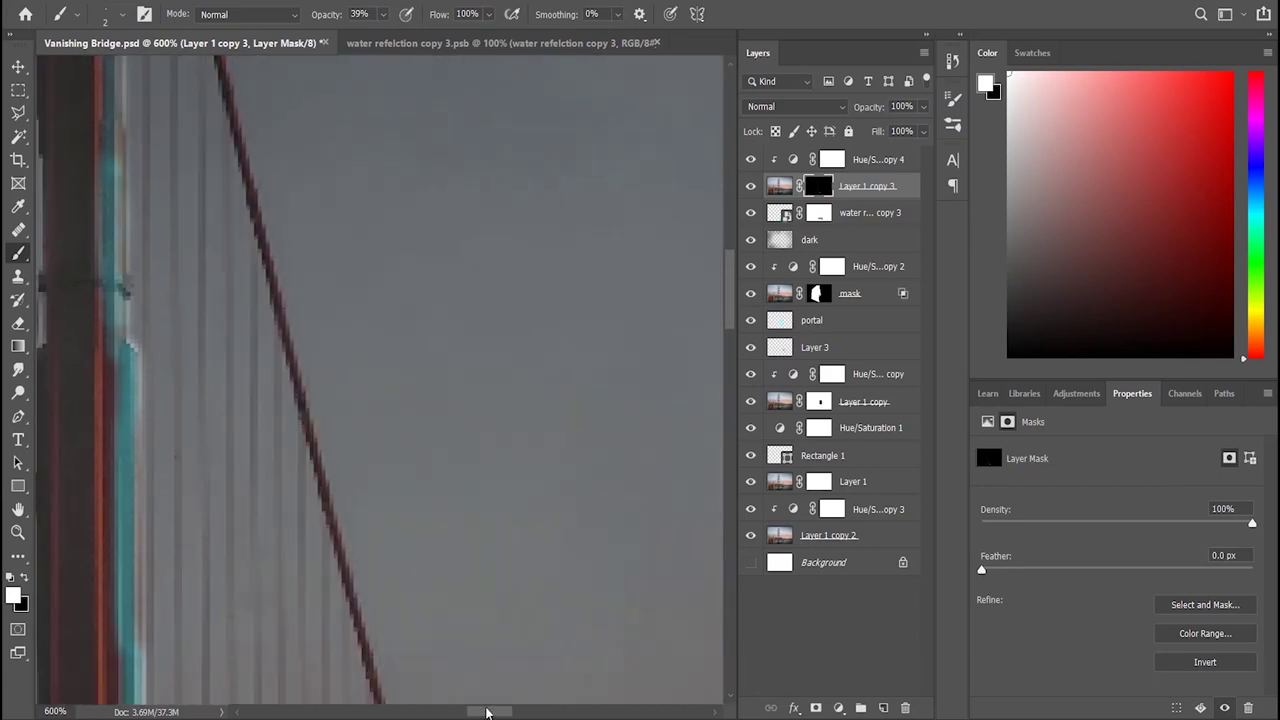
pyautogui.hscroll(1, 260, 340)
pyautogui.moveTo(118, 160); pyautogui.dragTo(140, 241)
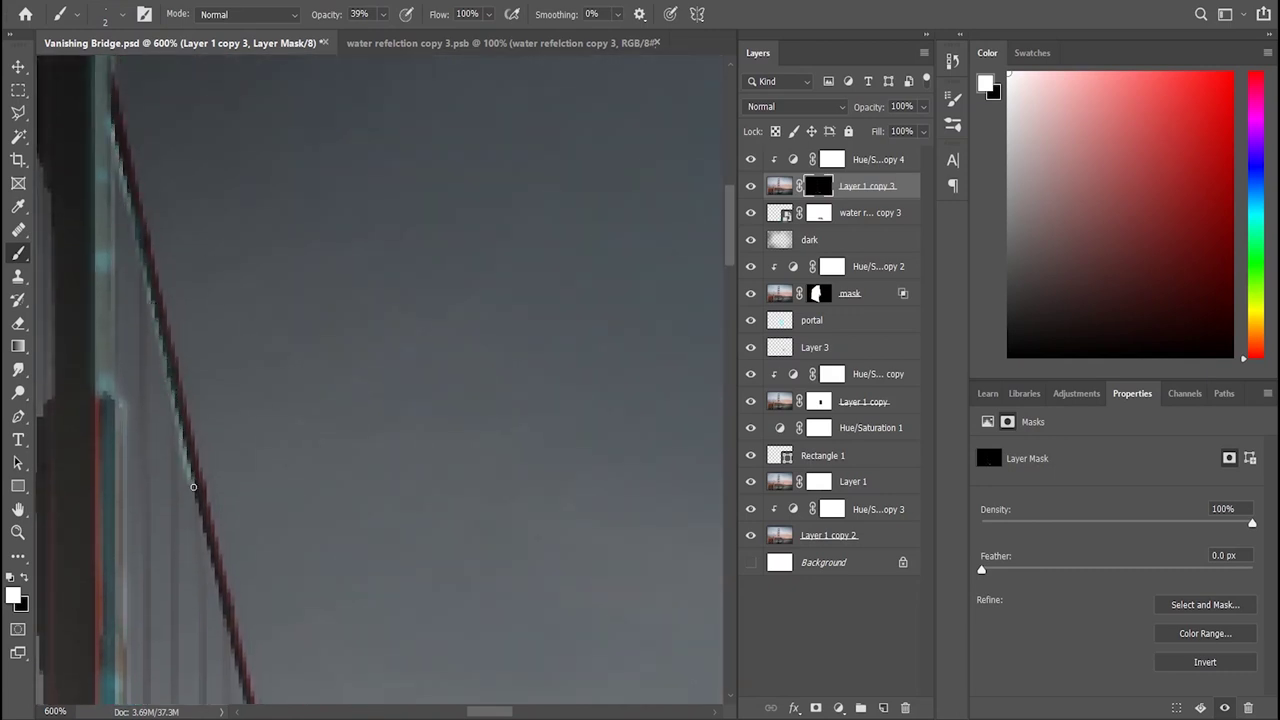
pyautogui.moveTo(194, 487); pyautogui.dragTo(205, 284)
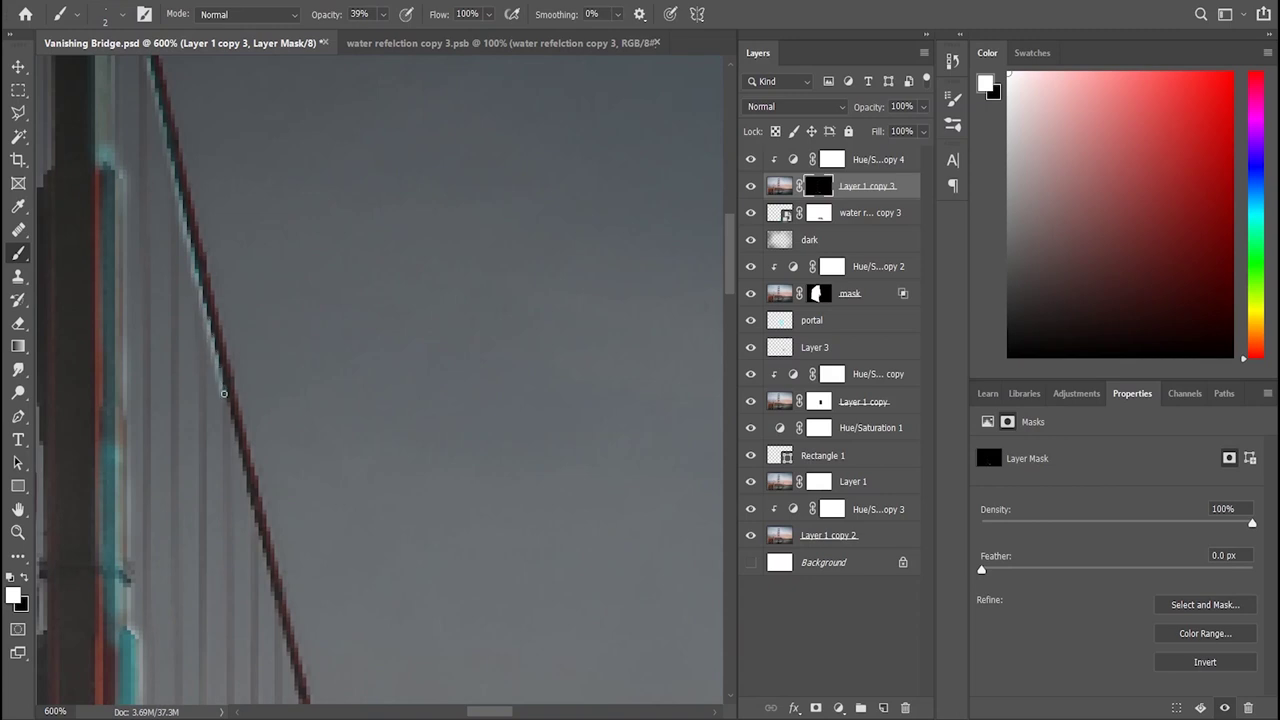
pyautogui.moveTo(276, 564); pyautogui.dragTo(273, 376)
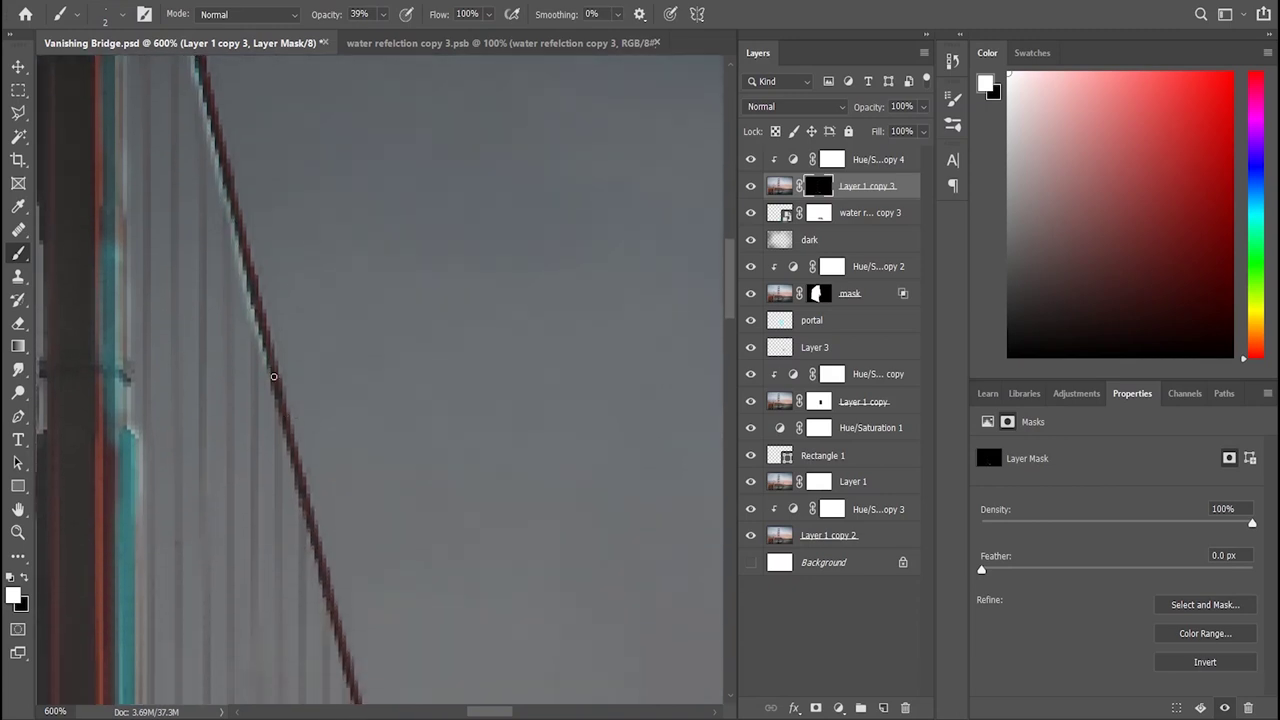
pyautogui.scroll(-5, 400, 400)
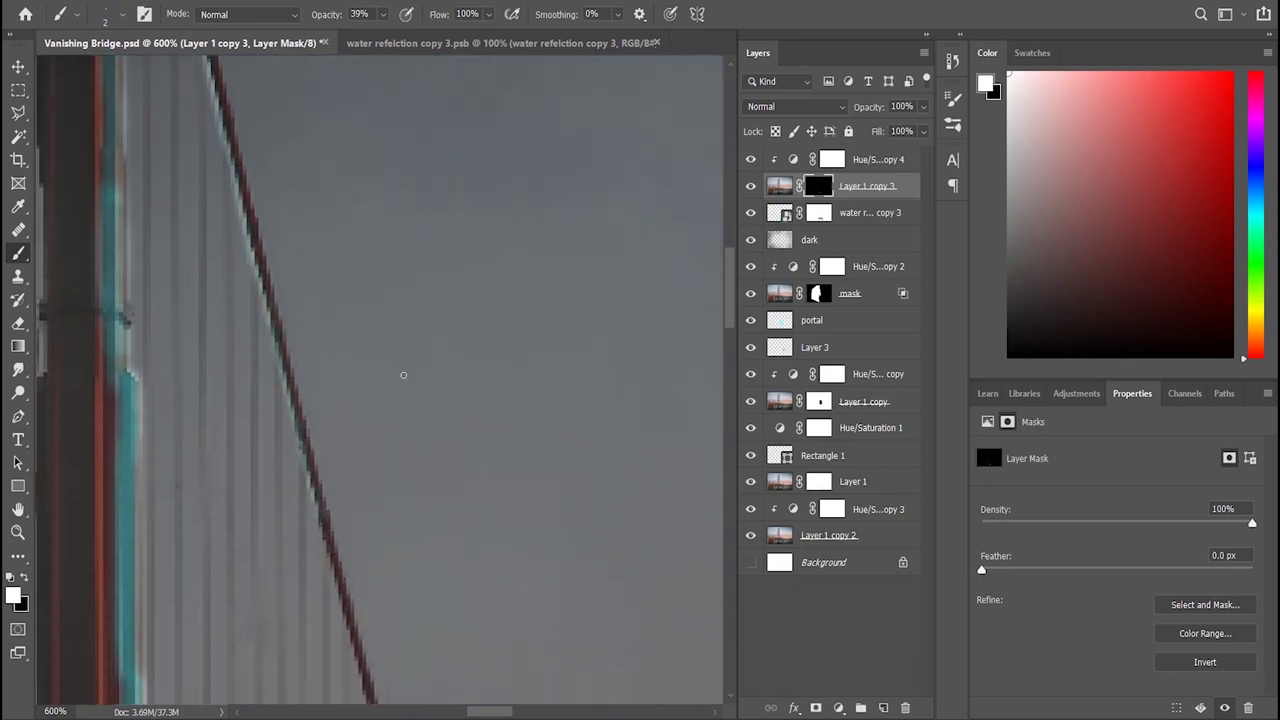
# Step: Carry the rim light down the cable's left edge, undoing one stroke
pyautogui.moveTo(340, 401); pyautogui.dragTo(412, 658)
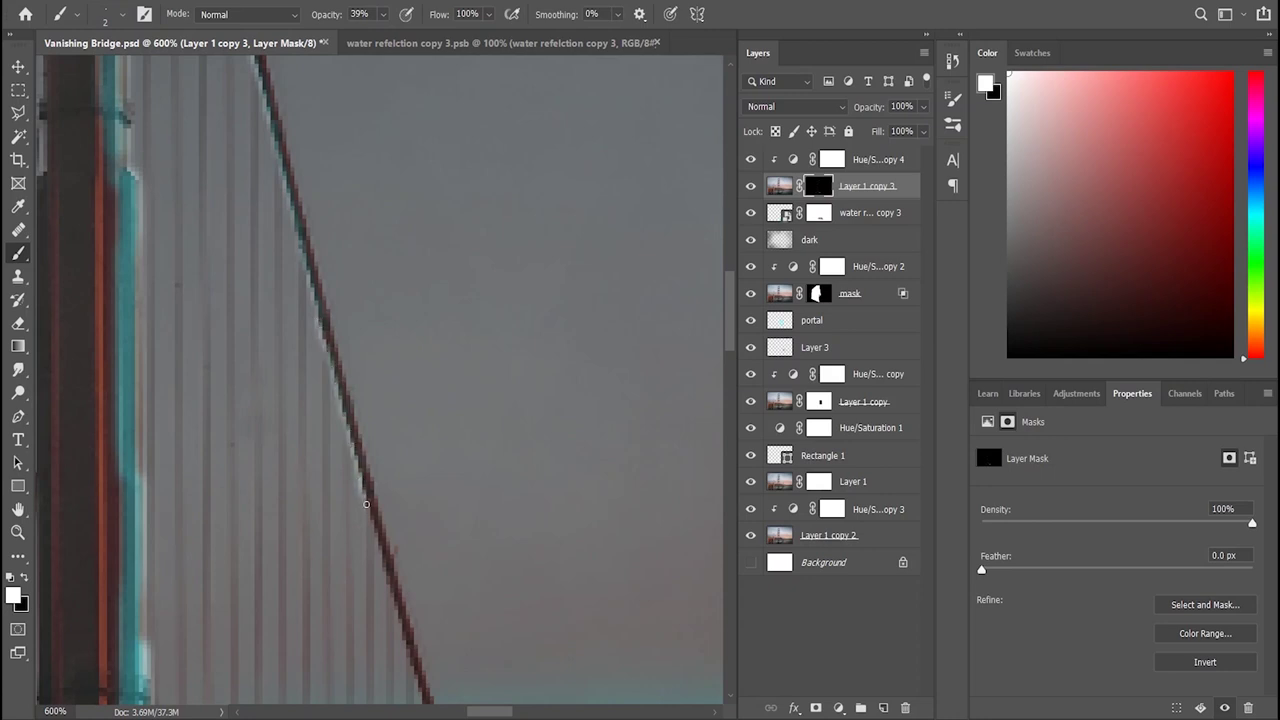
pyautogui.scroll(-5, 463, 557)
pyautogui.scroll(-1, 472, 534)
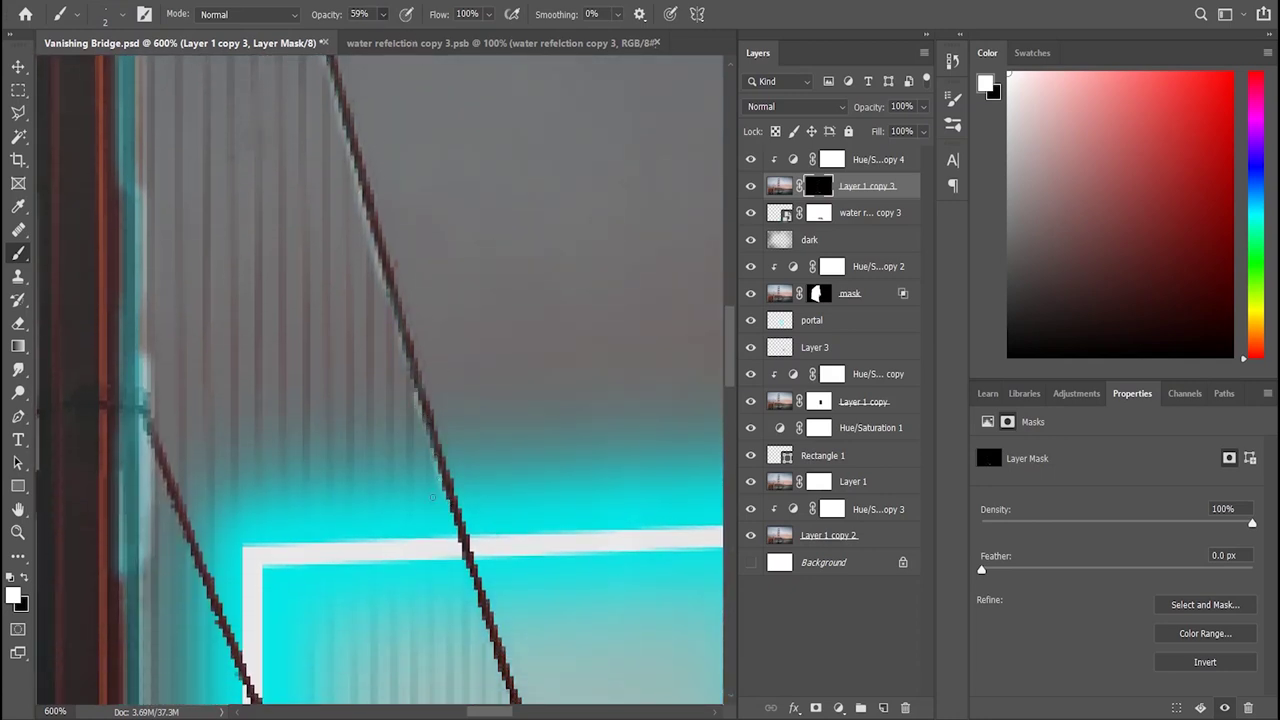
pyautogui.moveTo(469, 568); pyautogui.dragTo(500, 672)
pyautogui.scroll(-5, 480, 500)
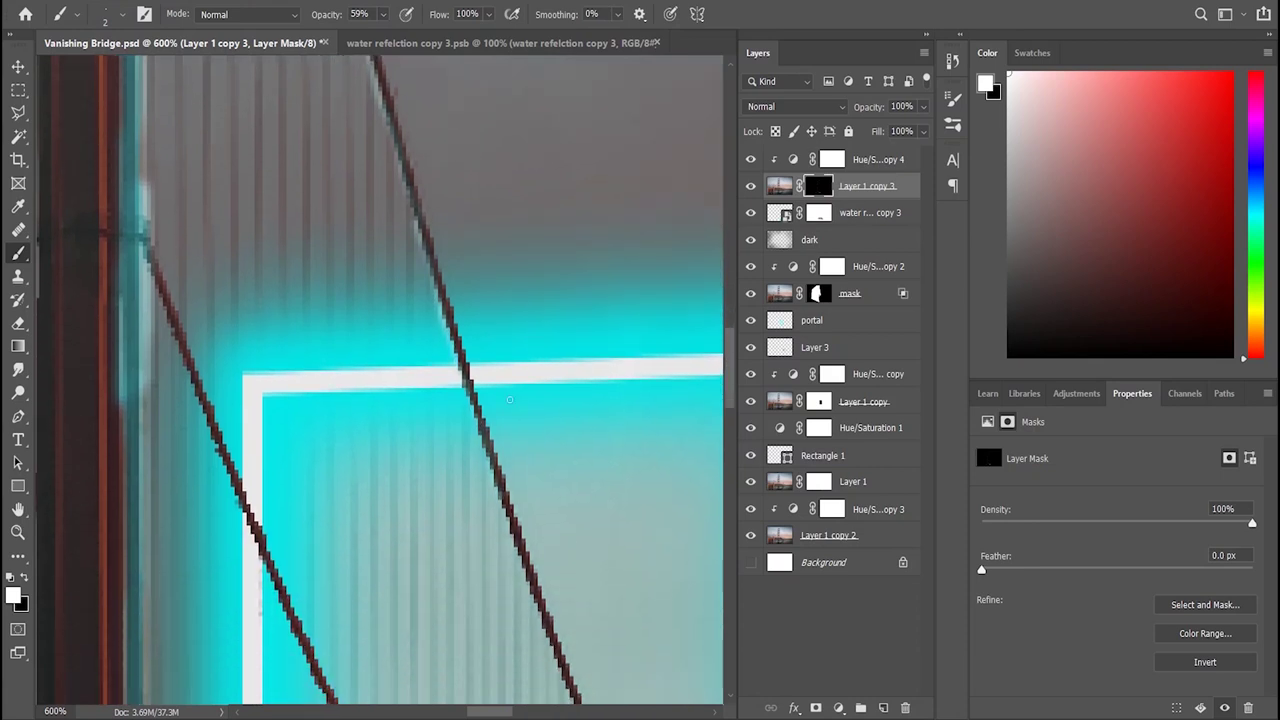
pyautogui.moveTo(466, 326); pyautogui.dragTo(501, 435)
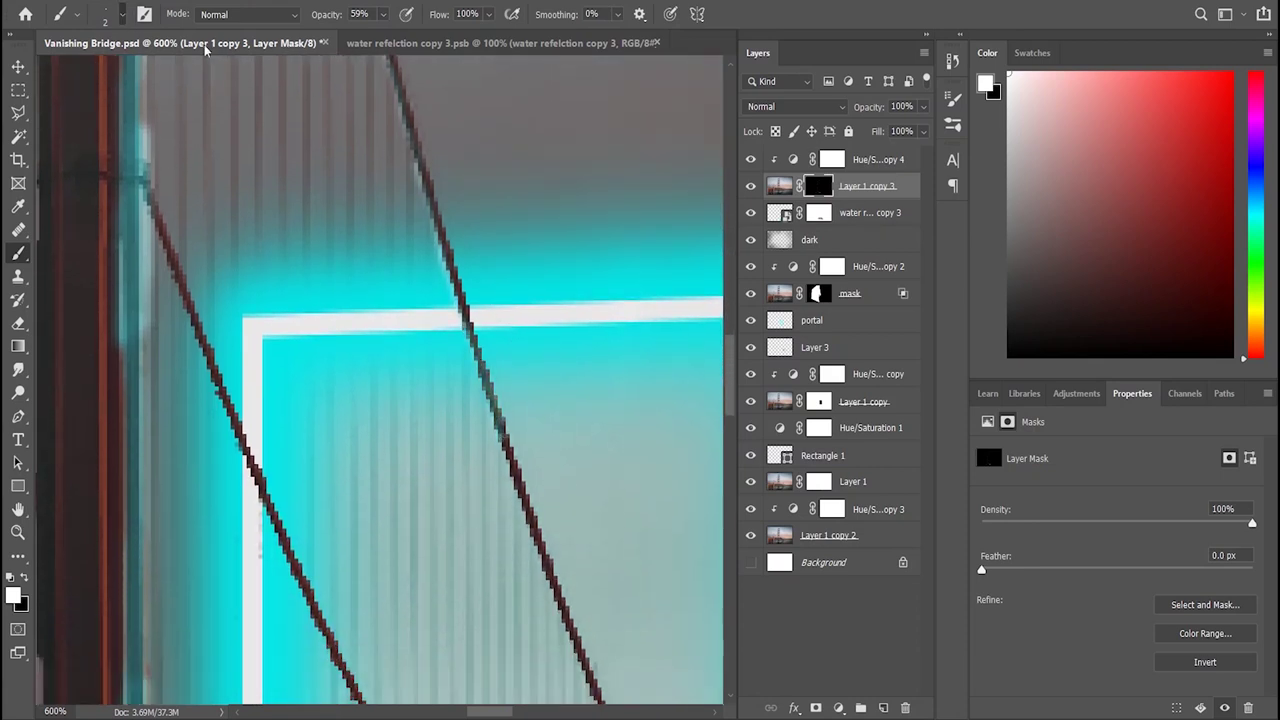
pyautogui.moveTo(500, 418); pyautogui.dragTo(529, 503)
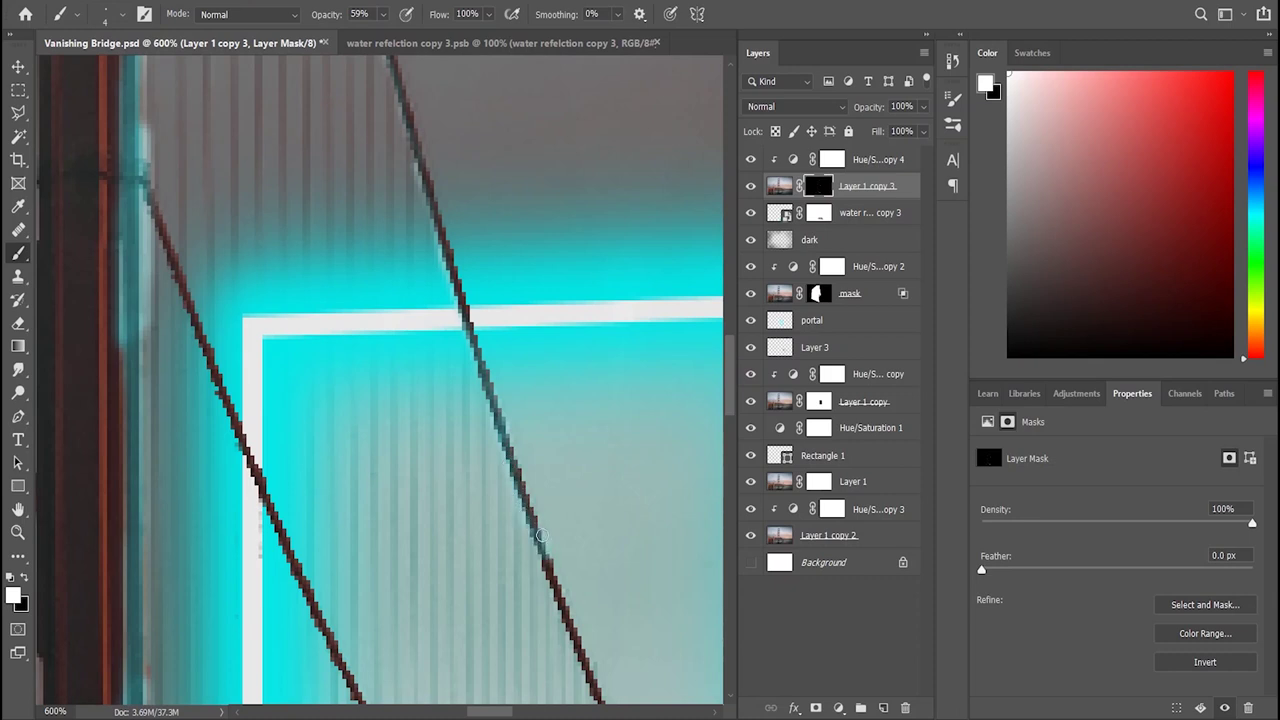
pyautogui.hotkey('ctrl', 'z')
pyautogui.moveTo(500, 435); pyautogui.dragTo(580, 635)
pyautogui.scroll(-2, 580, 635)
# Step: Add rim light to the right cable and repaint the left cable from its top
pyautogui.moveTo(566, 414); pyautogui.dragTo(632, 563)
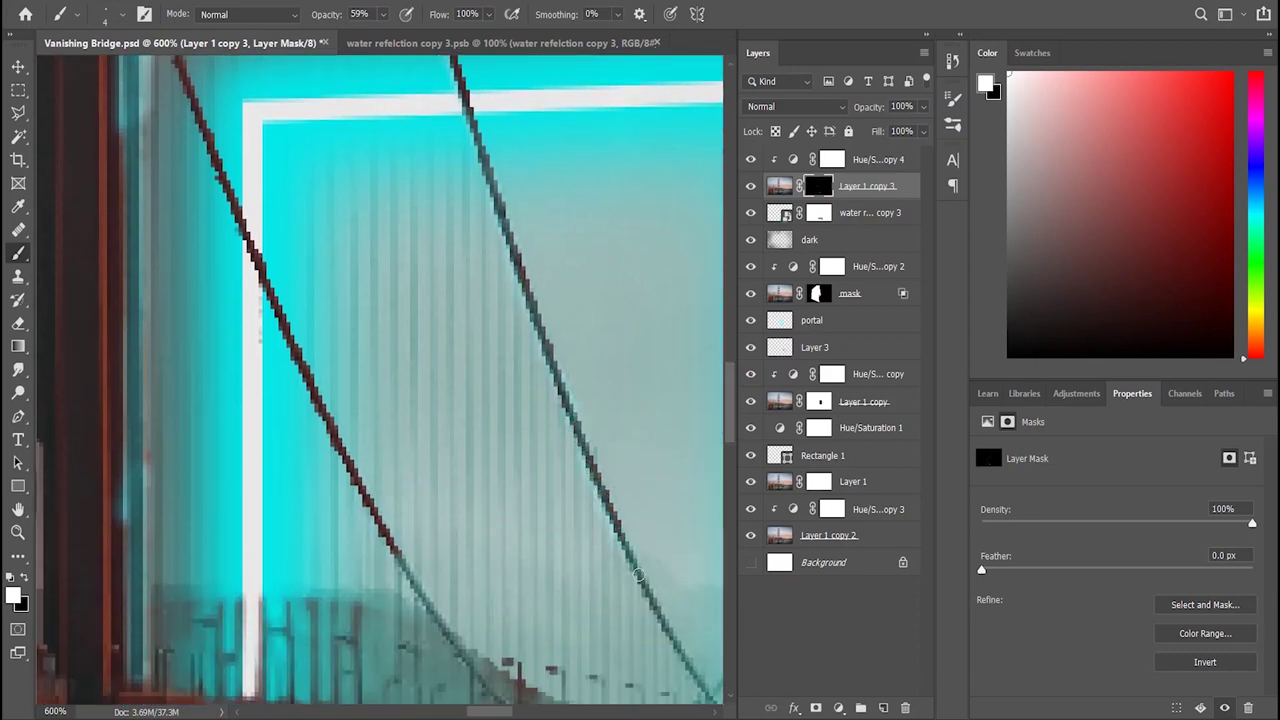
pyautogui.moveTo(186, 80); pyautogui.dragTo(338, 445)
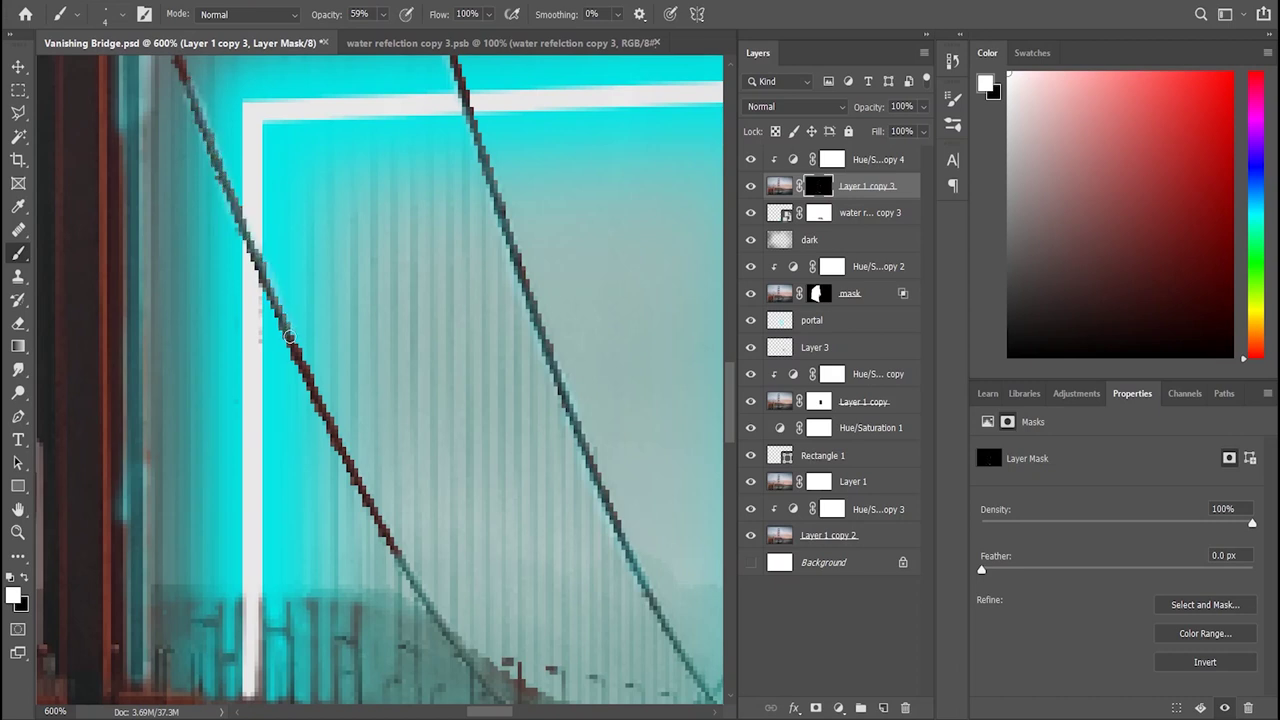
pyautogui.moveTo(338, 445); pyautogui.dragTo(412, 565)
pyautogui.hotkey('ctrl', 'z')
pyautogui.moveTo(186, 68)
pyautogui.mouseDown()
pyautogui.moveTo(322, 414)
pyautogui.moveTo(374, 516)
pyautogui.moveTo(413, 554)
pyautogui.mouseUp()
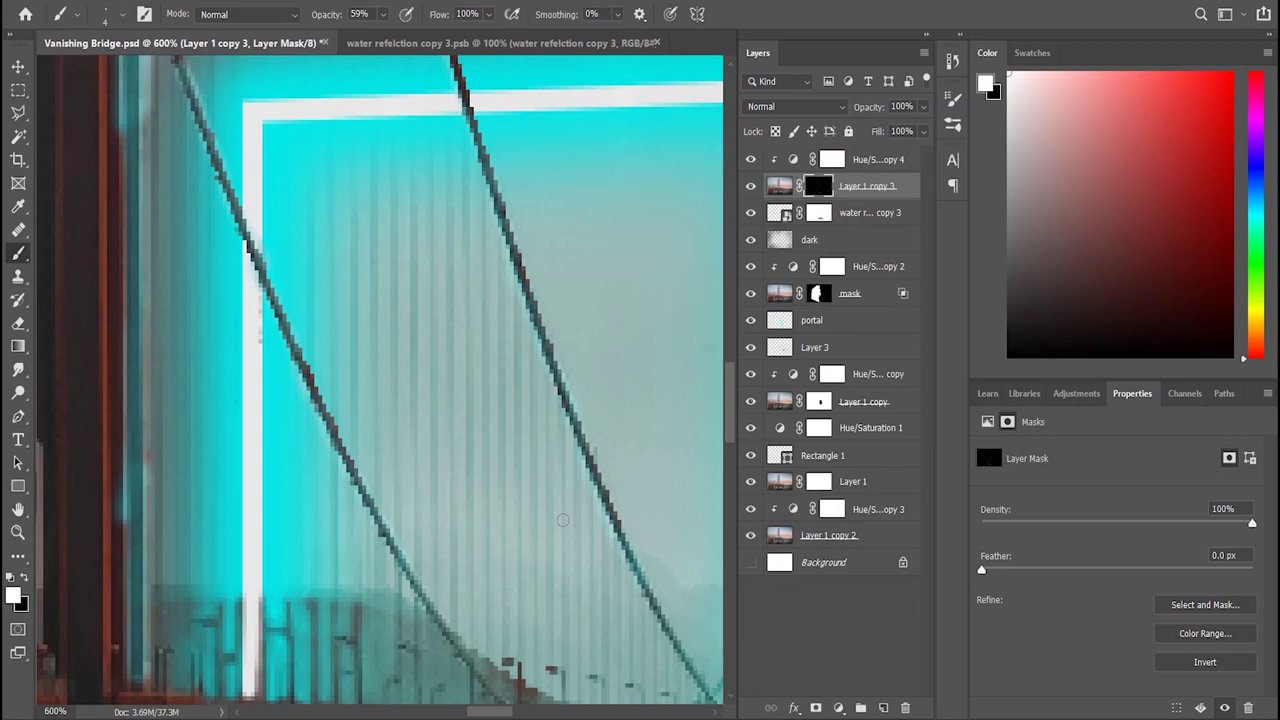
# Step: Zoom out to review the bridge and portal, then zoom back in on the tower edge
pyautogui.hotkey('ctrl', '-')
pyautogui.hotkey('ctrl', '-')
pyautogui.hotkey('ctrl', '-')
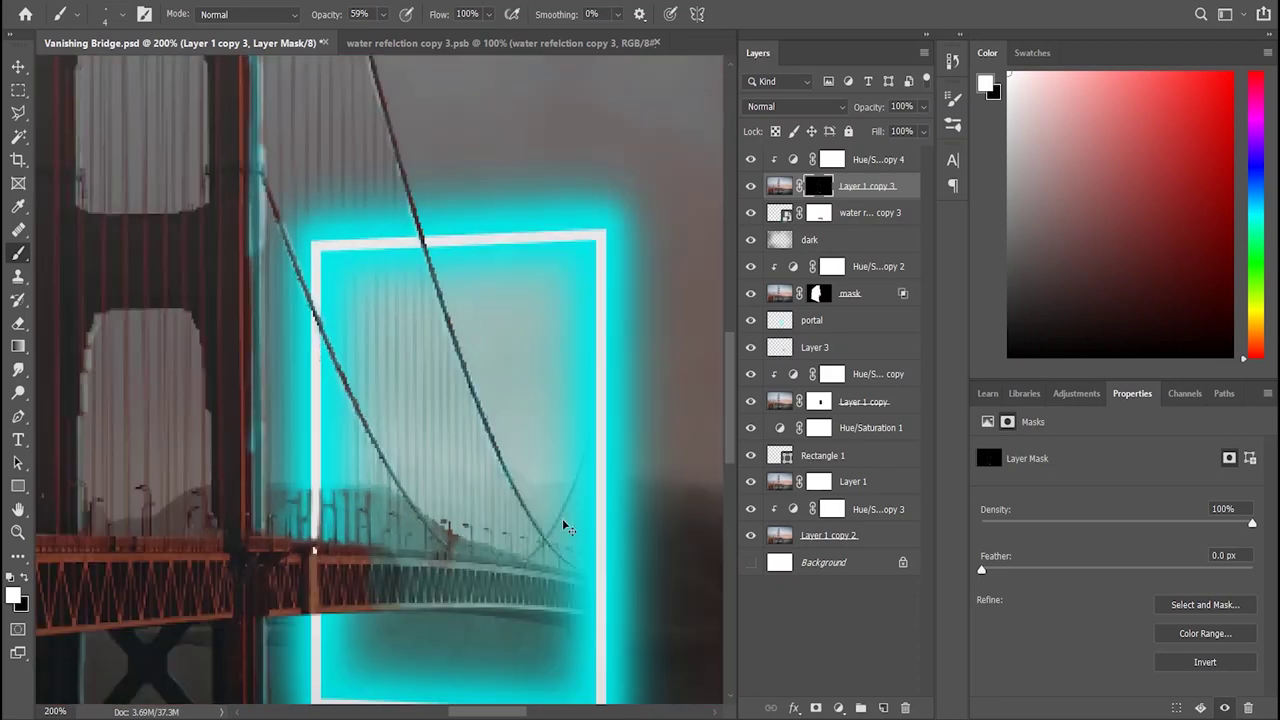
pyautogui.hotkey('ctrl', '-')
pyautogui.hotkey('ctrl', '+')
pyautogui.hotkey('ctrl', '+')
pyautogui.hotkey('ctrl', '+')
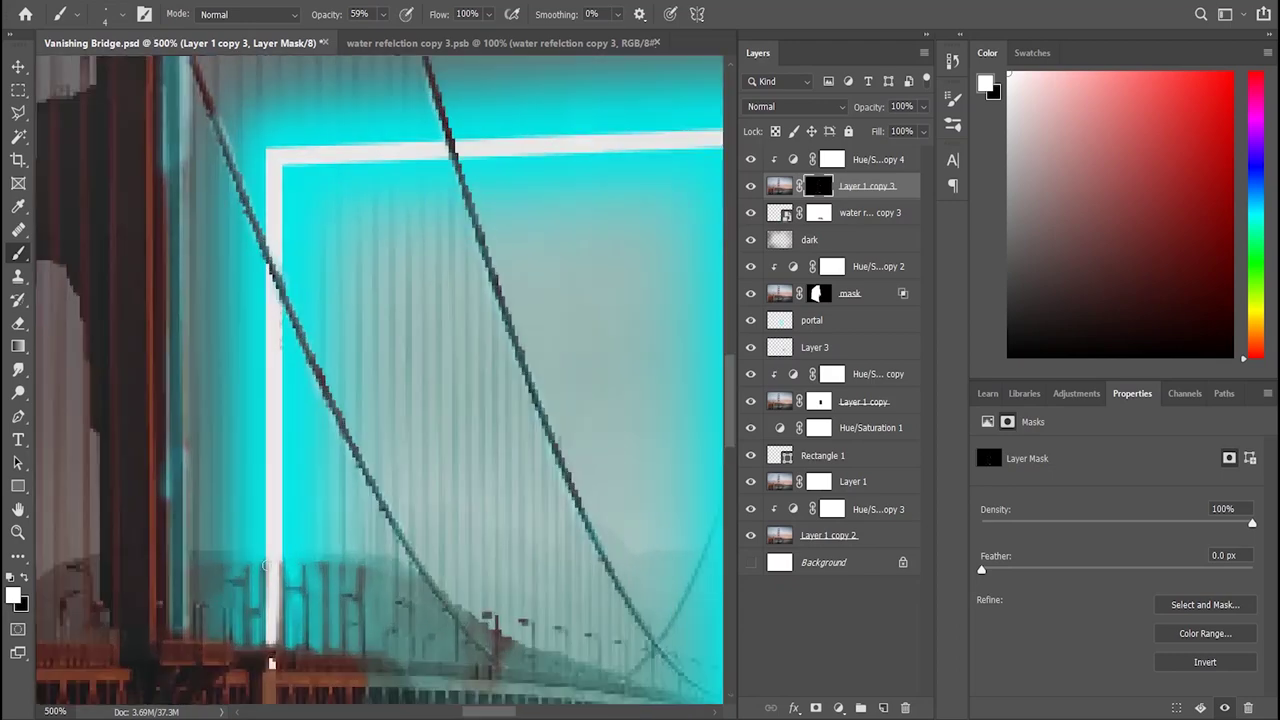
pyautogui.moveTo(487, 716); pyautogui.dragTo(466, 712)
pyautogui.hotkey('ctrl', '+')
pyautogui.hotkey('ctrl', '+')
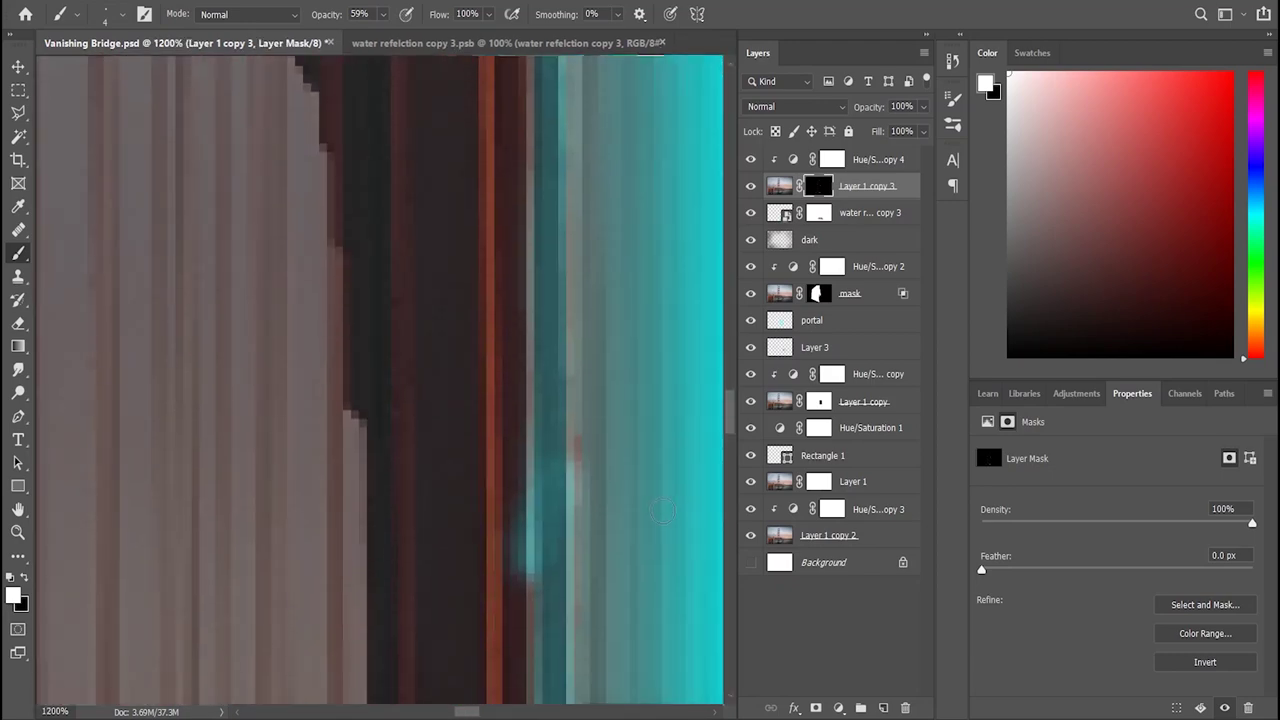
pyautogui.hotkey('ctrl', '+')
pyautogui.hotkey('ctrl', '+')
# Step: Paint a thin cyan rim along the railing top with a 3 px brush at 59% opacity
pyautogui.scroll(-4, 634, 569)
pyautogui.scroll(-1, 594, 457)
pyautogui.moveTo(520, 348)
pyautogui.mouseDown()
pyautogui.moveTo(657, 351)
pyautogui.moveTo(670, 400)
pyautogui.mouseUp()
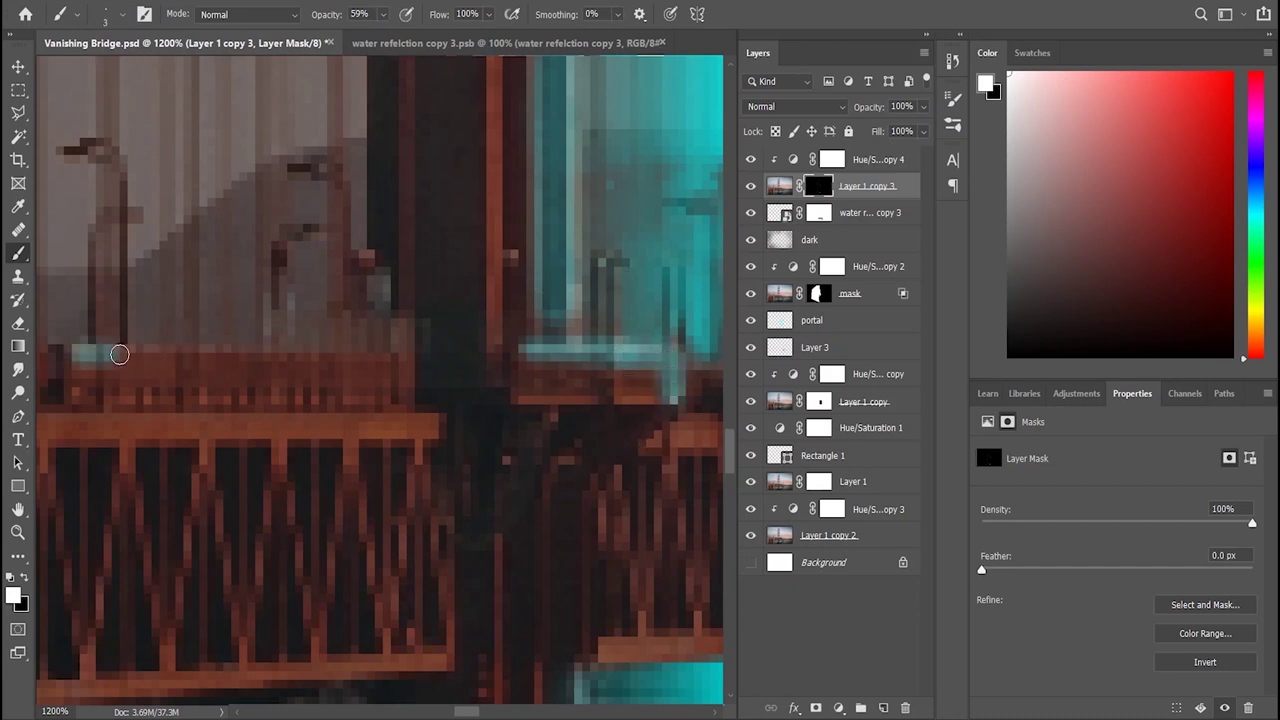
pyautogui.moveTo(84, 354); pyautogui.dragTo(415, 362)
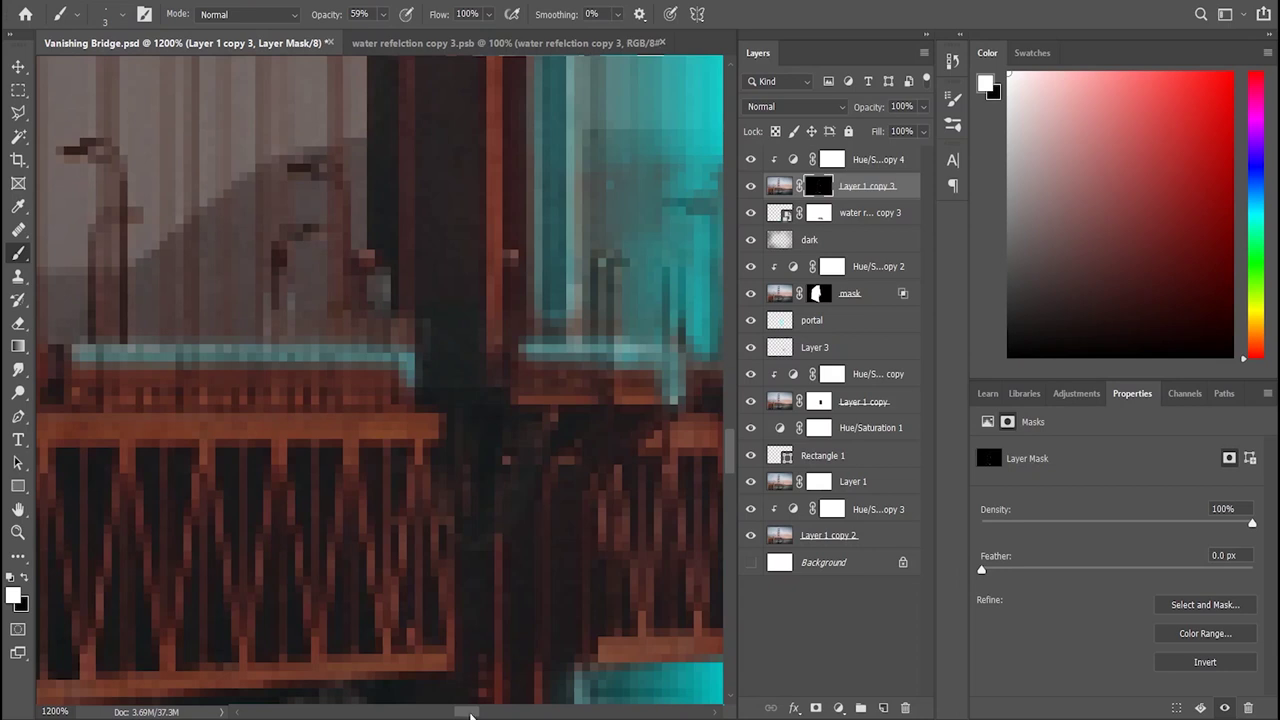
pyautogui.moveTo(473, 714); pyautogui.dragTo(450, 714)
pyautogui.moveTo(150, 352); pyautogui.dragTo(658, 354)
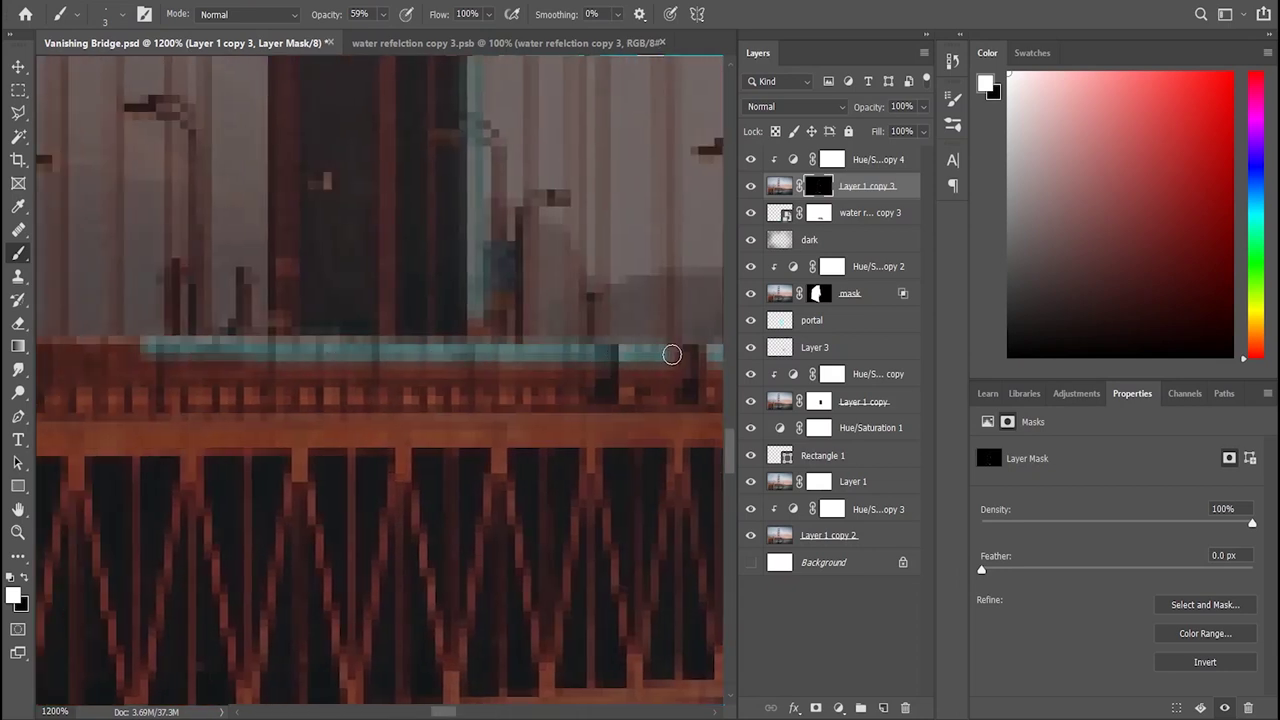
pyautogui.moveTo(457, 713); pyautogui.dragTo(418, 712)
pyautogui.moveTo(140, 352); pyautogui.dragTo(686, 346)
pyautogui.moveTo(420, 712); pyautogui.dragTo(442, 712)
# Step: Reinforce the railing-top rim and extend the cyan glow further left along the railing
pyautogui.moveTo(150, 345); pyautogui.dragTo(202, 345)
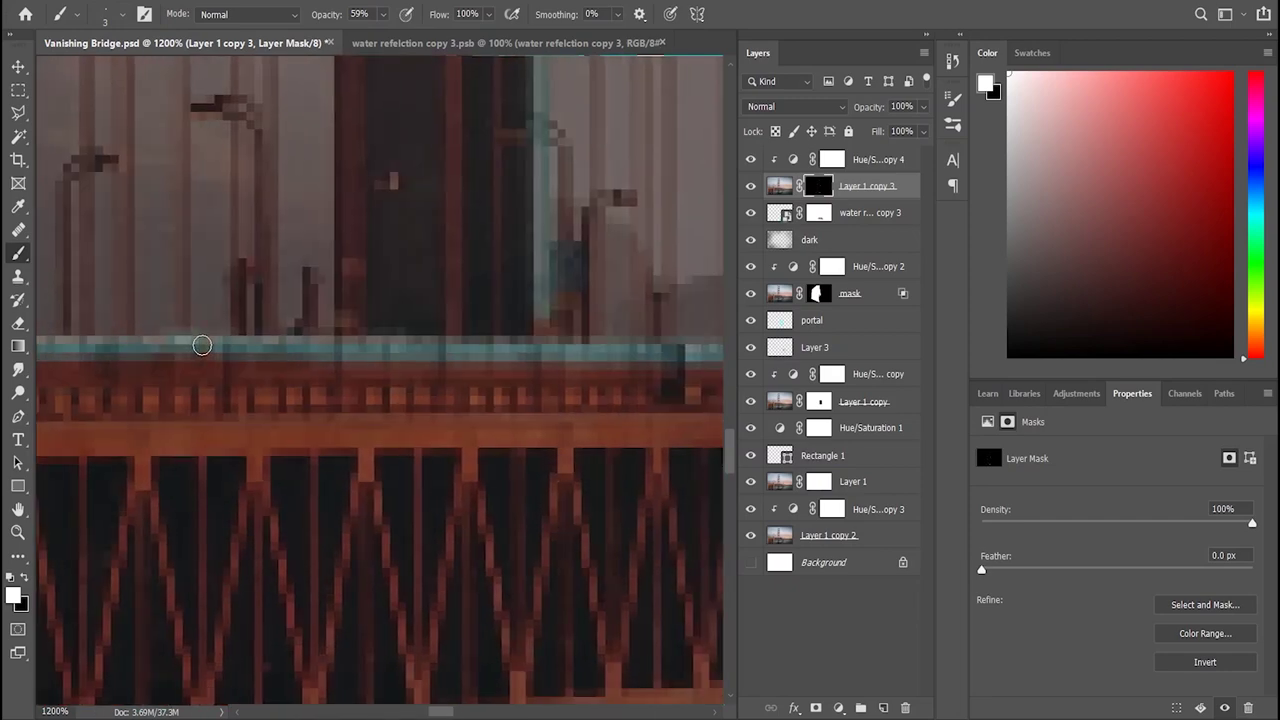
pyautogui.moveTo(432, 712); pyautogui.dragTo(397, 712)
pyautogui.moveTo(195, 346); pyautogui.dragTo(628, 345)
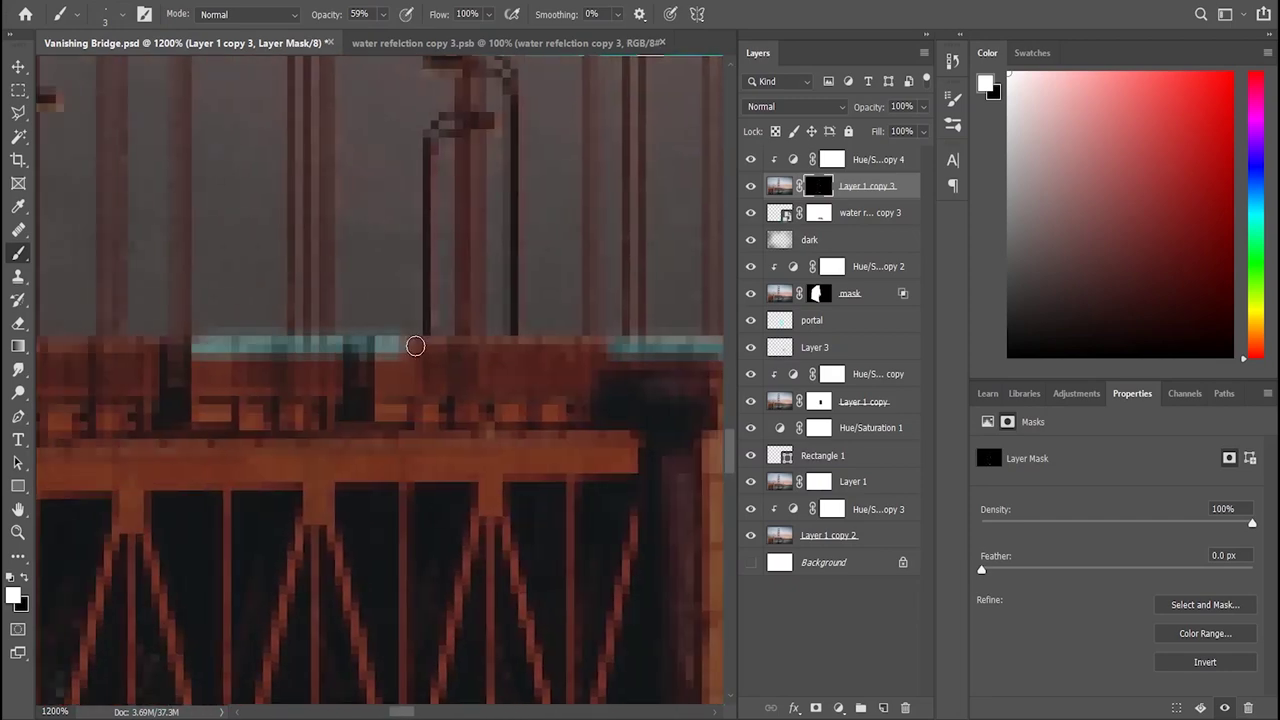
pyautogui.moveTo(403, 712); pyautogui.dragTo(384, 712)
pyautogui.moveTo(222, 350); pyautogui.dragTo(716, 351)
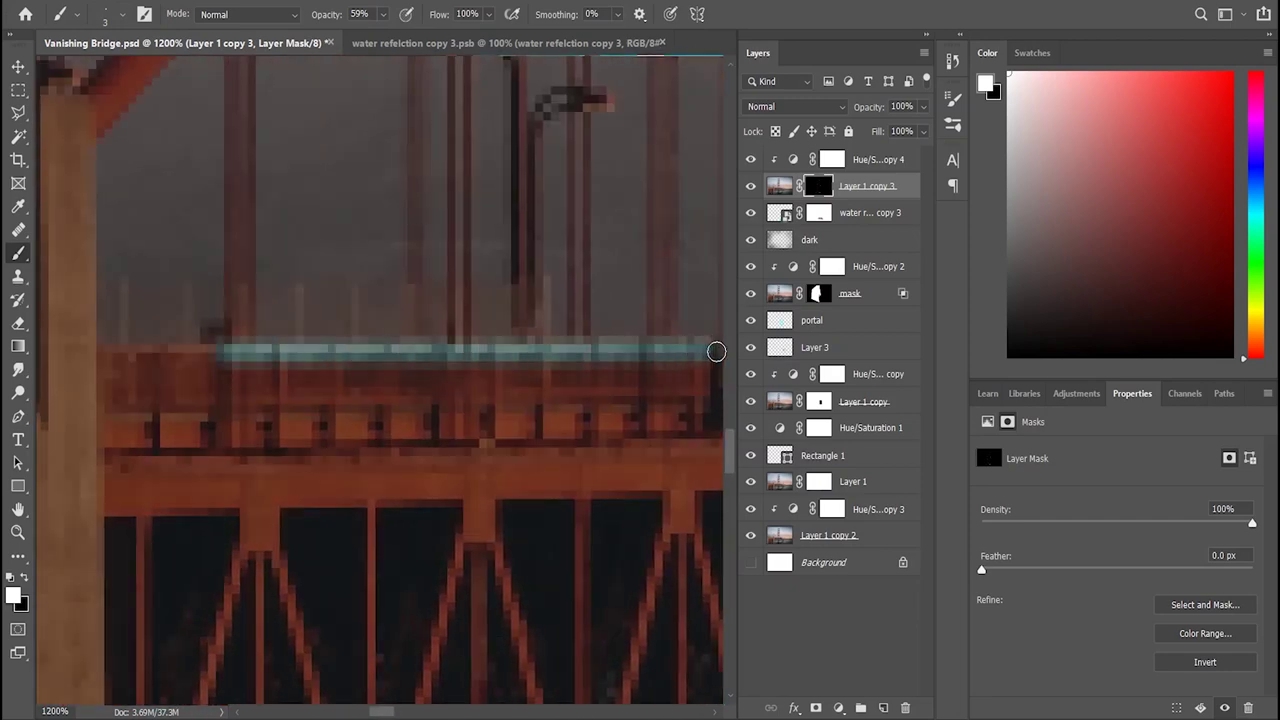
pyautogui.moveTo(386, 712)
pyautogui.mouseDown()
pyautogui.moveTo(407, 712)
pyautogui.moveTo(380, 712)
pyautogui.mouseUp()
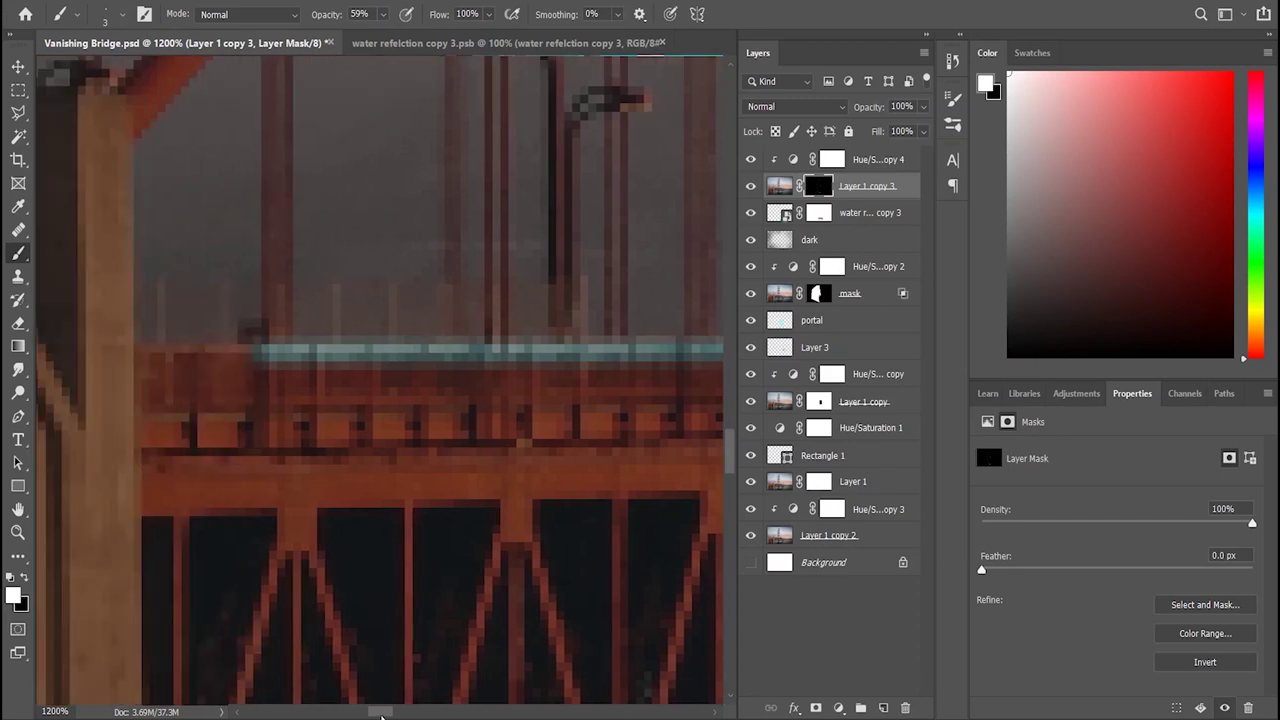
pyautogui.moveTo(167, 353); pyautogui.dragTo(280, 350)
pyautogui.keyDown('alt'); pyautogui.scroll(-8, 314, 371); pyautogui.keyUp('alt')
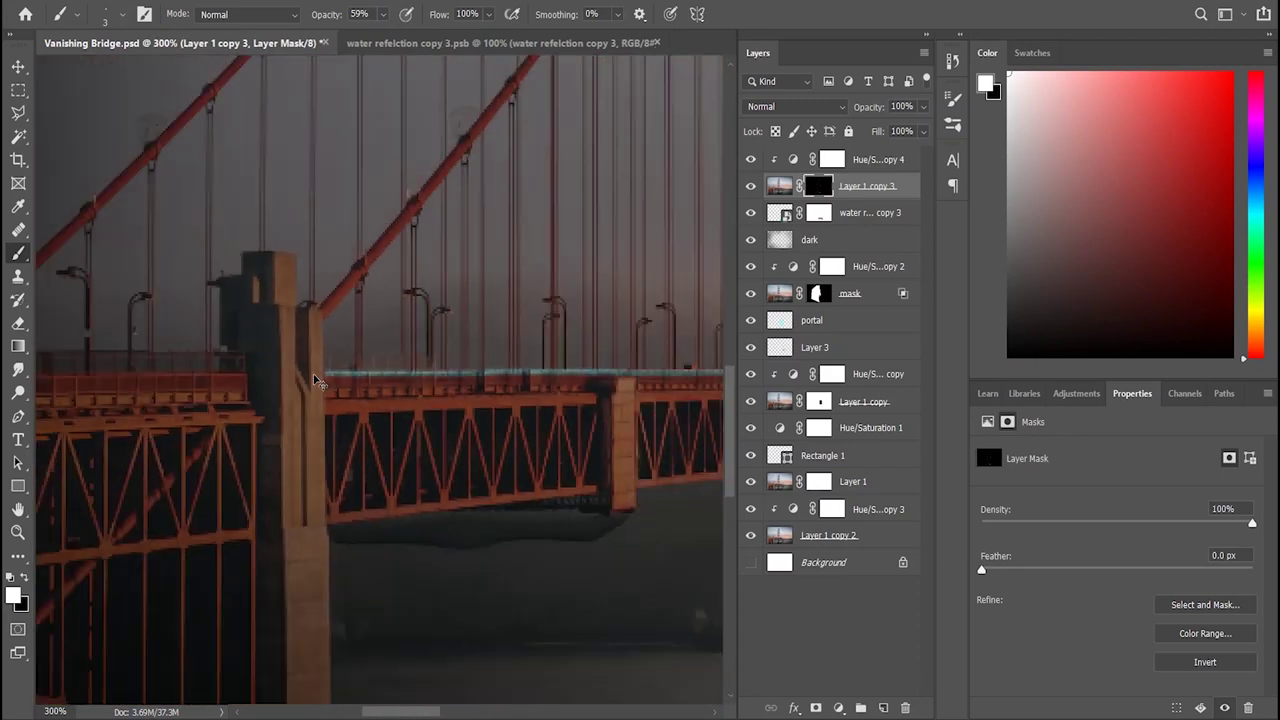
# Step: Run the cyan glow down the tower pillar's edge to its base
pyautogui.keyDown('alt'); pyautogui.scroll(3, 314, 374); pyautogui.keyUp('alt')
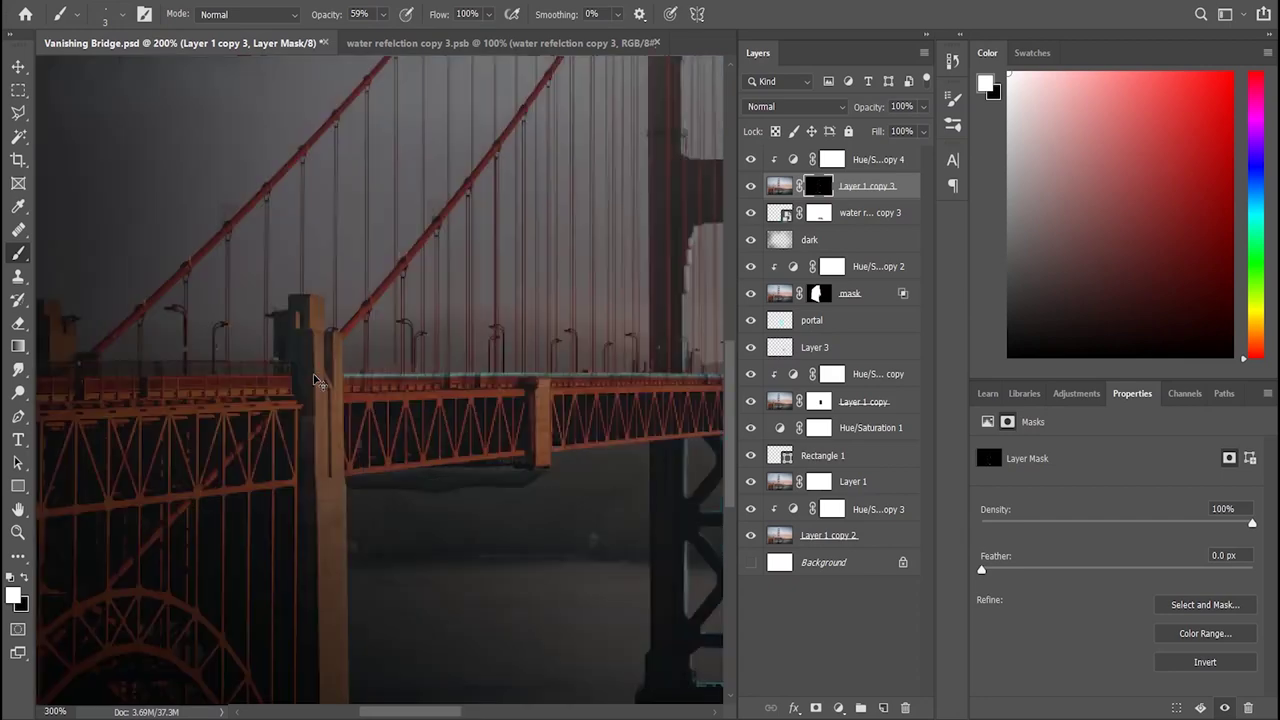
pyautogui.keyDown('alt'); pyautogui.scroll(2, 314, 374); pyautogui.keyUp('alt')
pyautogui.moveTo(299, 370); pyautogui.dragTo(303, 456)
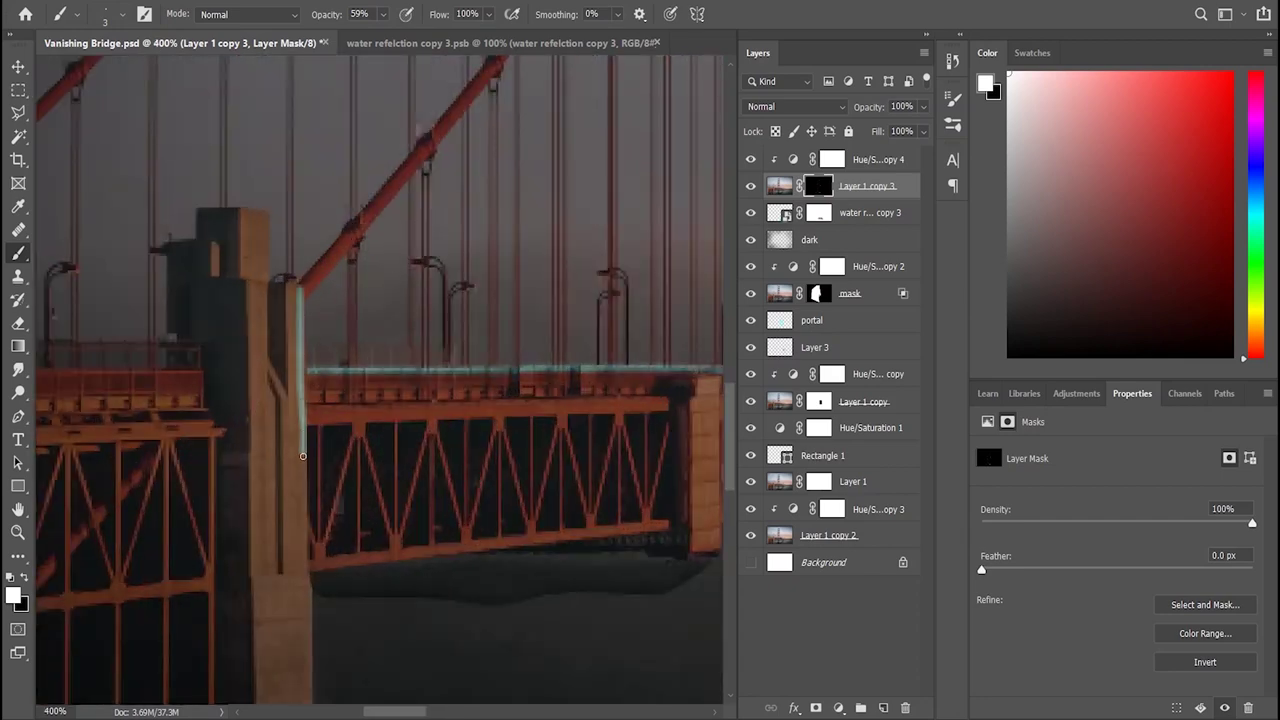
pyautogui.moveTo(310, 589)
pyautogui.mouseDown()
pyautogui.moveTo(309, 285)
pyautogui.moveTo(313, 499)
pyautogui.mouseUp()
pyautogui.moveTo(303, 565)
pyautogui.mouseDown()
pyautogui.moveTo(310, 296)
pyautogui.moveTo(322, 645)
pyautogui.mouseUp()
pyautogui.moveTo(322, 645); pyautogui.dragTo(320, 543)
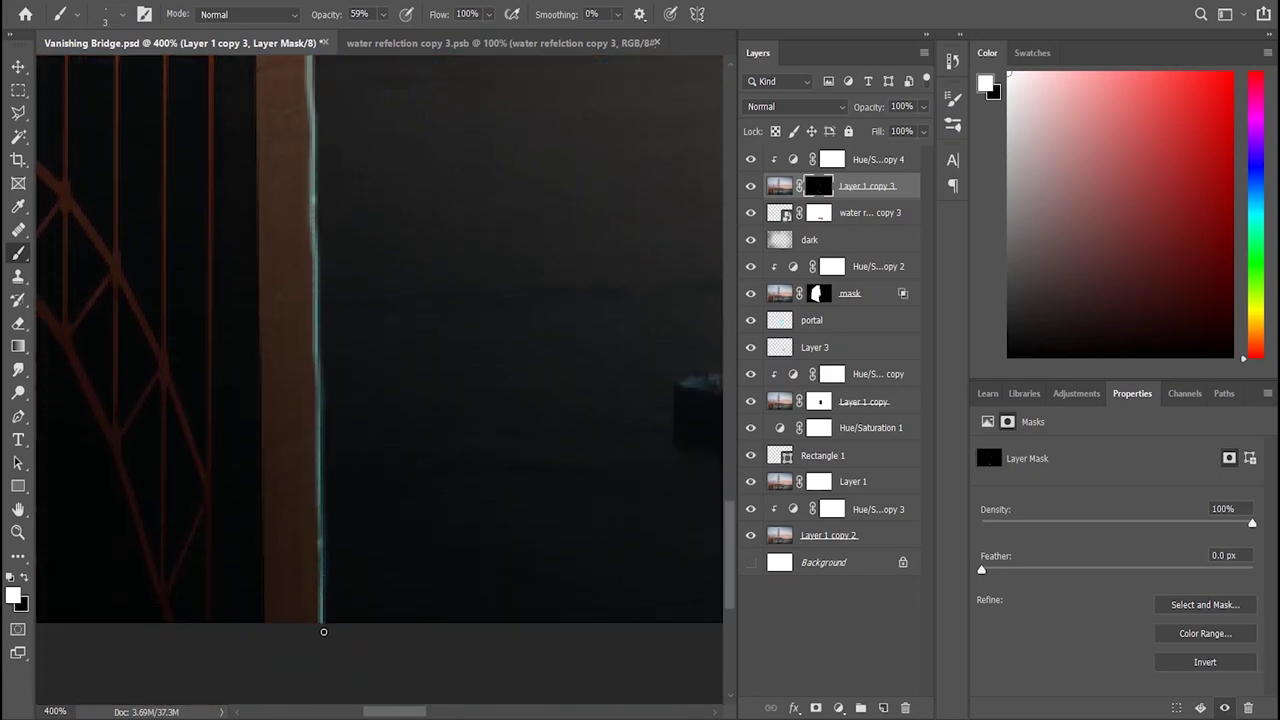
# Step: Add a cyan glow down the concrete pier's right edge beneath the deck
pyautogui.hotkey('ctrl', '0')
pyautogui.hotkey('ctrl', '+')
pyautogui.hotkey('ctrl', '+')
pyautogui.hotkey('ctrl', '+')
pyautogui.hotkey('ctrl', '+')
pyautogui.scroll(-3, 476, 716)
pyautogui.scroll(-3, 476, 716)
pyautogui.moveTo(476, 716); pyautogui.dragTo(404, 716)
pyautogui.moveTo(596, 307); pyautogui.dragTo(600, 428)
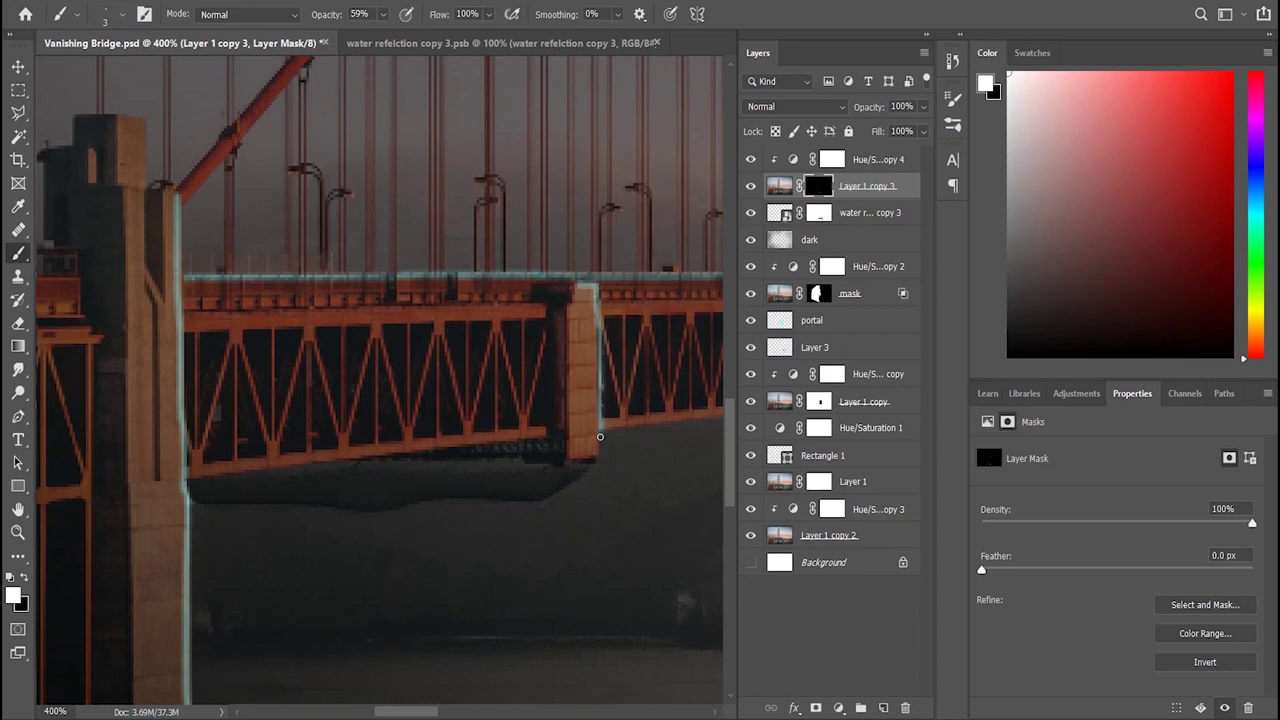
pyautogui.scroll(2, 645, 459)
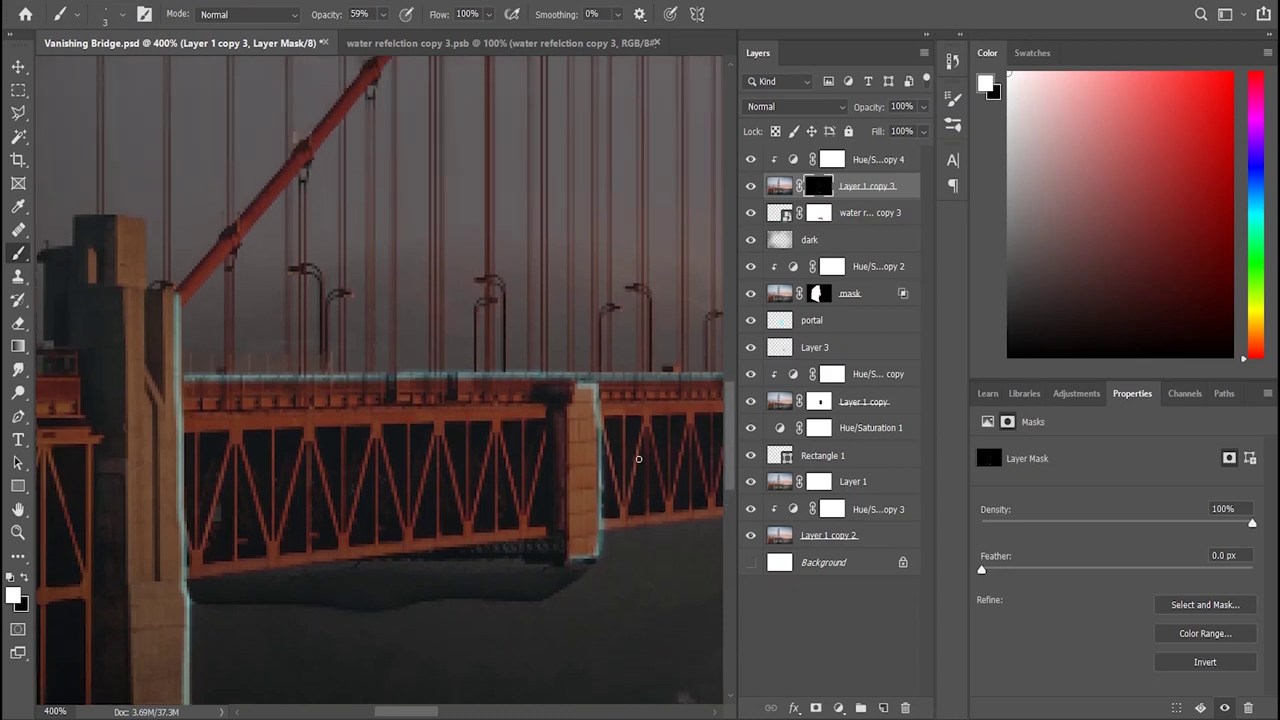
pyautogui.hscroll(3, 458, 385)
pyautogui.hscroll(2, 458, 385)
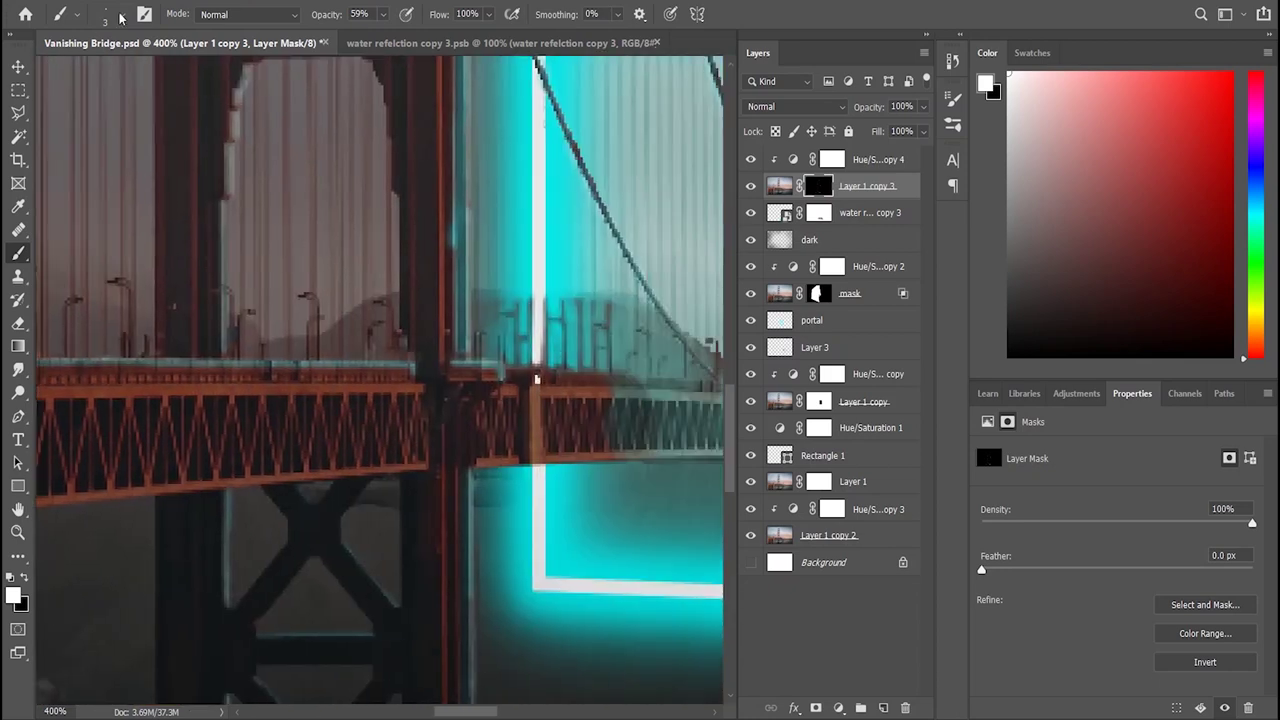
pyautogui.press(']')
pyautogui.press(']')
pyautogui.press(']')
# Step: At 5% opacity, softly paint away the red tint on the deck beside the tower
pyautogui.press('0')
pyautogui.press('5')
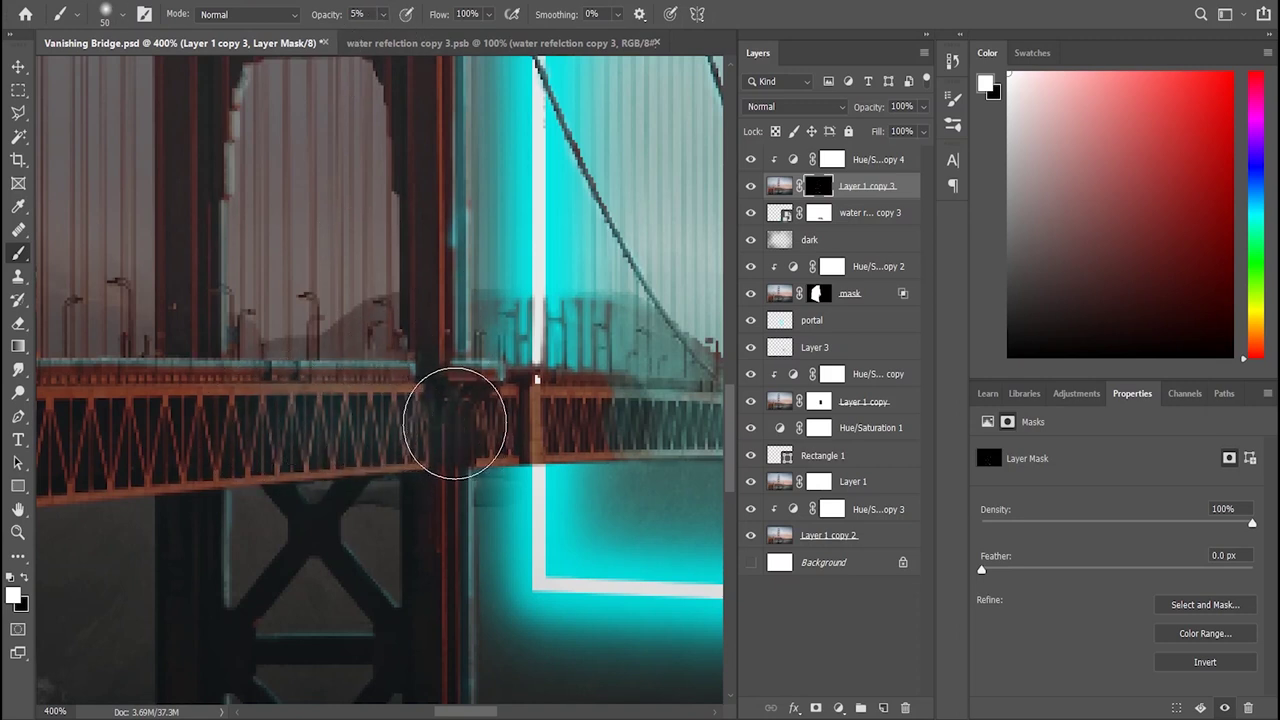
pyautogui.moveTo(525, 418); pyautogui.dragTo(596, 420)
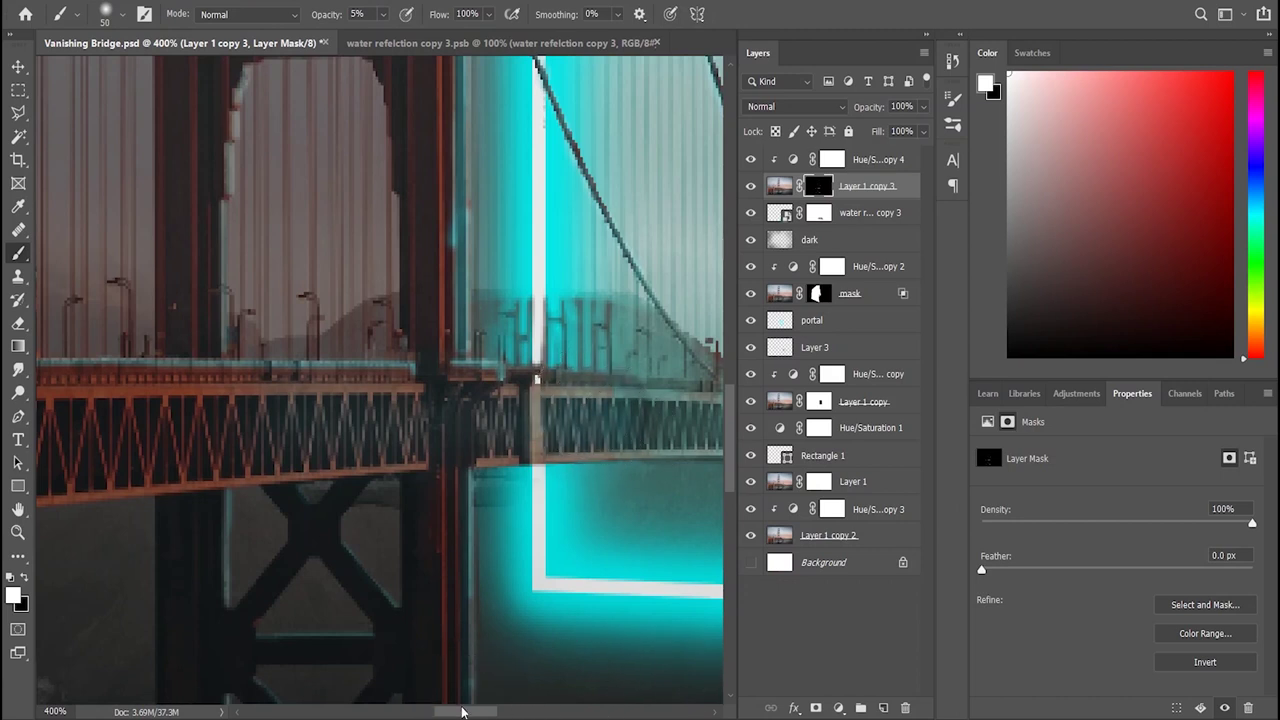
pyautogui.hscroll(-1, 645, 322)
pyautogui.moveTo(645, 322); pyautogui.dragTo(571, 300)
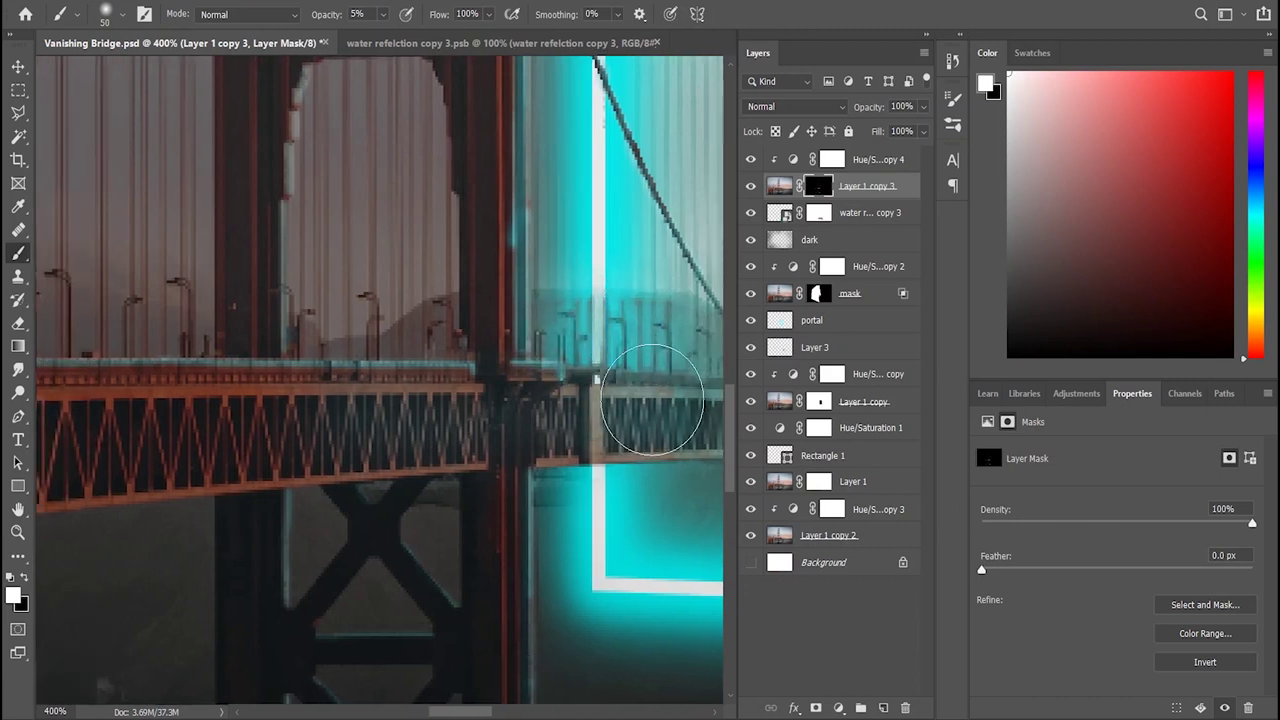
pyautogui.moveTo(478, 713); pyautogui.dragTo(466, 713)
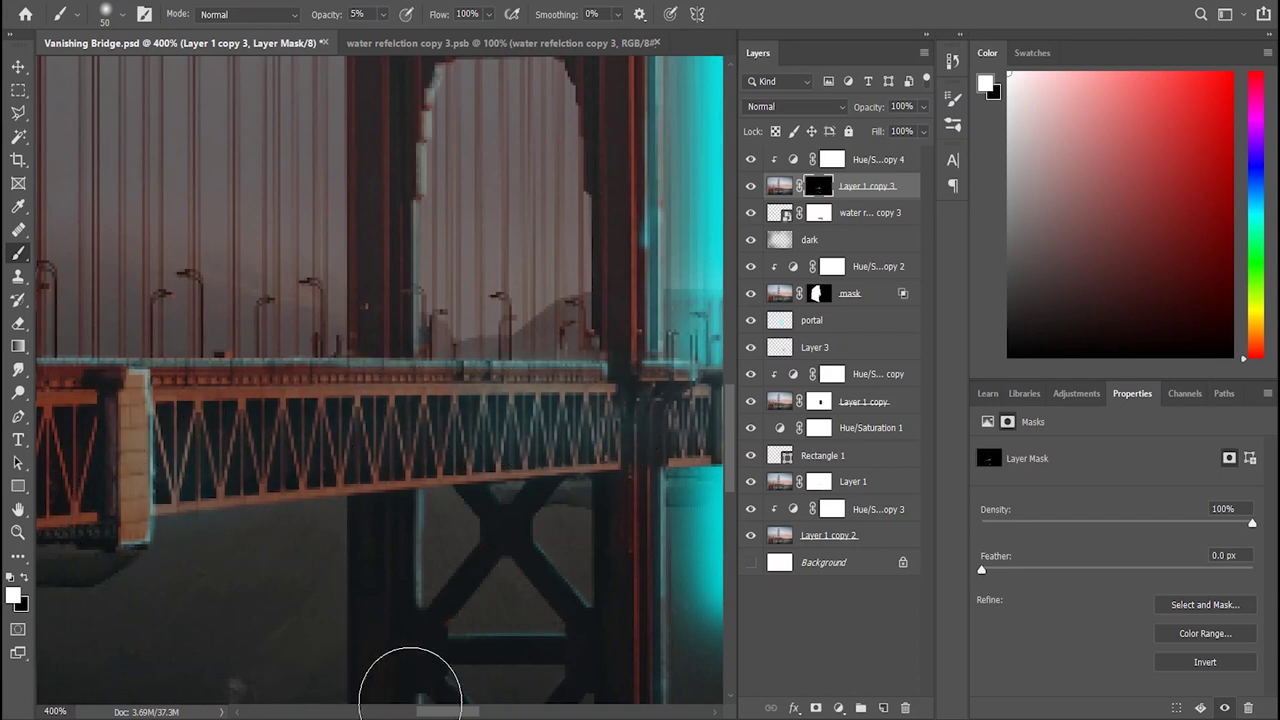
# Step: Make a final faint pass near the tower and fit the whole image in the window
pyautogui.hscroll(-5, 350, 557)
pyautogui.scroll(-2, 91, 366)
pyautogui.scroll(-1, 85, 480)
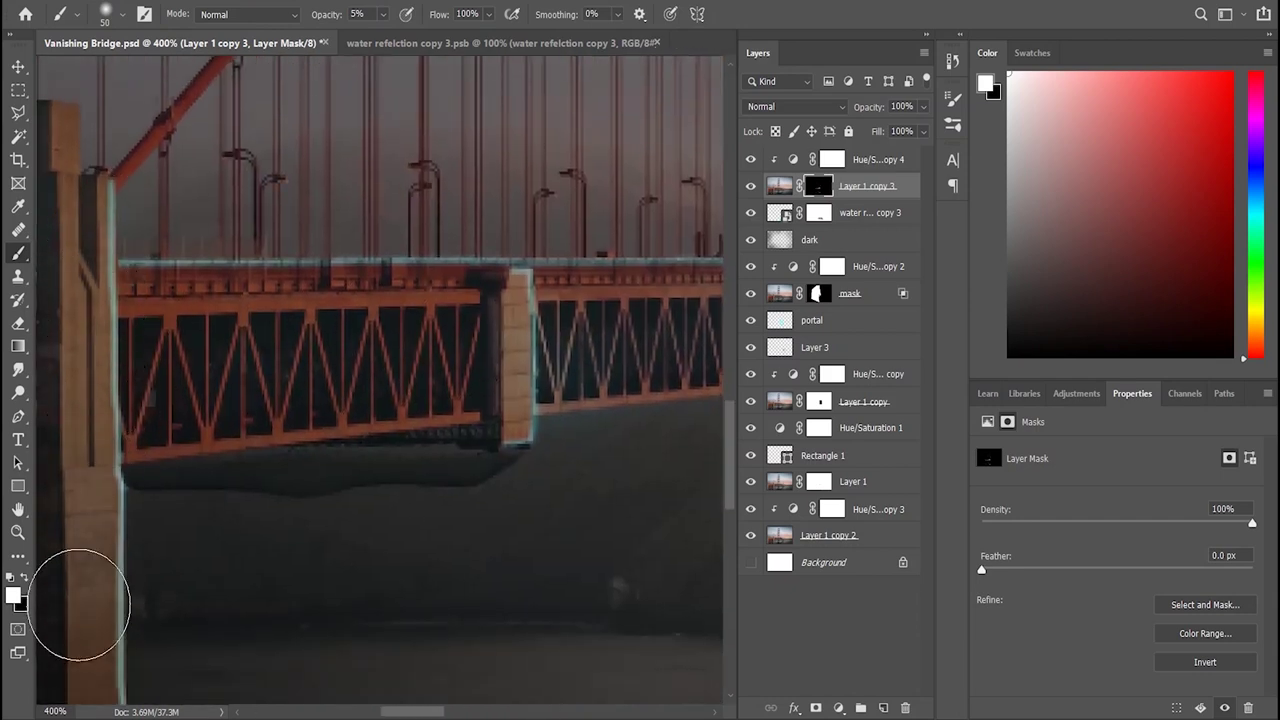
pyautogui.scroll(-2, 91, 548)
pyautogui.scroll(-2, 91, 548)
pyautogui.scroll(-2, 94, 423)
pyautogui.scroll(-1, 120, 500)
pyautogui.moveTo(432, 713); pyautogui.dragTo(500, 713)
pyautogui.scroll(1, 297, 291)
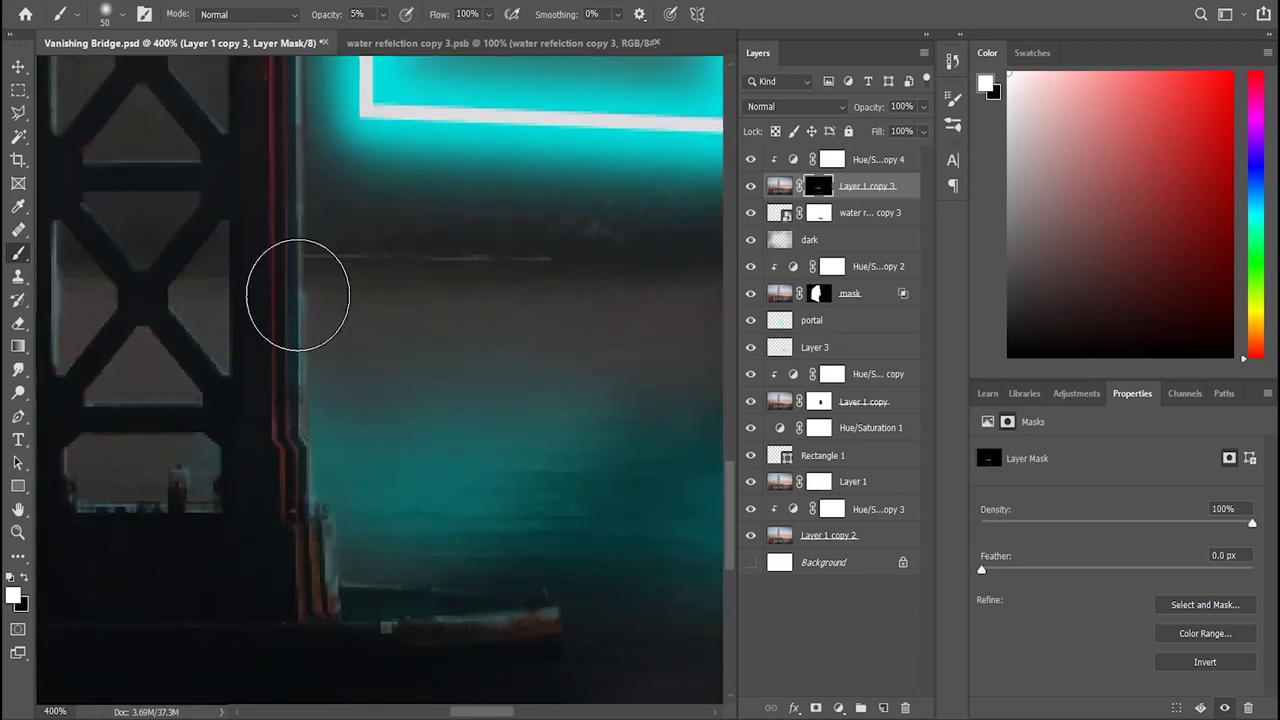
pyautogui.scroll(1, 290, 420)
pyautogui.scroll(3, 280, 560)
pyautogui.scroll(2, 286, 386)
pyautogui.scroll(1, 251, 529)
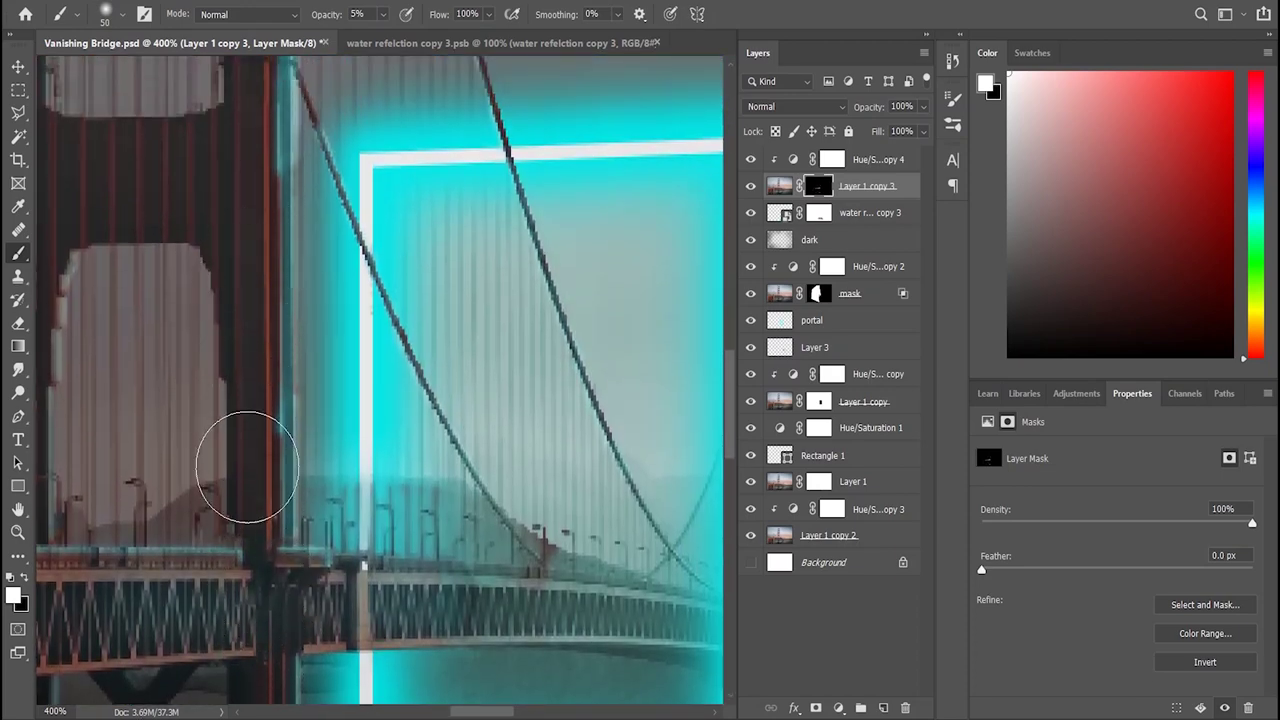
pyautogui.scroll(2, 249, 457)
pyautogui.scroll(2, 250, 440)
pyautogui.scroll(2, 260, 460)
pyautogui.scroll(2, 277, 470)
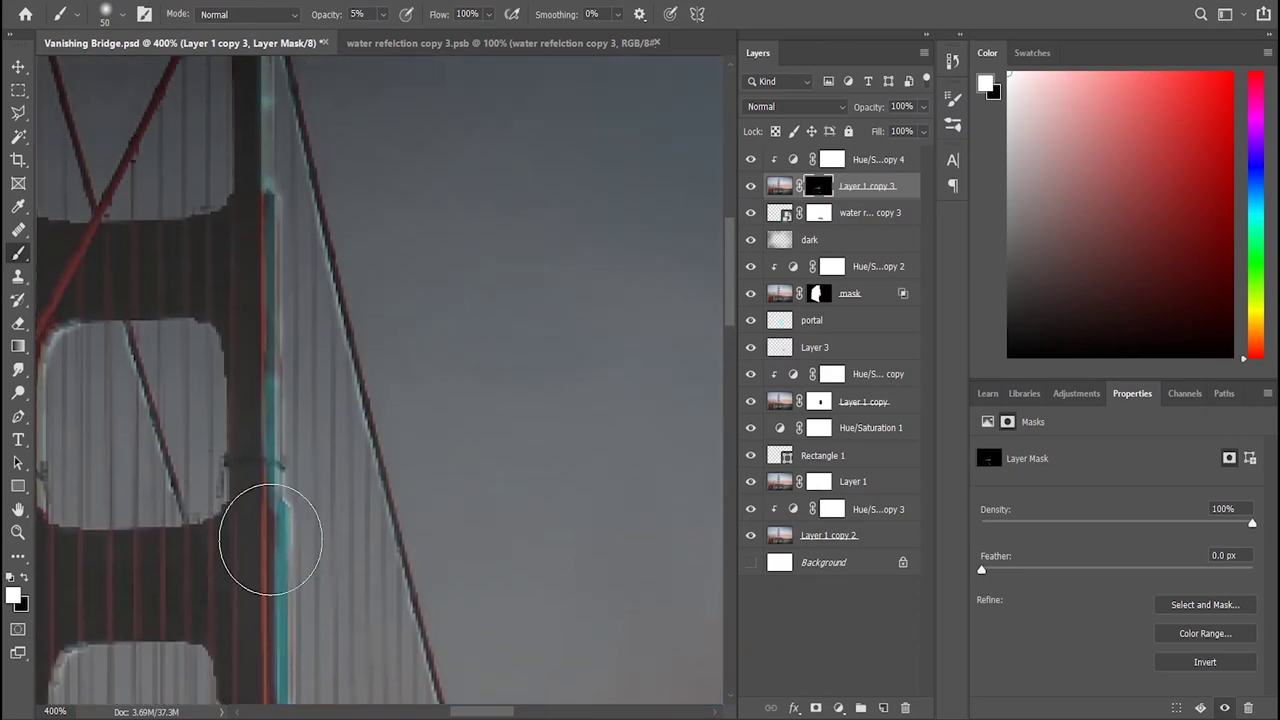
pyautogui.scroll(1, 300, 570)
pyautogui.hotkey('ctrl', '0')
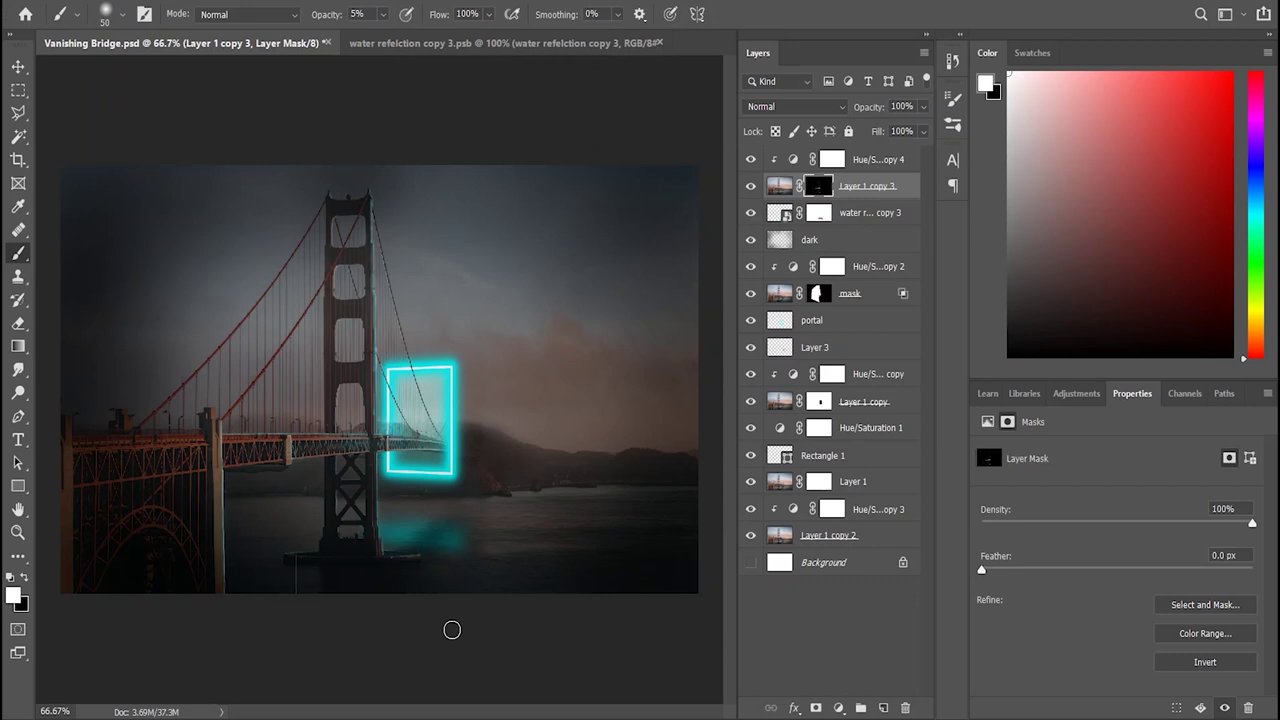
# Step: Set the brush to black, size 480 and 39% opacity, and save Vanishing Bridge.psd
pyautogui.press('x')
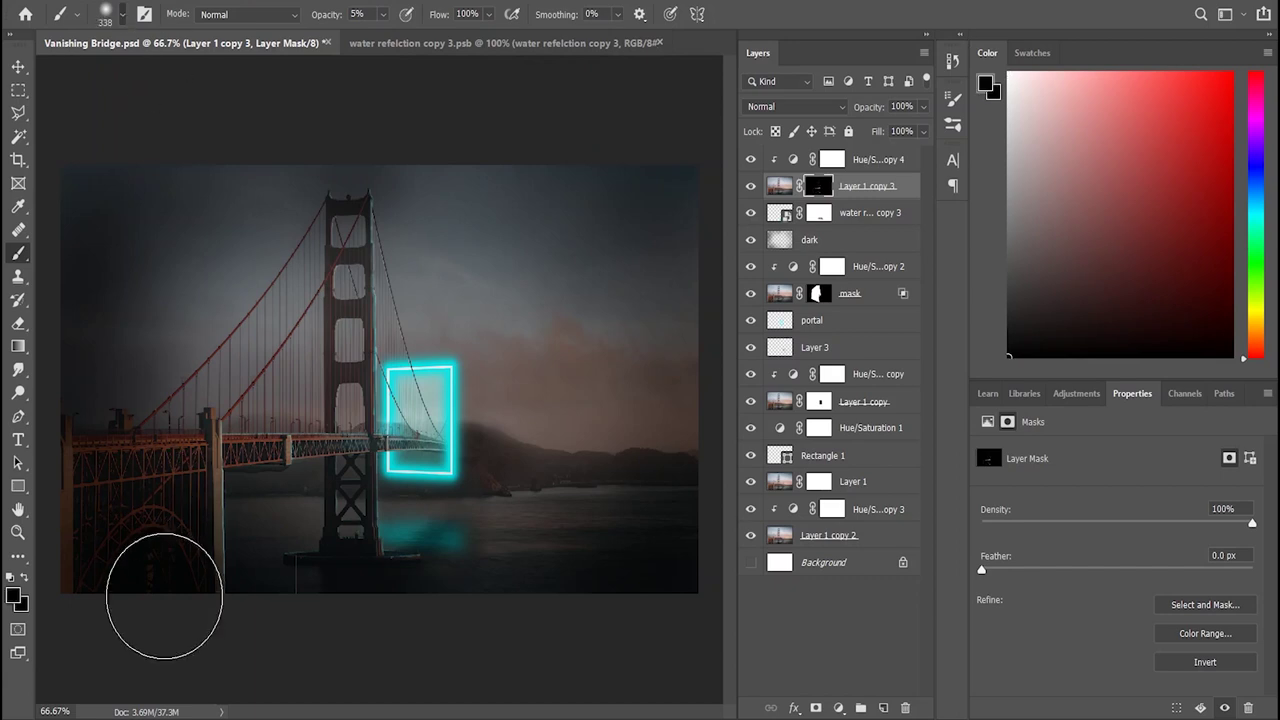
pyautogui.press(']')
pyautogui.press(']')
pyautogui.press(']')
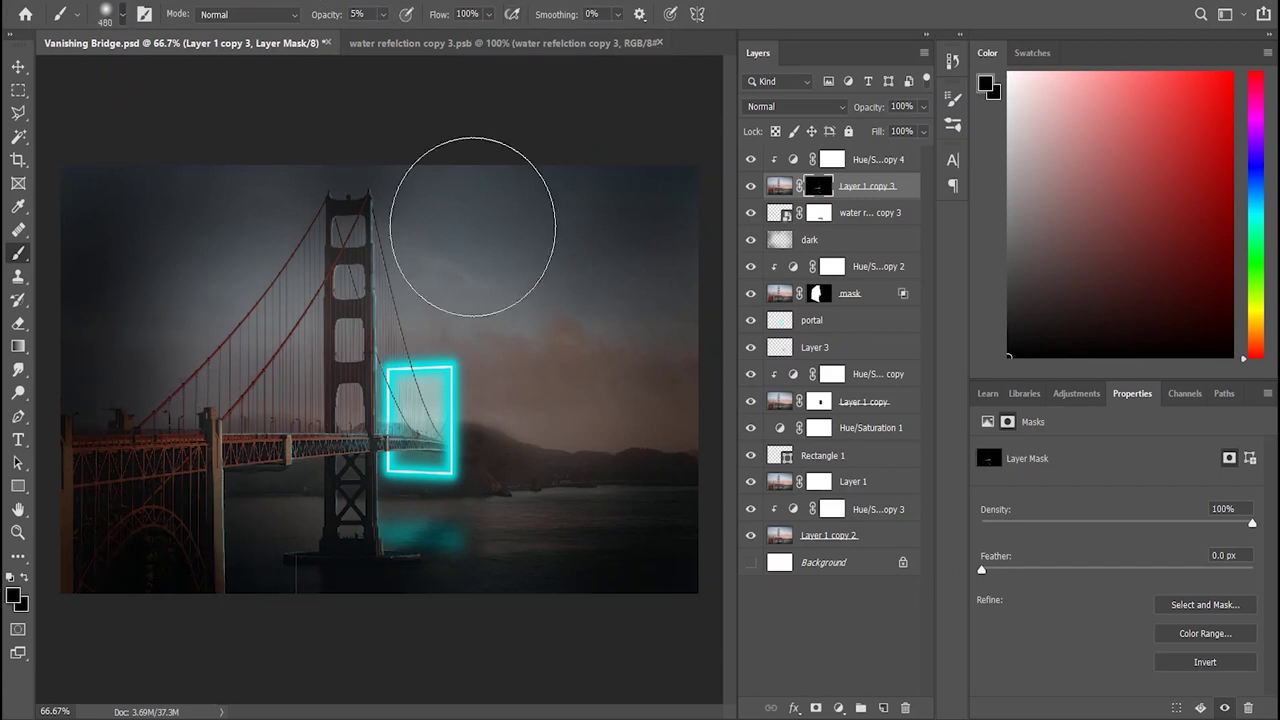
pyautogui.press('3')
pyautogui.press('9')
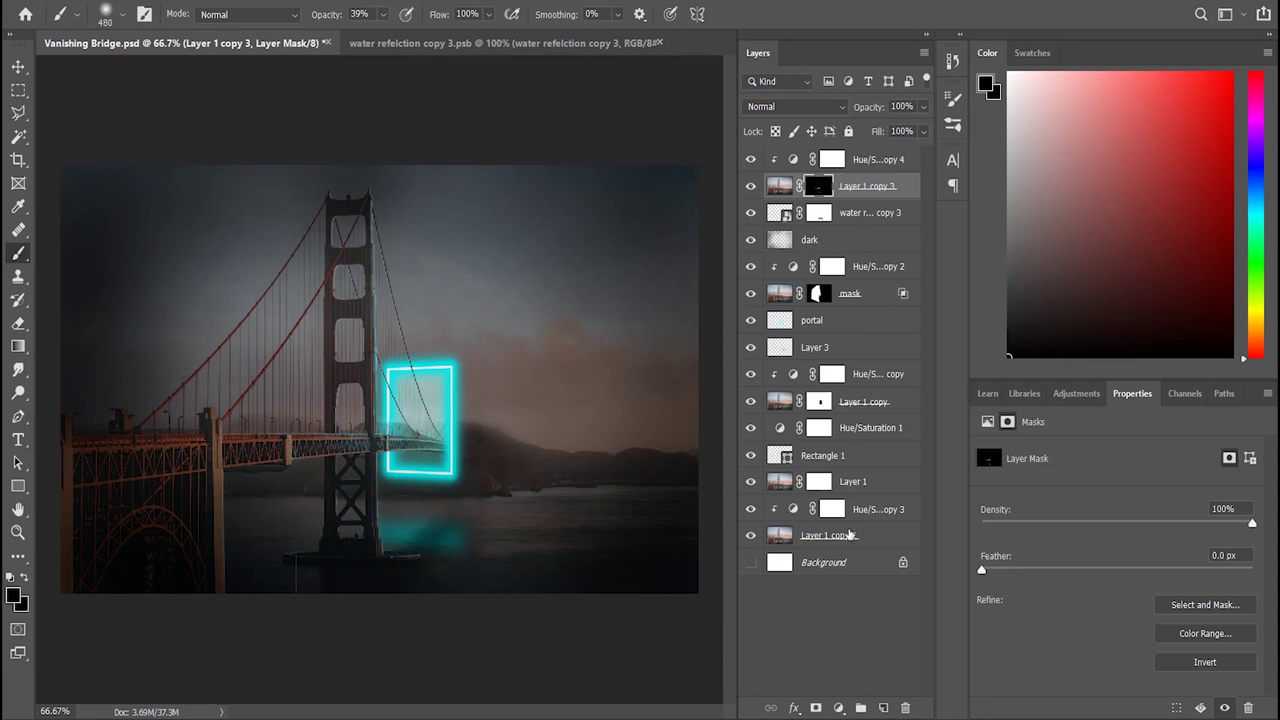
pyautogui.hotkey('ctrl', 's')
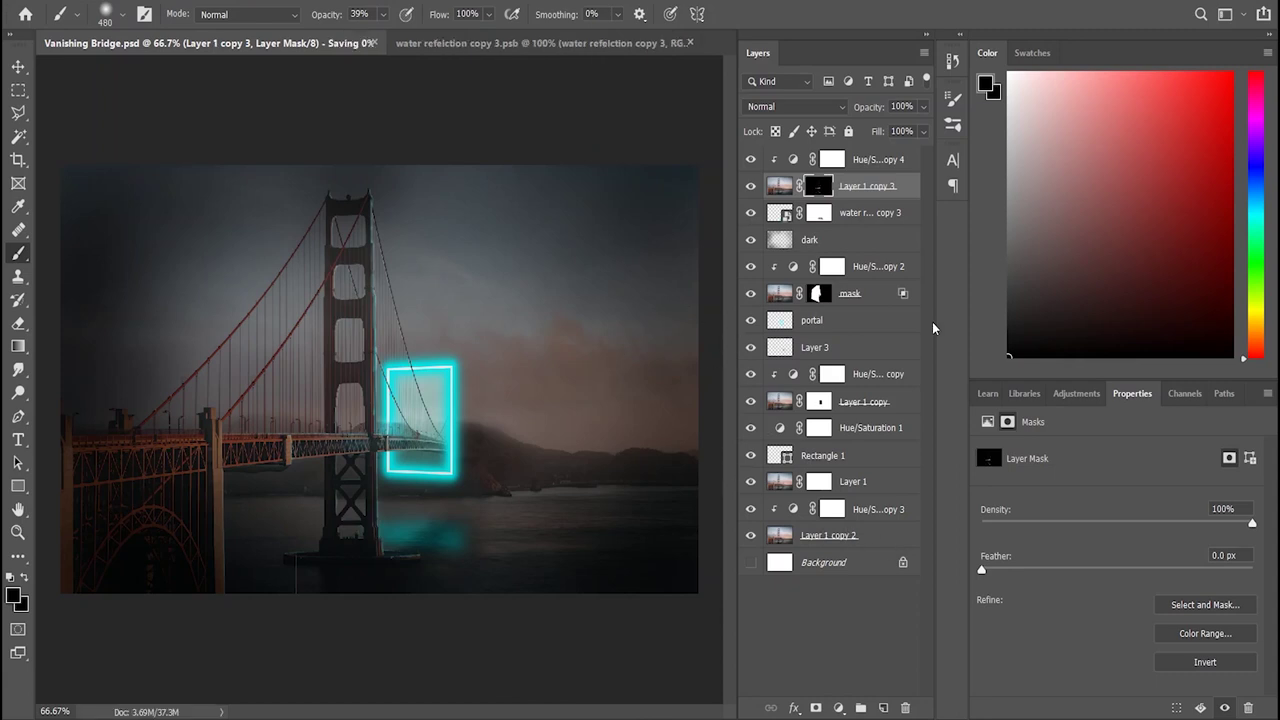